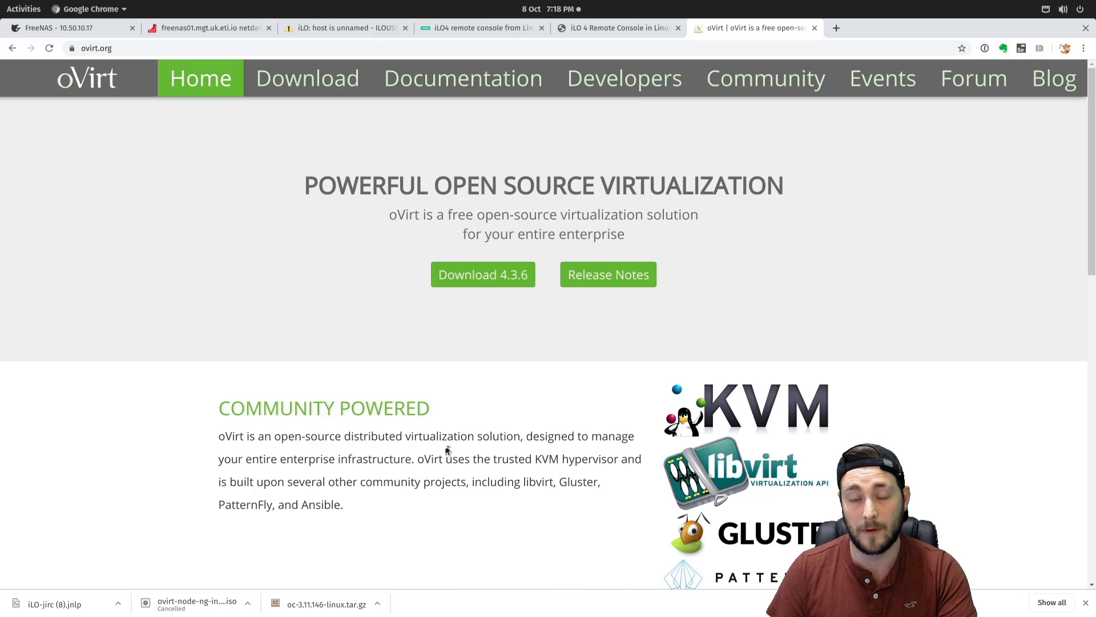
- Scroll through the oVirt home page features, highlighting the trusted KVM hypervisor text
scroll(461, 434, "down", 1)
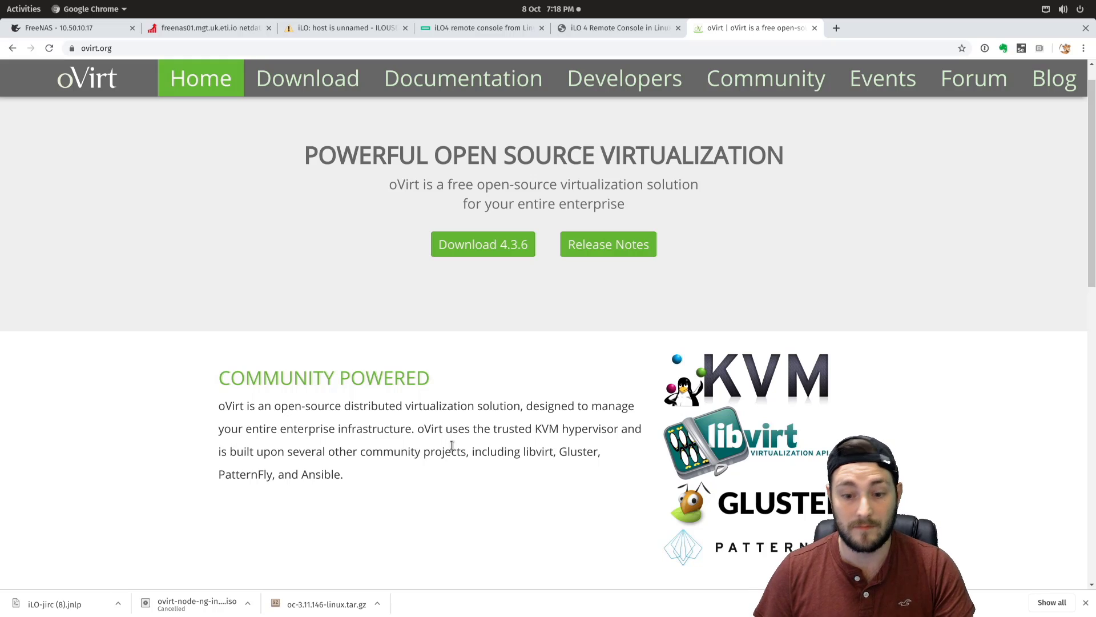
scroll(449, 446, "down", 2)
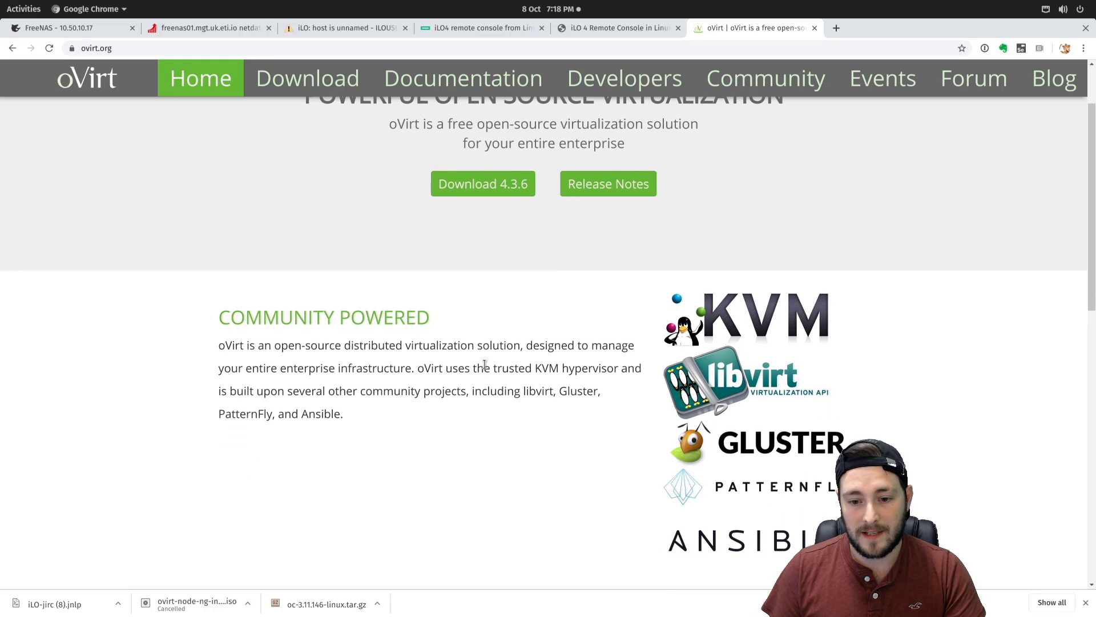
left_click_drag(480, 369, 605, 366)
left_click(610, 366)
scroll(476, 366, "down", 2)
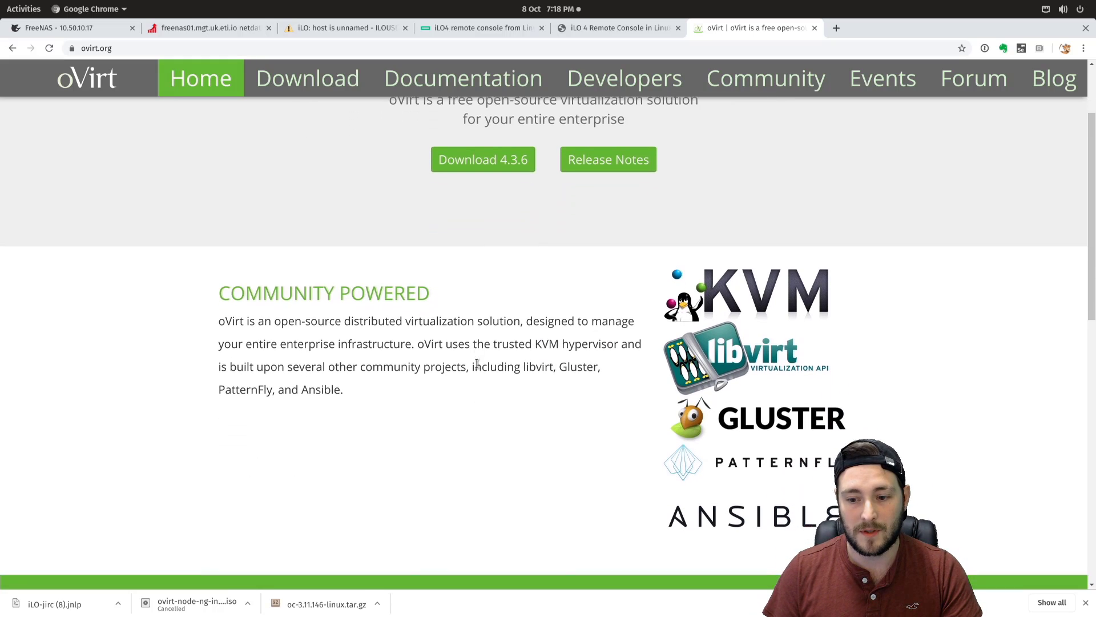
scroll(499, 287, "up", 3)
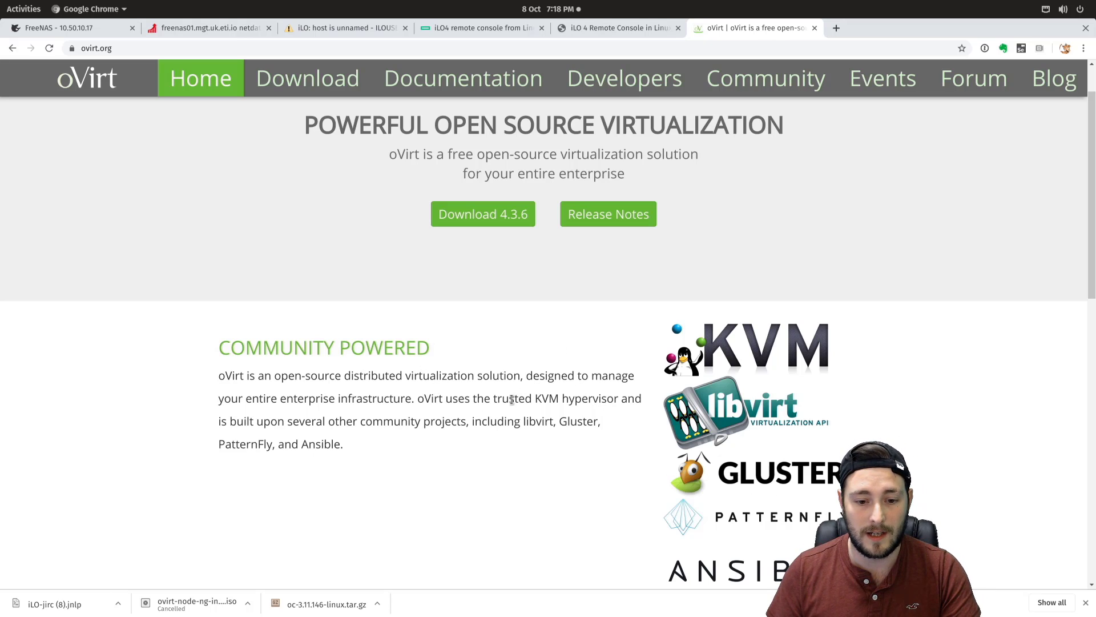
scroll(557, 346, "down", 4)
scroll(351, 357, "down", 5)
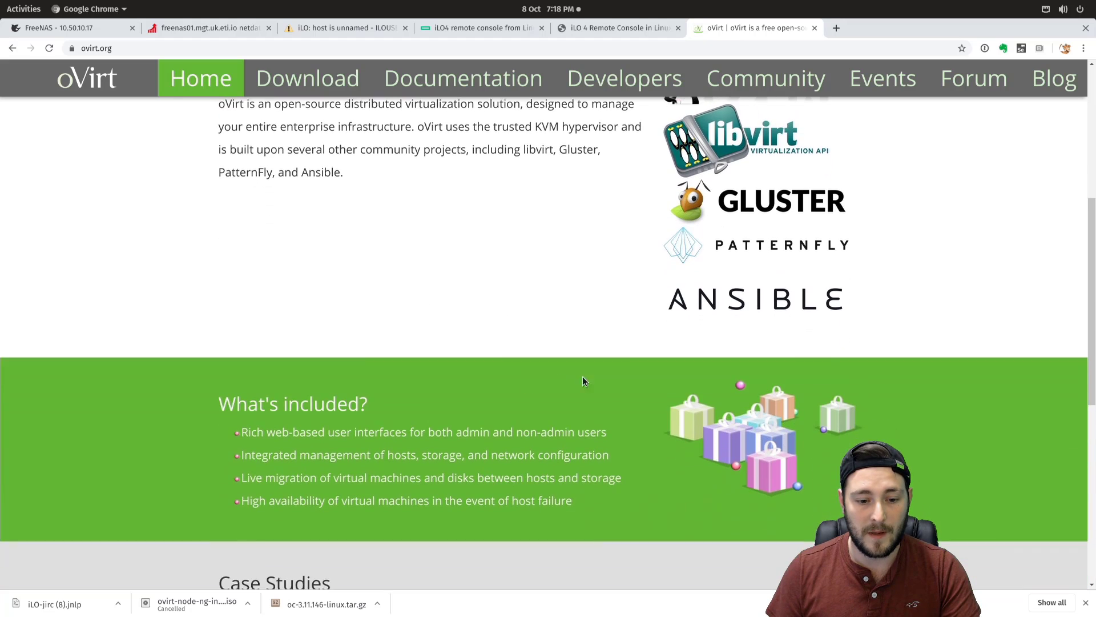
scroll(582, 375, "up", 1)
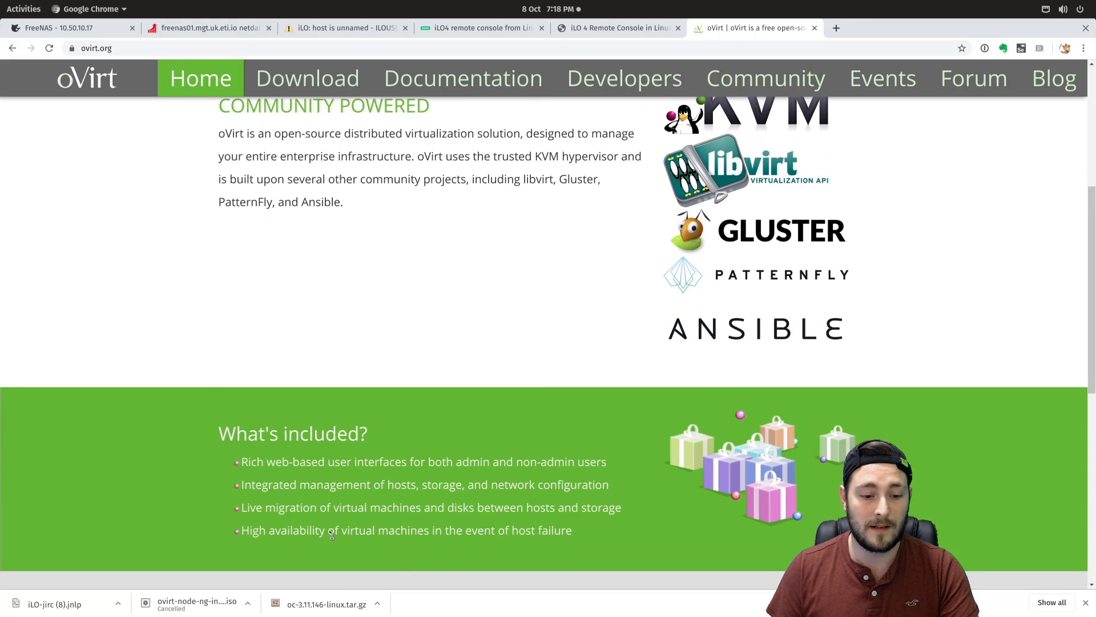
- Highlight the live migration and network configuration features, then go to the Documentation page
left_click_drag(245, 509, 423, 511)
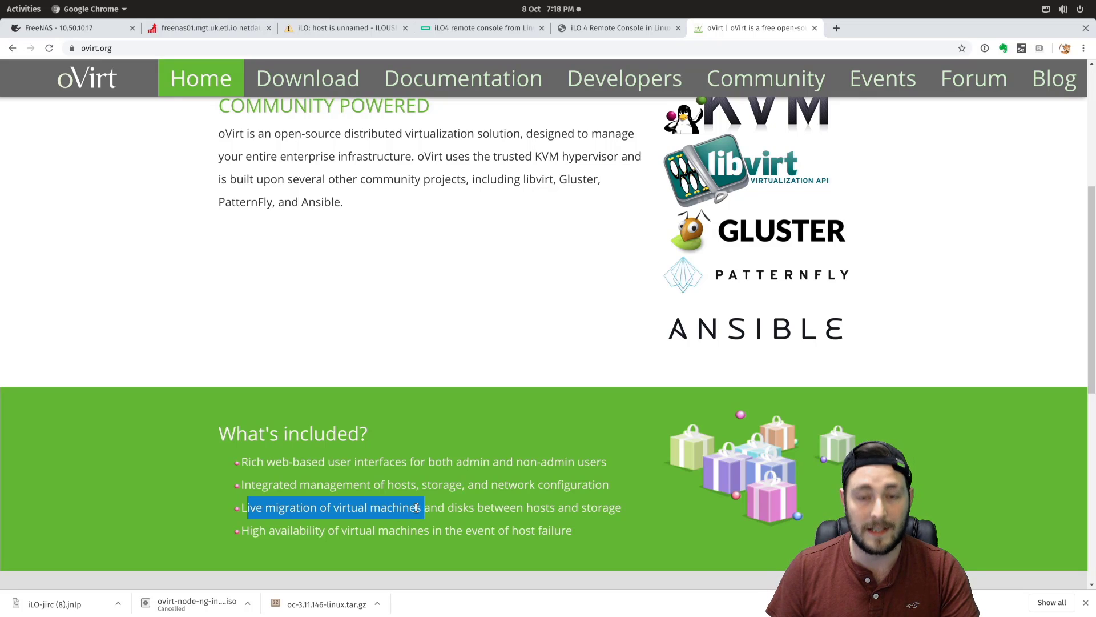
left_click(281, 519)
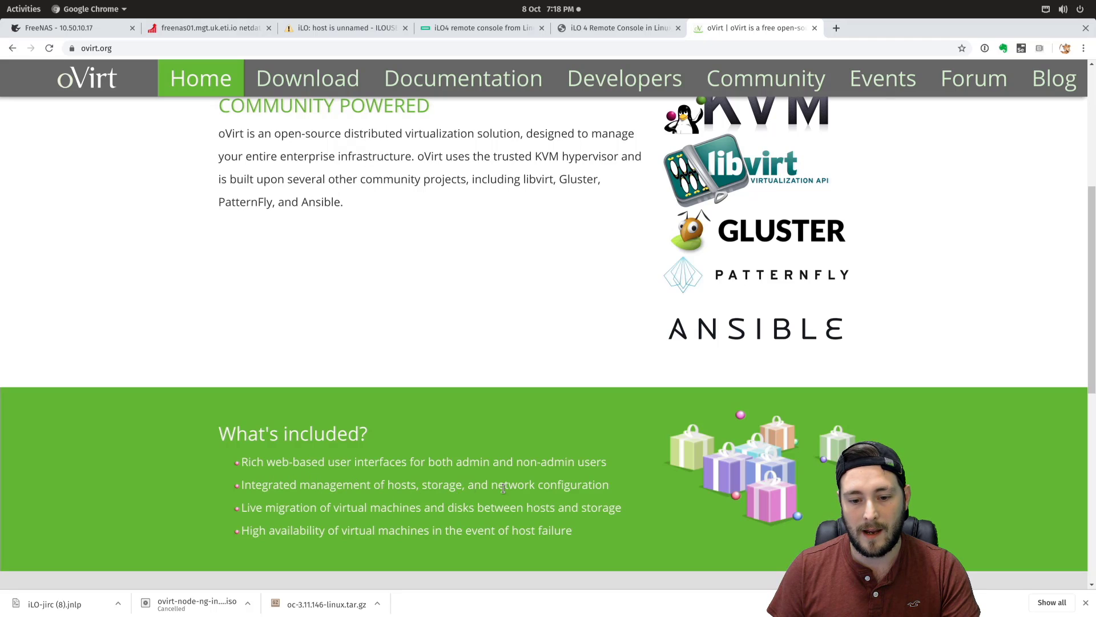
left_click_drag(491, 486, 642, 483)
left_click(642, 482)
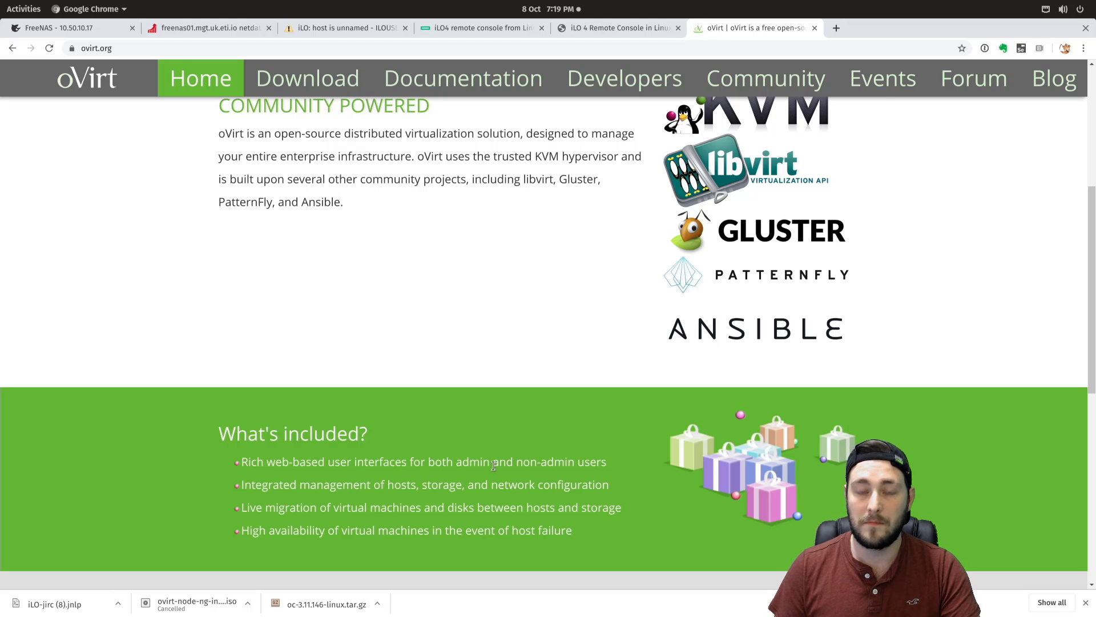
scroll(406, 465, "down", 3)
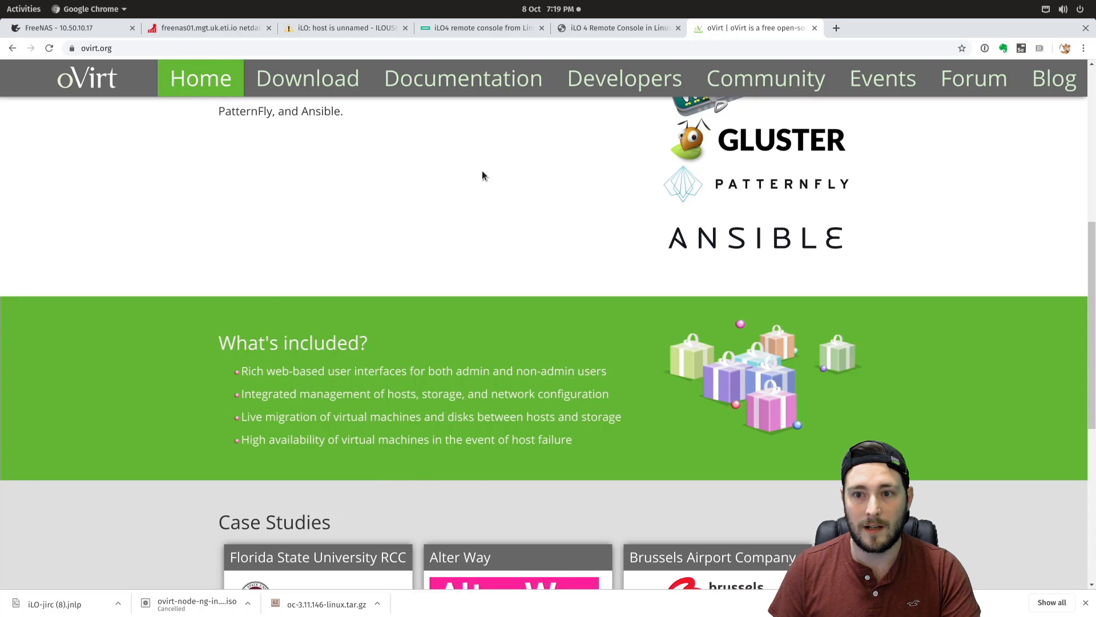
left_click(464, 79)
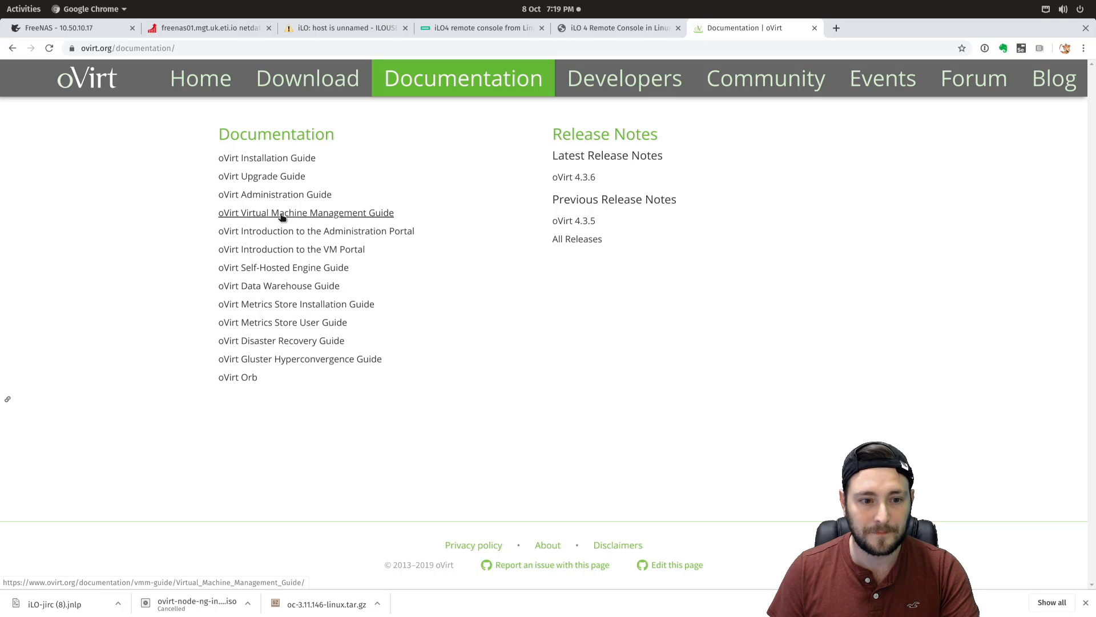
- Open the VM Portal introduction guide and read through Accessing the VM Portal
left_click(340, 249)
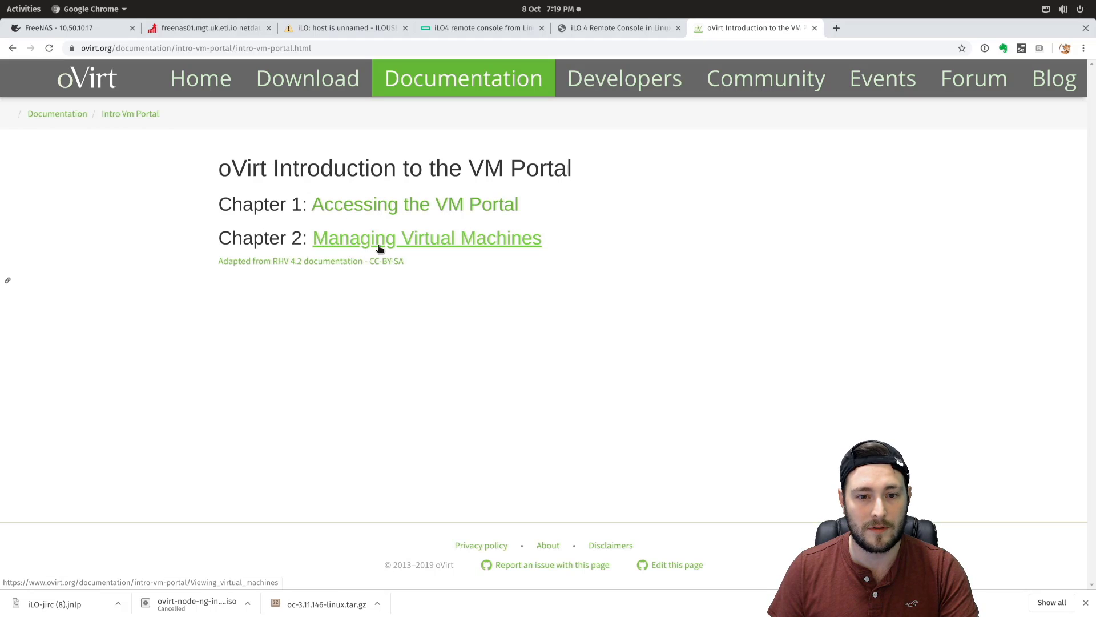
left_click(438, 214)
scroll(434, 382, "down", 8)
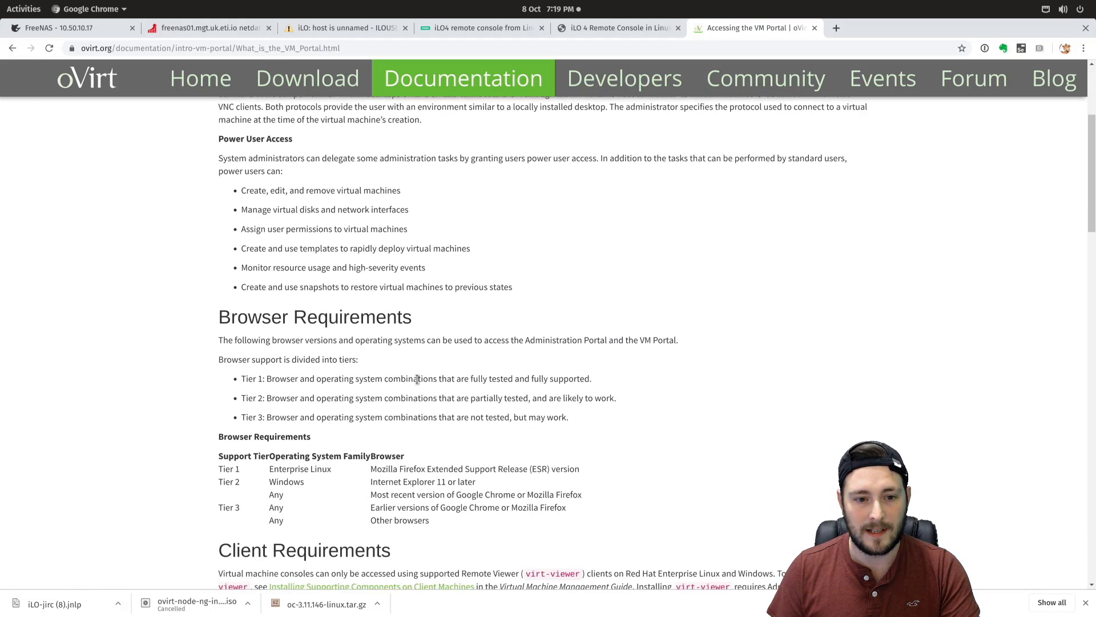
scroll(434, 382, "down", 12)
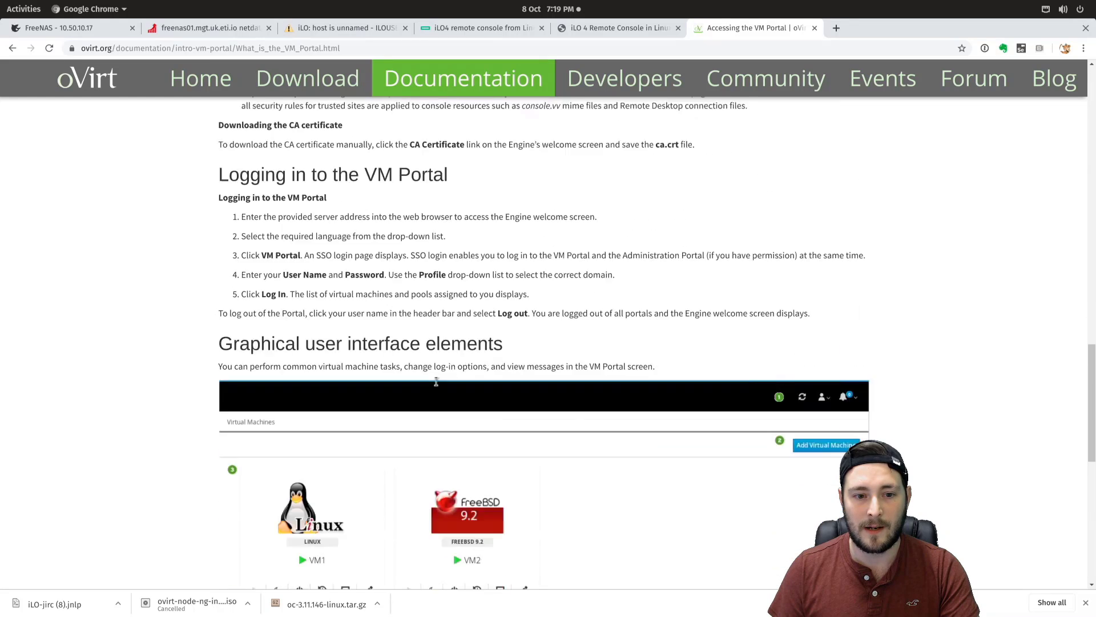
scroll(443, 405, "down", 3)
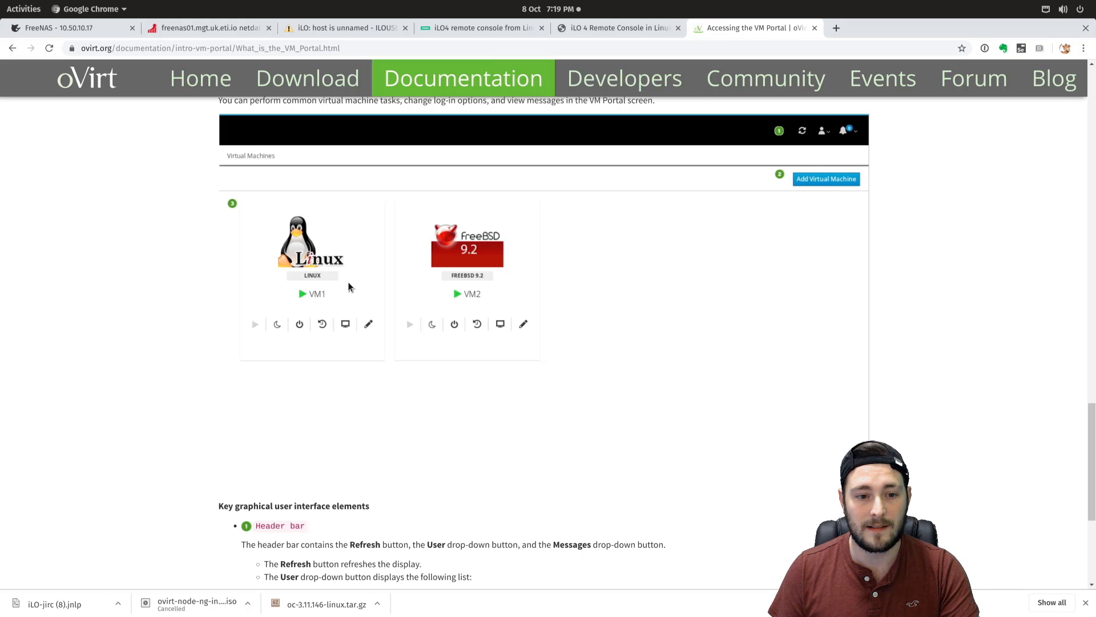
scroll(512, 287, "down", 3)
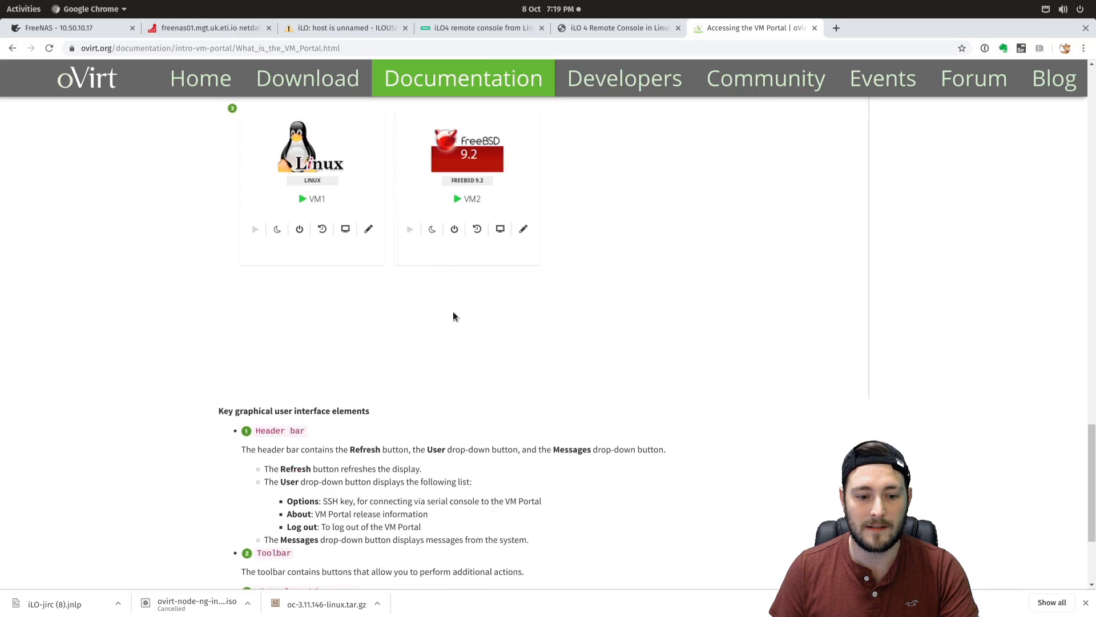
scroll(381, 393, "down", 2)
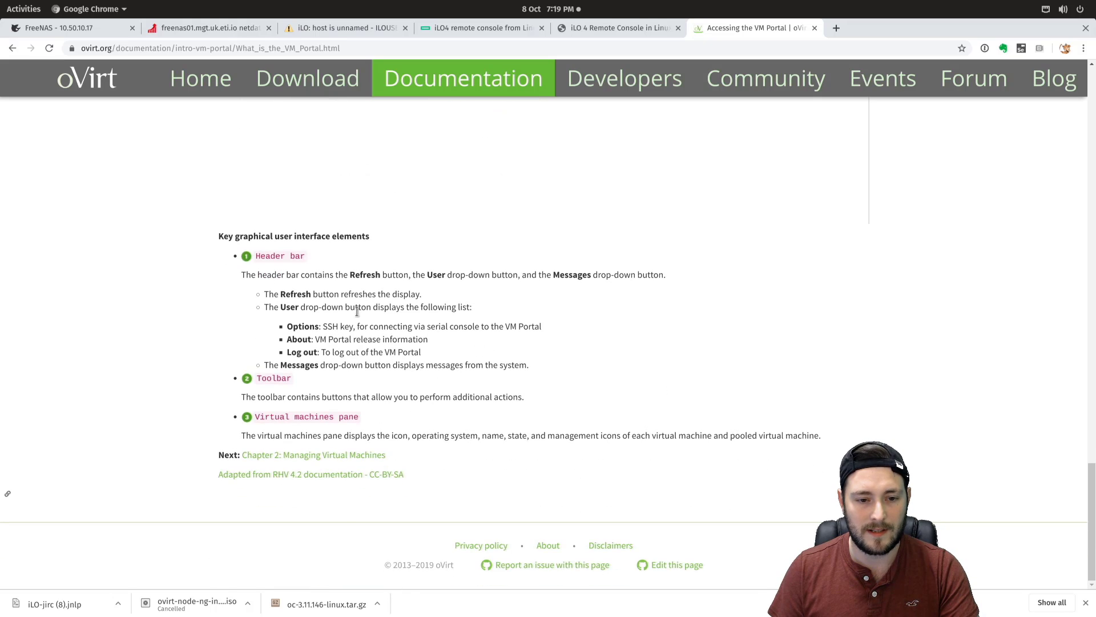
- Go on to Chapter 2: Managing Virtual Machines and scroll through it
left_click(335, 455)
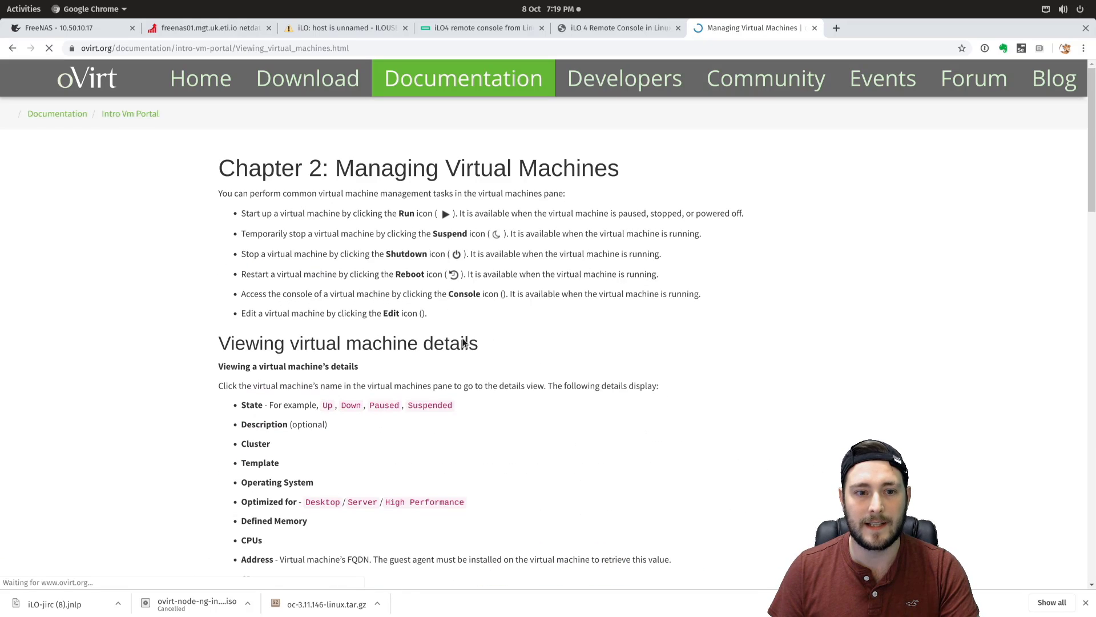
scroll(459, 344, "down", 8)
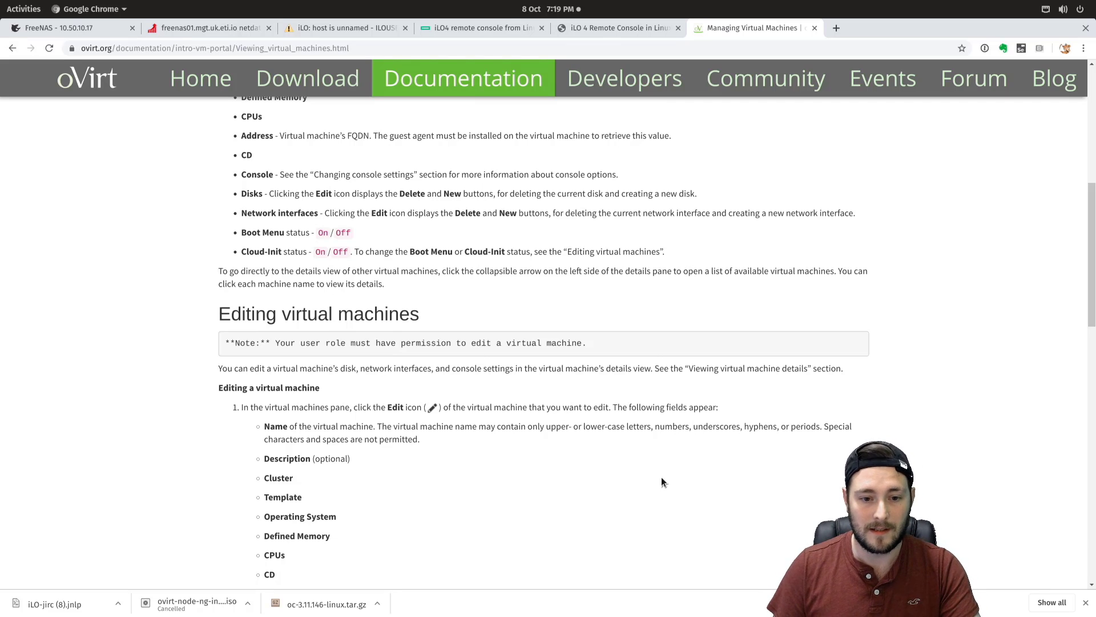
scroll(632, 473, "down", 5)
scroll(587, 424, "down", 3)
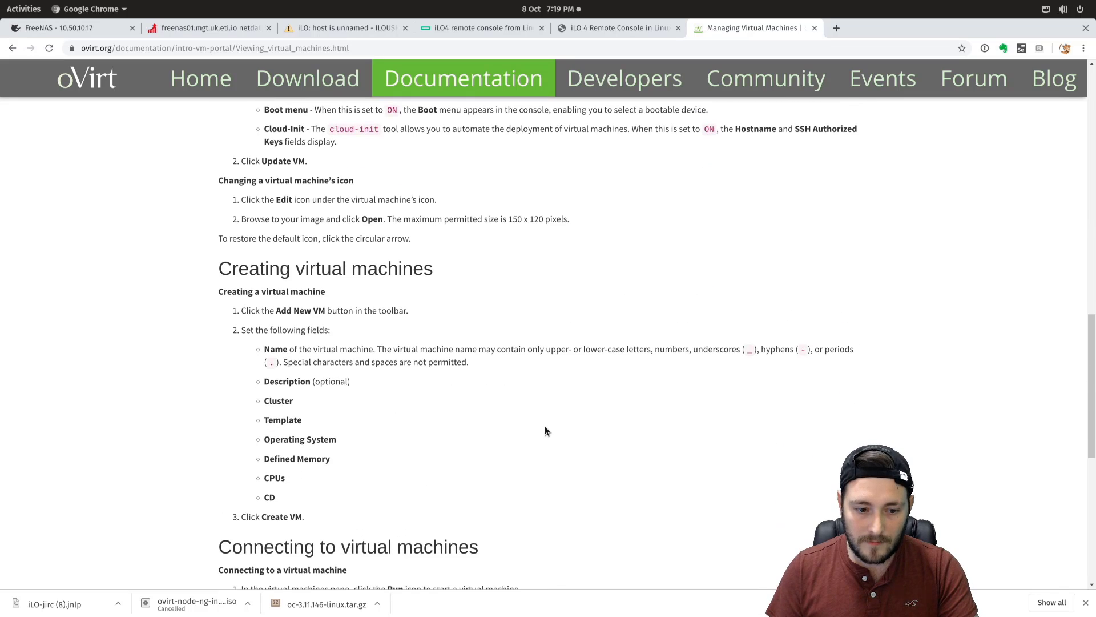
scroll(527, 423, "up", 6)
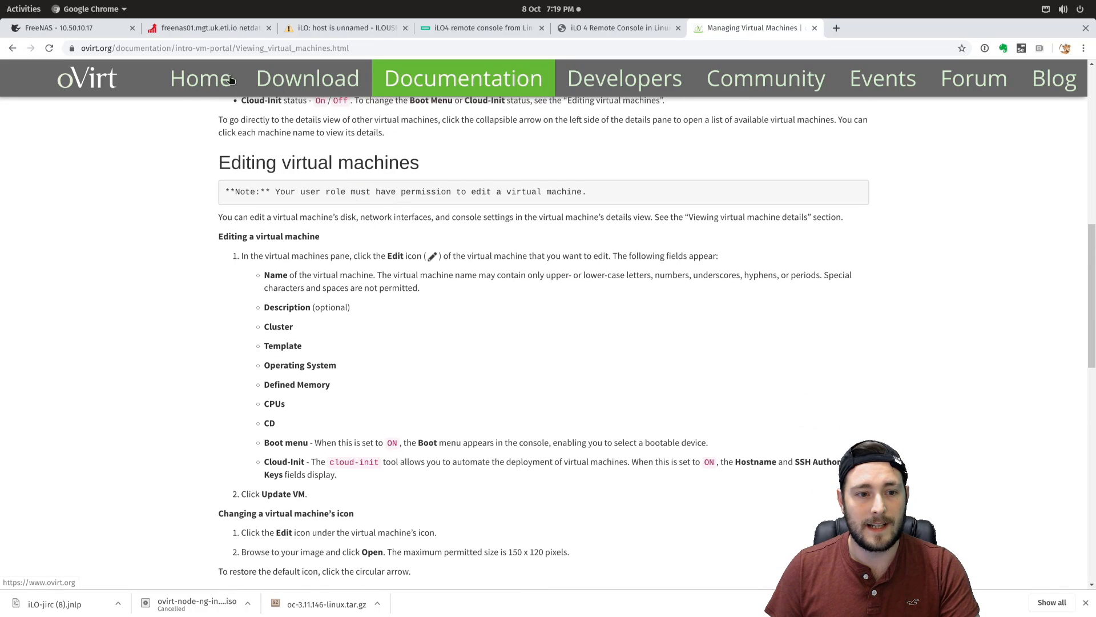
- Go to the Download oVirt page and scroll to the oVirt Node installation steps
left_click(285, 84)
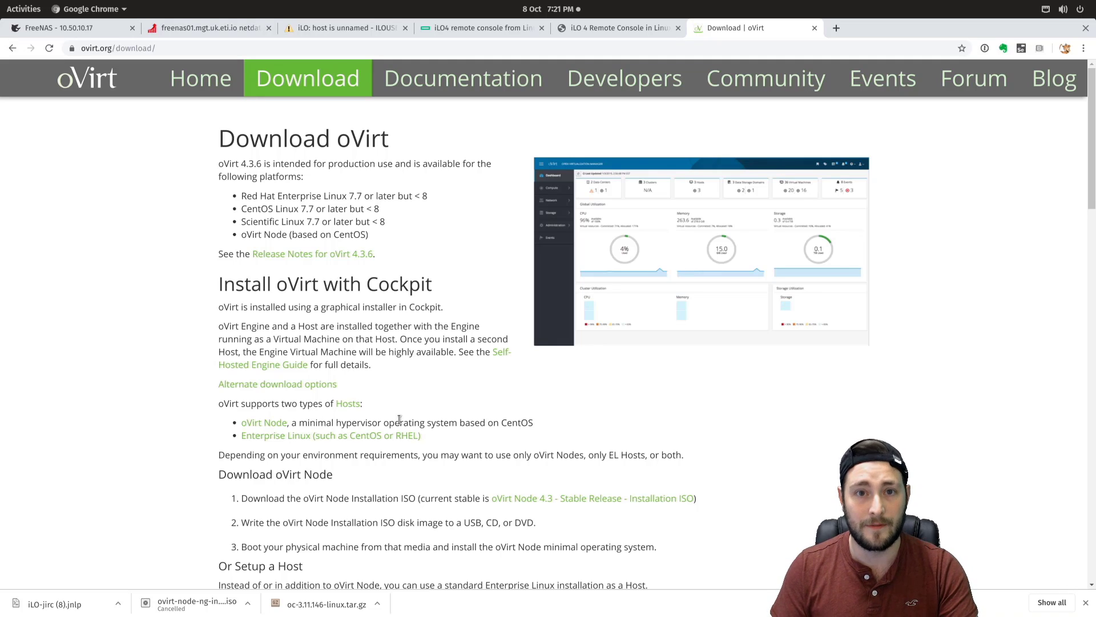
scroll(454, 454, "down", 2)
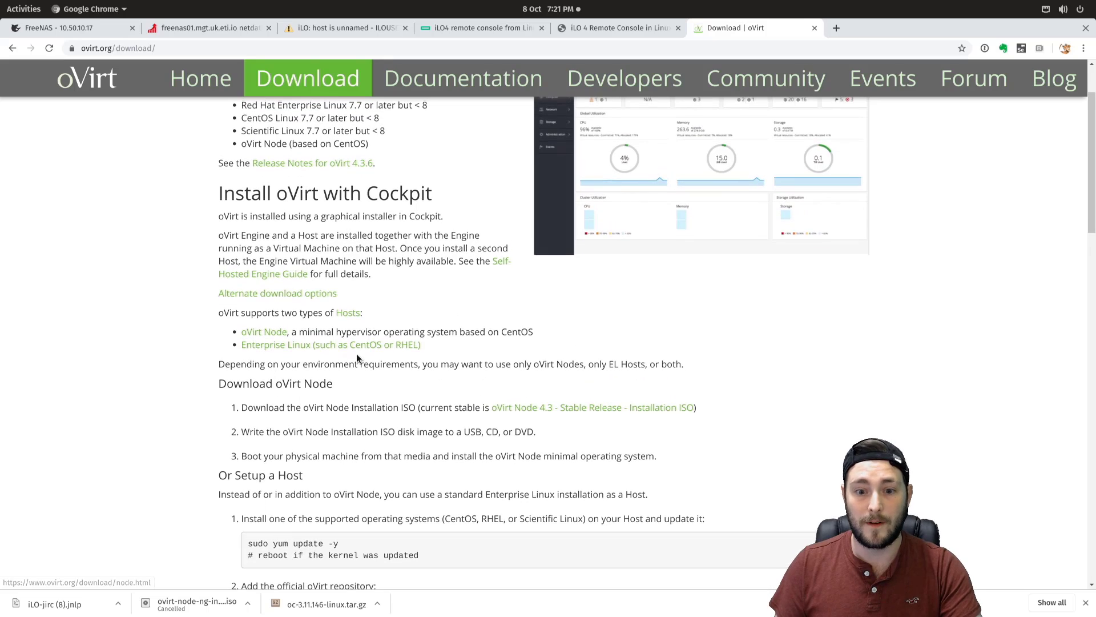
scroll(346, 371, "down", 2)
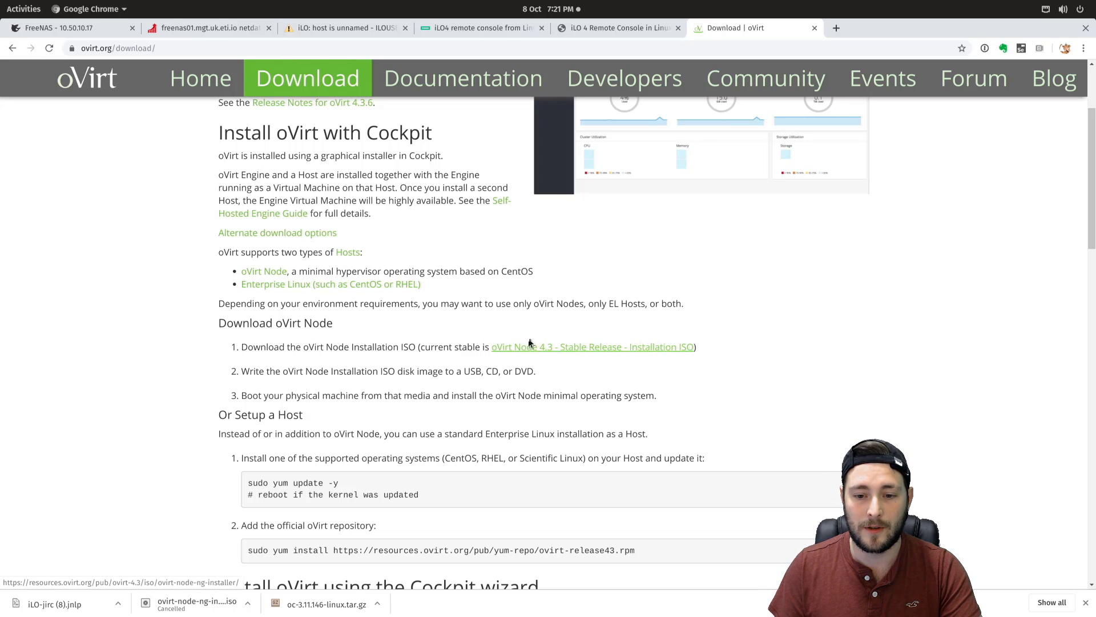
left_click(597, 349)
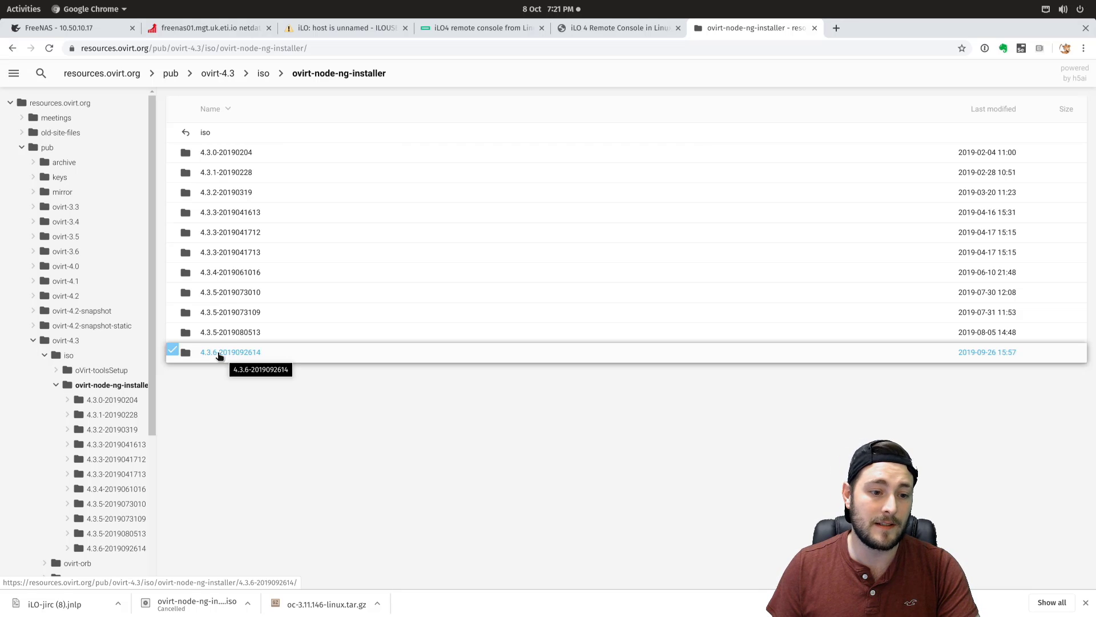
left_click(221, 353)
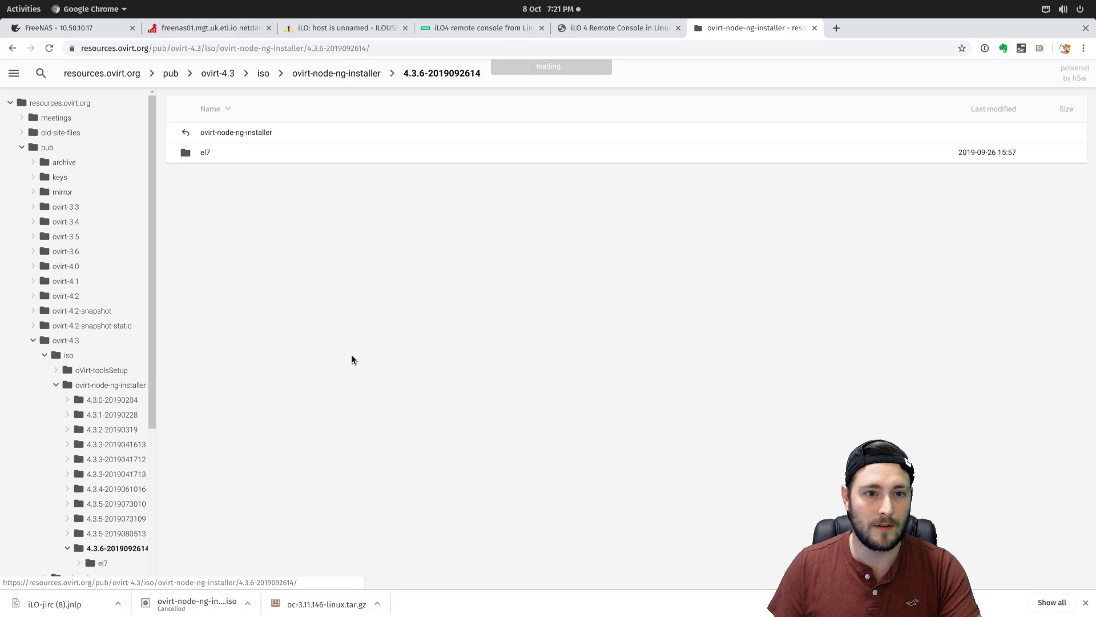
left_click(205, 154)
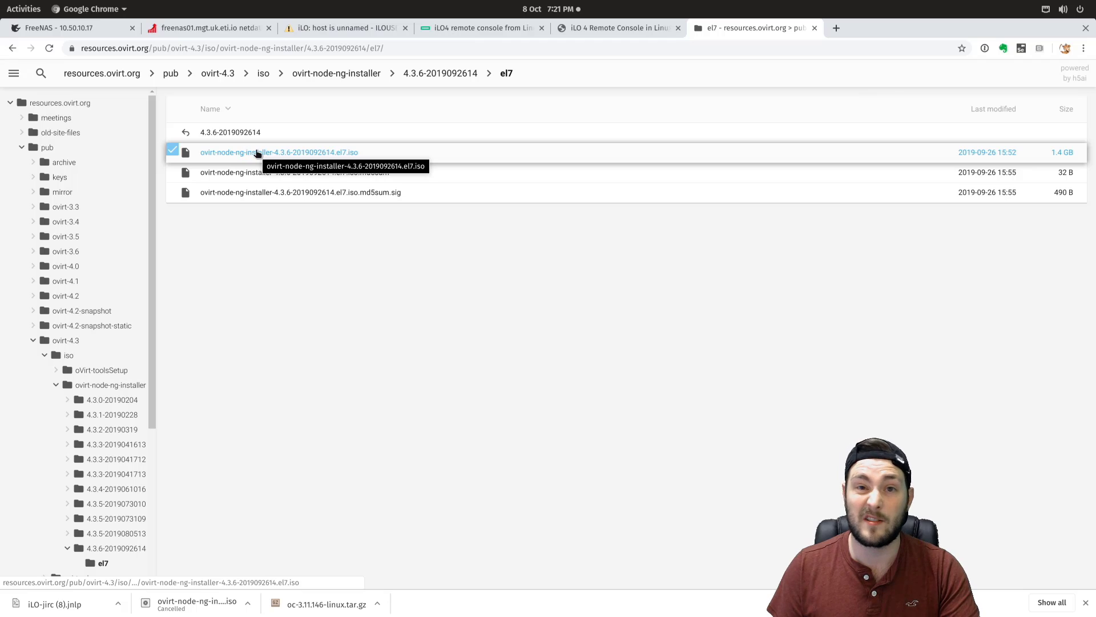
- Start the oVirt Node installer ISO download, cancel it, and switch to the iLO page
left_click(319, 153)
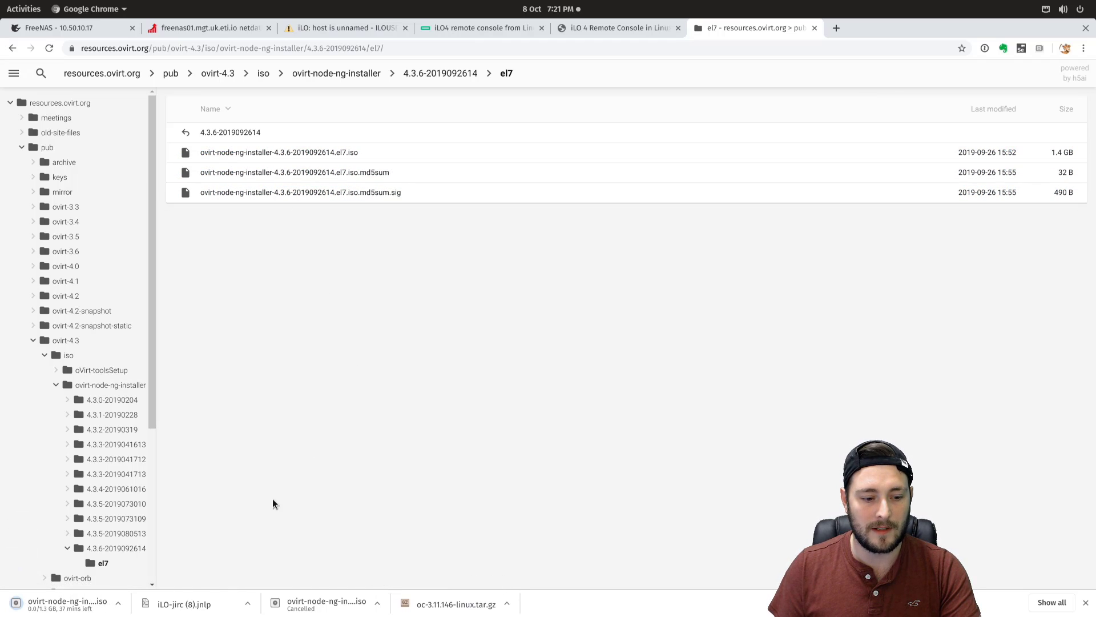
left_click(117, 604)
left_click(152, 588)
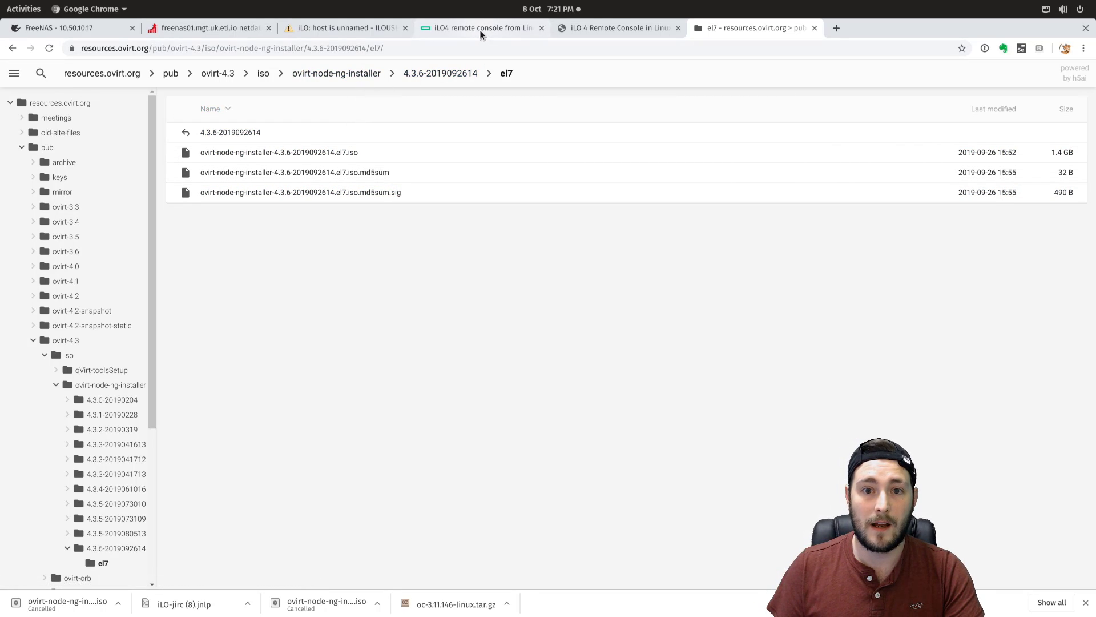
left_click(369, 30)
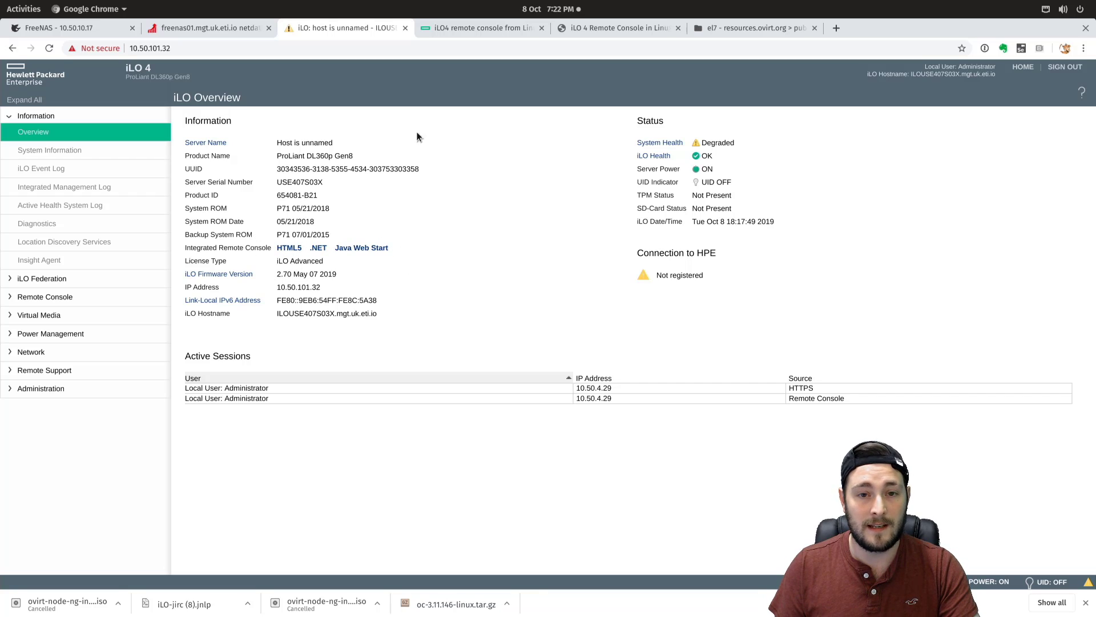
- Switch to the HPE Community thread on the iLO4 remote console from Linux
left_click(470, 32)
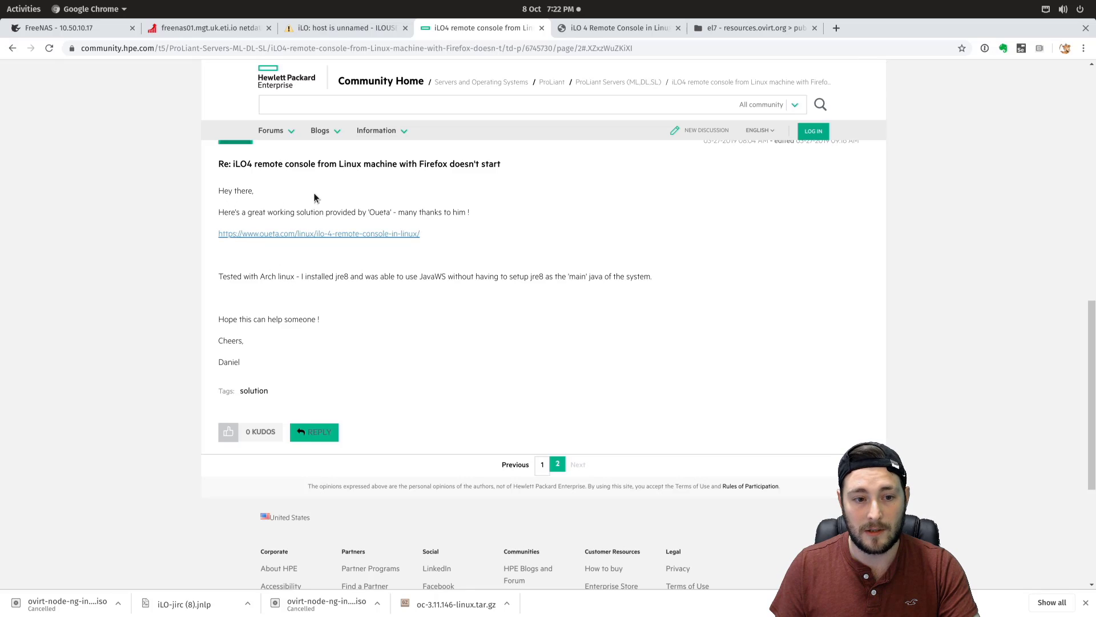
- Scroll through the HPE forum thread, briefly selecting the post title
scroll(300, 260, "up", 1)
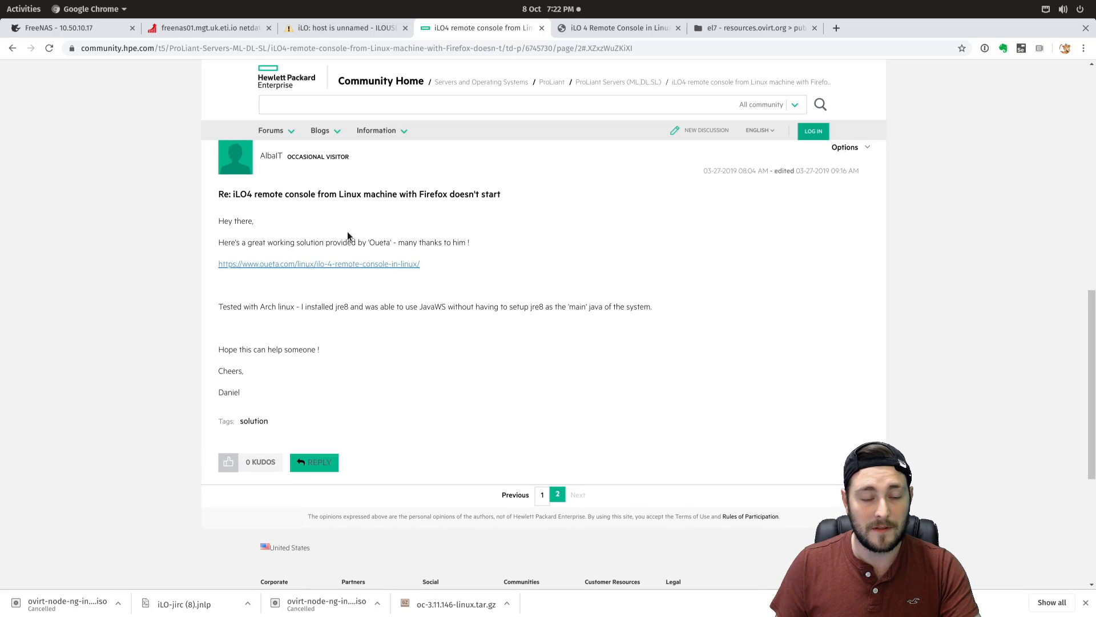
scroll(342, 332, "up", 10)
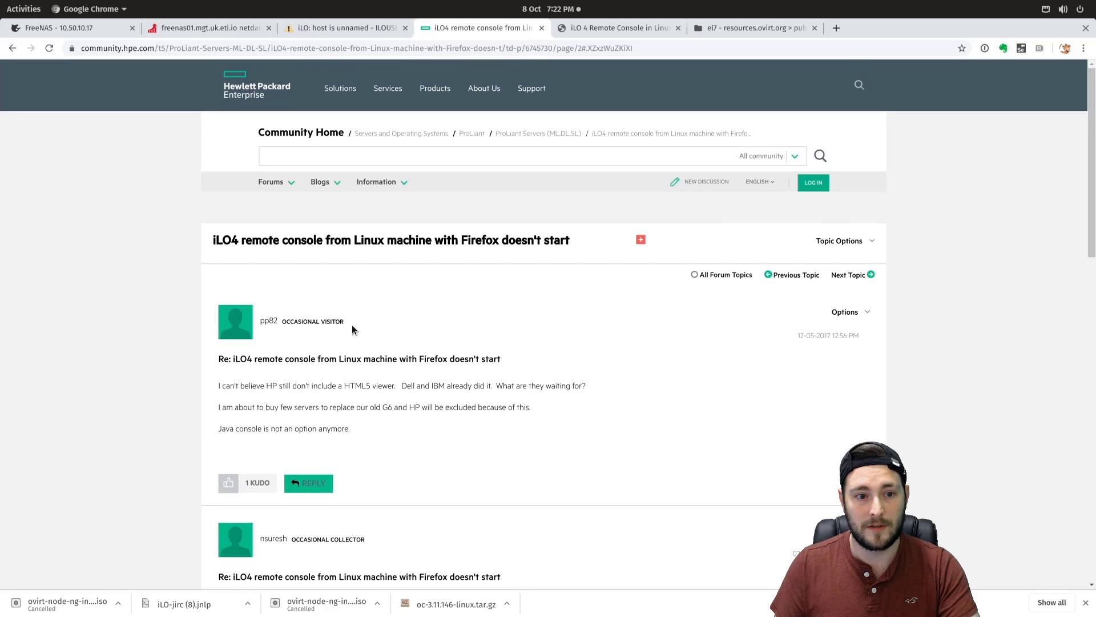
scroll(409, 358, "down", 2)
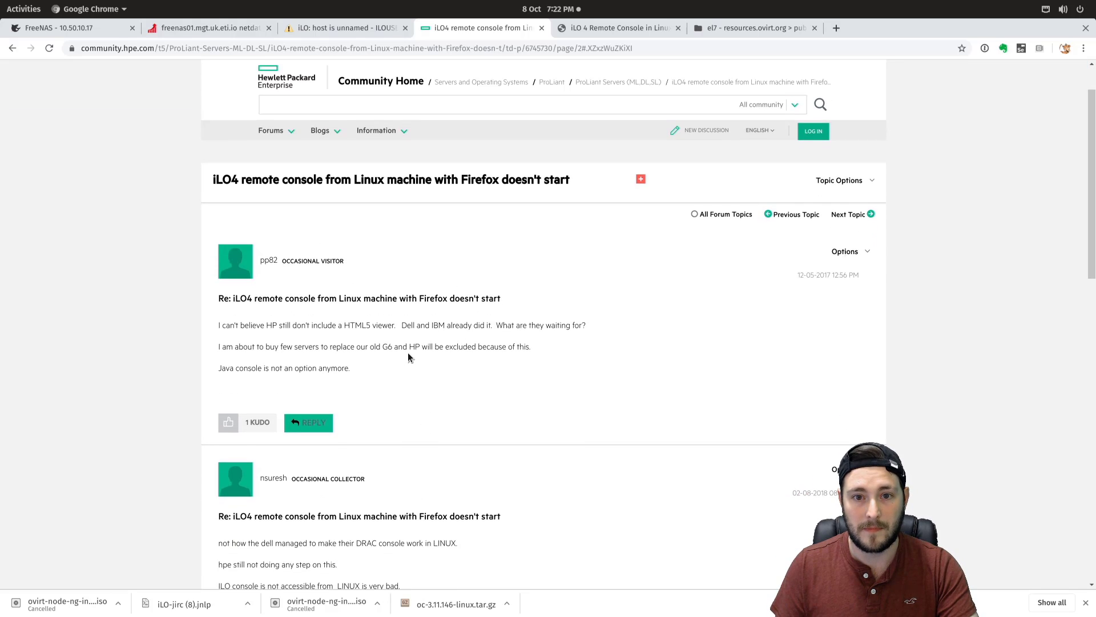
scroll(409, 356, "down", 14)
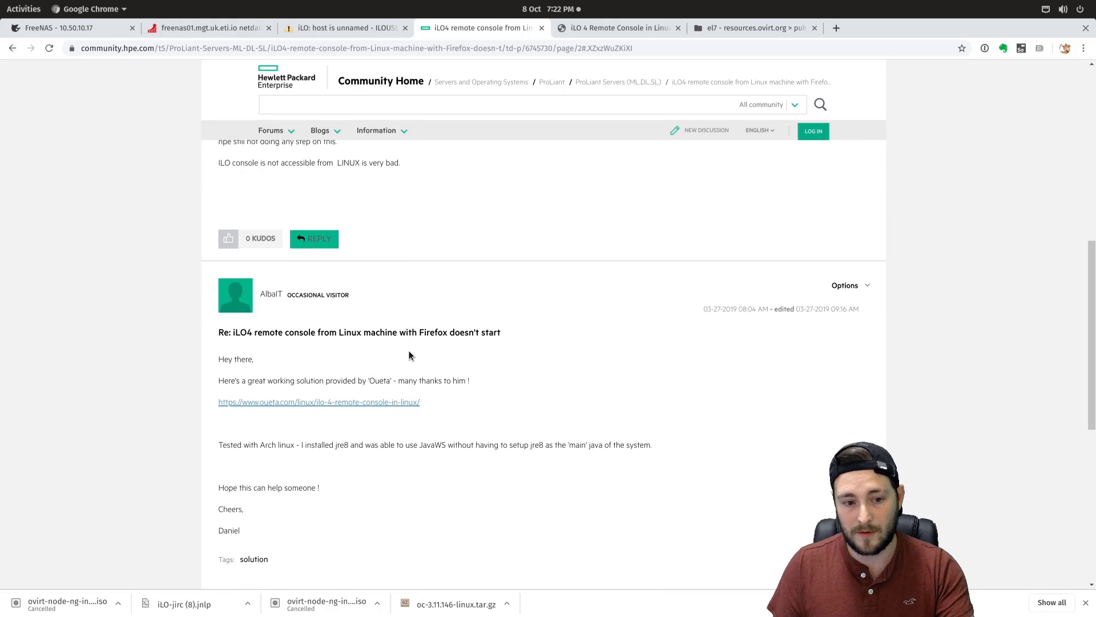
scroll(409, 355, "down", 1)
left_click_drag(257, 301, 322, 315)
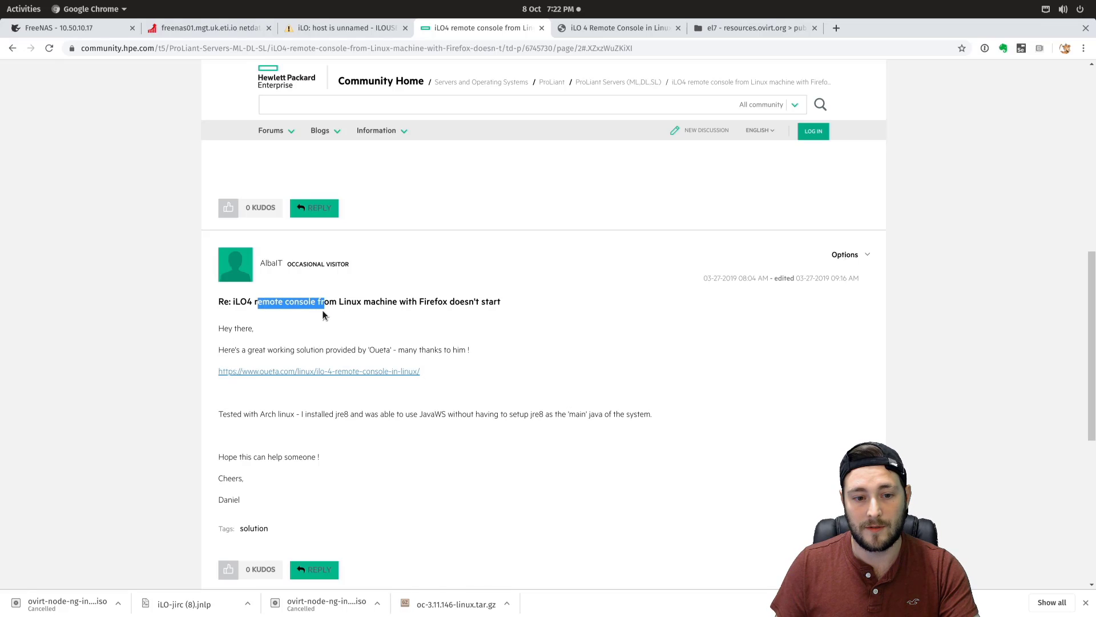
left_click(323, 313)
- Find and select the oueta.com solution link, then move to the Oueta iLO 4 guide
scroll(429, 308, "down", 2)
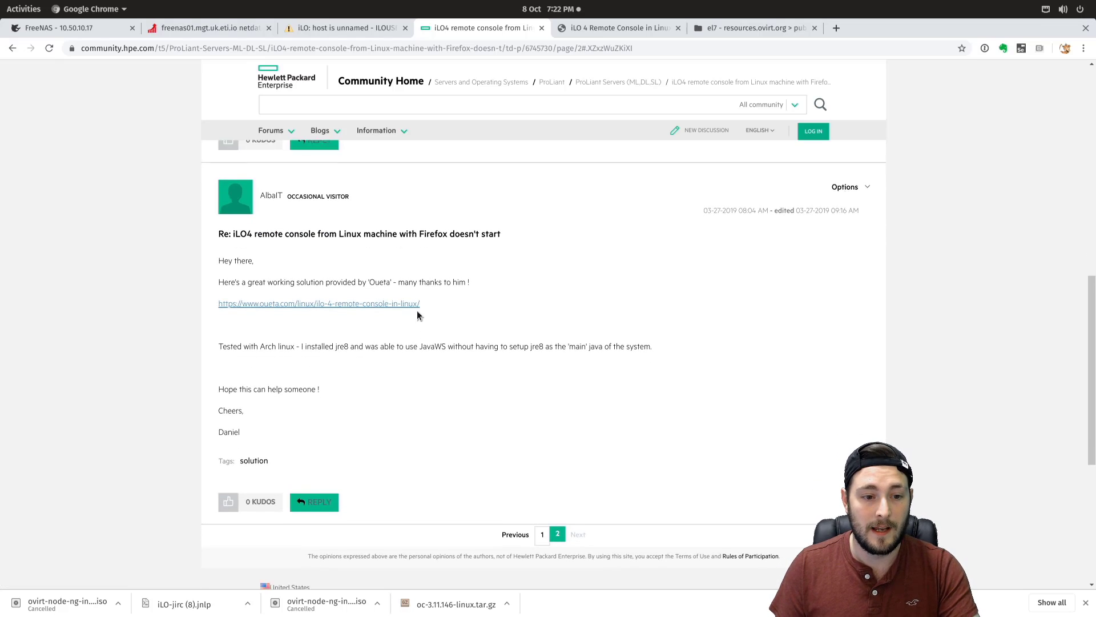
scroll(417, 316, "down", 1)
left_click_drag(428, 284, 213, 281)
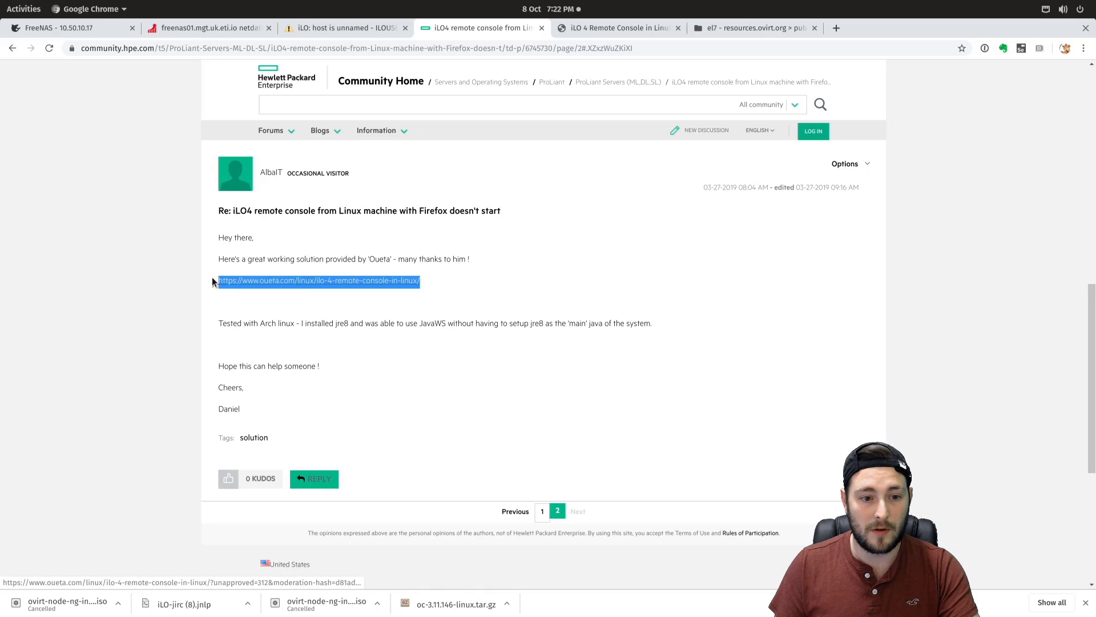
left_click(280, 294)
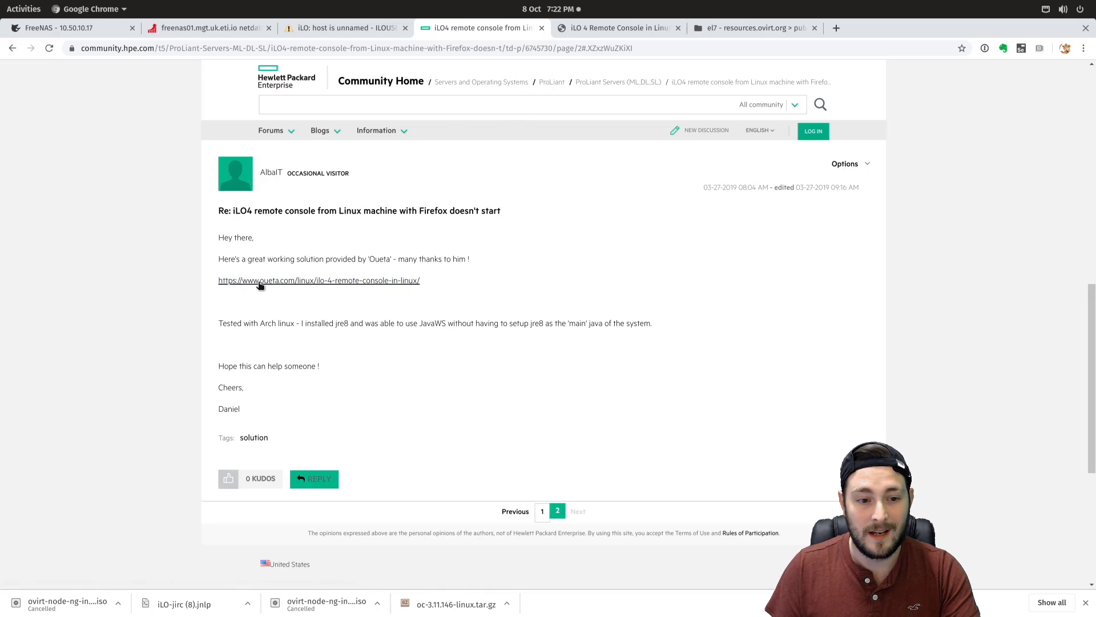
left_click(634, 27)
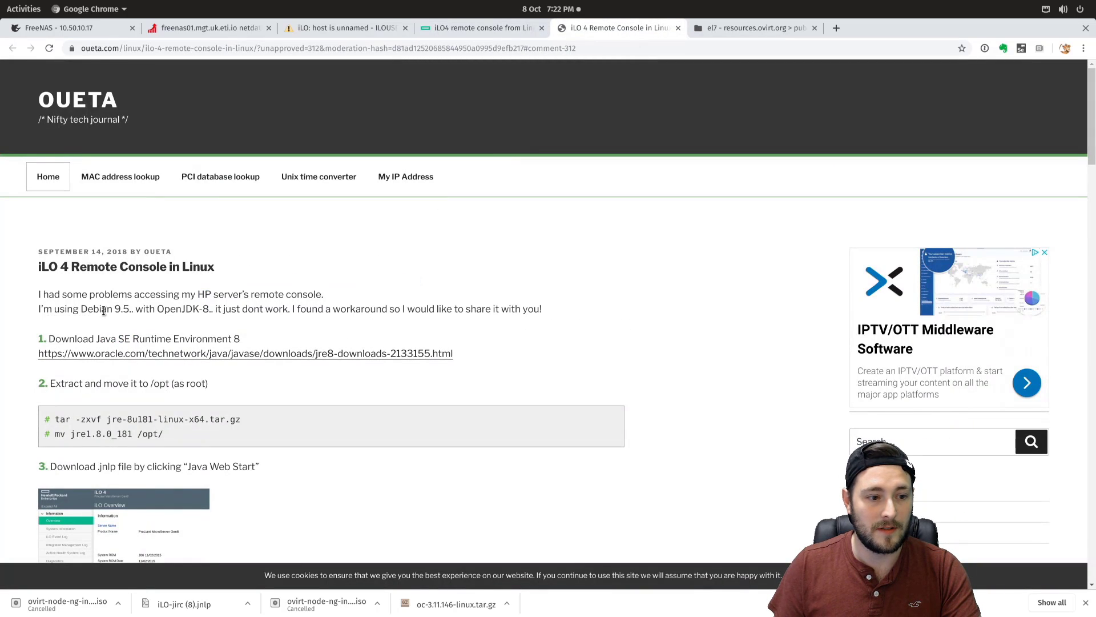
- Highlight the guide's Java 8 download link, jre-8u181-linux-x64.tar.gz file name and /opt/ destination
left_click_drag(39, 294, 262, 308)
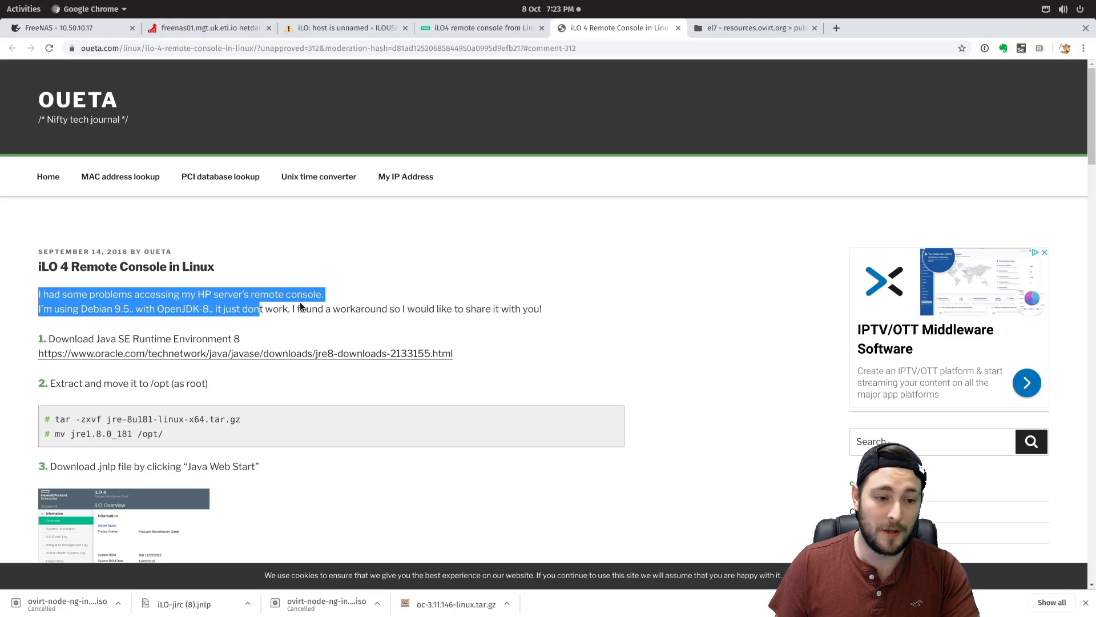
left_click(301, 308)
left_click_drag(452, 353, 57, 354)
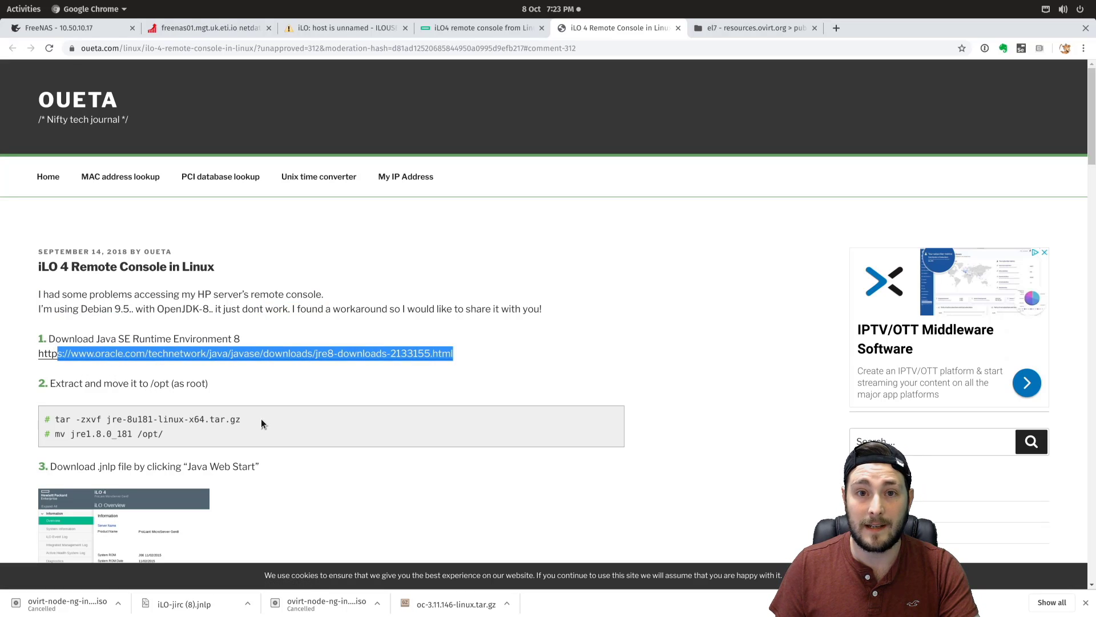
left_click_drag(265, 420, 103, 420)
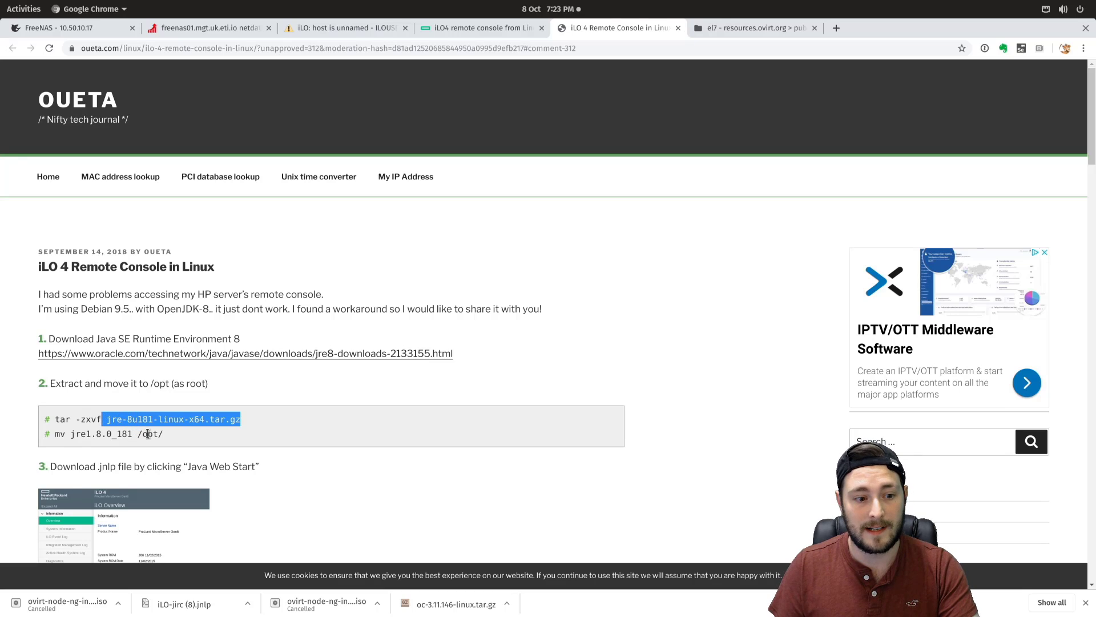
left_click_drag(173, 435, 117, 434)
left_click(209, 432)
- Bring back the Java 8 javaws command for iLO-jirc (8).jnlp in the drop-down terminal
scroll(221, 421, "down", 3)
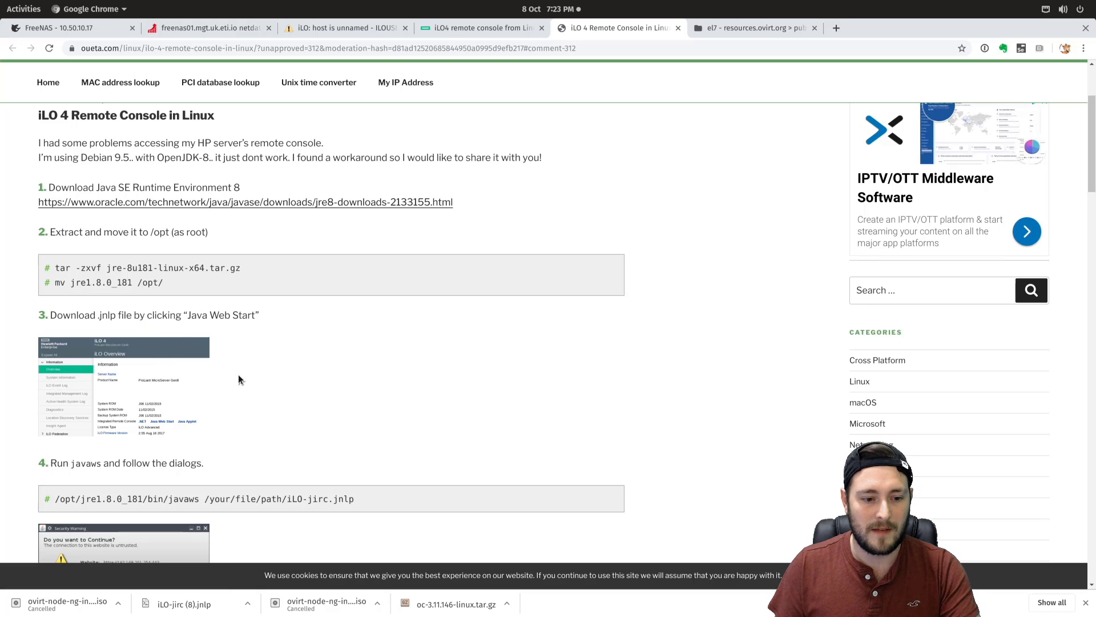
scroll(251, 354, "down", 1)
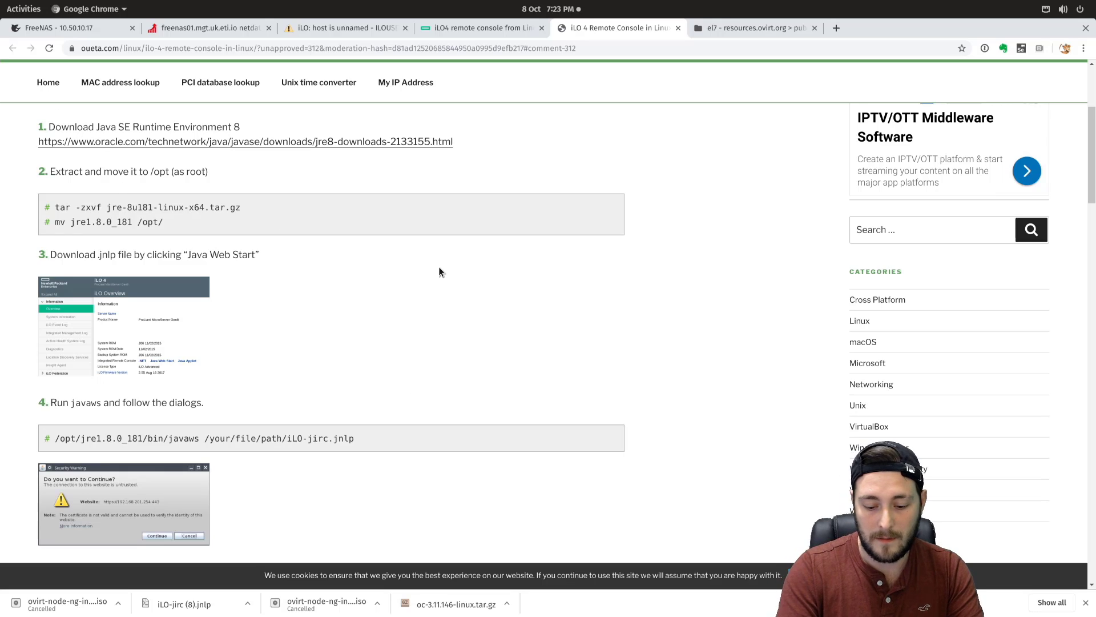
key("F12")
key("Up")
- Launch the iLO remote console with Java 8 javaws and accept the certificate warning
key("Return")
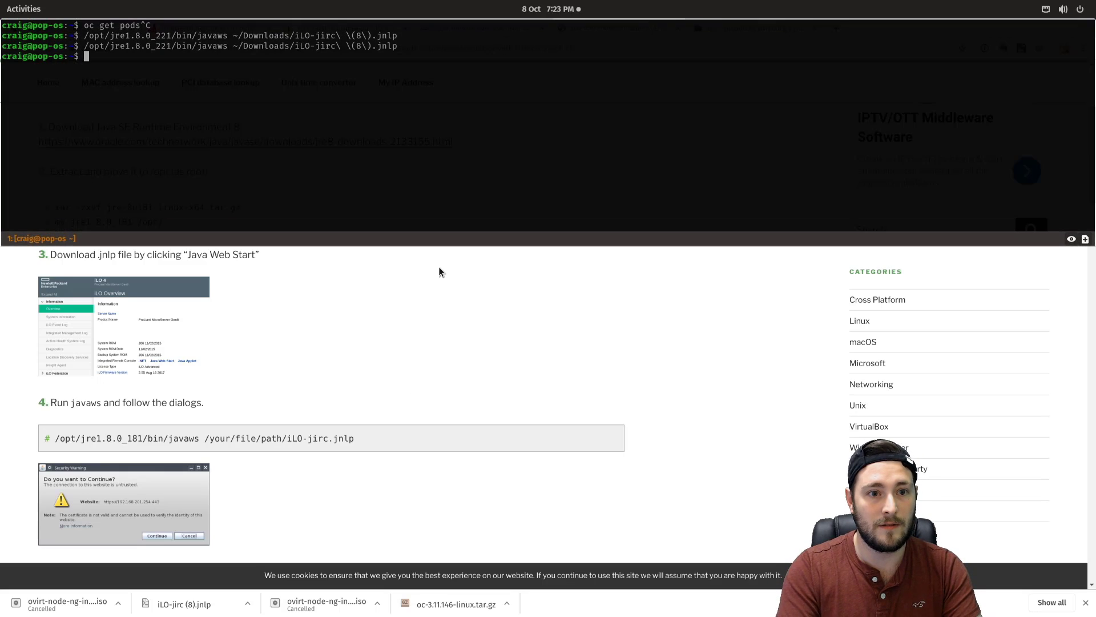
key("F12")
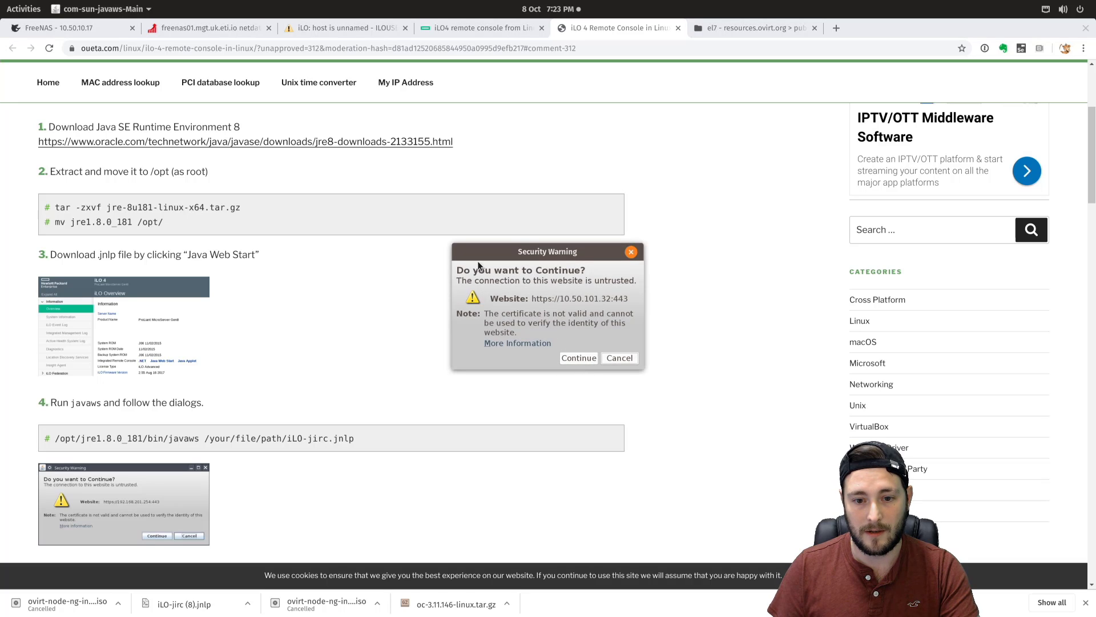
left_click(579, 358)
scroll(552, 360, "down", 8)
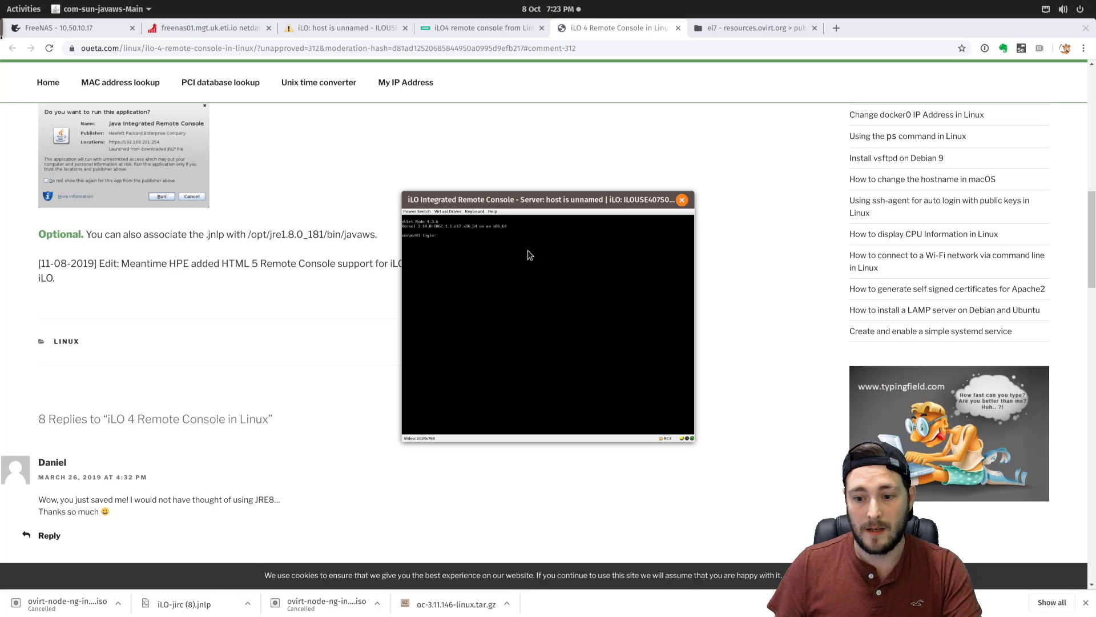
- Check the Virtual Drives Image File option, cancel it, and reposition the console window
left_click(448, 210)
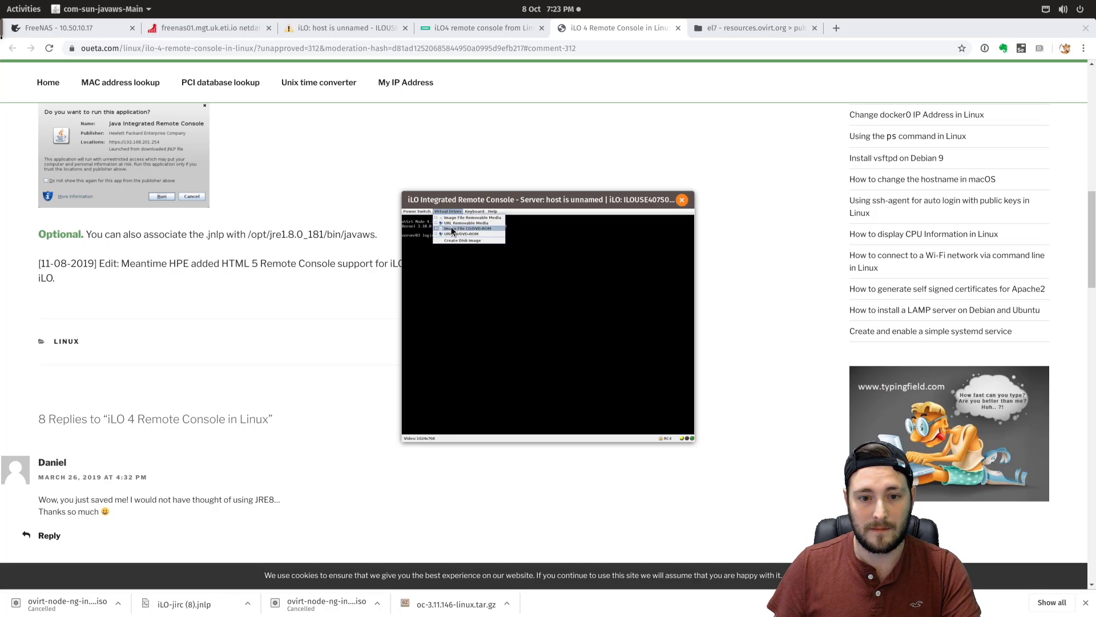
left_click(458, 230)
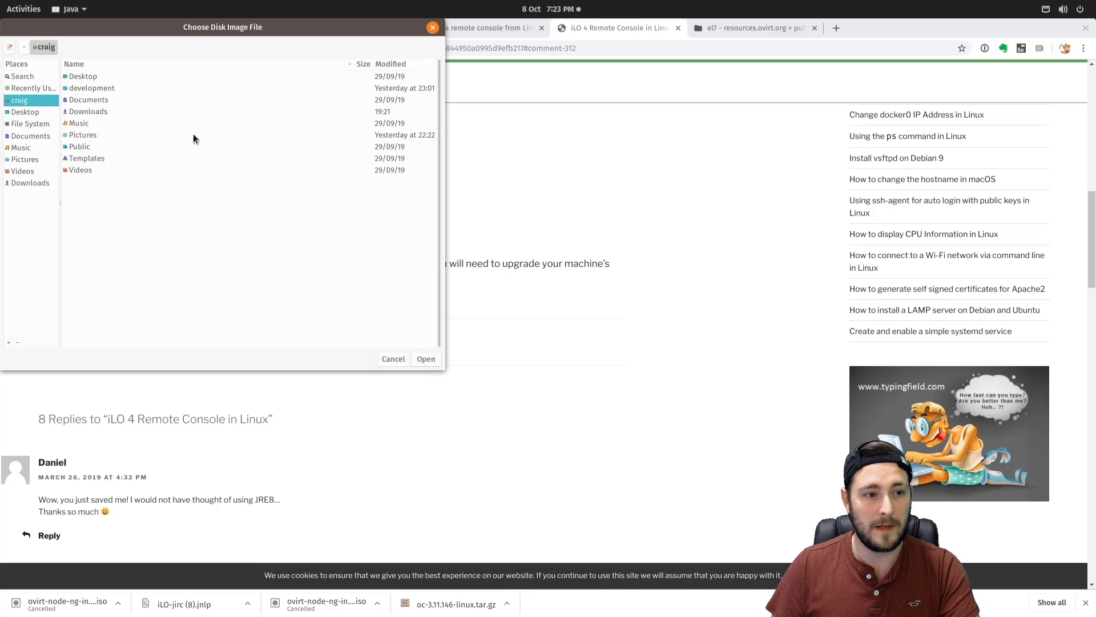
left_click(384, 359)
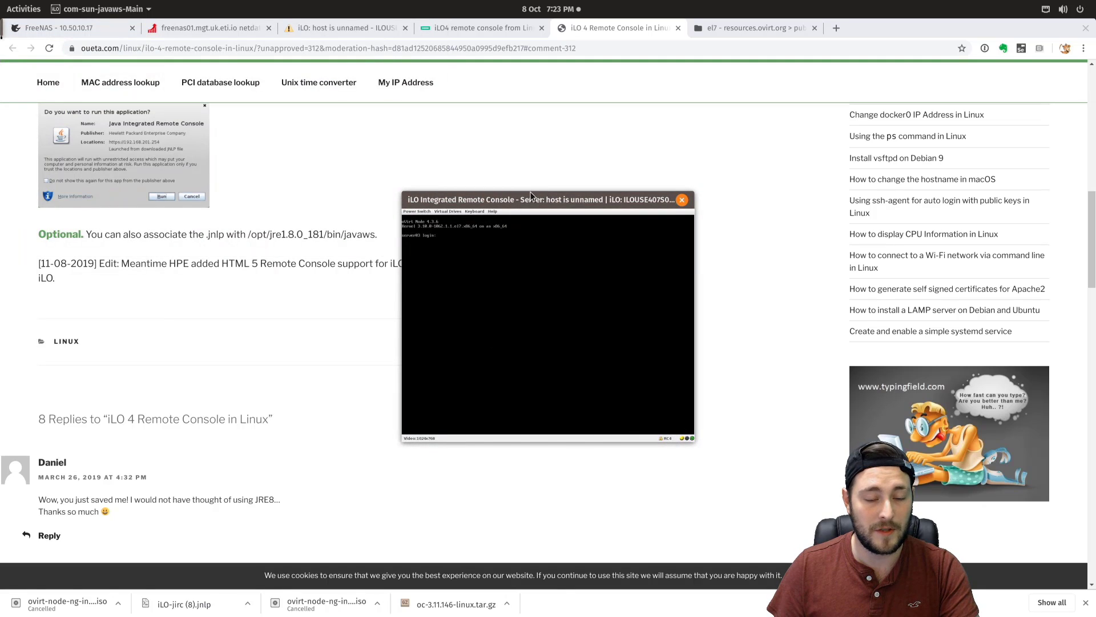
left_click_drag(530, 198, 537, 191)
left_click(689, 193)
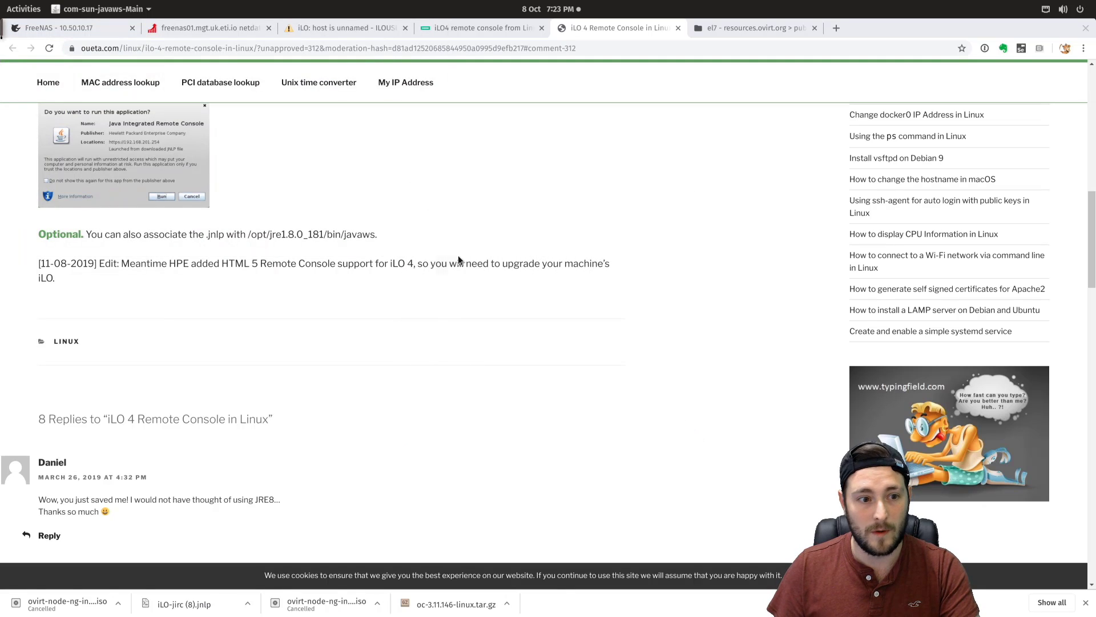
scroll(269, 311, "up", 3)
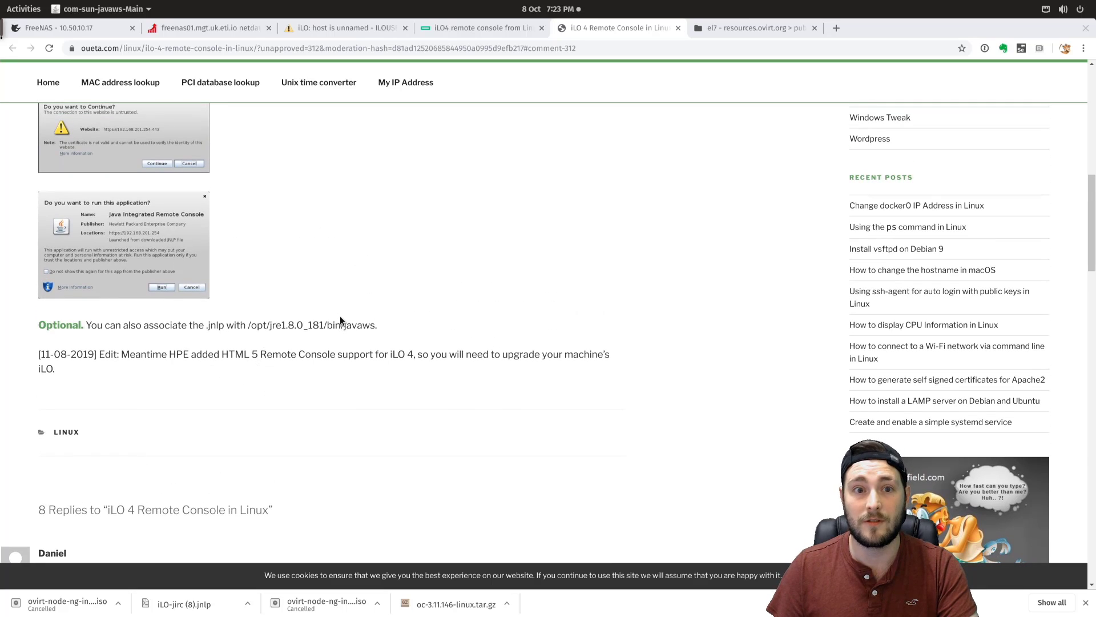
scroll(354, 337, "up", 7)
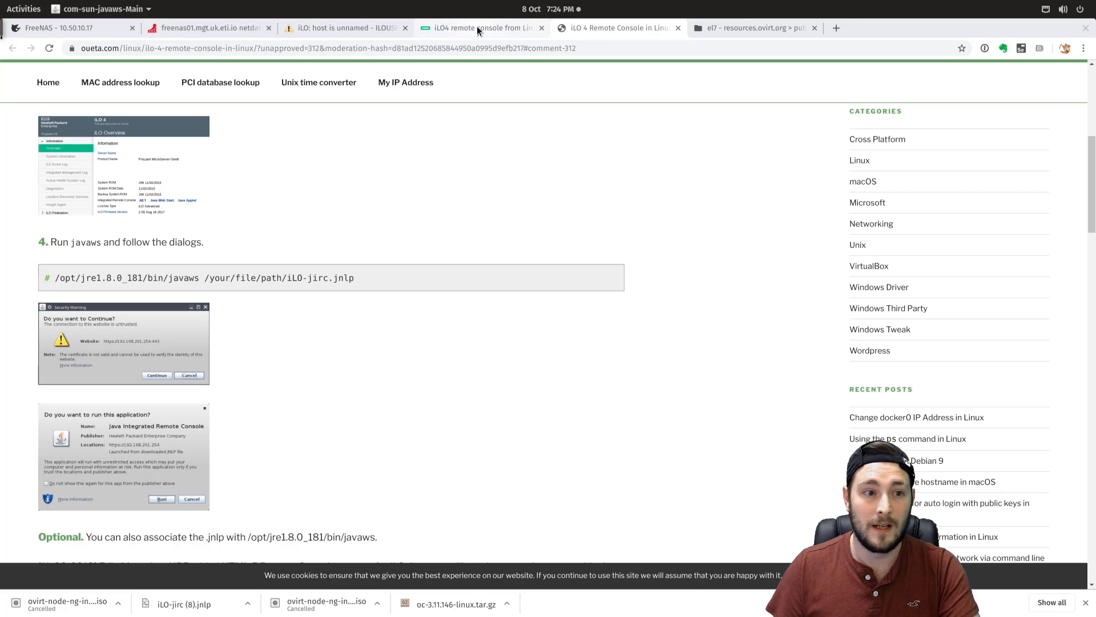
scroll(286, 394, "up", 5)
scroll(290, 405, "up", 3)
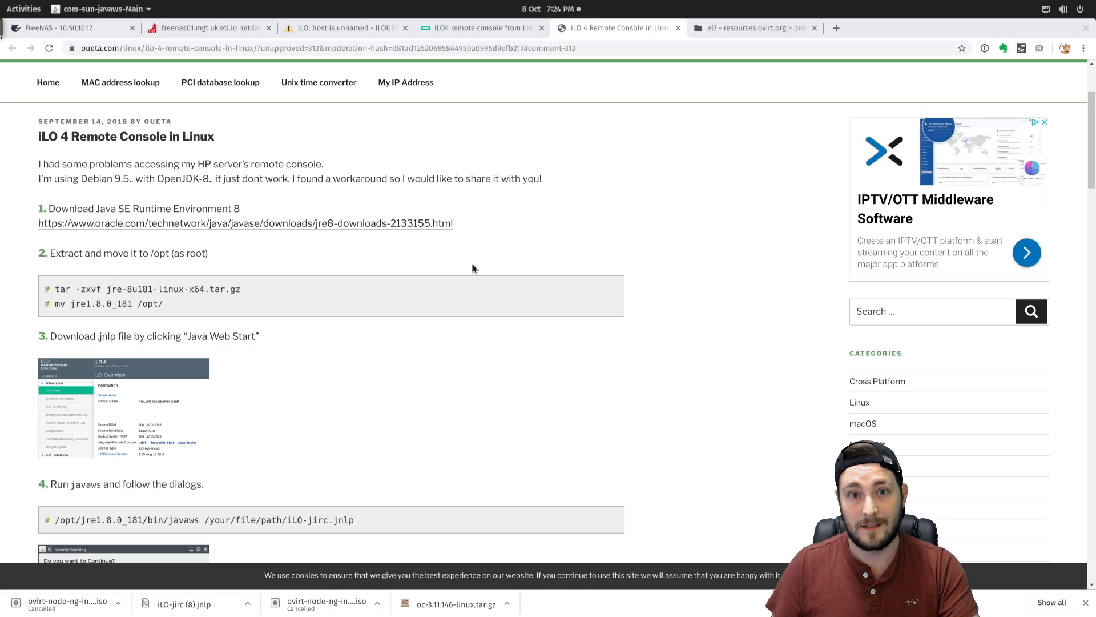
left_click(511, 245)
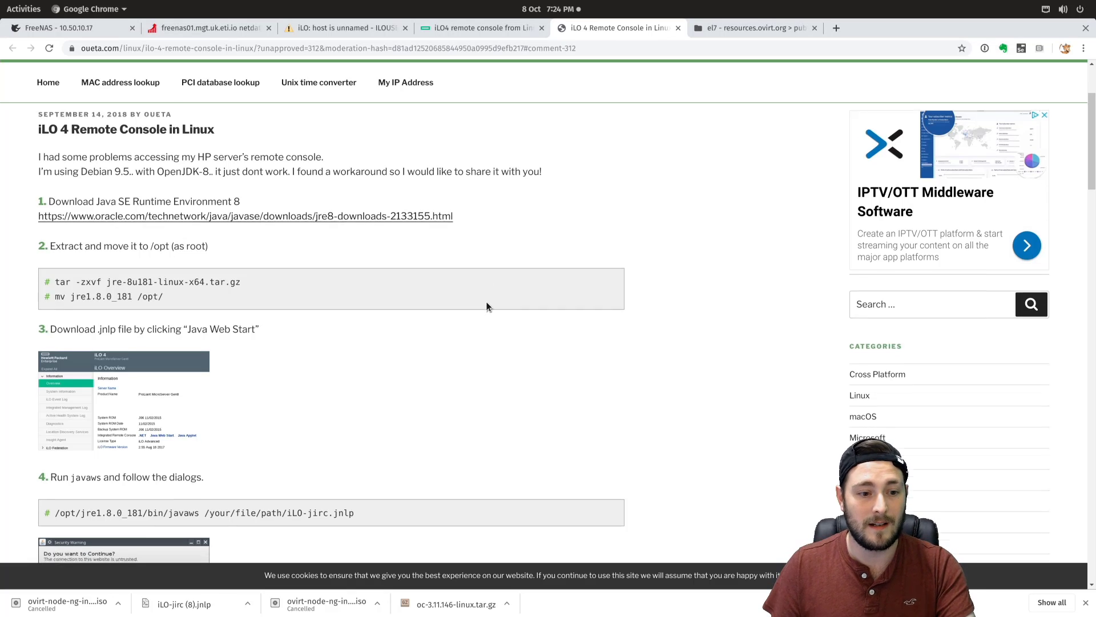
scroll(484, 303, "down", 5)
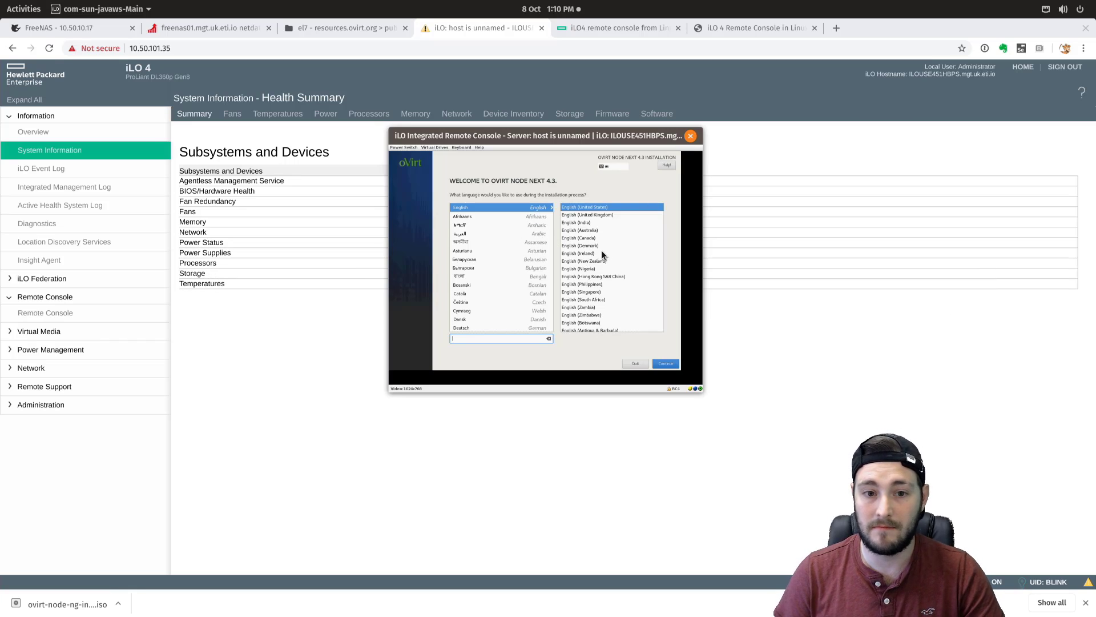
- Choose English (United Kingdom) as the installer language and continue
left_click(606, 216)
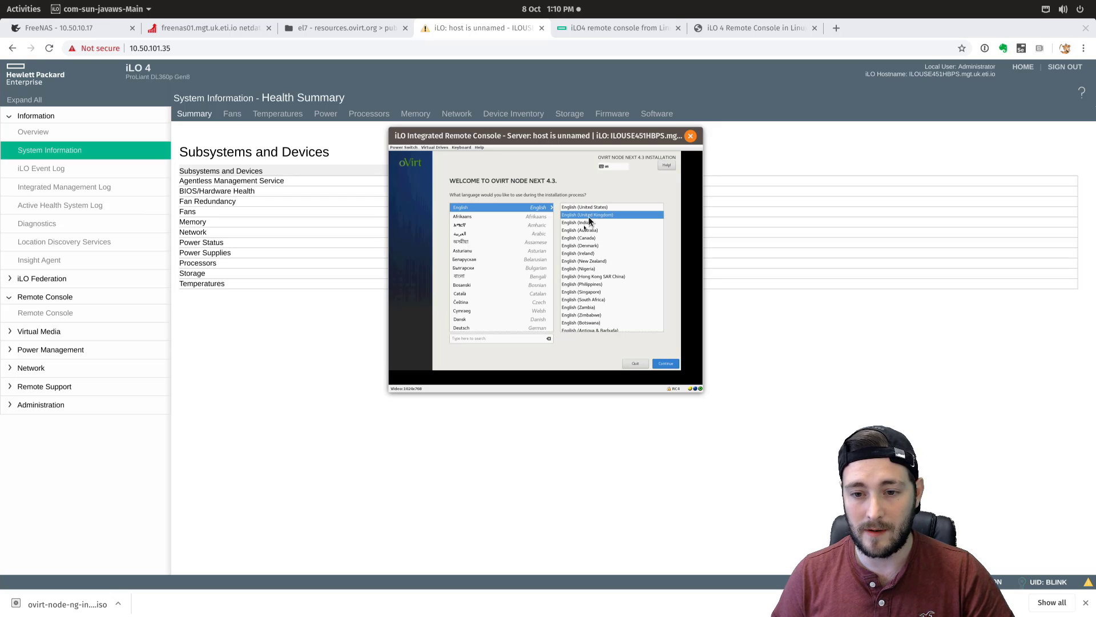
left_click(668, 365)
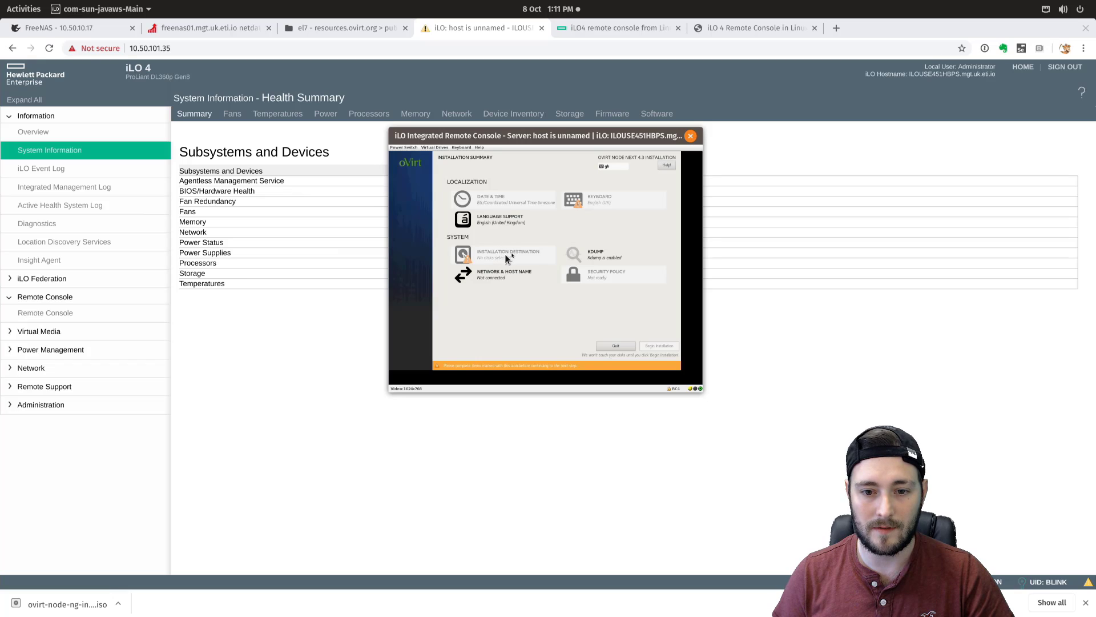
- Try selecting the HP Logical Volume as destination, backing out of empty manual partitioning
left_click(507, 258)
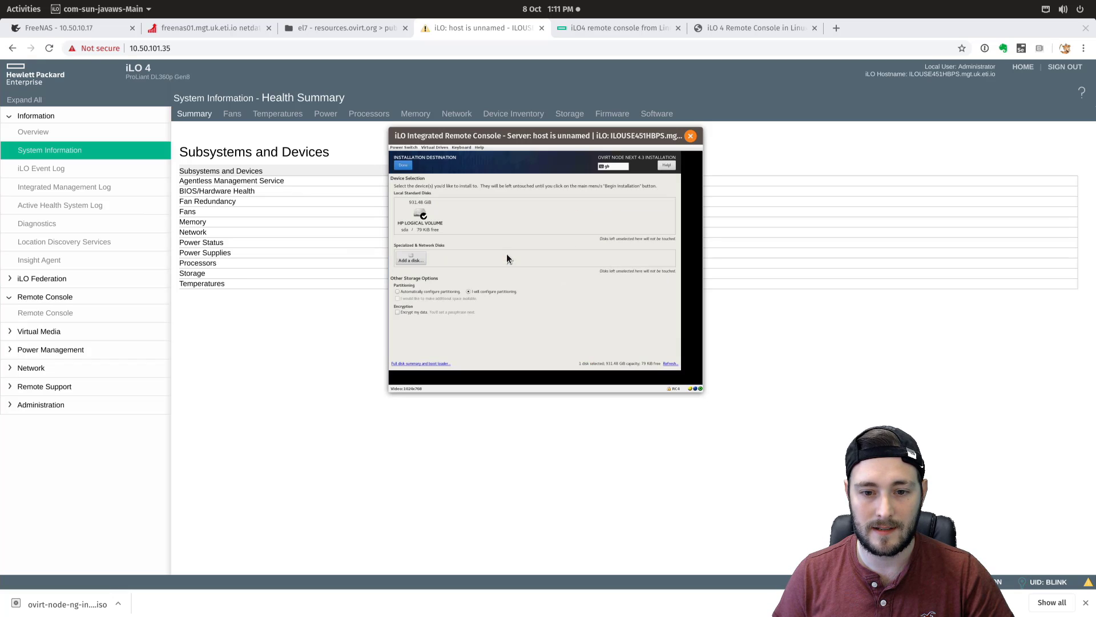
left_click(415, 209)
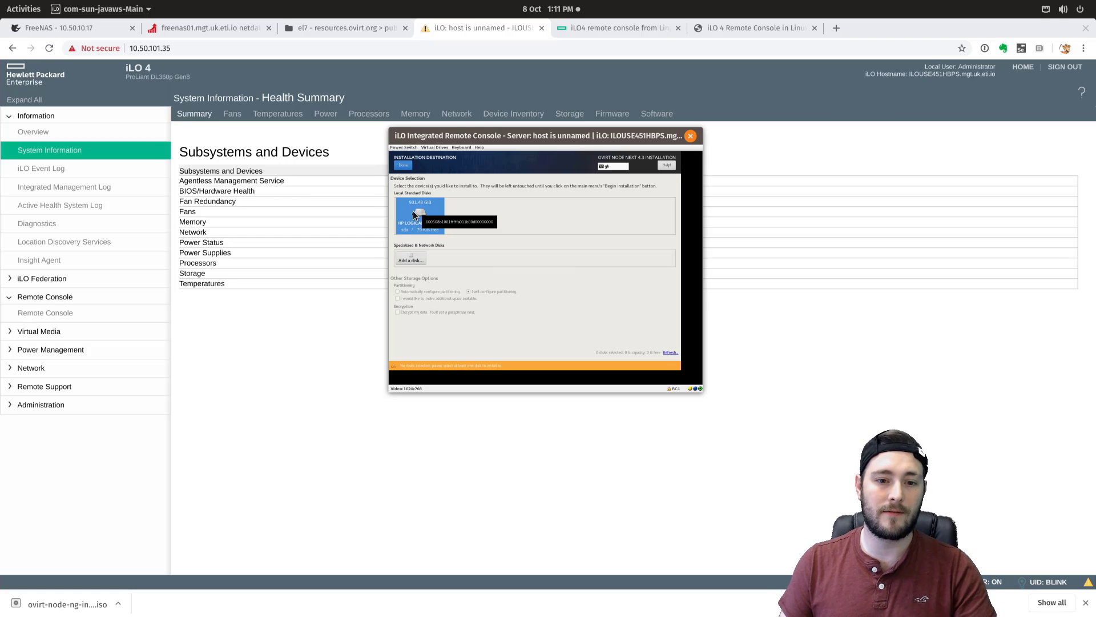
left_click(403, 165)
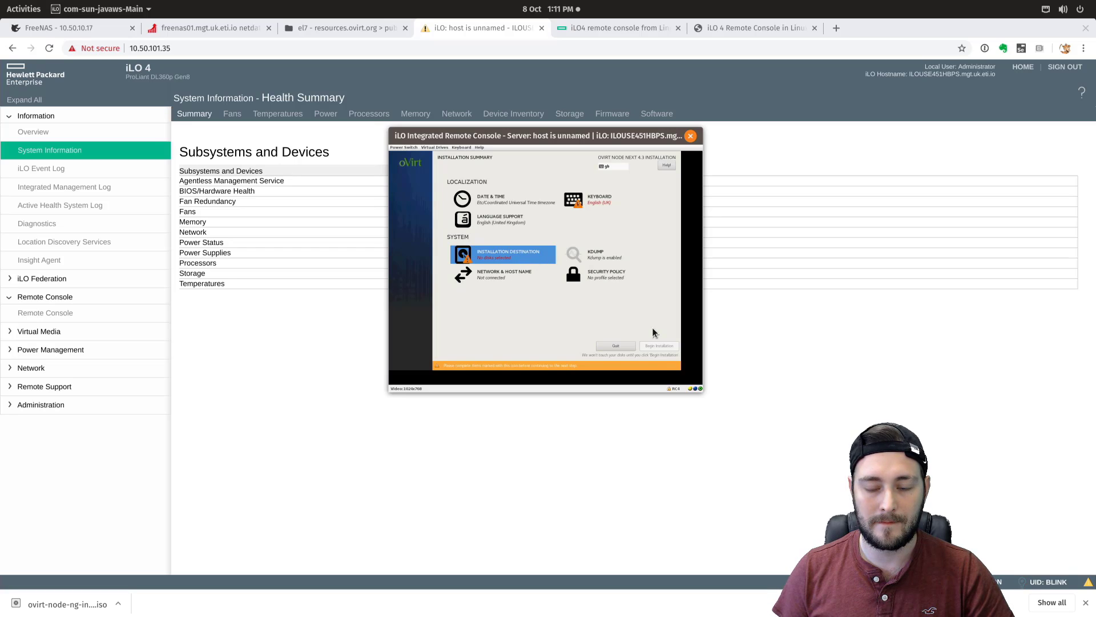
left_click(496, 258)
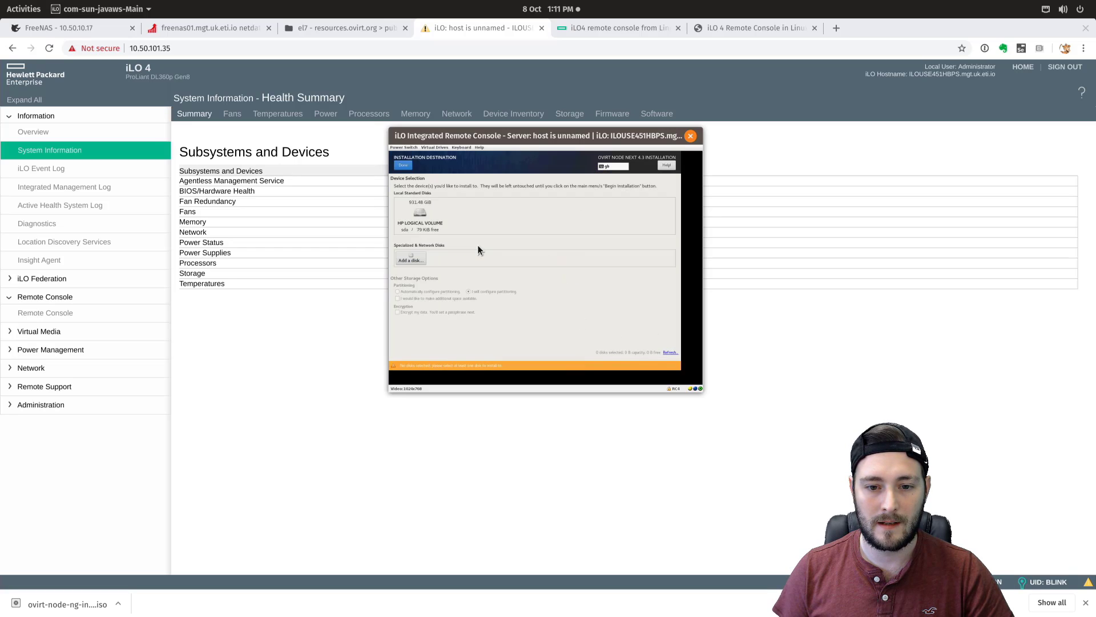
left_click(417, 214)
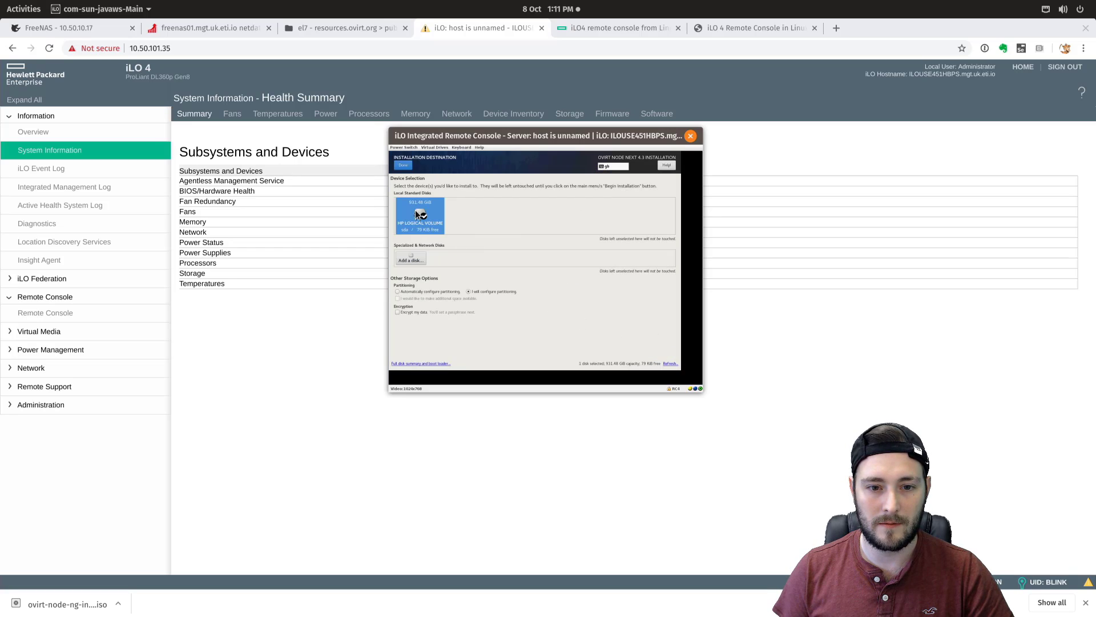
left_click(403, 166)
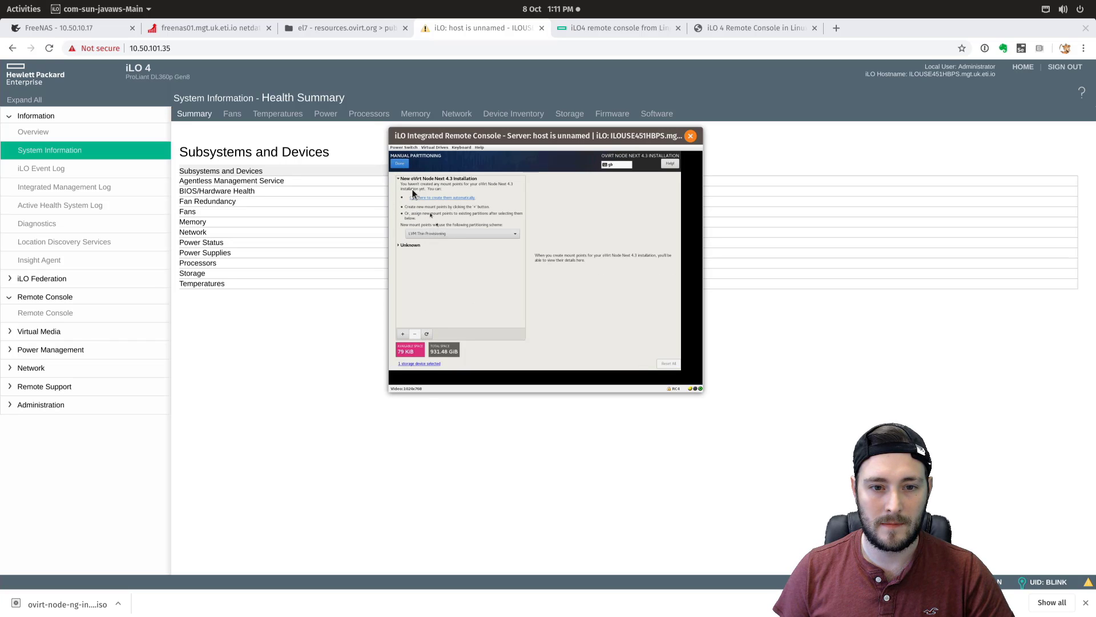
left_click(398, 163)
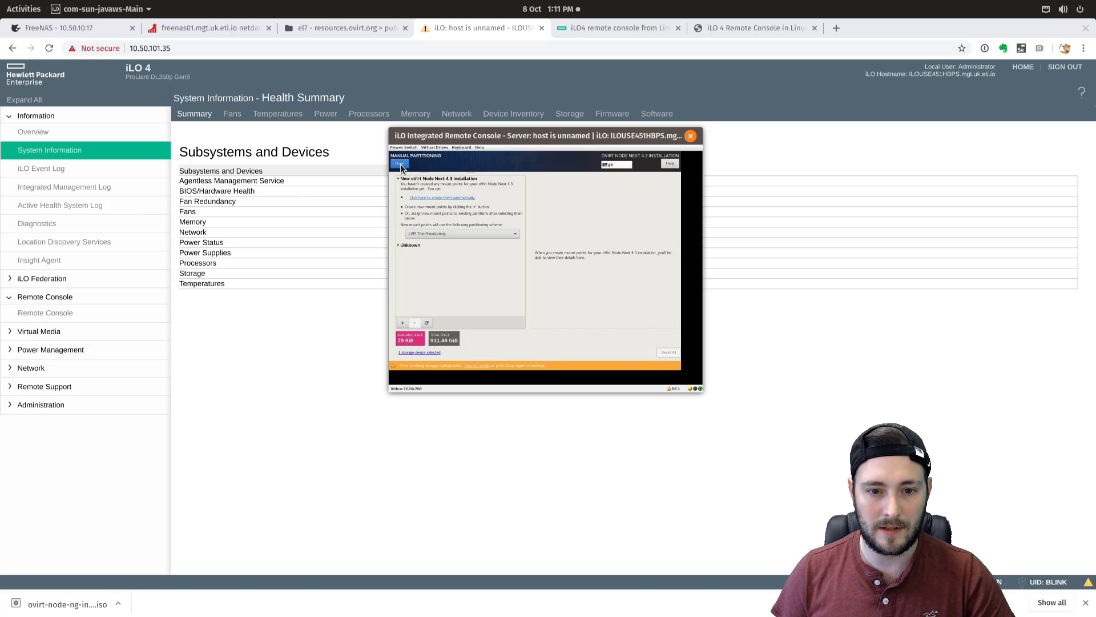
left_click(398, 163)
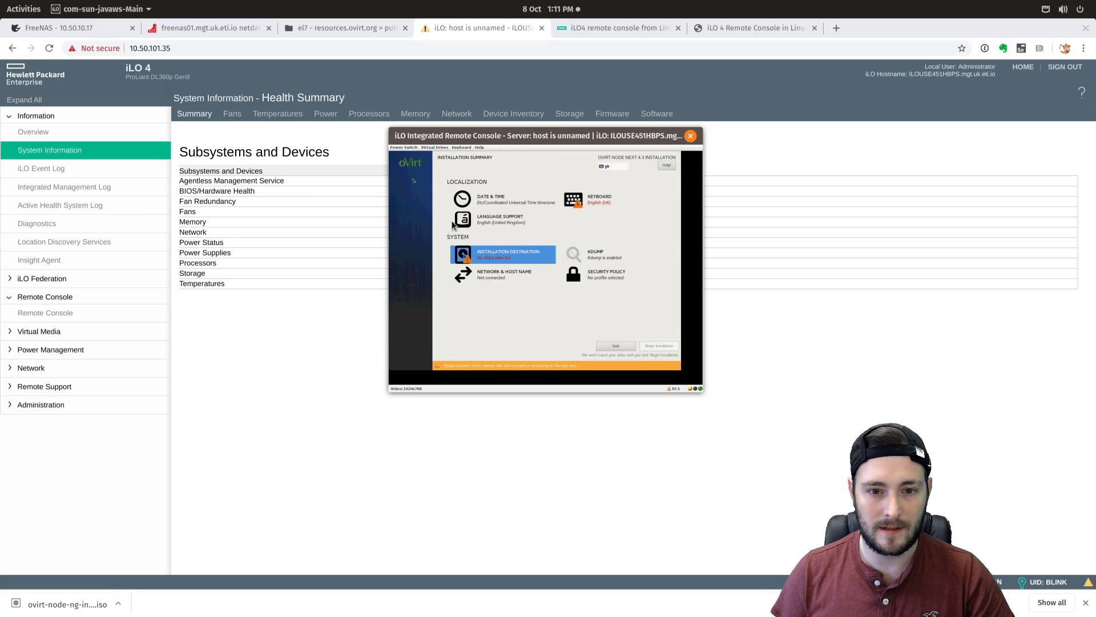
- Reselect the HP Logical Volume with automatic partitioning, delete all partitions and reclaim 931.48 GB
left_click(481, 255)
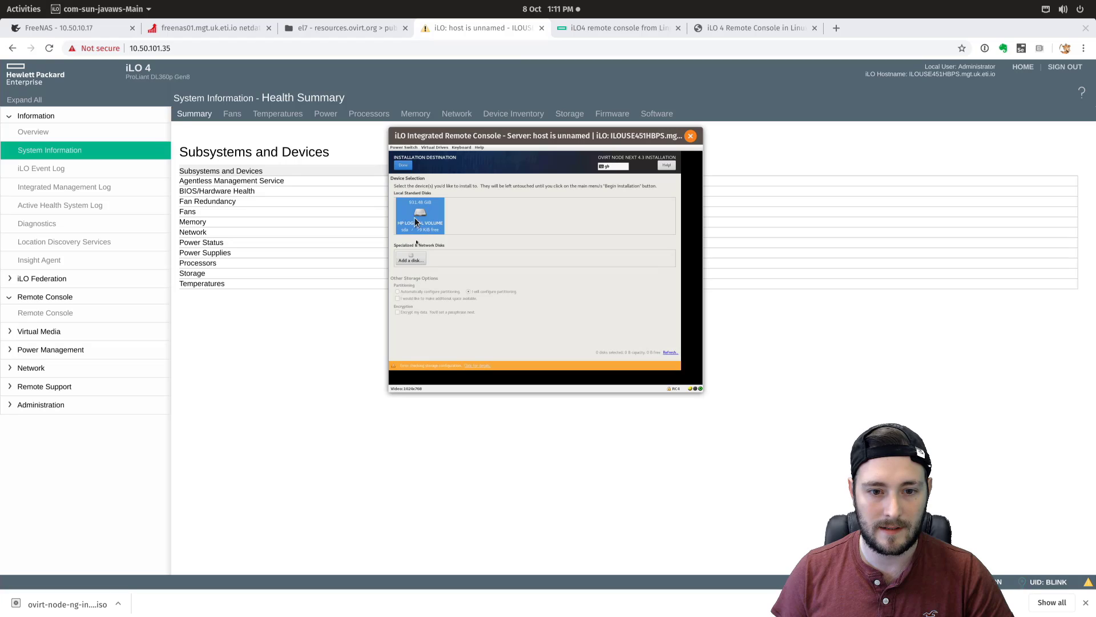
left_click(416, 220)
left_click(409, 293)
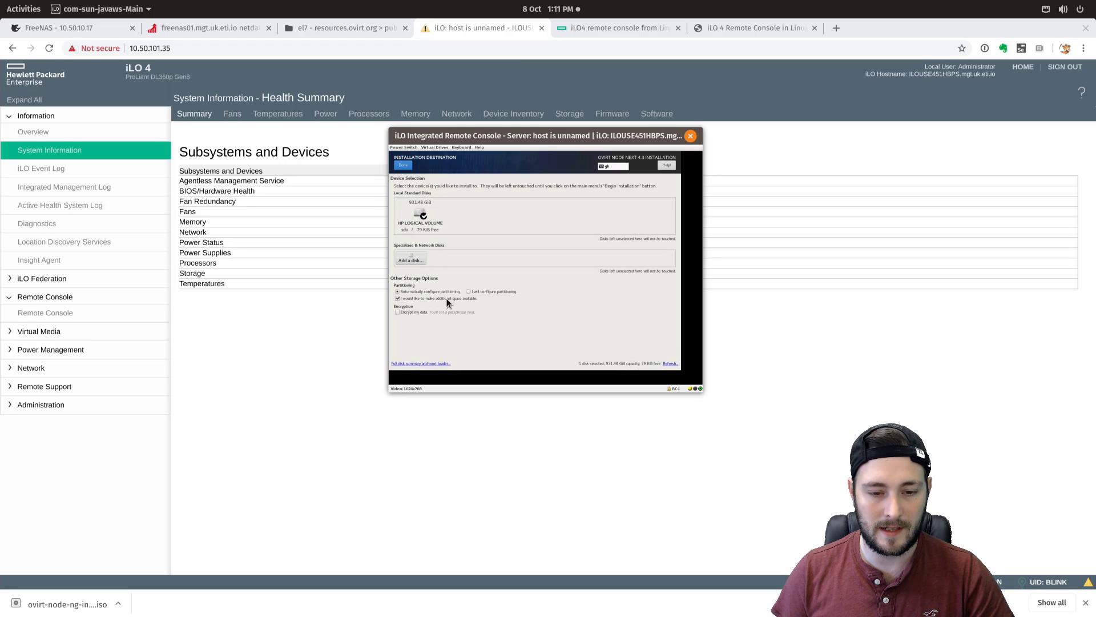
left_click(417, 299)
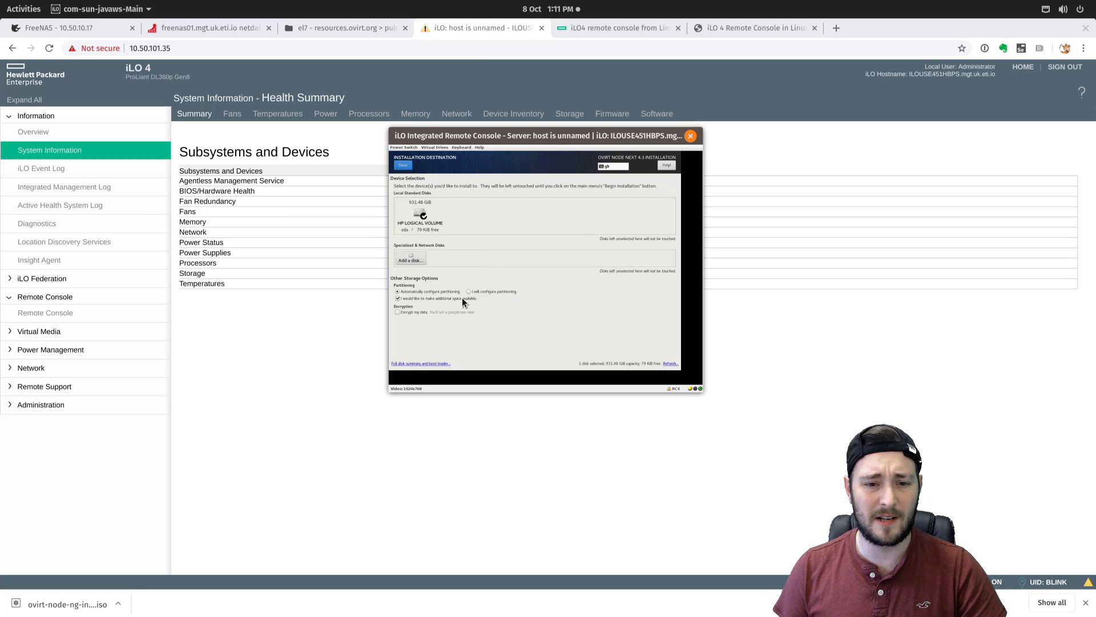
left_click(404, 166)
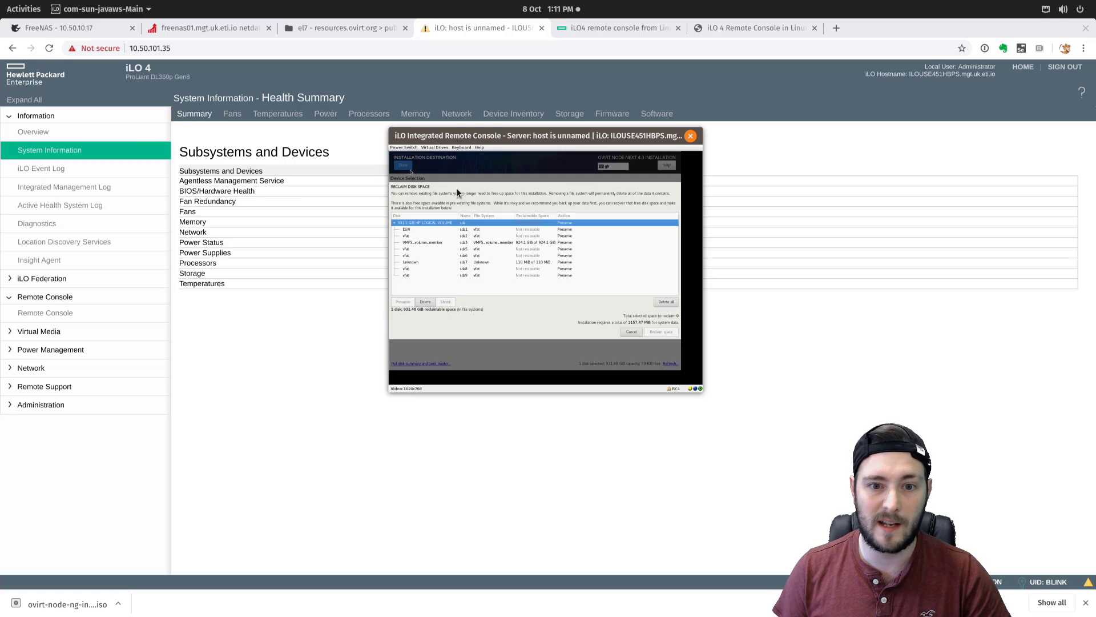
left_click(665, 303)
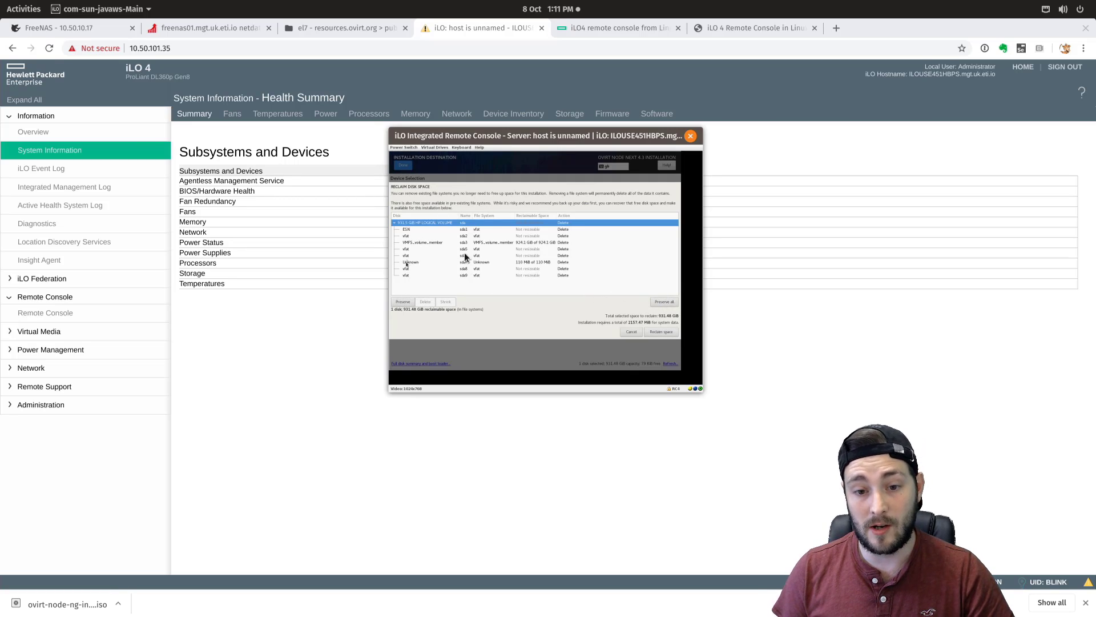
left_click(661, 331)
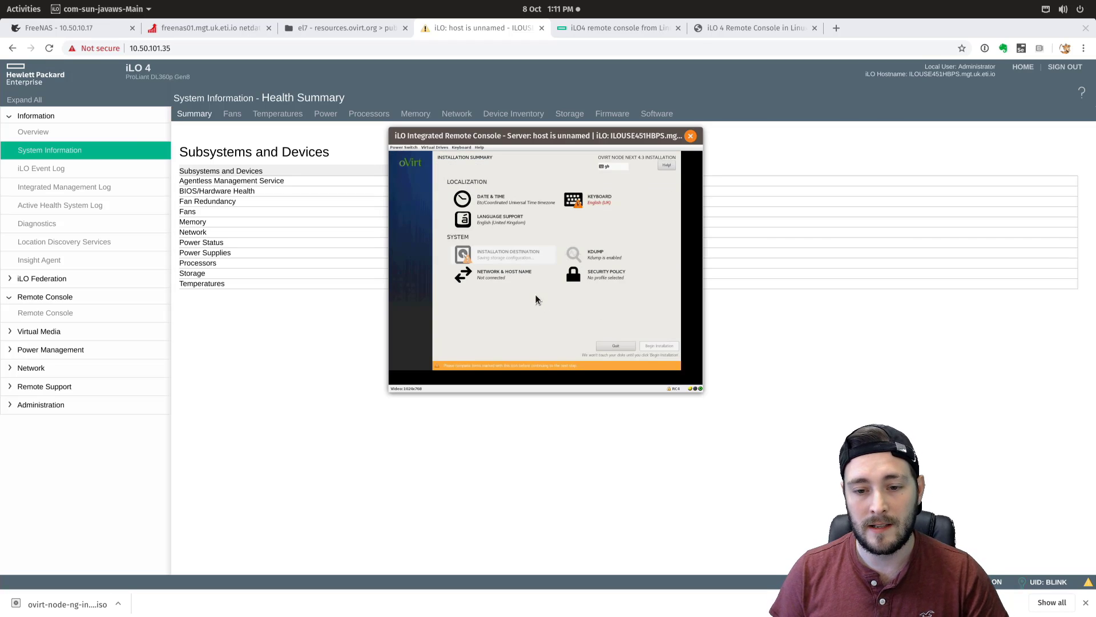
- Select the English (UK) keyboard layout and confirm it
left_click(591, 197)
left_click(420, 198)
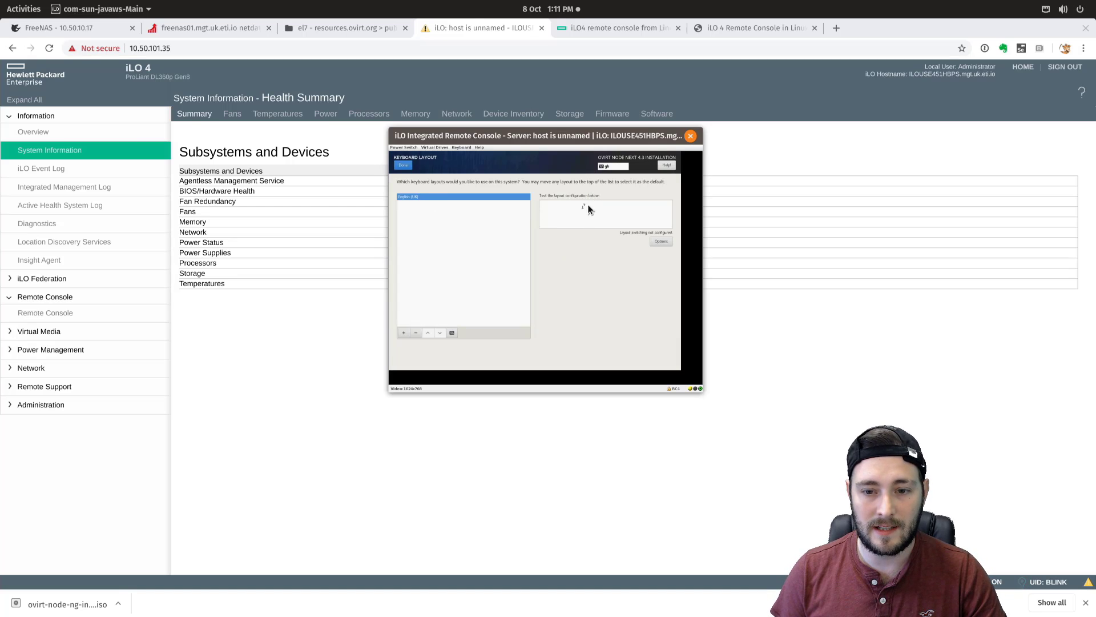
left_click(403, 165)
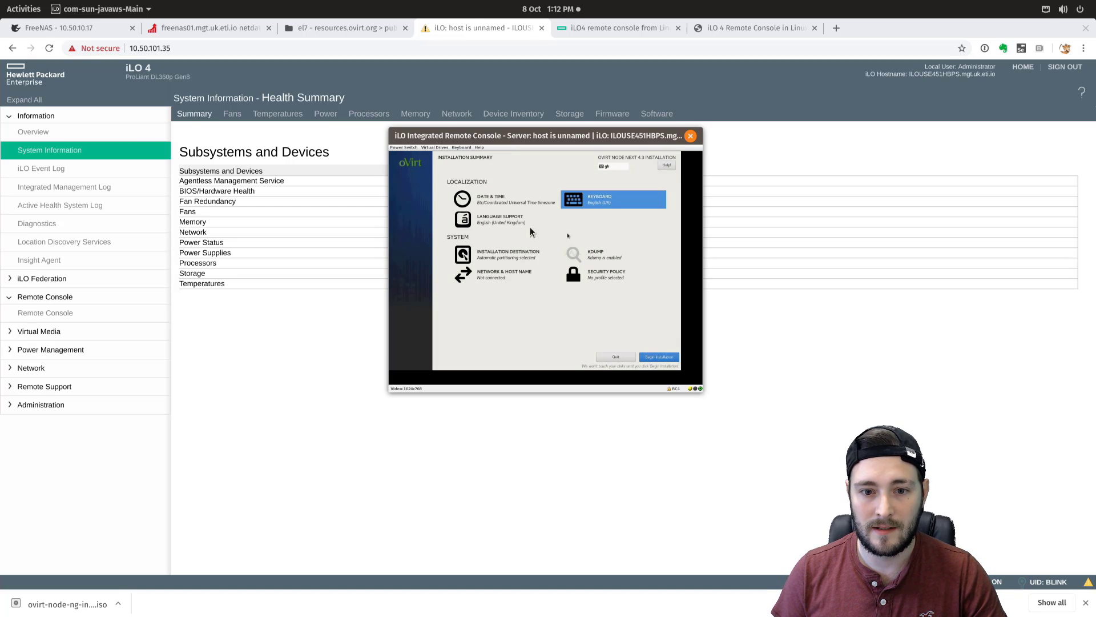
- Leave the time zone region unchanged, confirm Date & Time, and open Network & Host Name
left_click(501, 203)
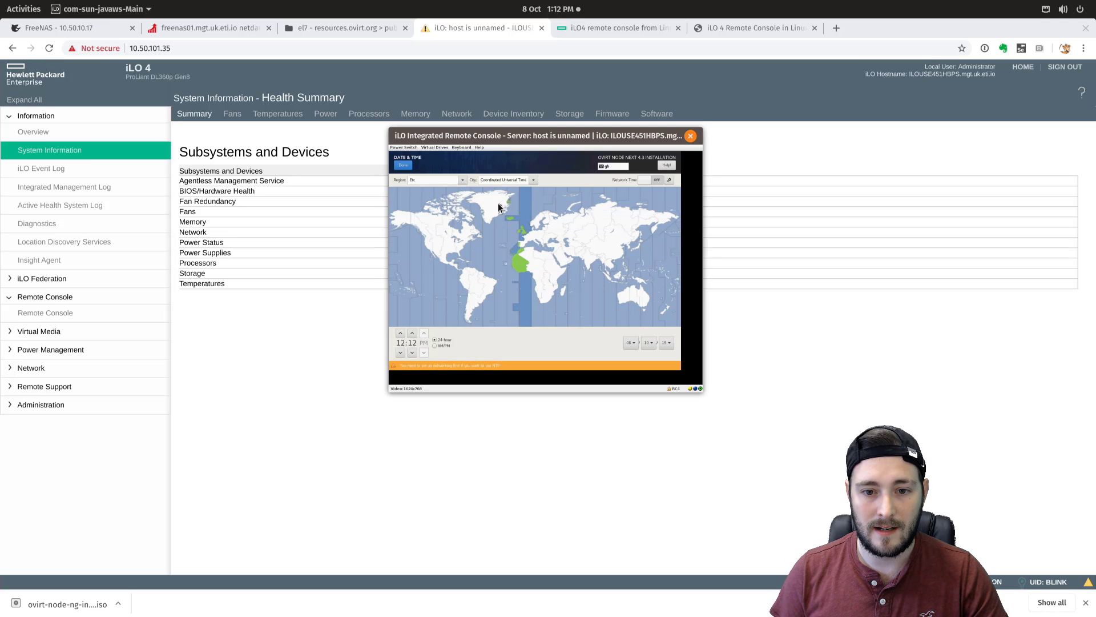
left_click(463, 180)
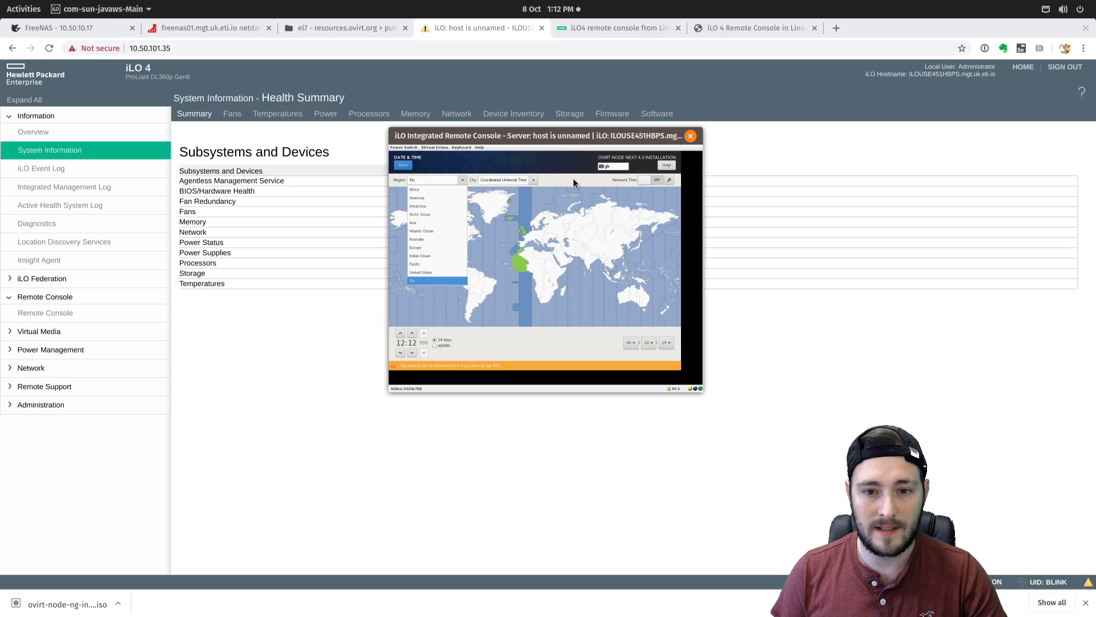
left_click(491, 180)
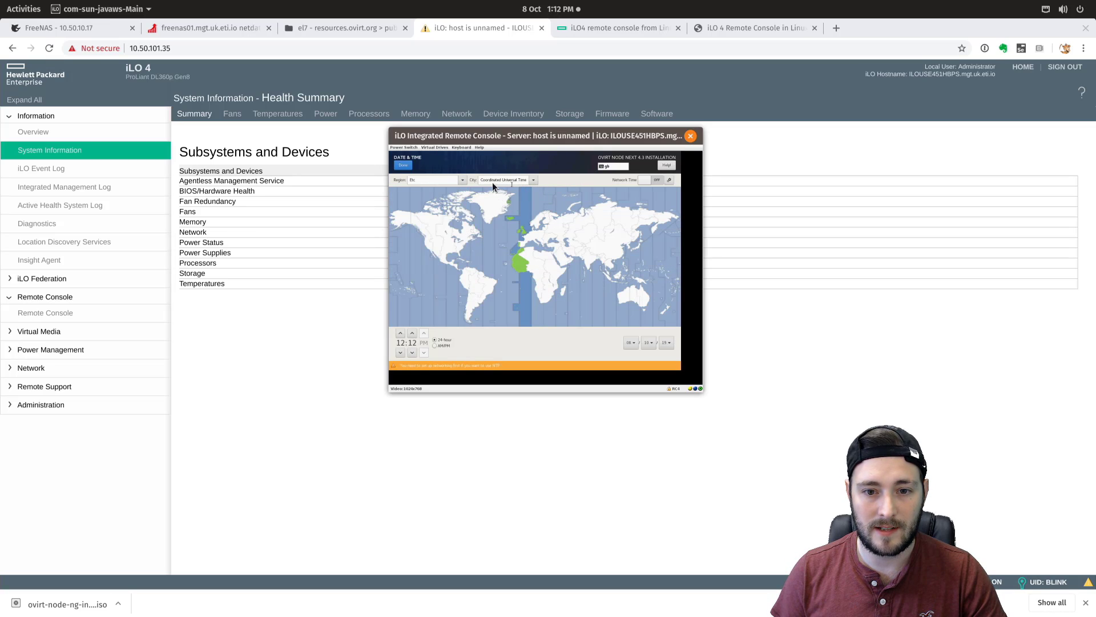
left_click(403, 166)
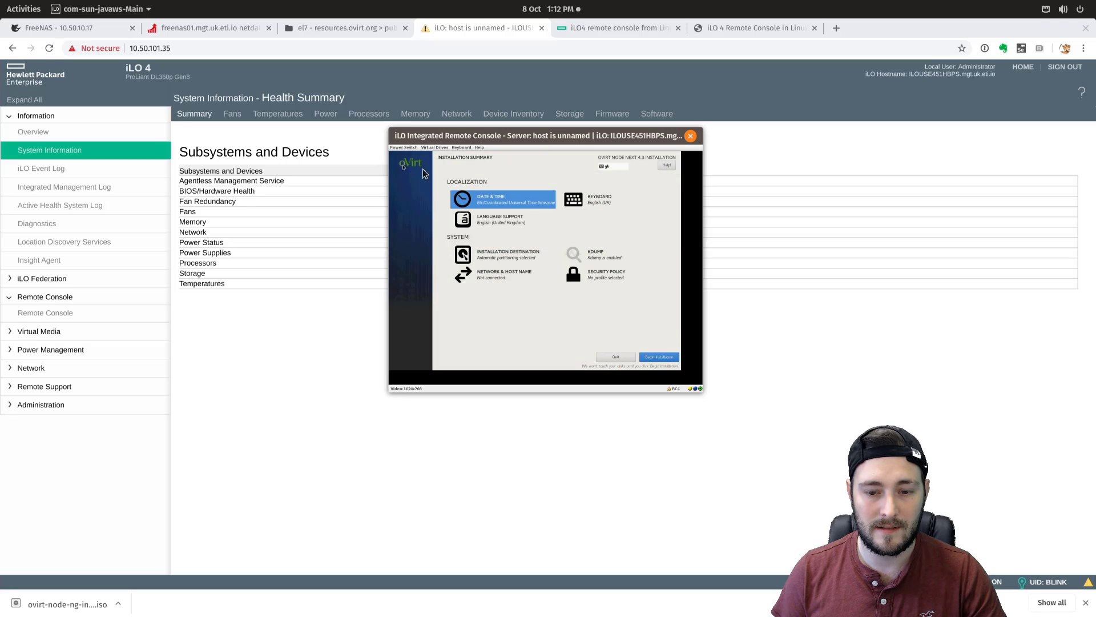
left_click(490, 274)
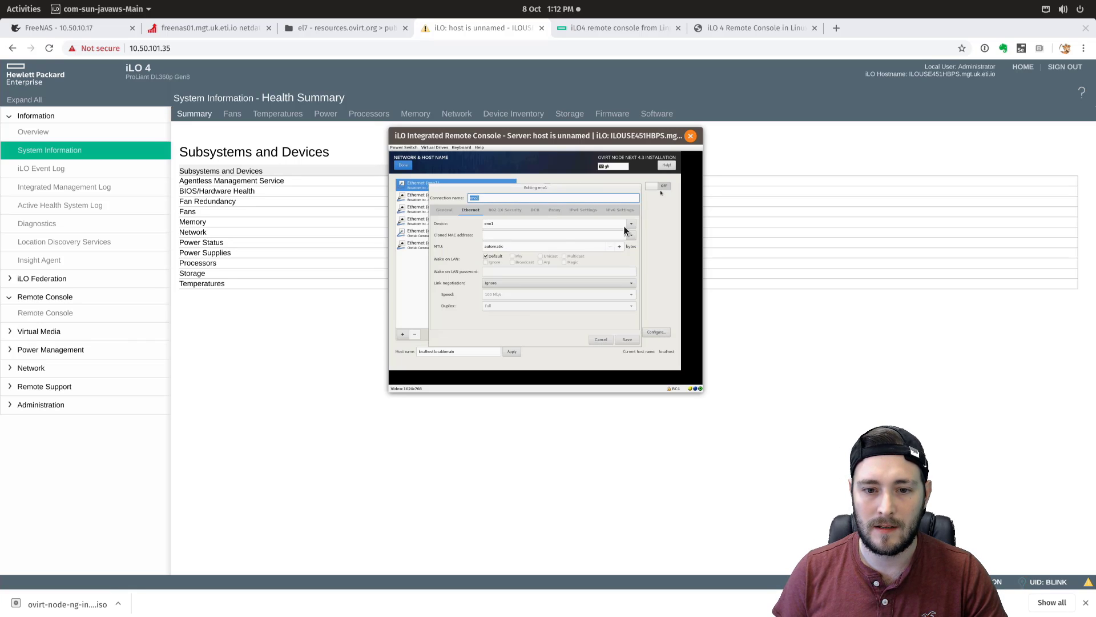
- Switch the eno1 connection's IPv4 addressing method to Manual and add an address row
left_click(512, 223)
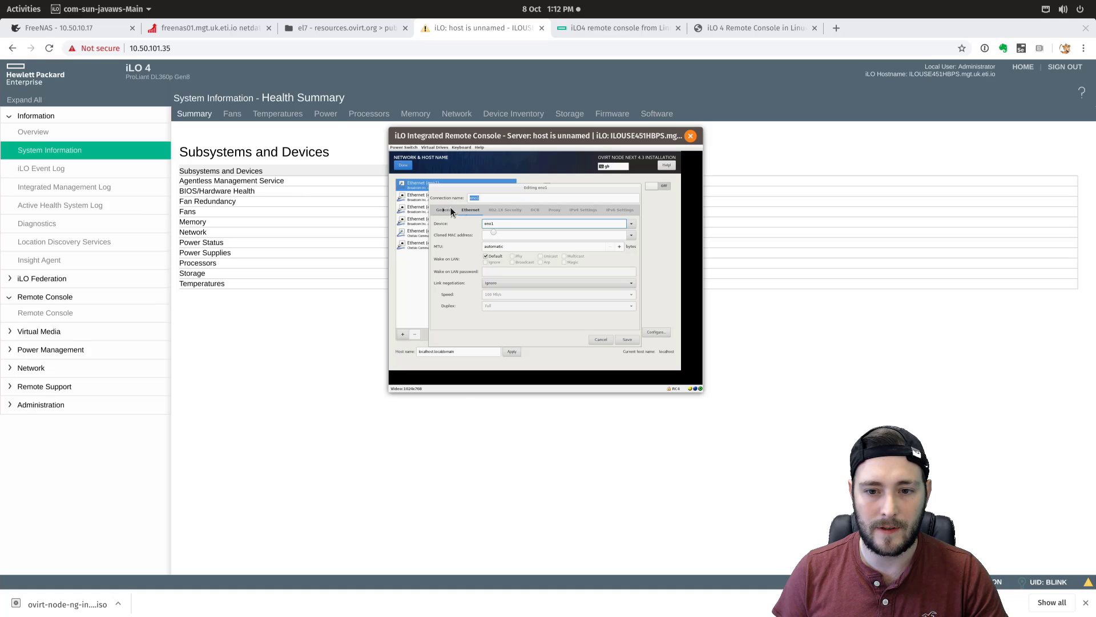
left_click(594, 211)
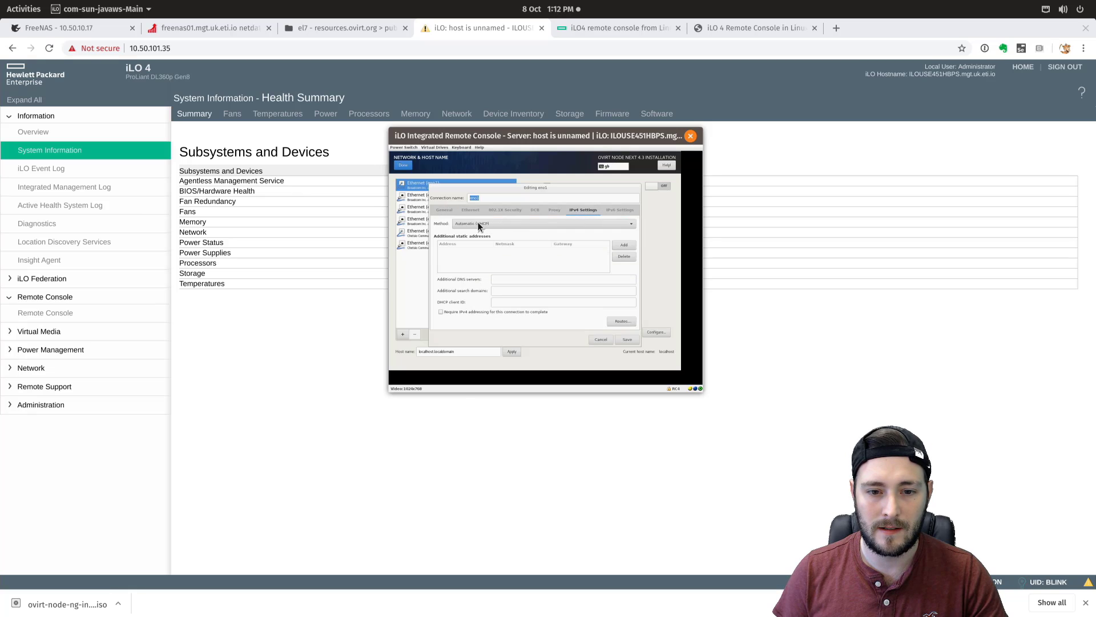
left_click(623, 245)
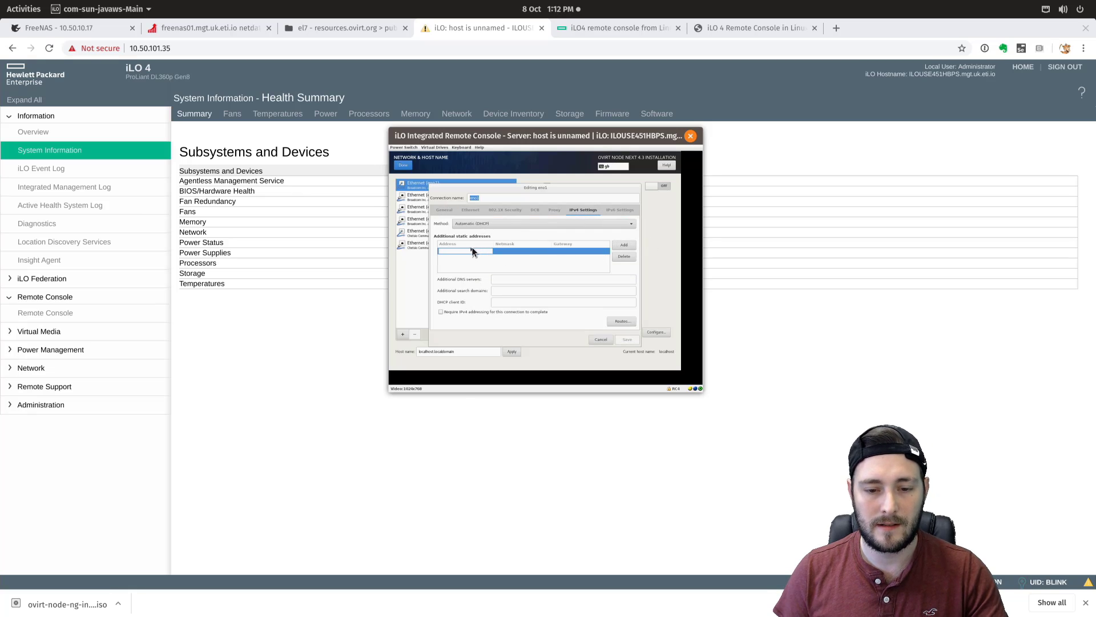
left_click(492, 224)
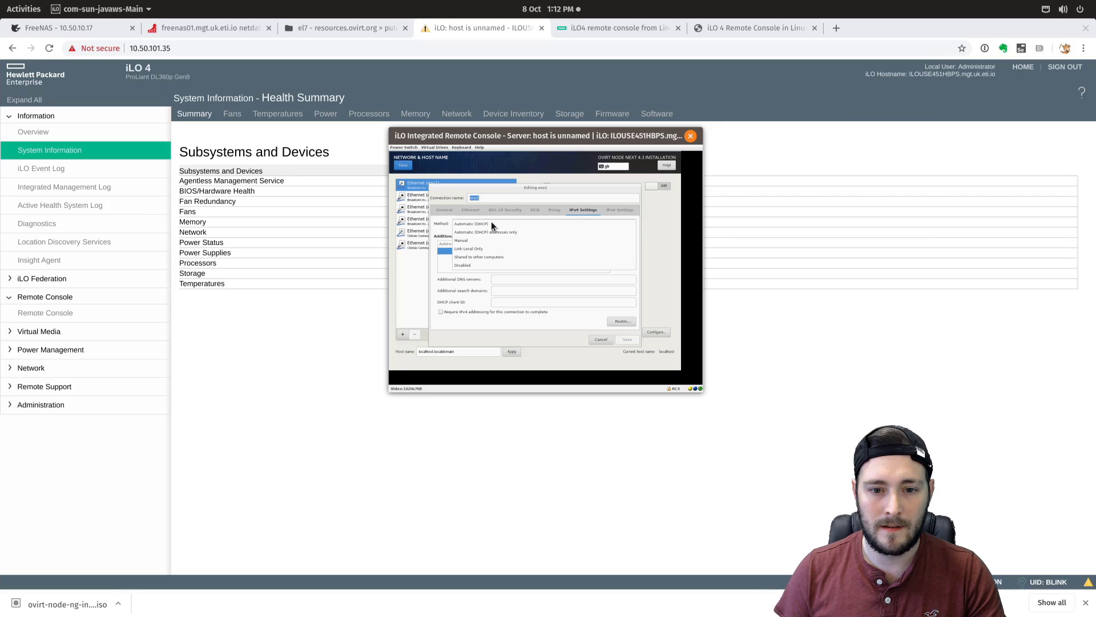
left_click(492, 224)
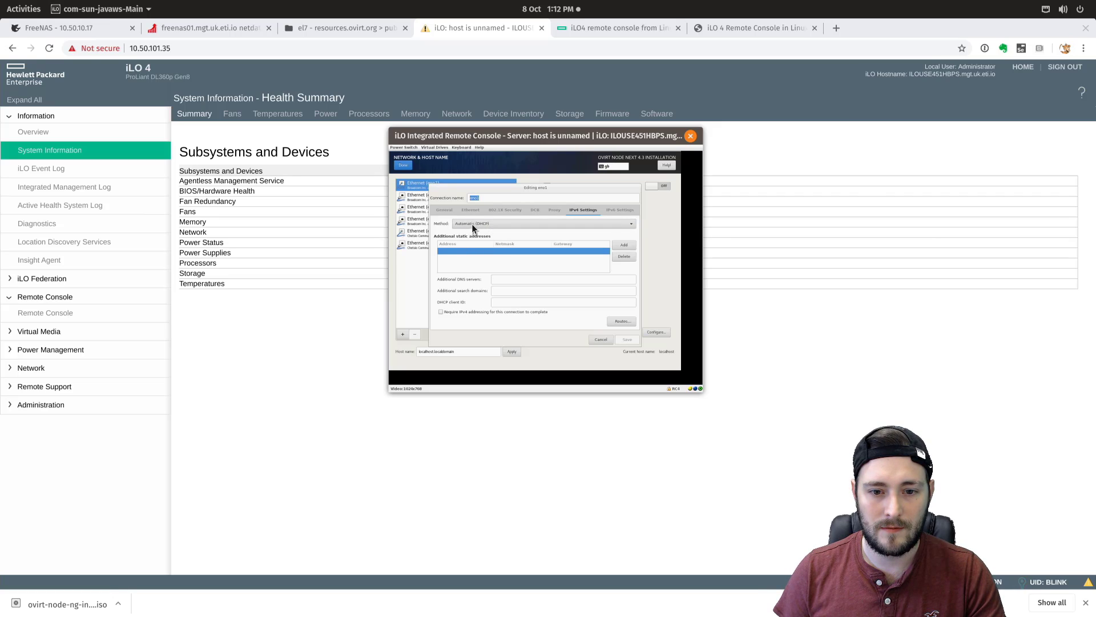
left_click(473, 226)
left_click(463, 241)
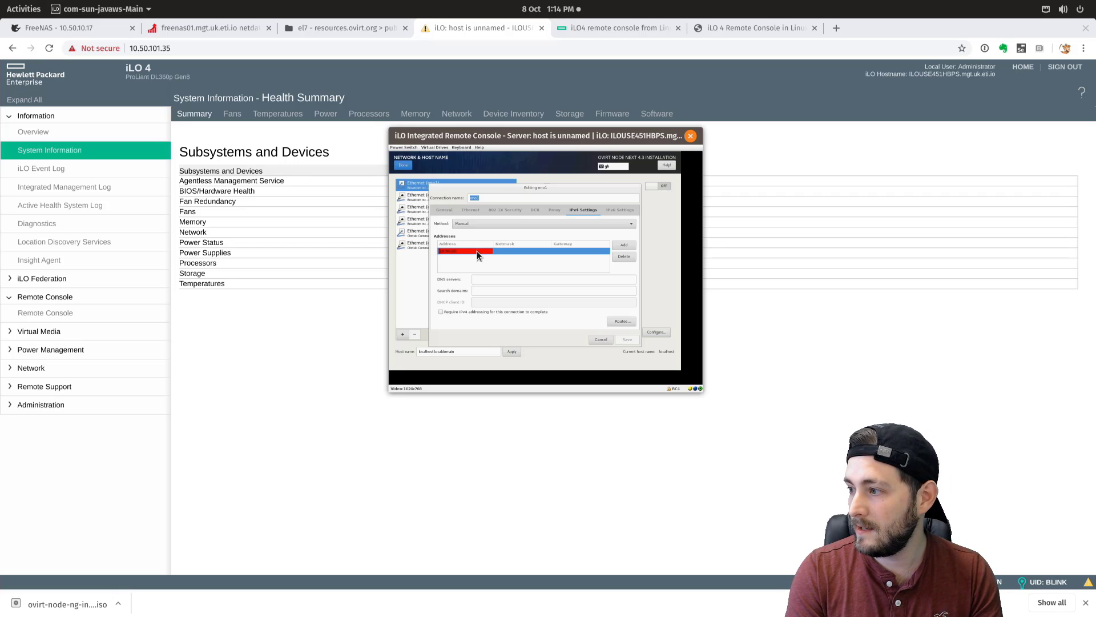
- Enter address 10.50.10.11/23, gateway 10.50.10.1, DNS 10.50.100.37 and a search domain, then save
type("11")
key("Tab")
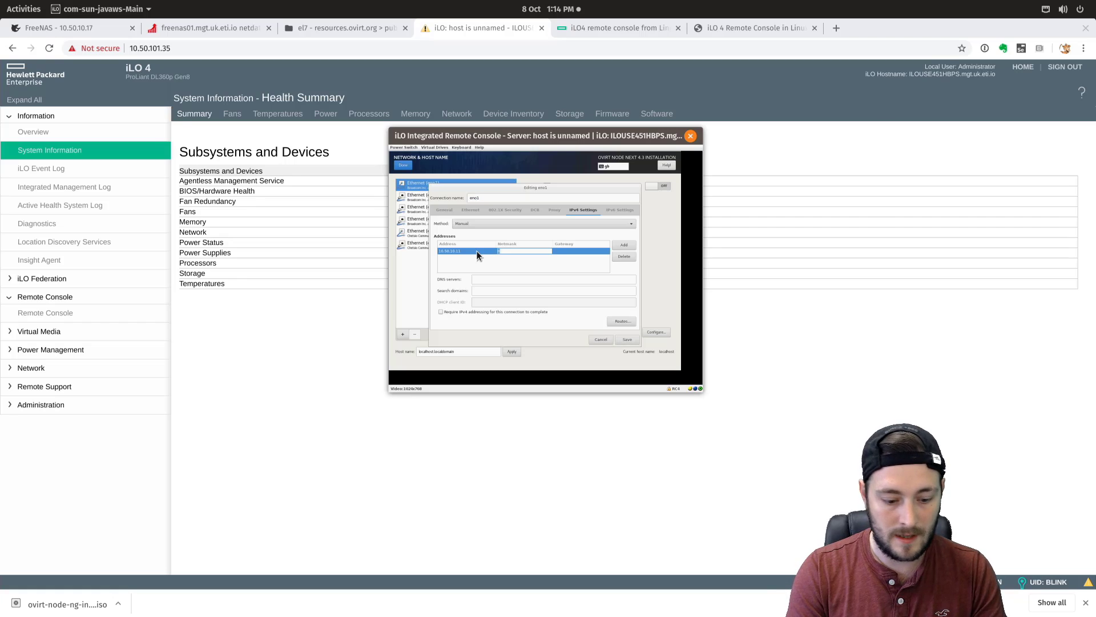
type("23")
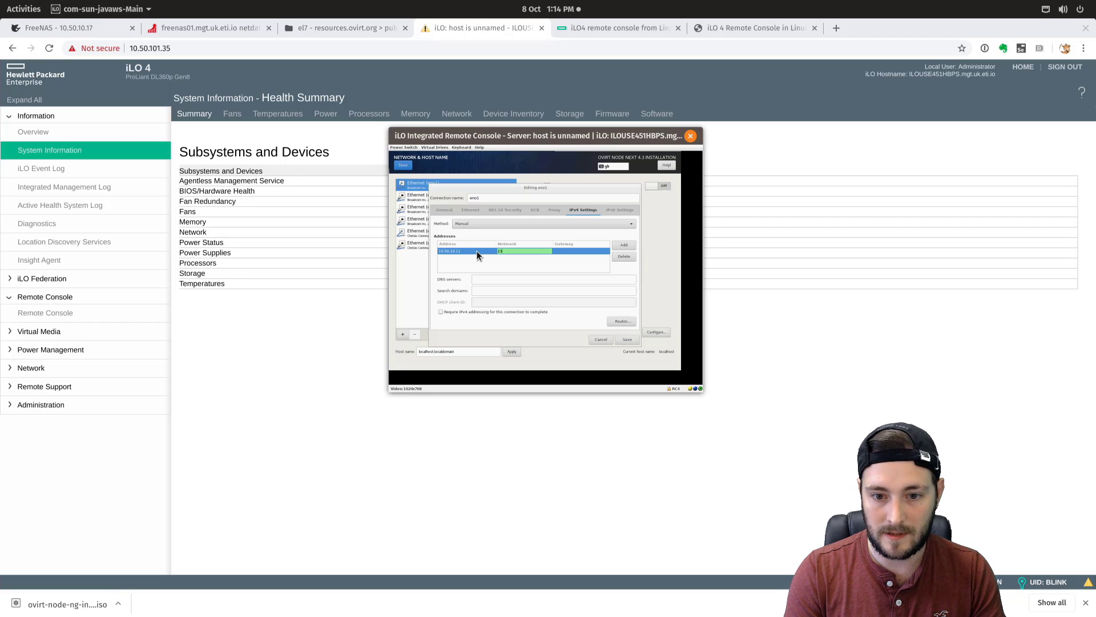
key("Tab")
type("10.")
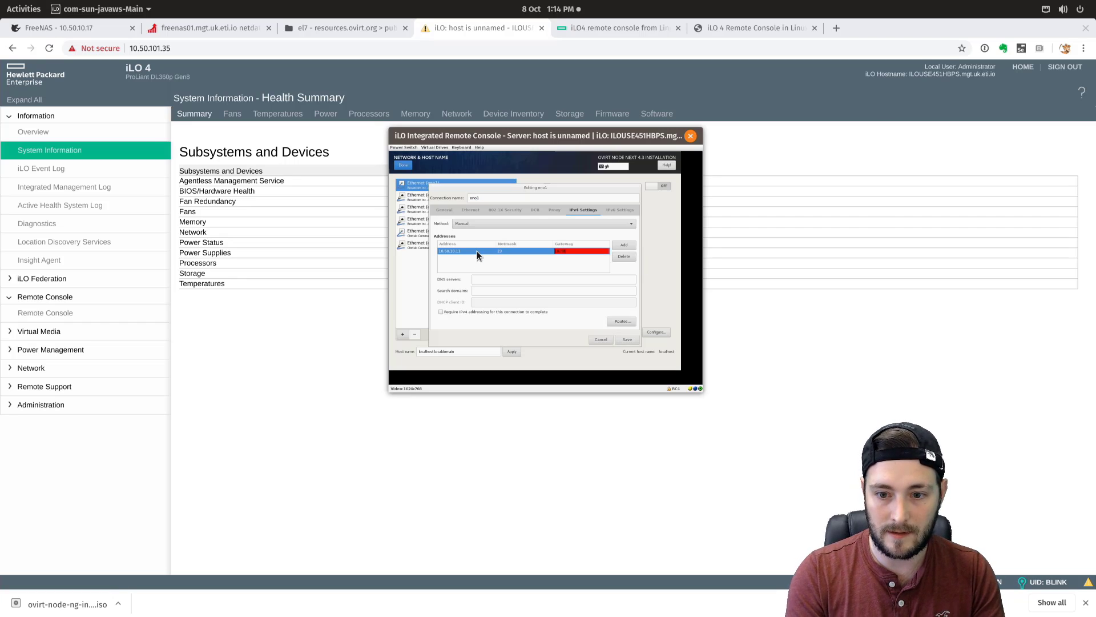
type("50.10.1")
key("Tab")
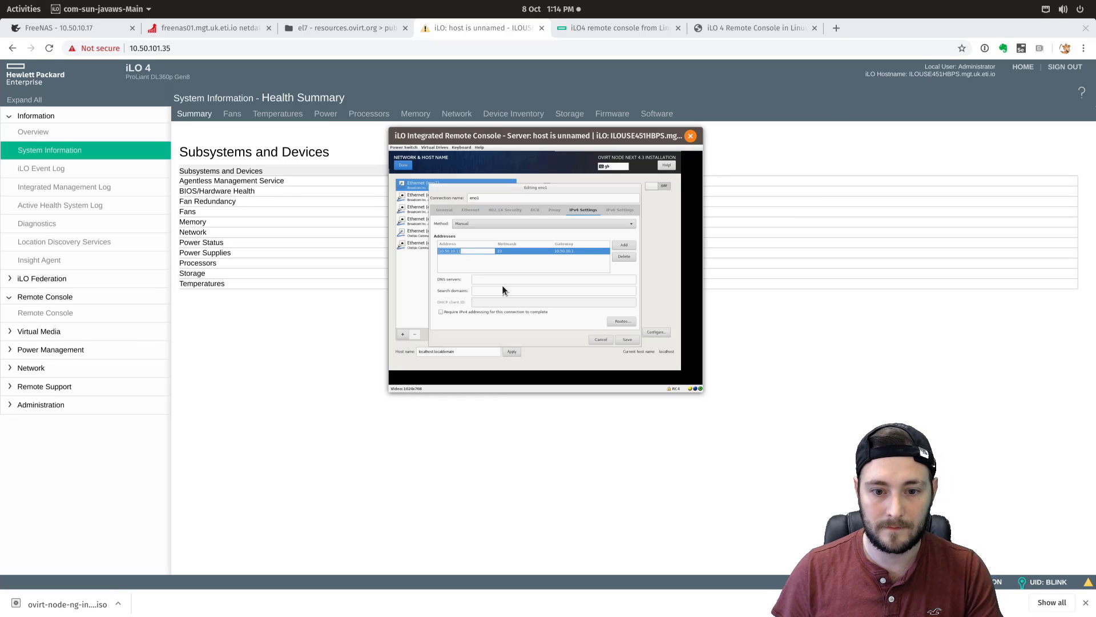
left_click(504, 279)
type("10.50")
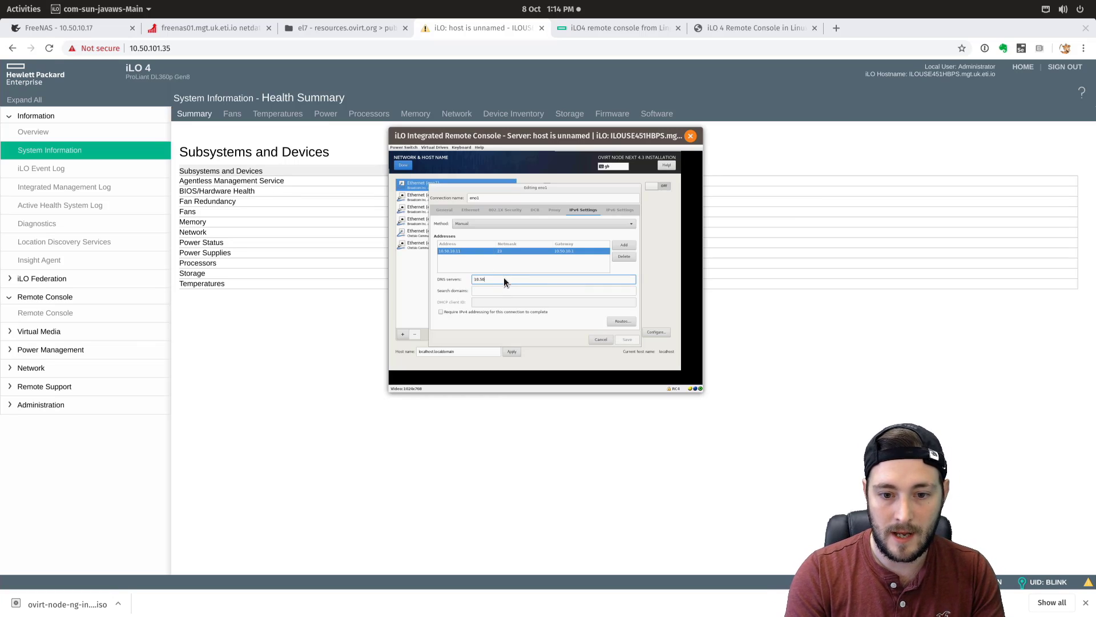
type(".100.37")
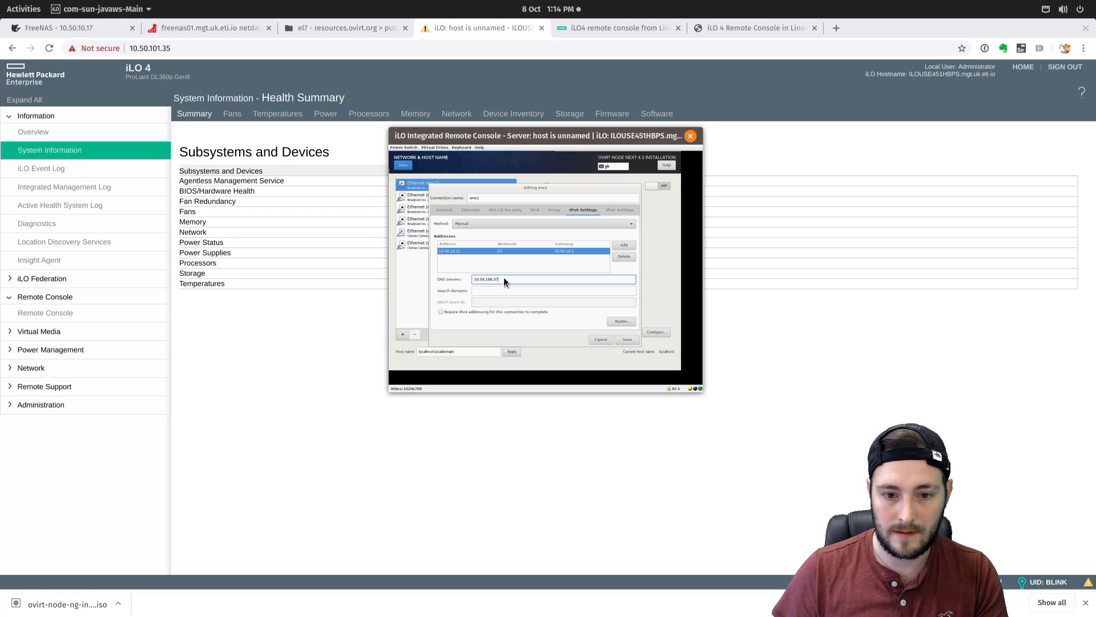
left_click(502, 291)
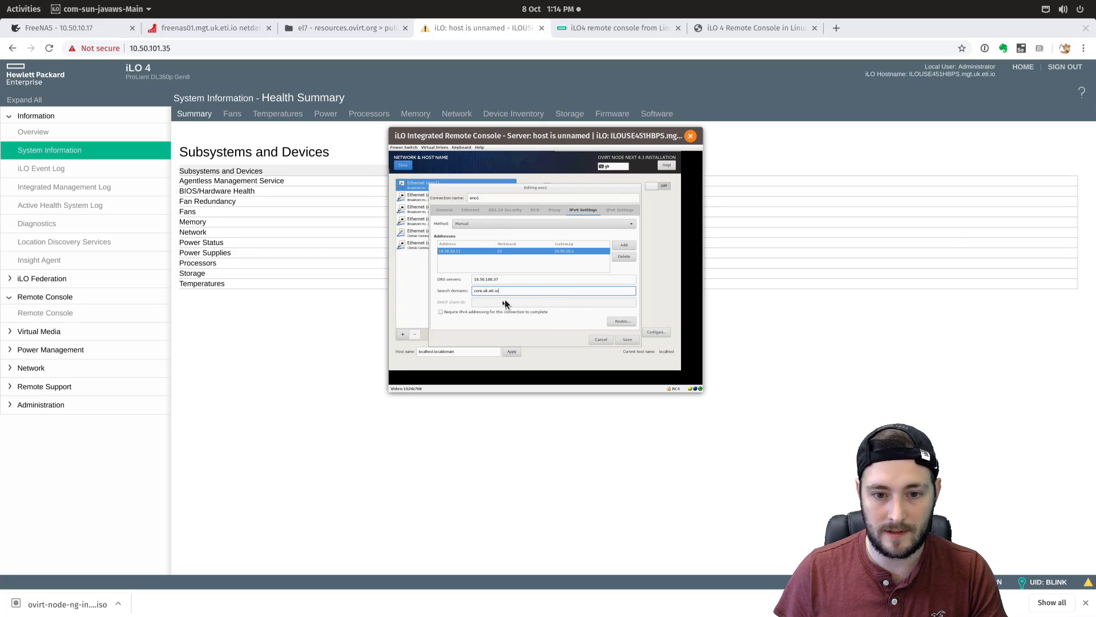
left_click(626, 340)
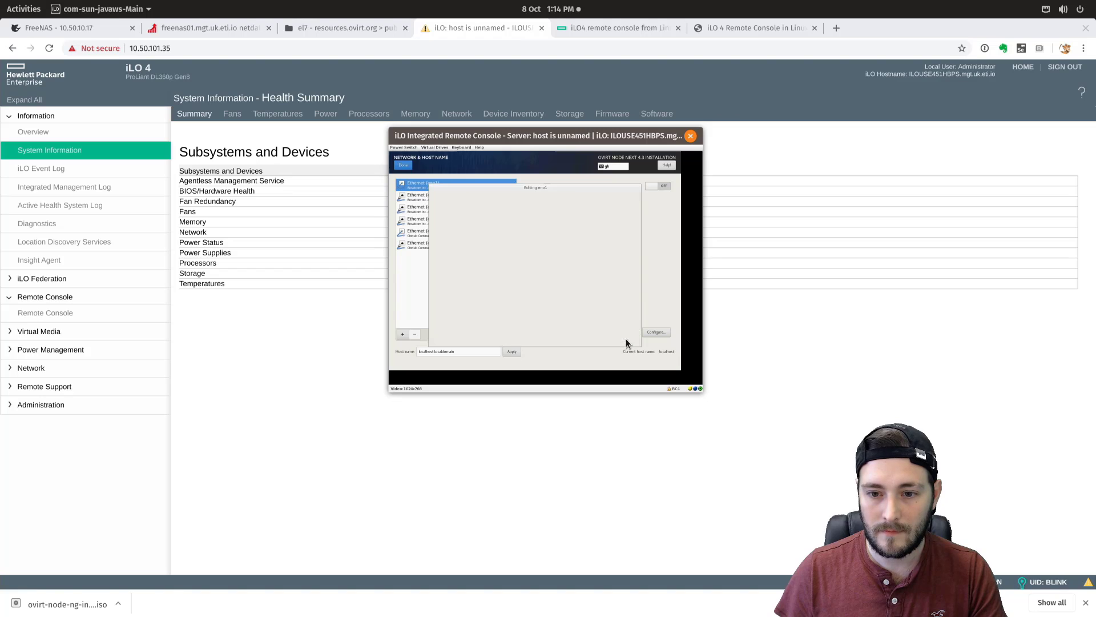
- Turn eno1 on, apply host name server01.core.uk.eti.io, and reopen Network & Host Name
left_click(664, 186)
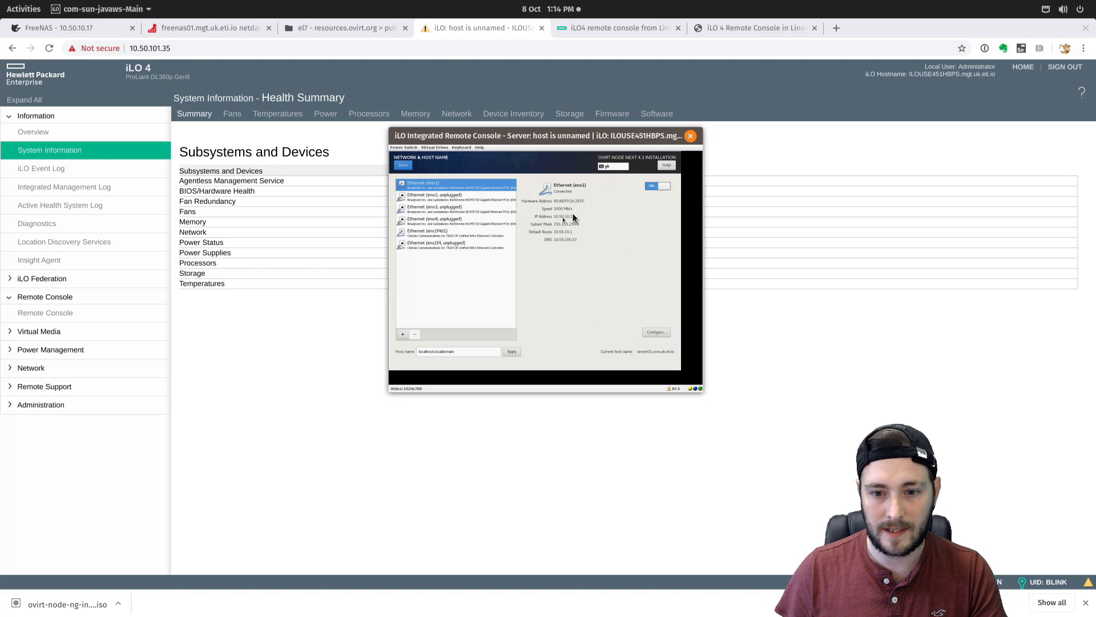
left_click_drag(458, 354, 419, 352)
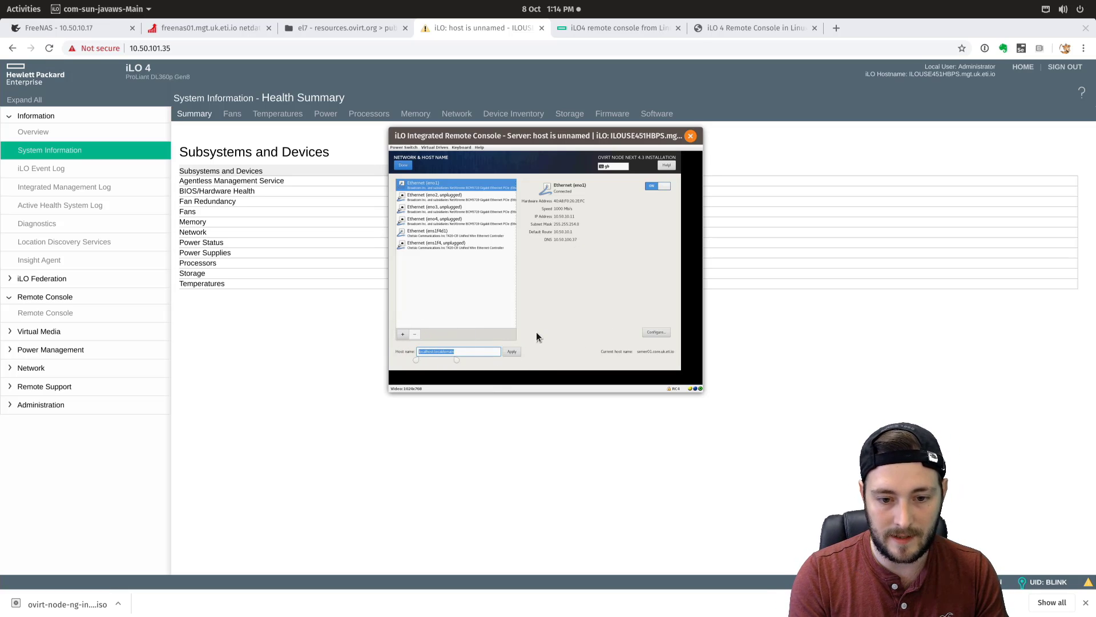
type("rver09")
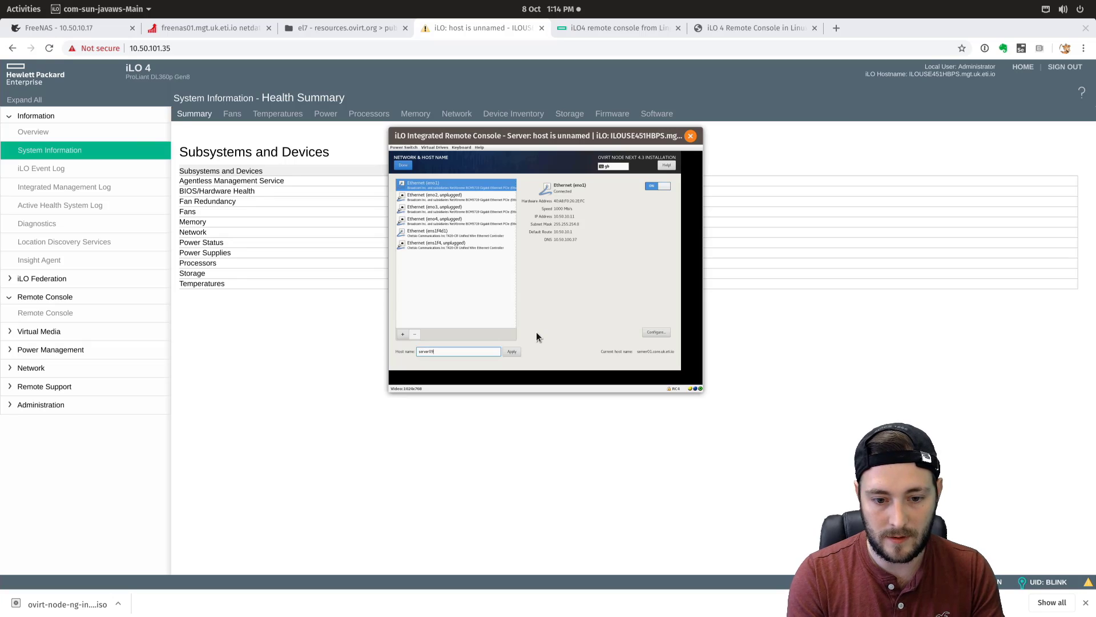
key("BackSpace")
type("1.core.uk.eti.io")
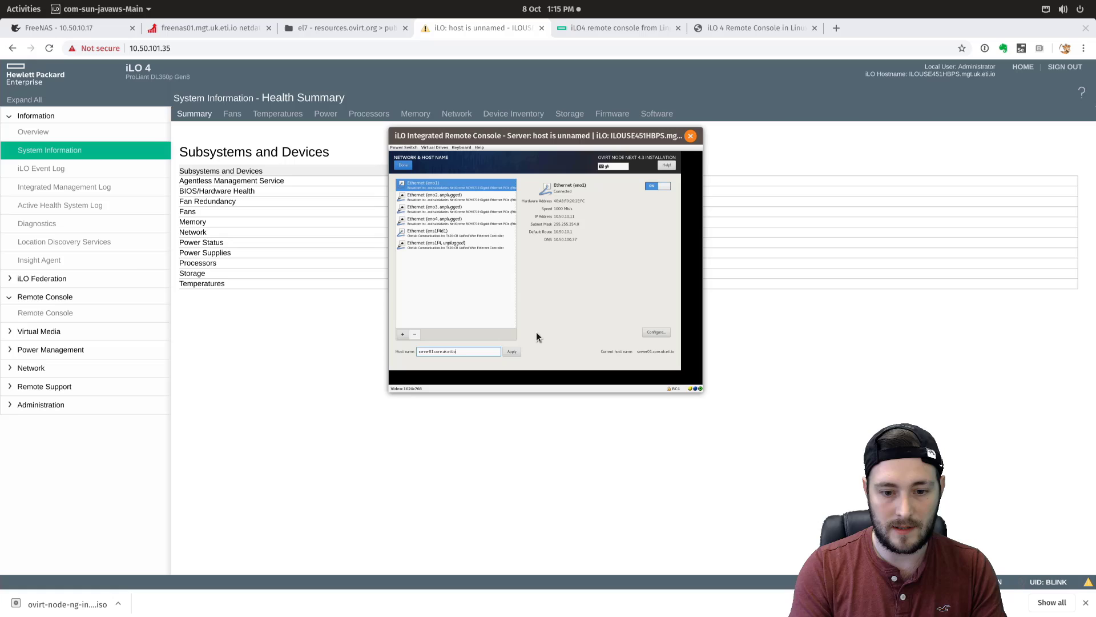
left_click(511, 351)
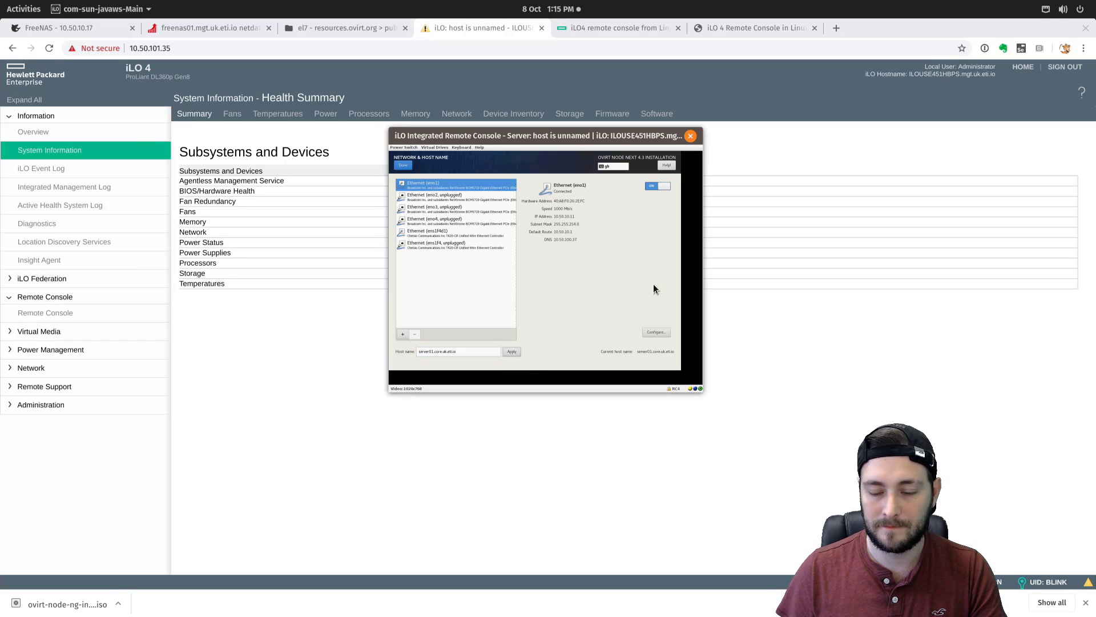
left_click(404, 165)
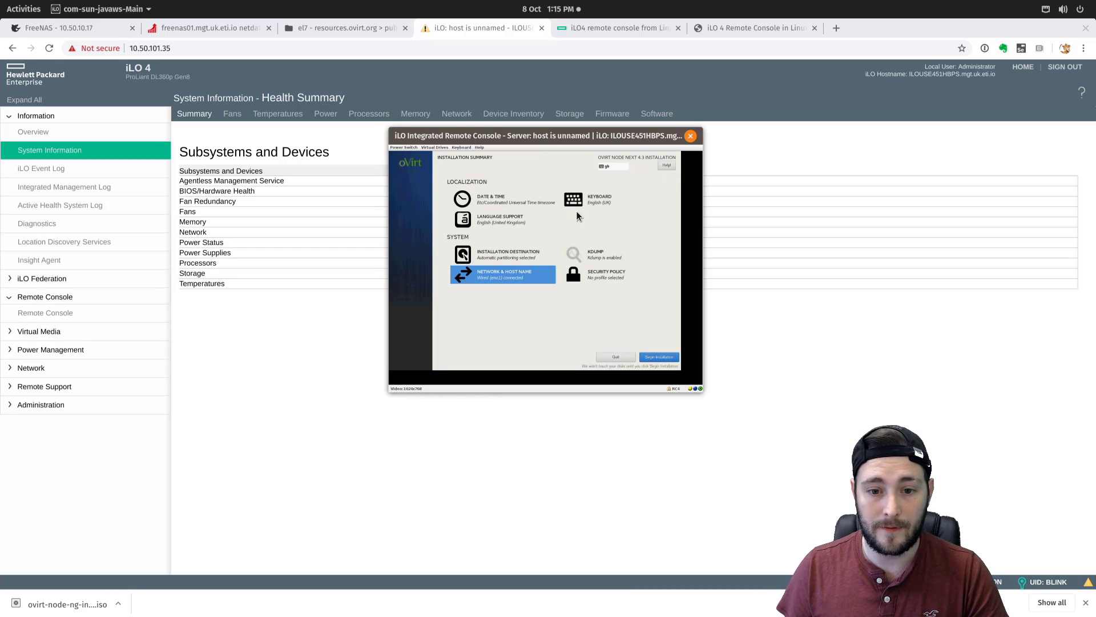
left_click(523, 274)
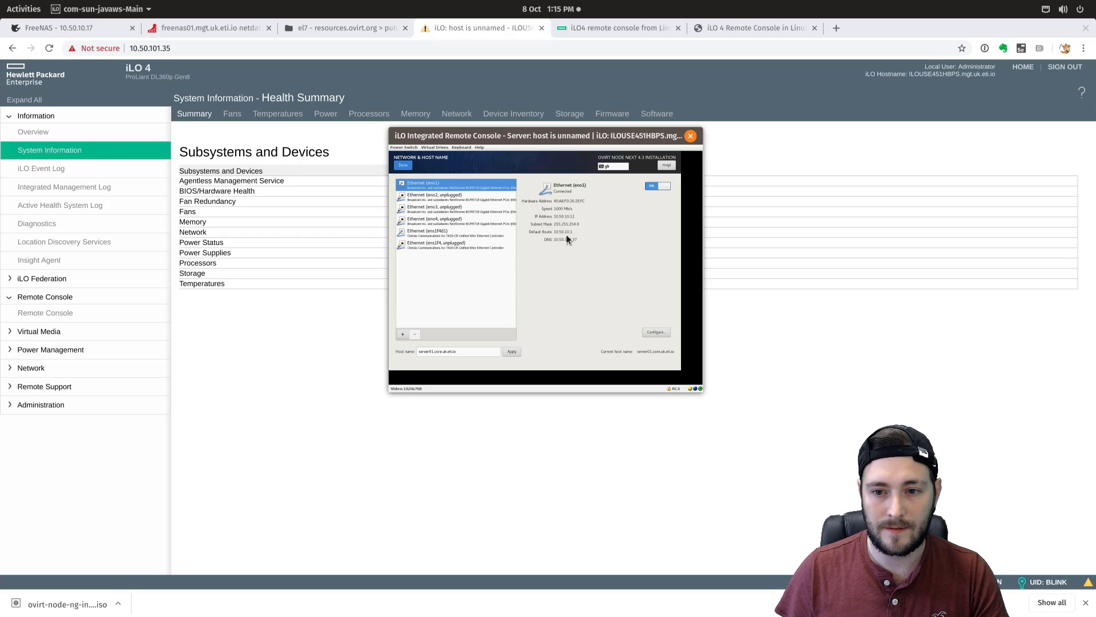
- Return to Network & Host Name, select ens1f4d1, and switch it on
left_click(403, 165)
left_click(512, 269)
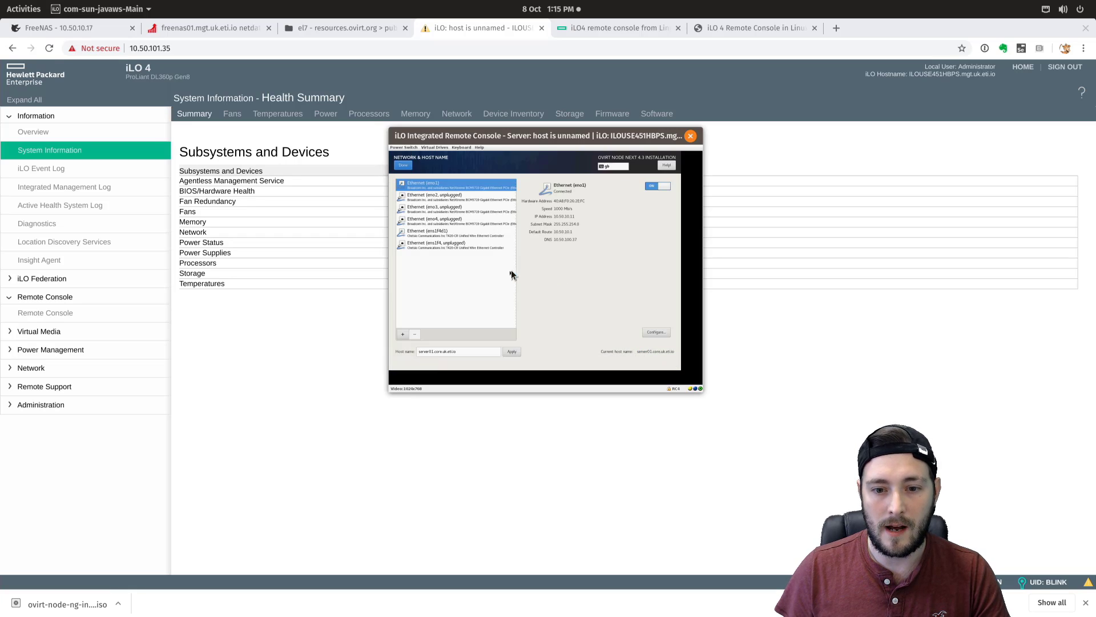
left_click(430, 230)
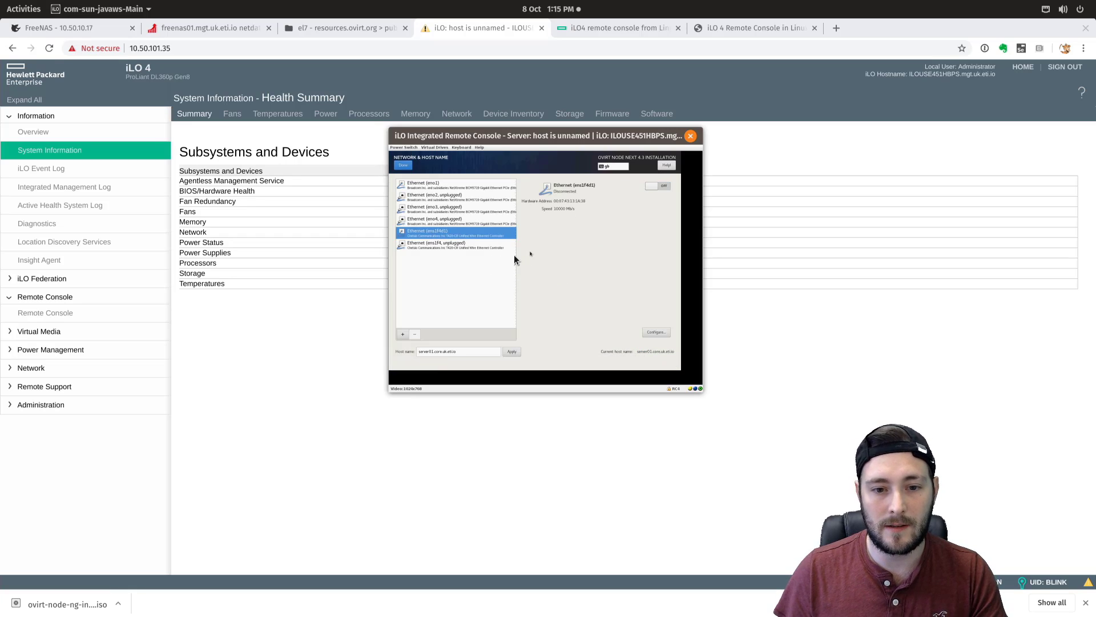
left_click(655, 187)
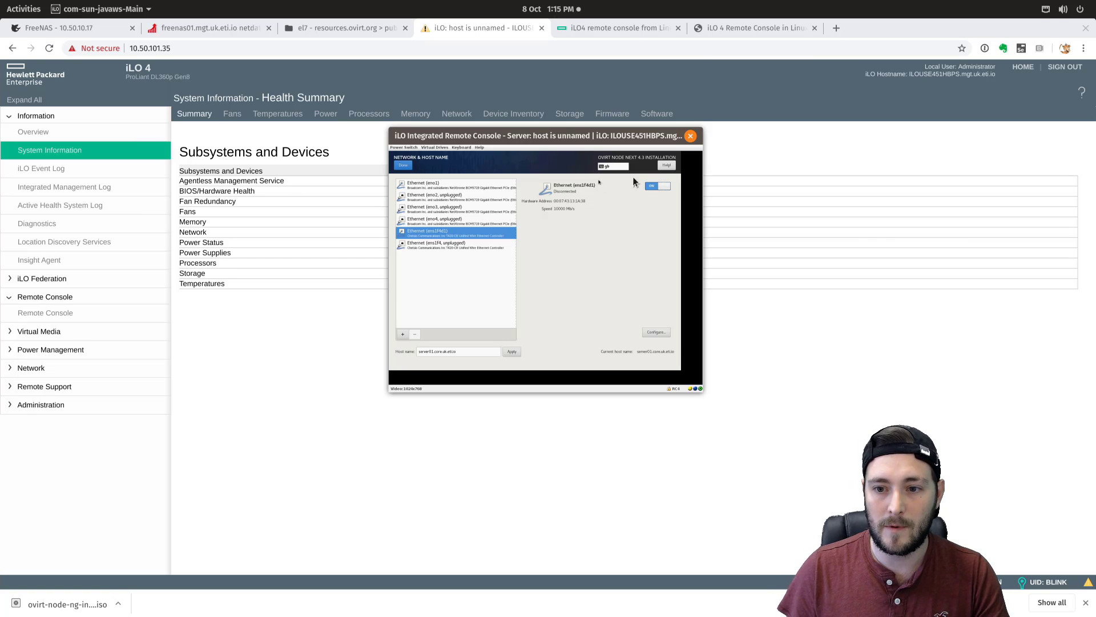
- Review ens1f4d1's Ethernet, IPv4, General and 802.1X settings, then cancel without changes
left_click(658, 332)
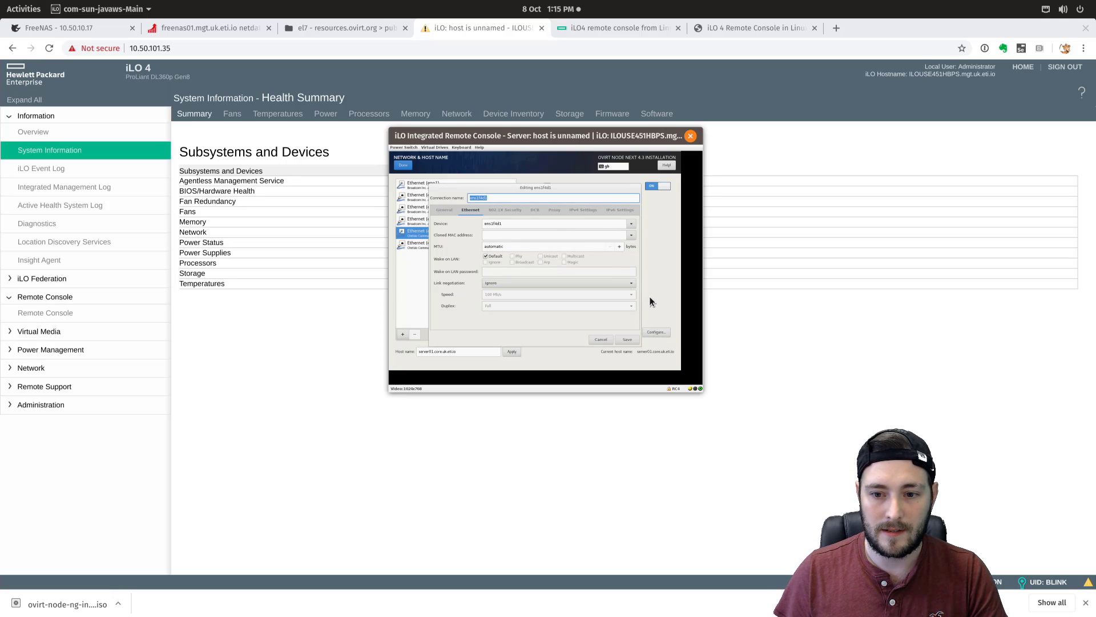
left_click(582, 210)
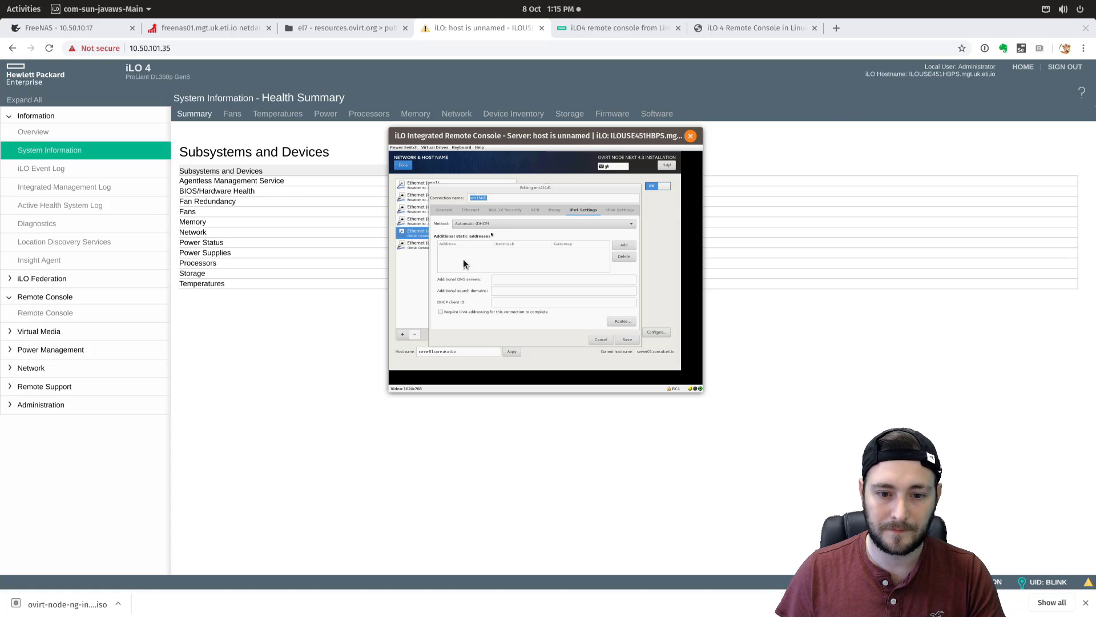
left_click(470, 209)
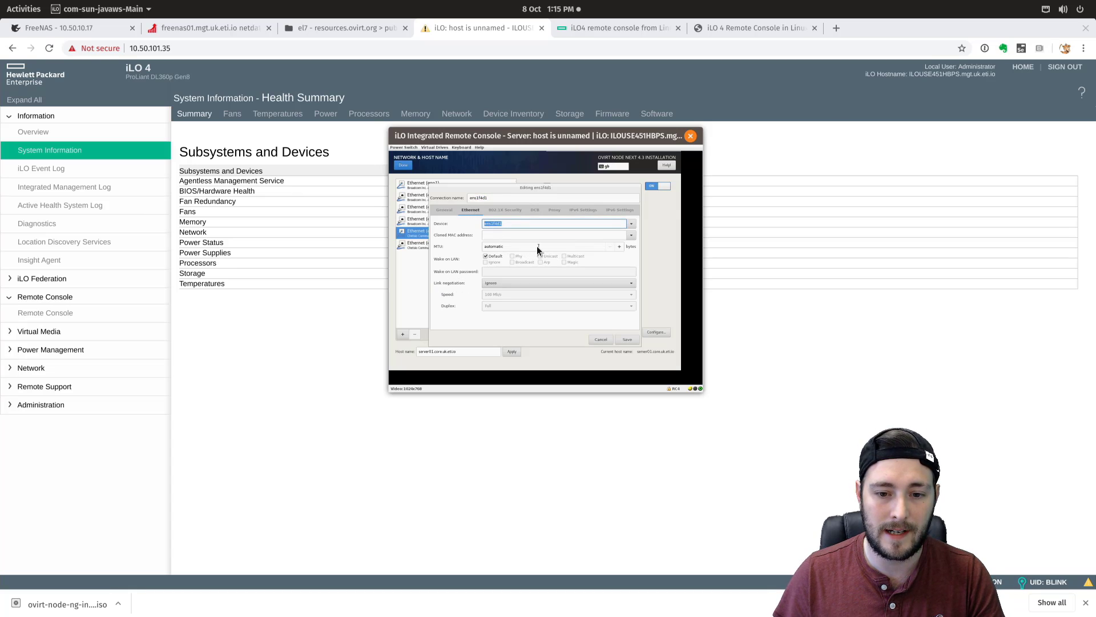
left_click(583, 210)
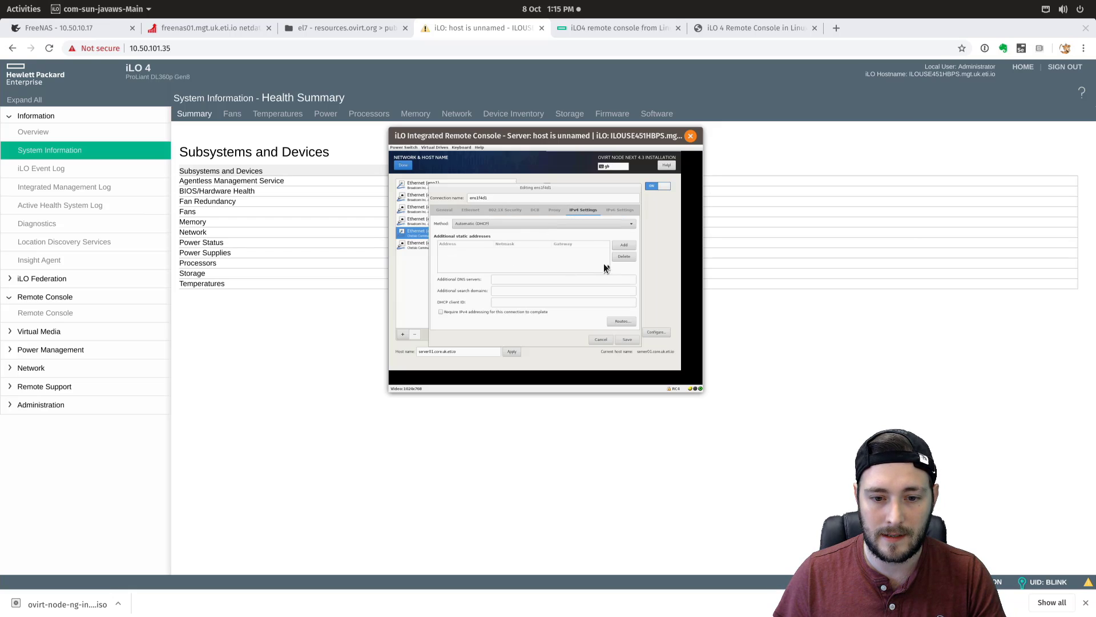
left_click(444, 210)
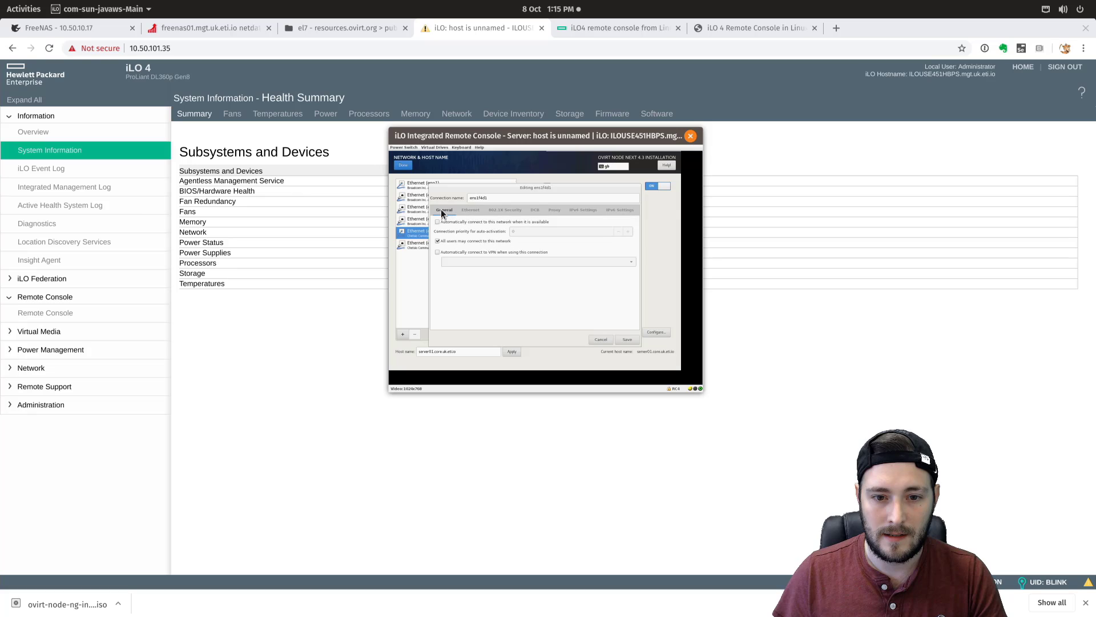
left_click(472, 212)
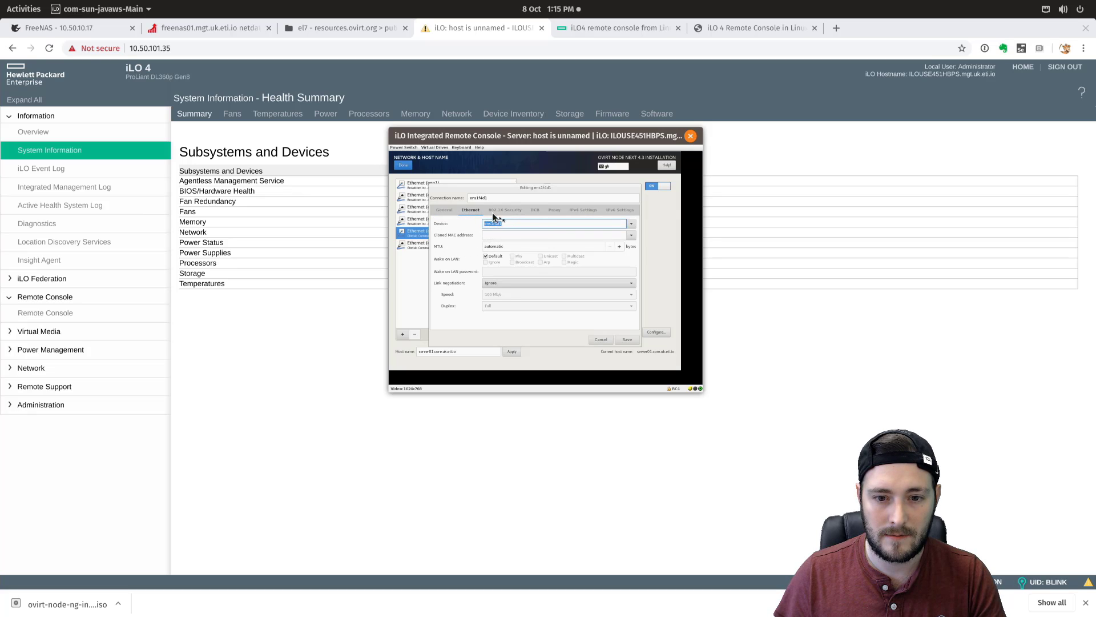
left_click(492, 211)
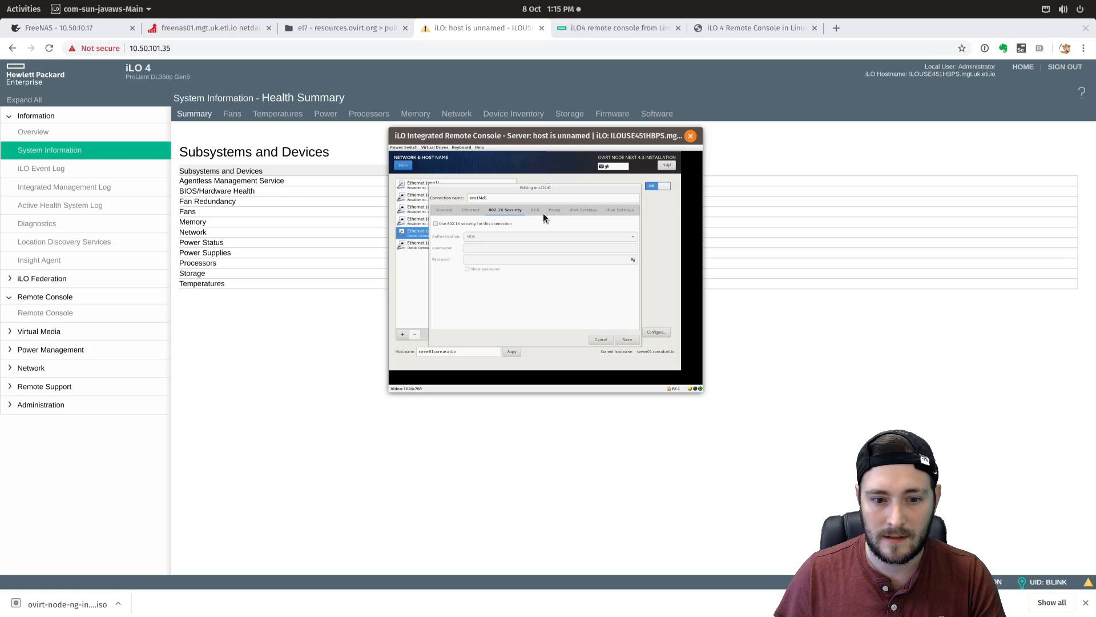
left_click(599, 339)
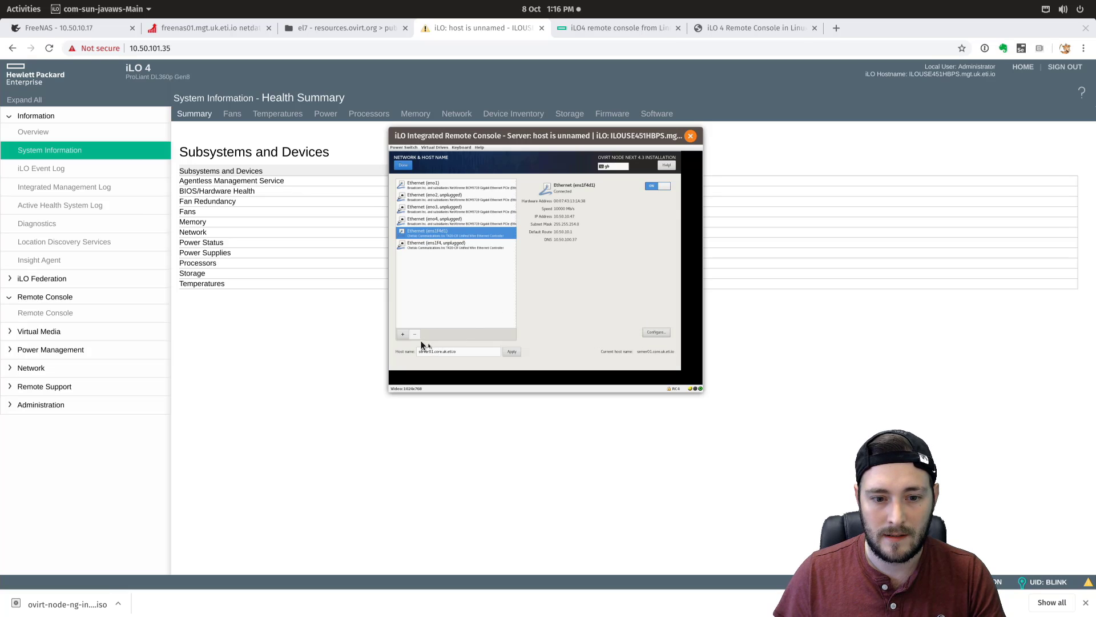
- Add a new VLAN 150 device with ens1f4d1 as its parent interface
left_click(403, 334)
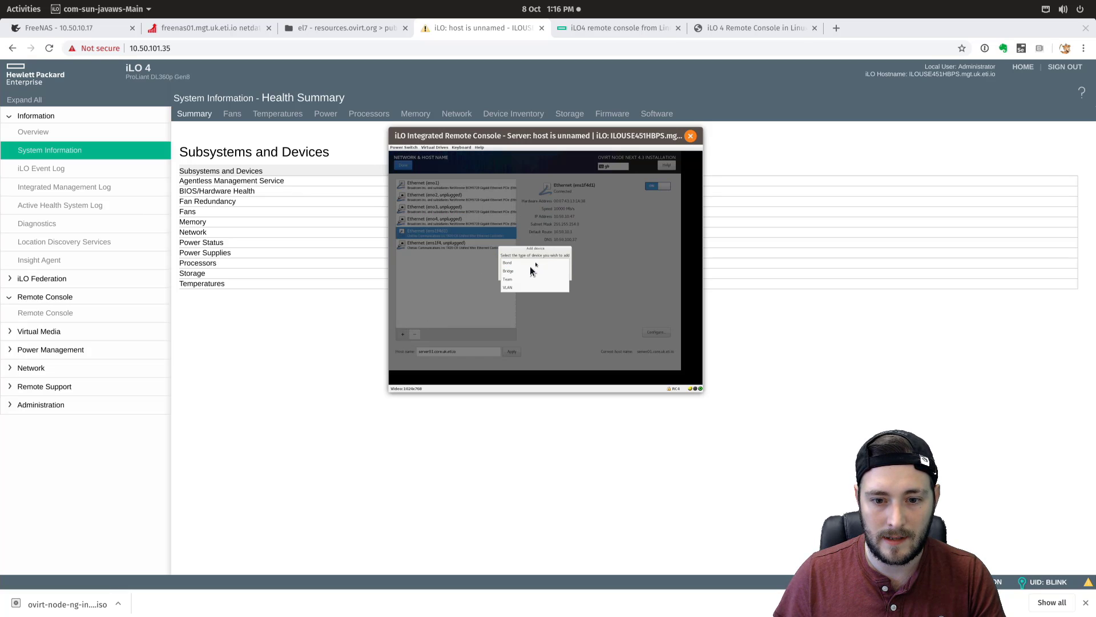
left_click(509, 287)
left_click(550, 274)
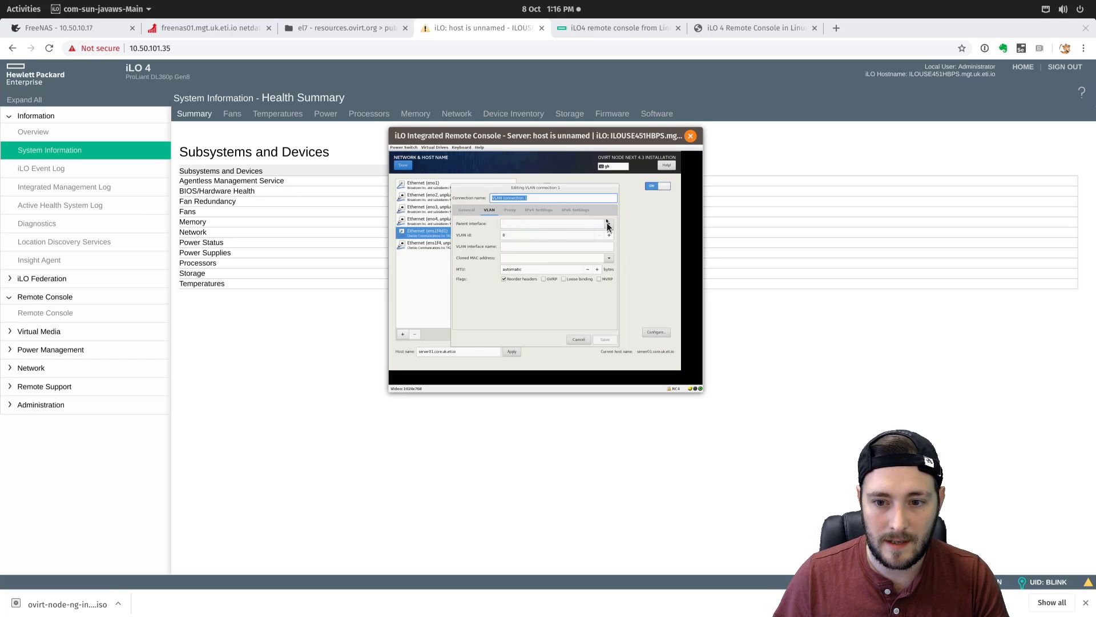
left_click(566, 224)
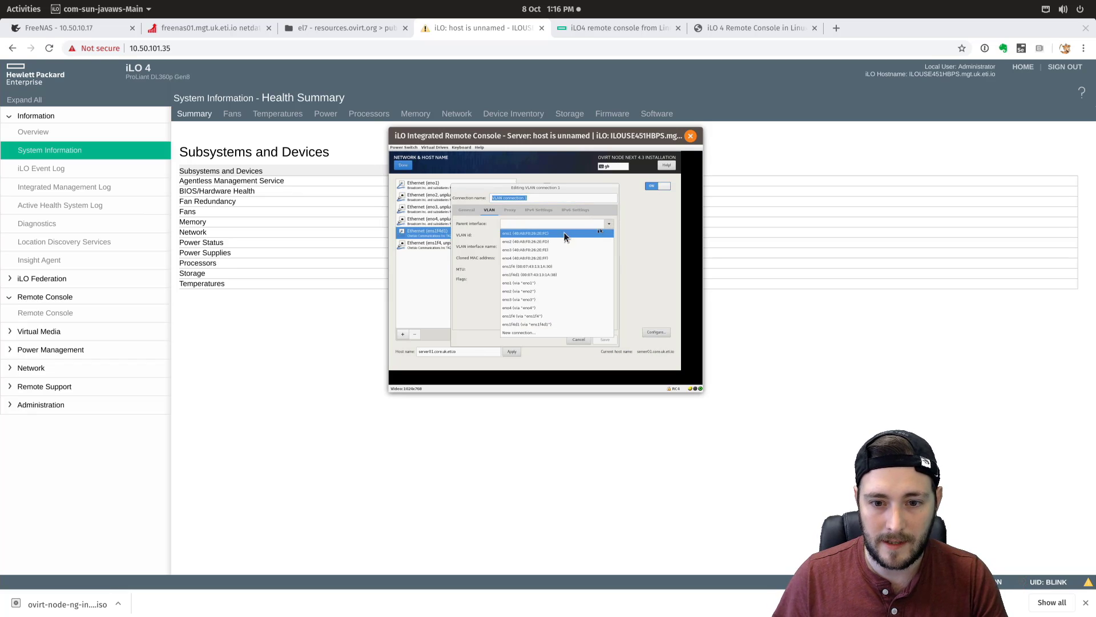
left_click(524, 316)
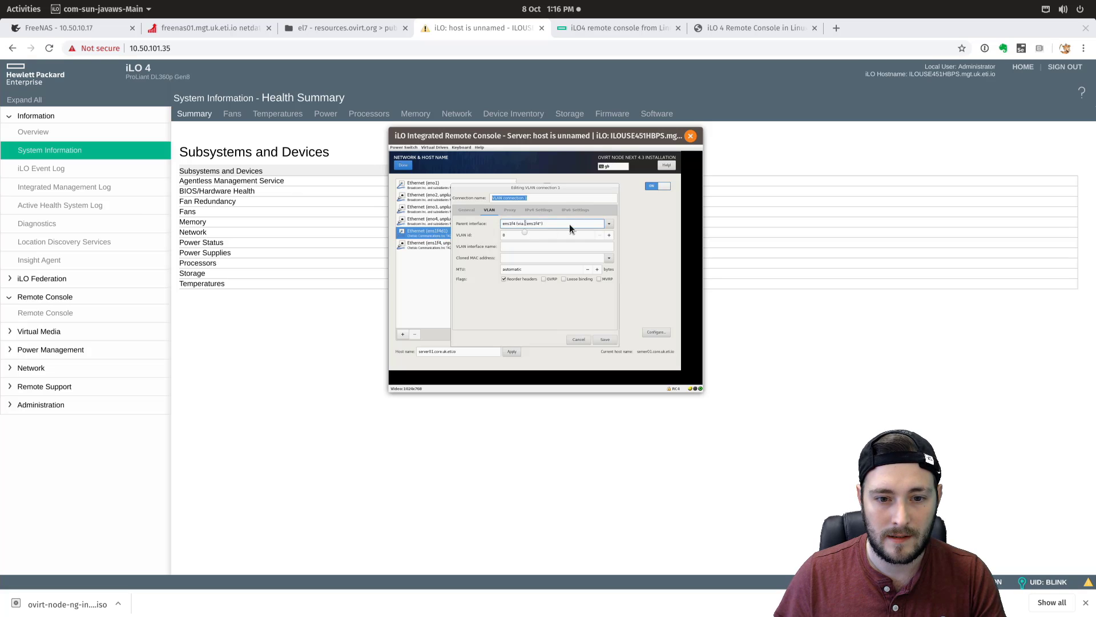
left_click(608, 225)
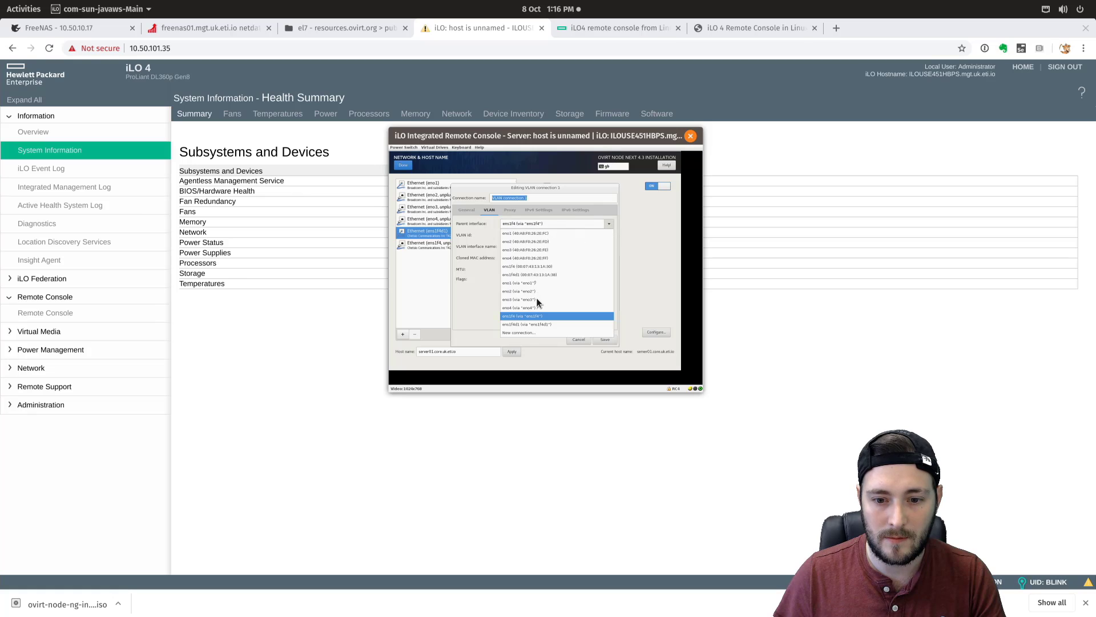
left_click(528, 323)
left_click(509, 236)
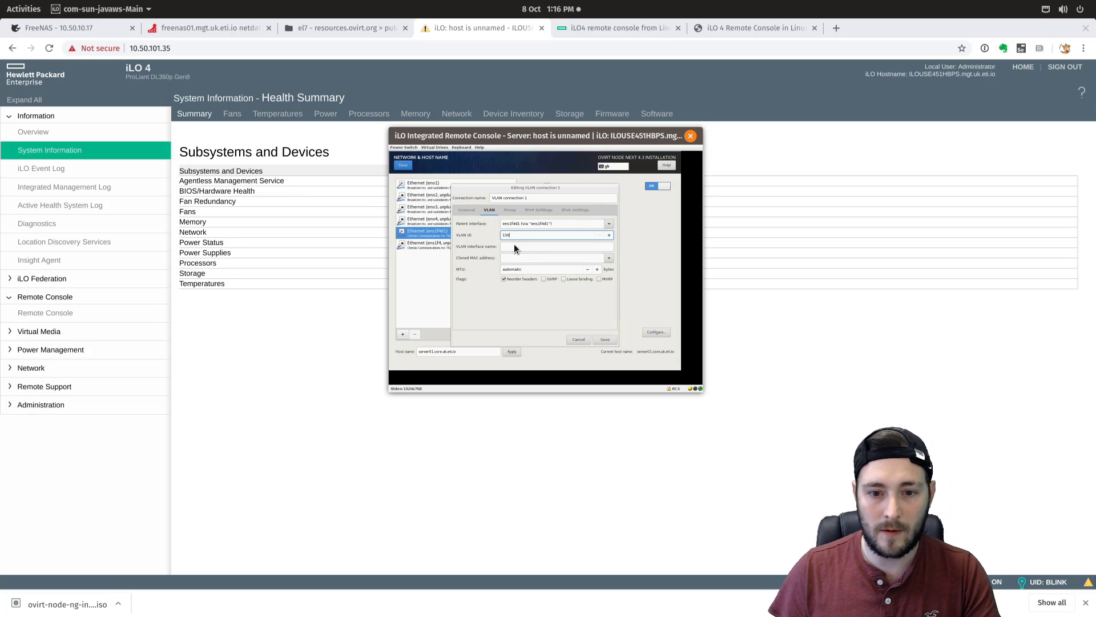
left_click(516, 246)
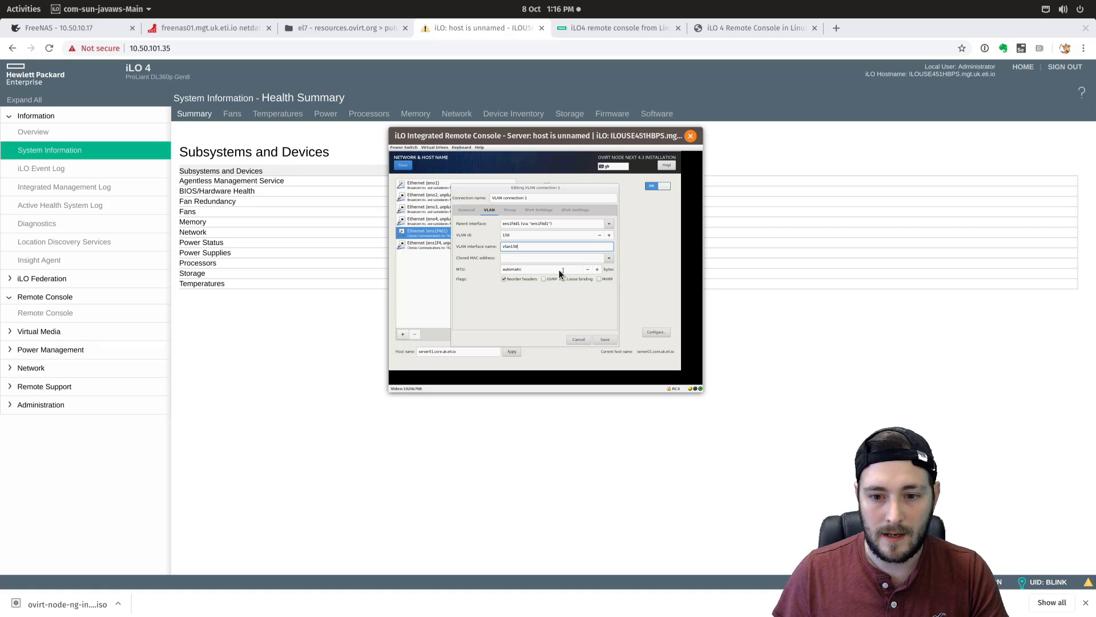
- Set the VLAN's MTU to 9000, add static address 192.168.250.11/24, and save
left_click_drag(558, 269, 467, 265)
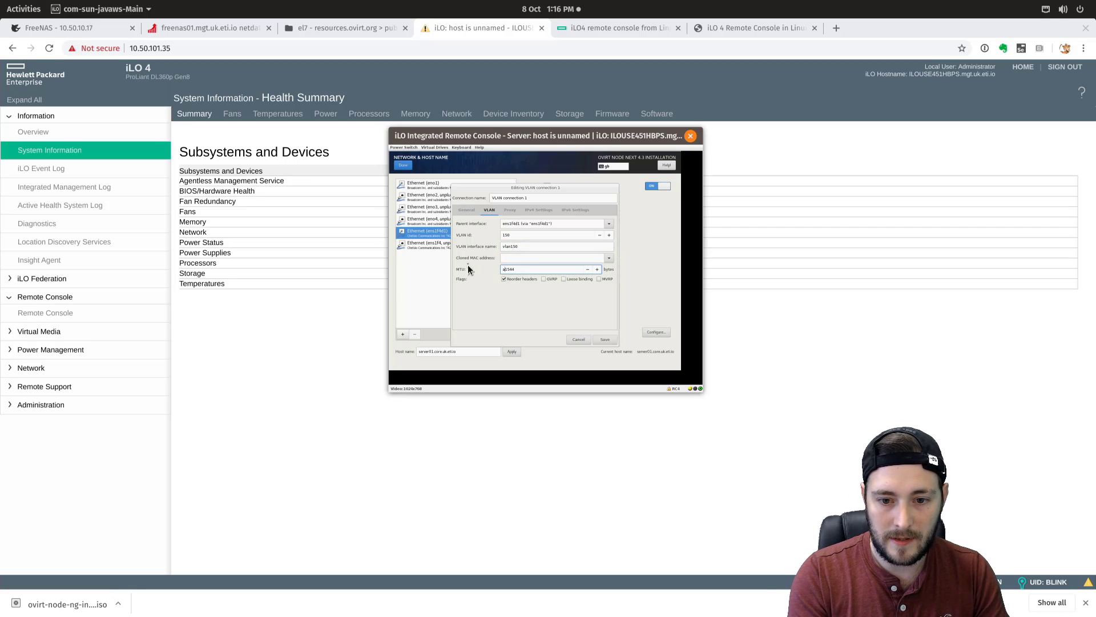
key("ctrl+a")
type("9")
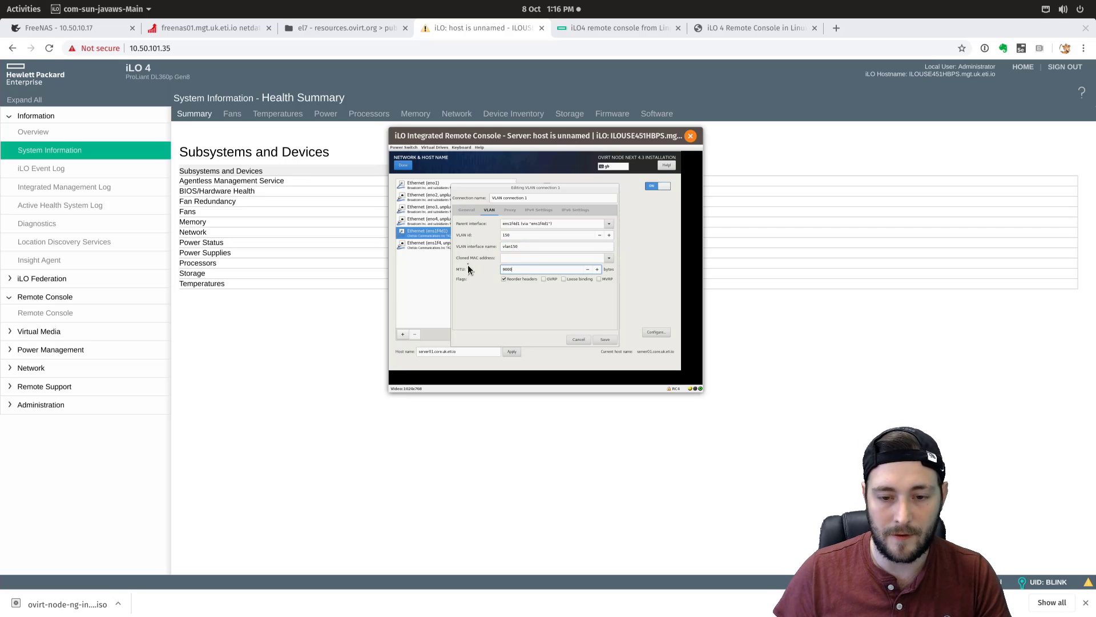
left_click(543, 212)
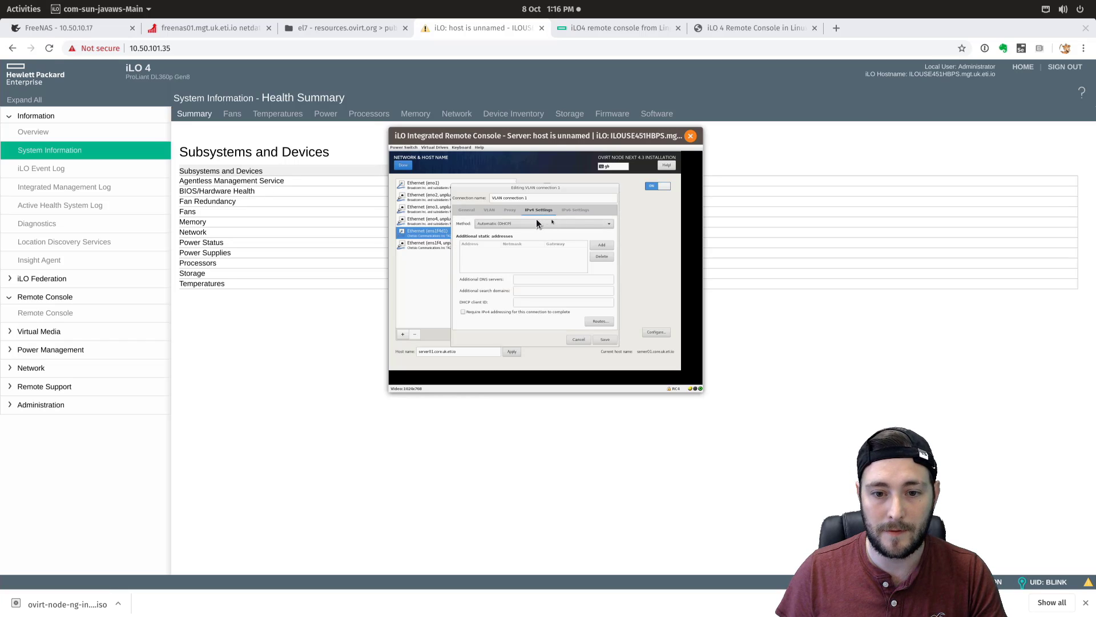
left_click(602, 244)
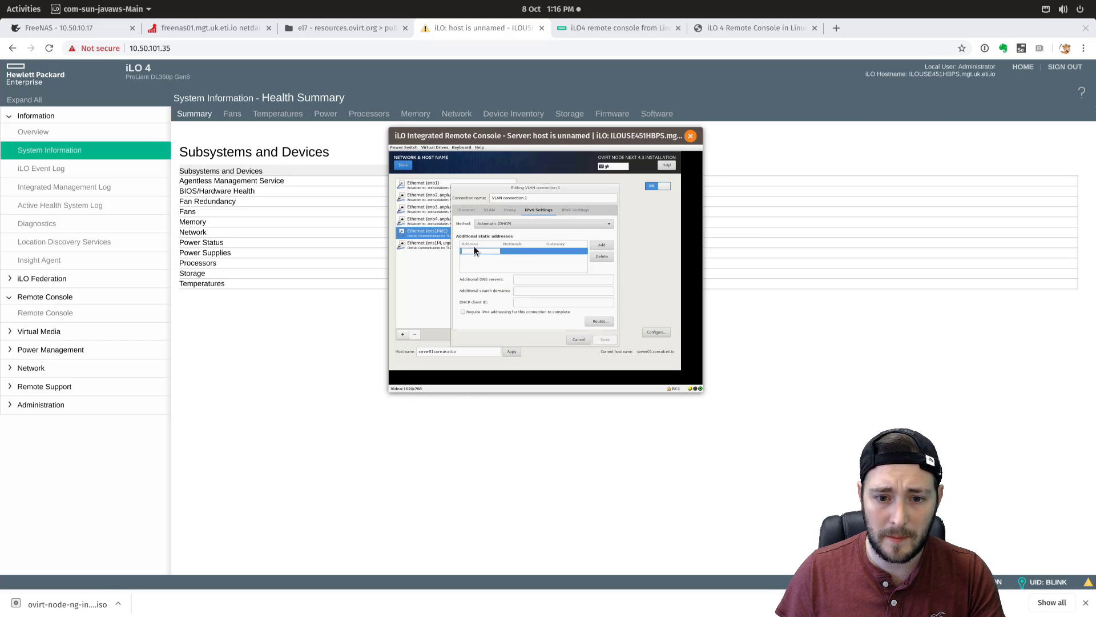
type("10.5")
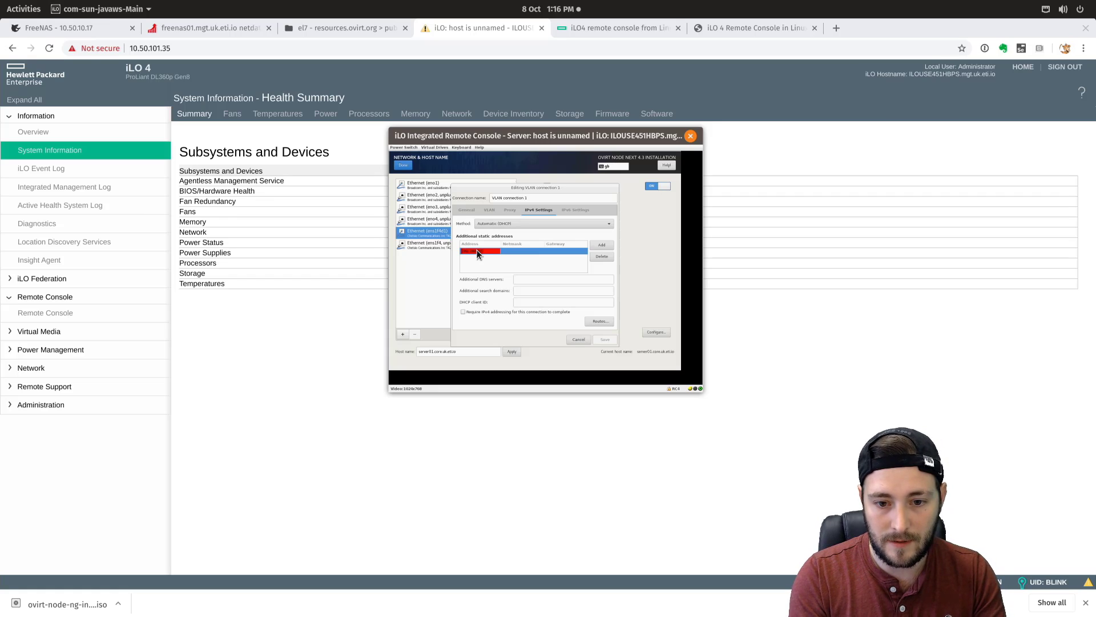
type("1")
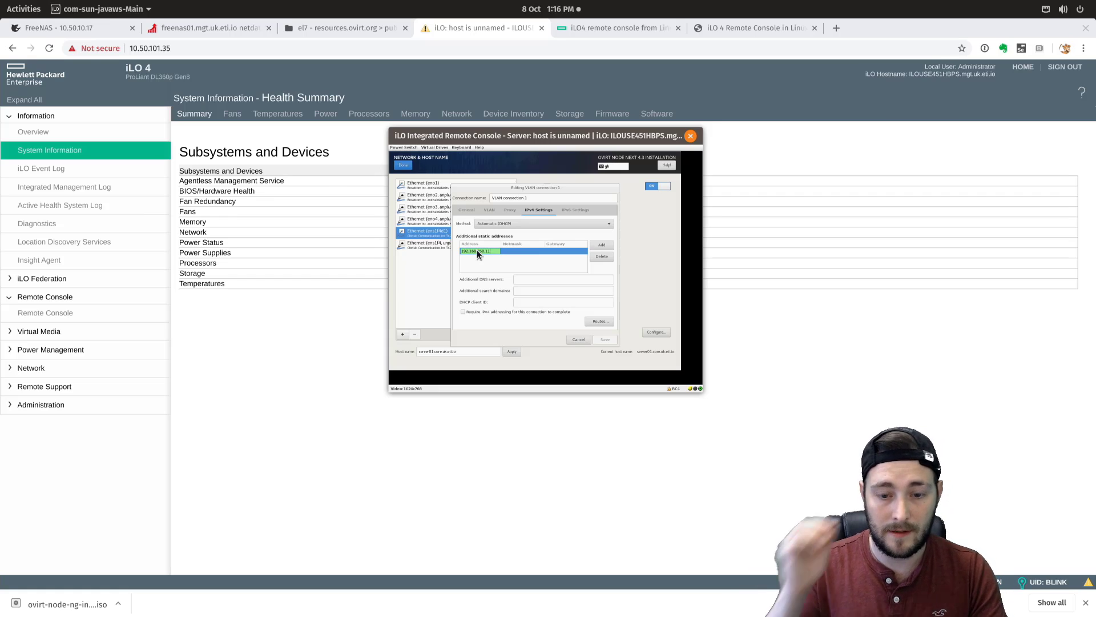
key("Tab")
type("24")
key("Tab")
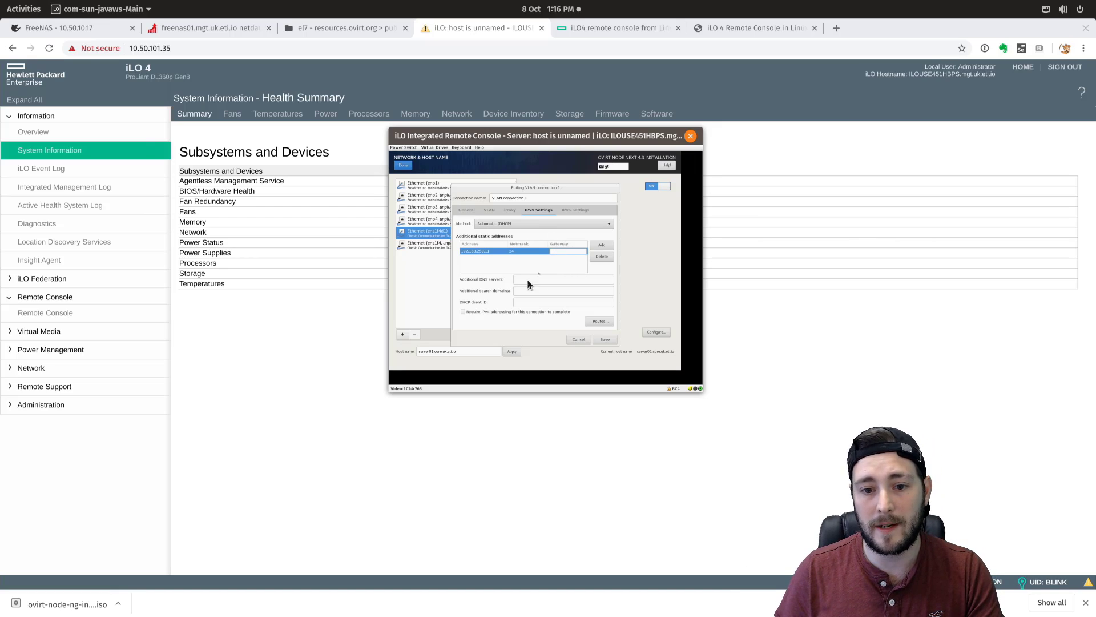
left_click(598, 341)
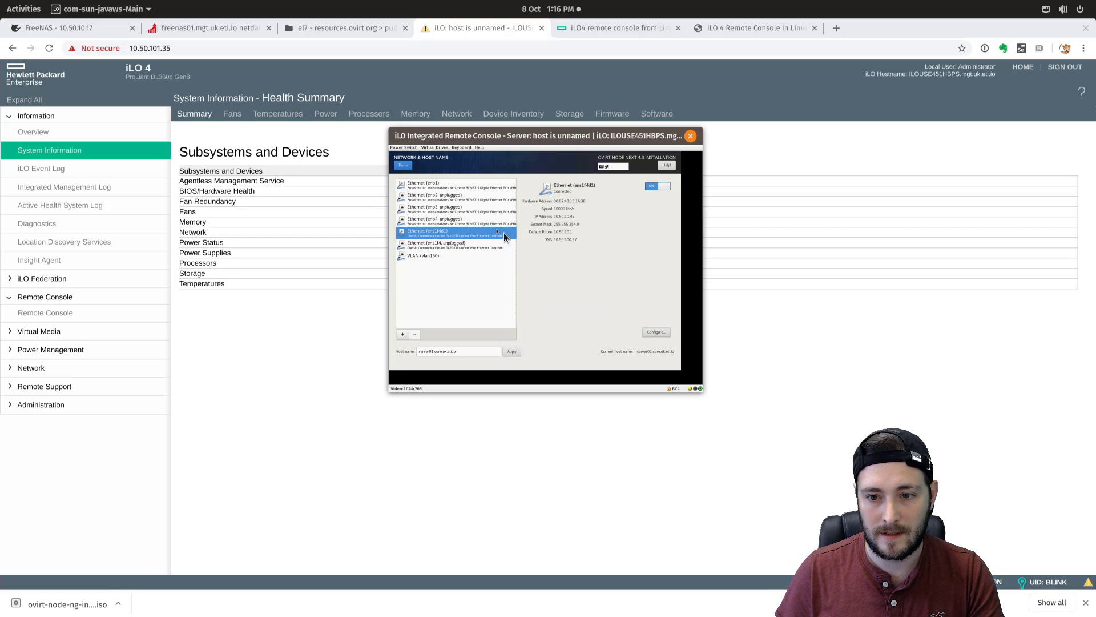
- Change ens1f4d1's IPv4 method to Link-Local Only, save it, and finish network setup
left_click(656, 332)
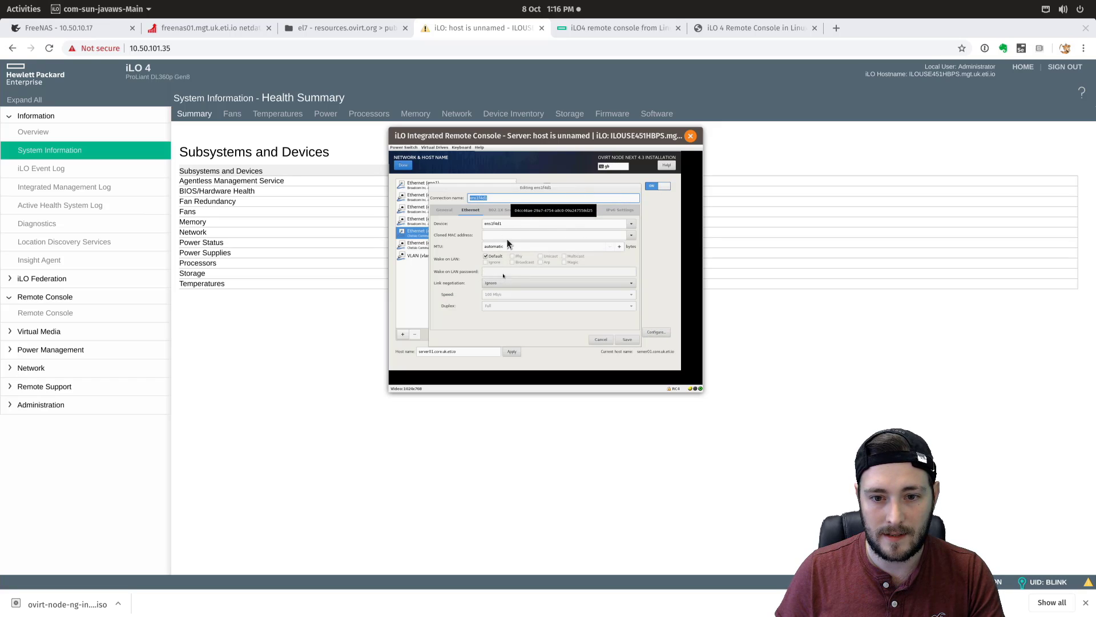
left_click(566, 197)
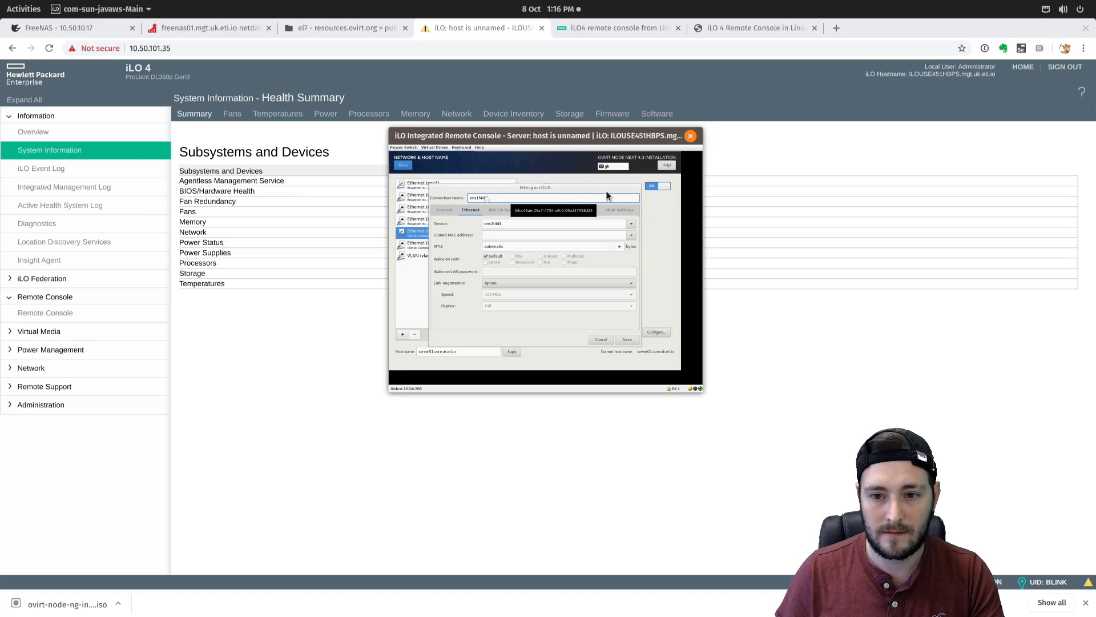
left_click_drag(606, 190, 572, 217)
left_click(567, 233)
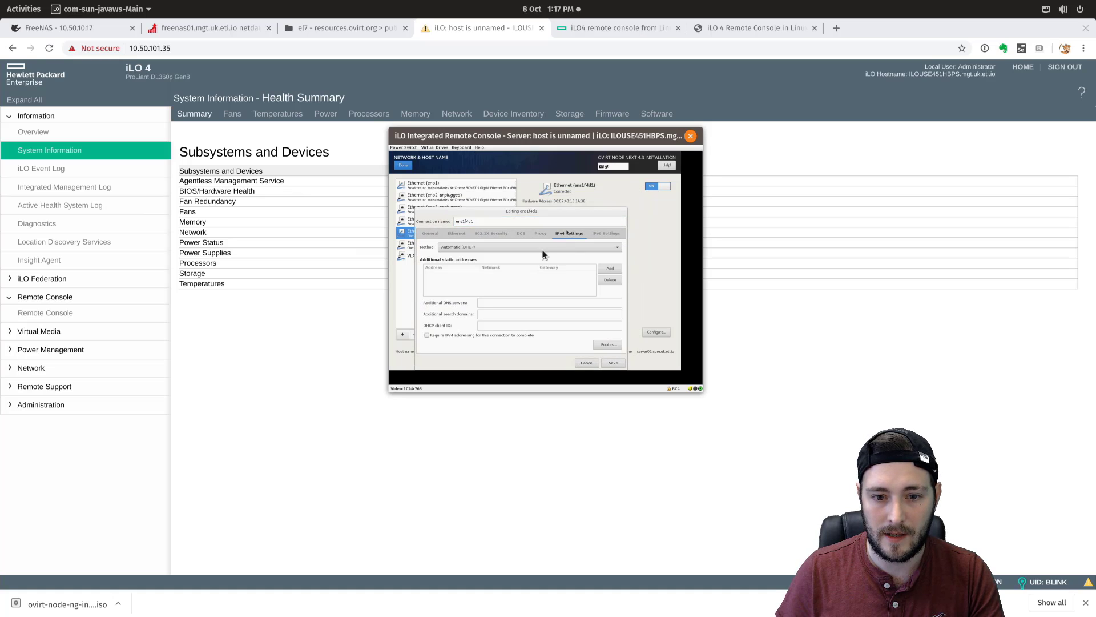
left_click(457, 248)
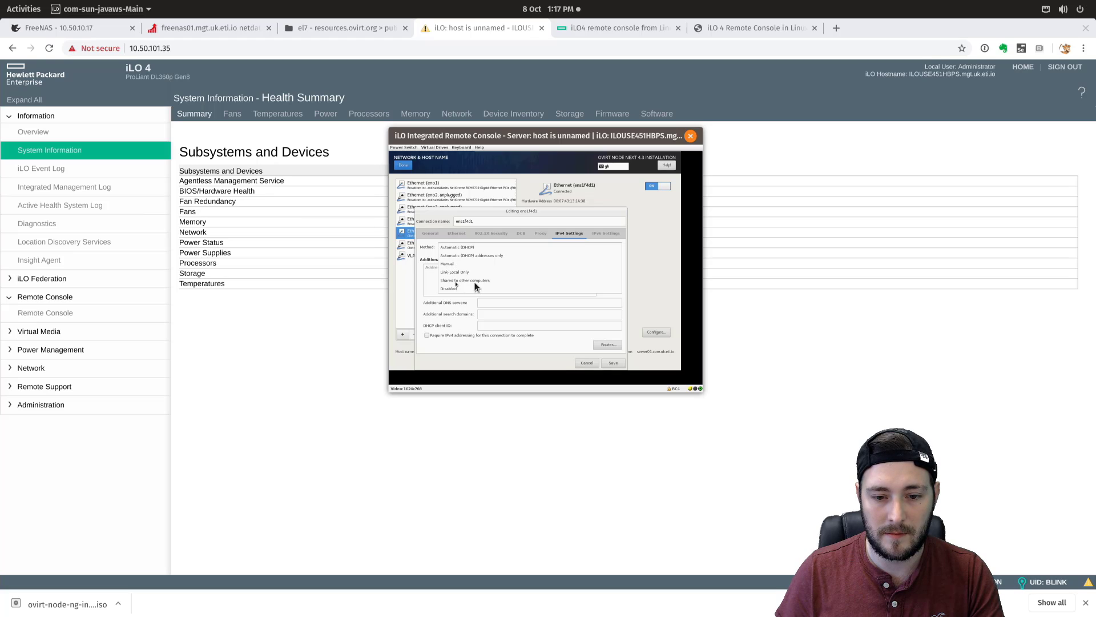
left_click(454, 272)
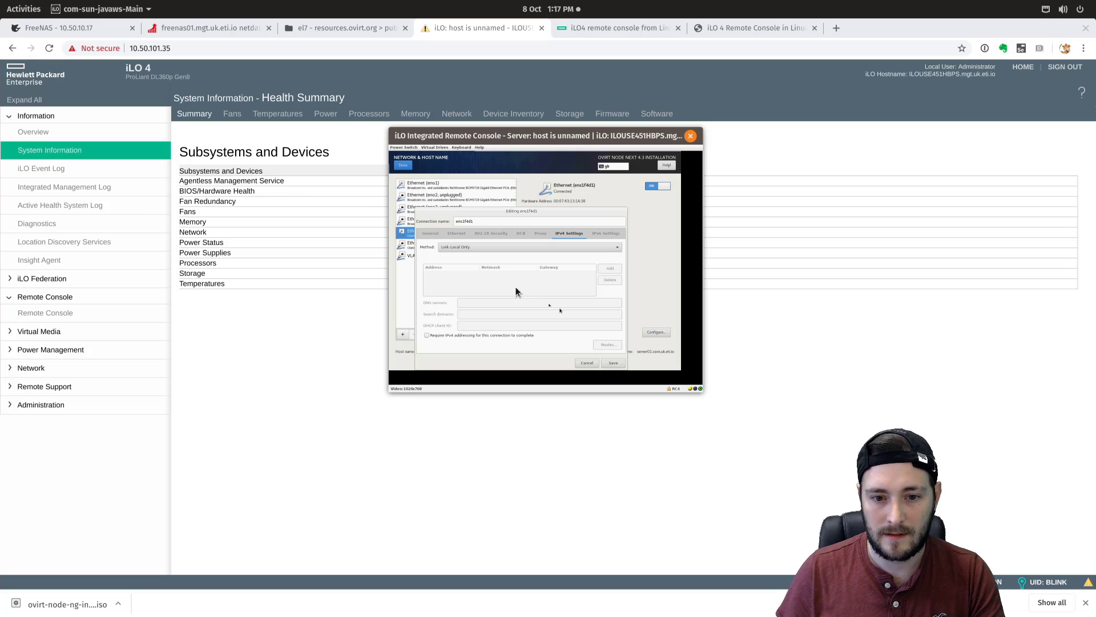
left_click(457, 248)
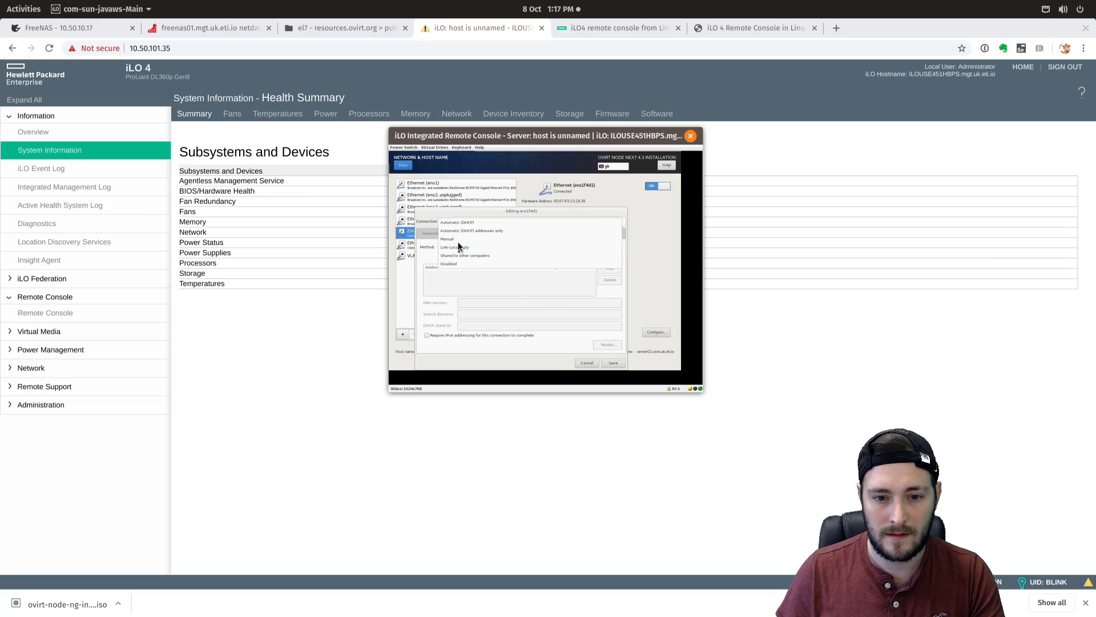
left_click(451, 239)
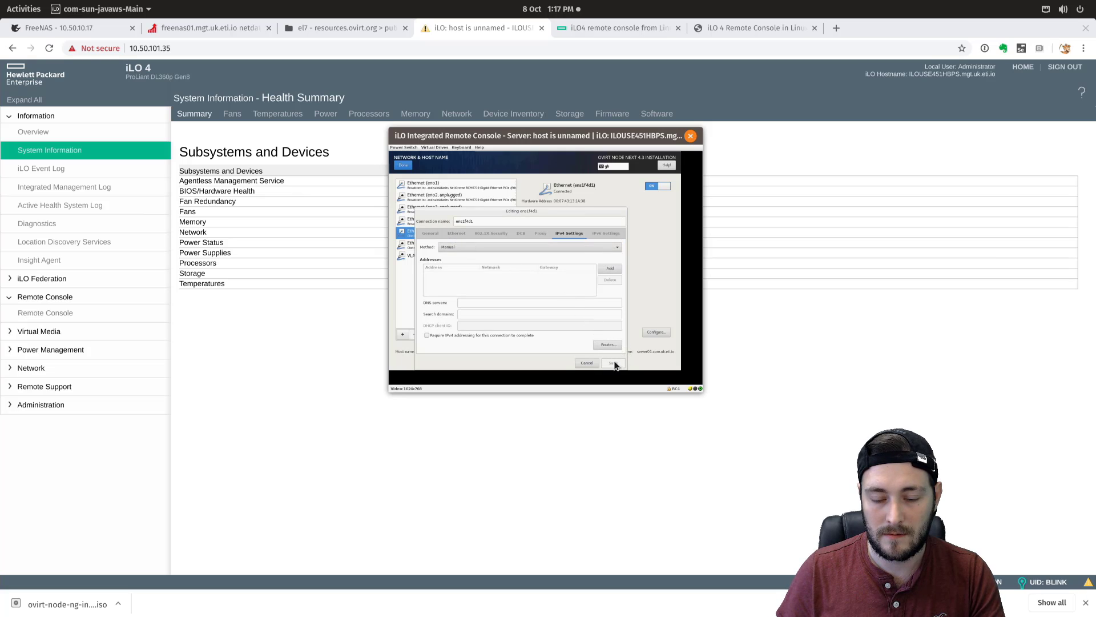
left_click(498, 249)
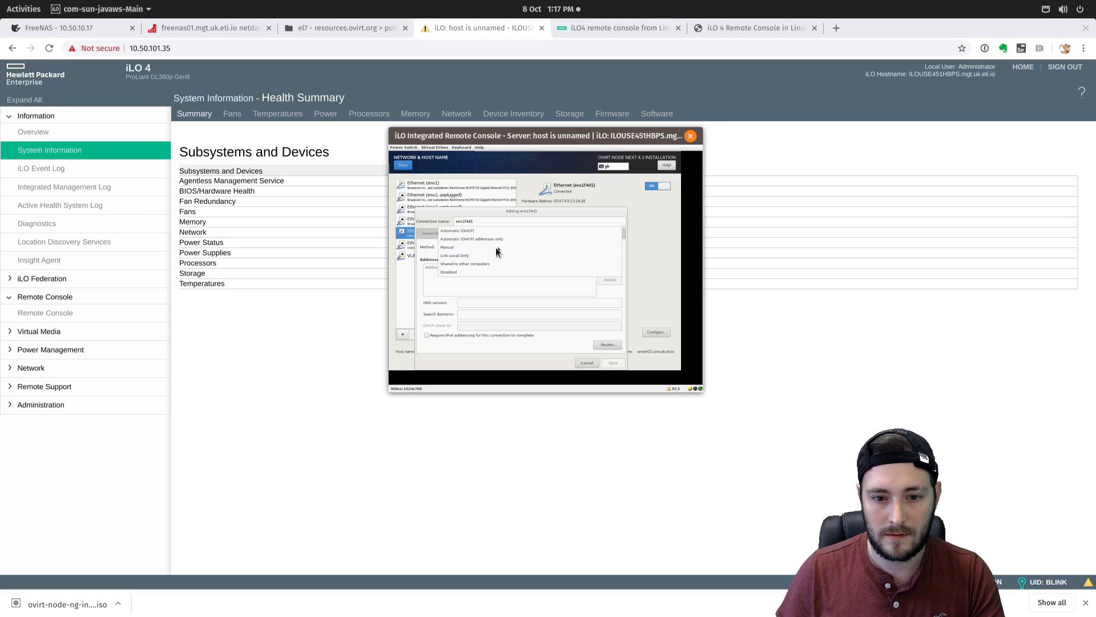
left_click(455, 256)
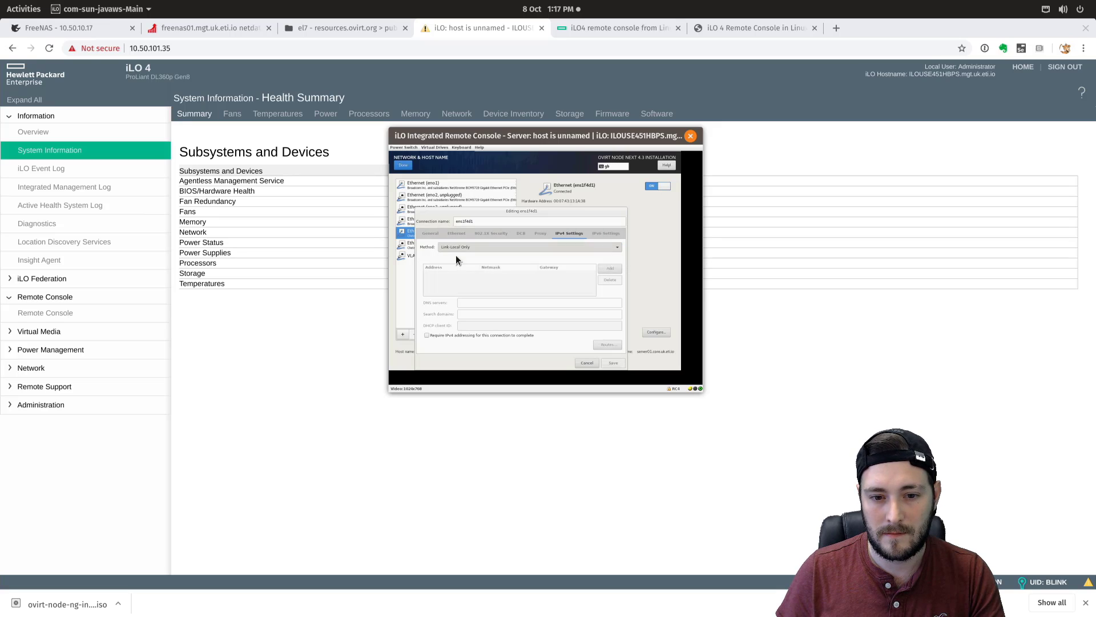
left_click(614, 363)
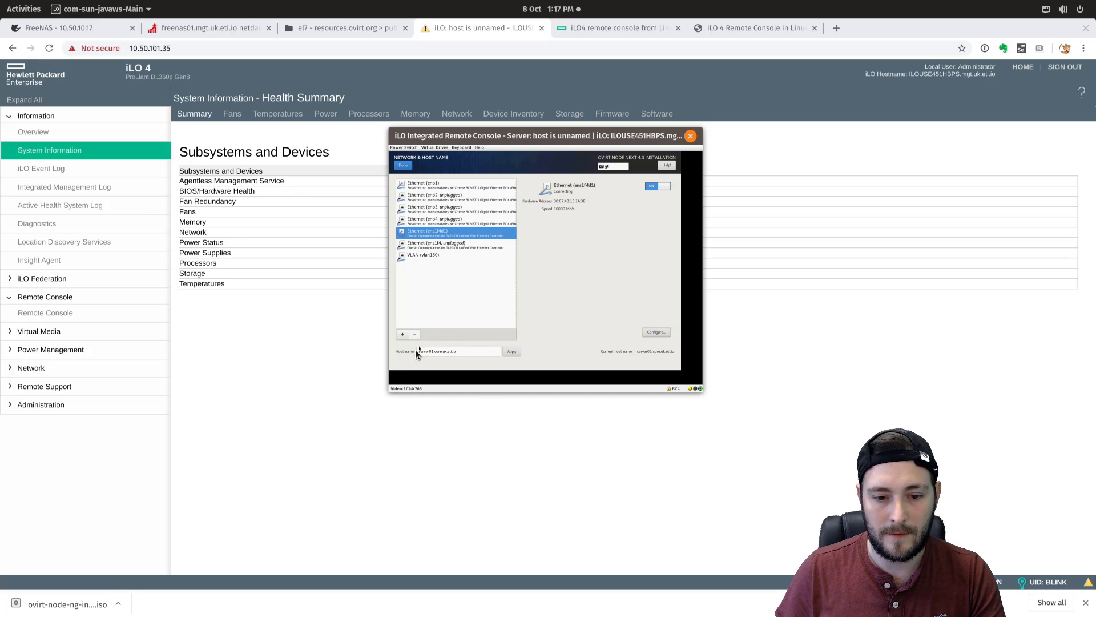
left_click(403, 167)
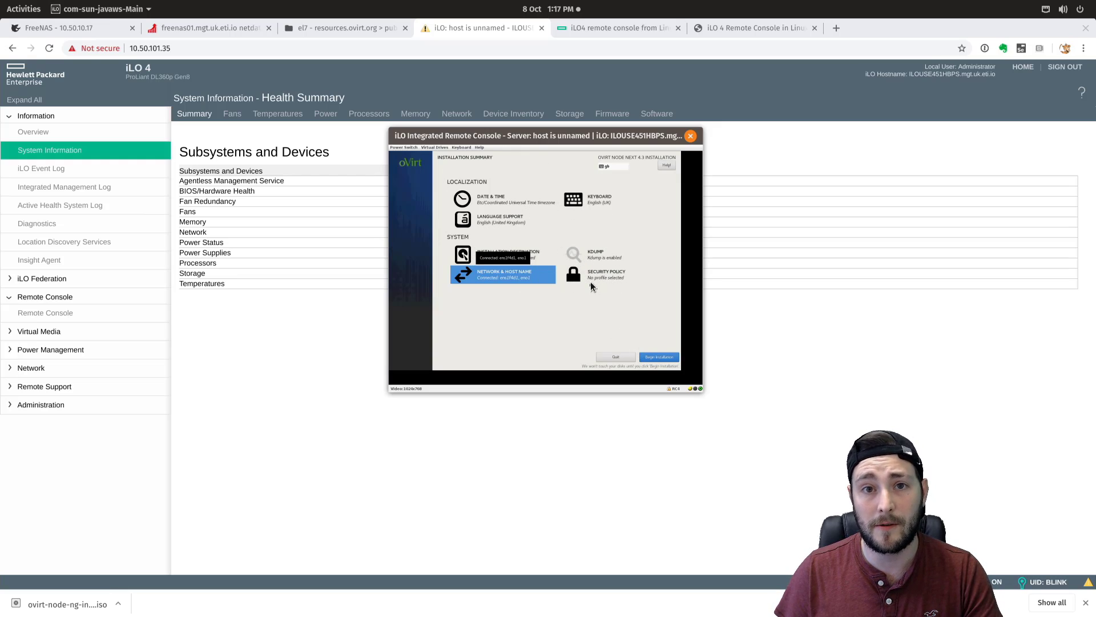
- Begin the oVirt Node installation from the Installation Summary
left_click(659, 357)
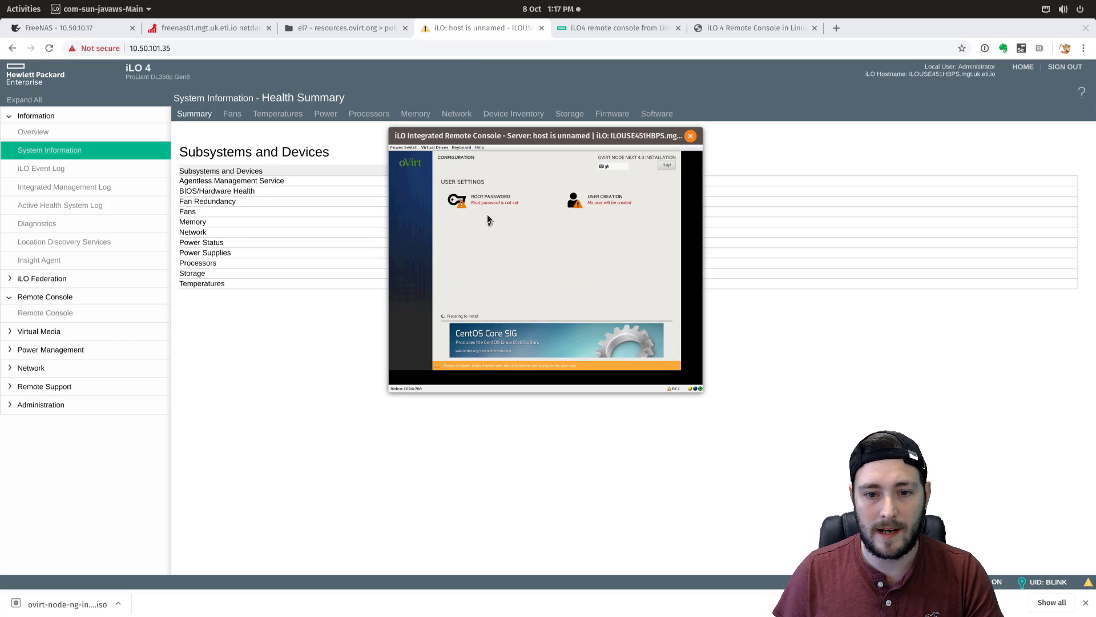
- Set and confirm the root account password
left_click(485, 197)
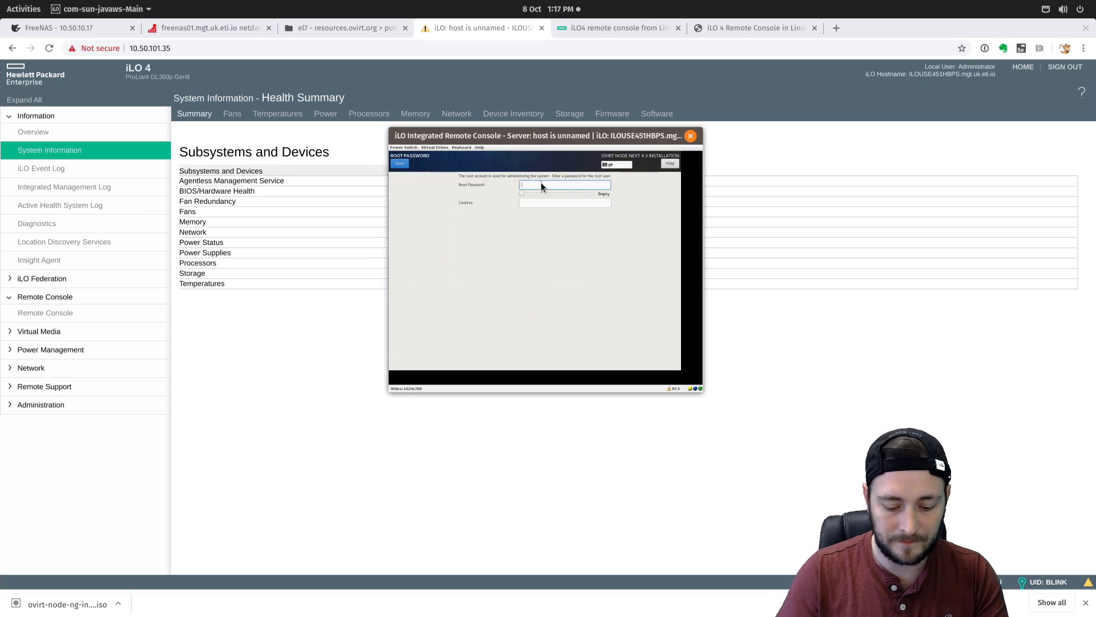
type("p••••••")
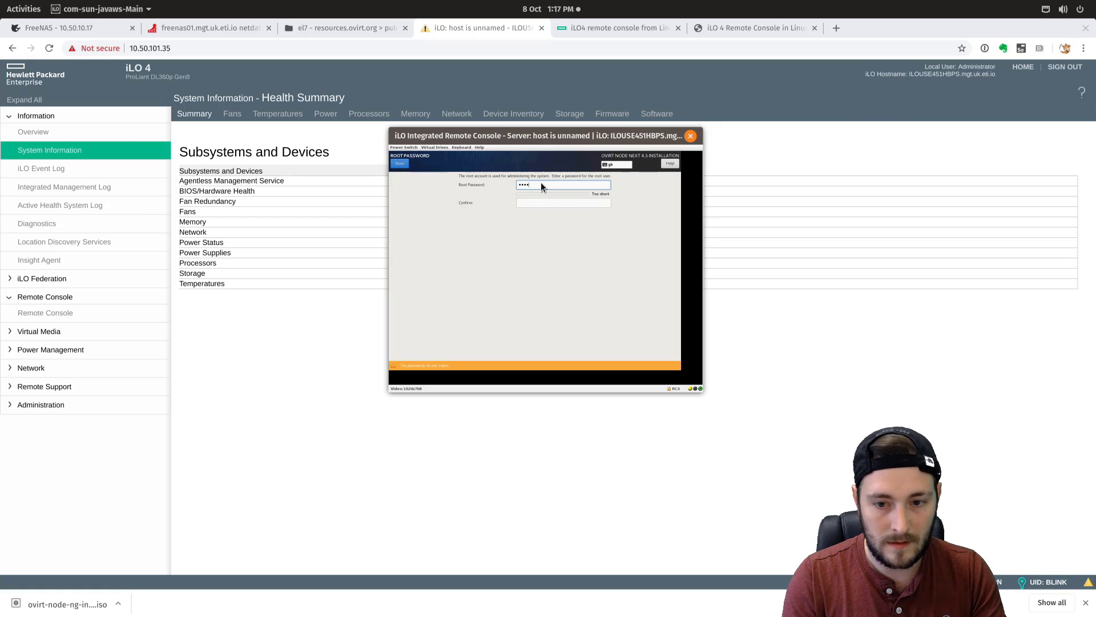
type("••••••••")
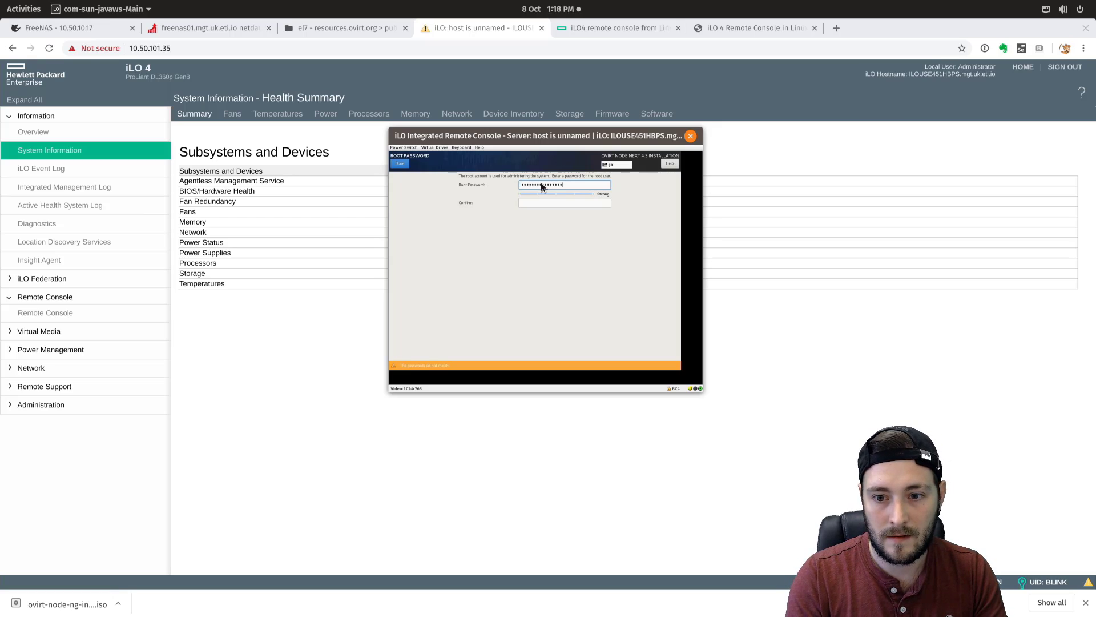
key("Tab")
type("•••••••••")
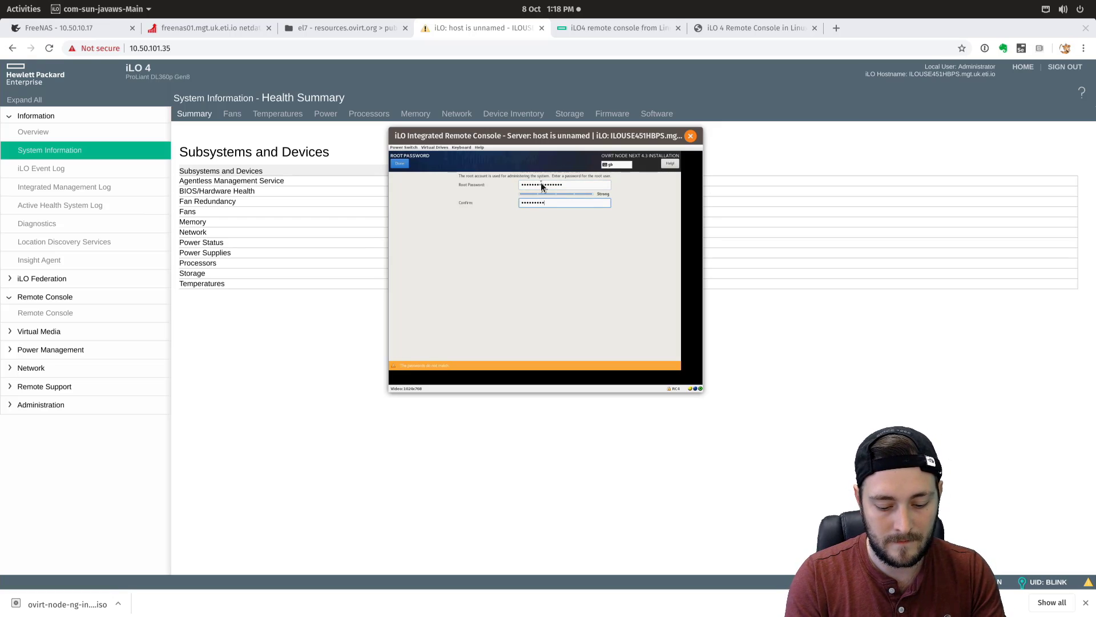
type("••••••")
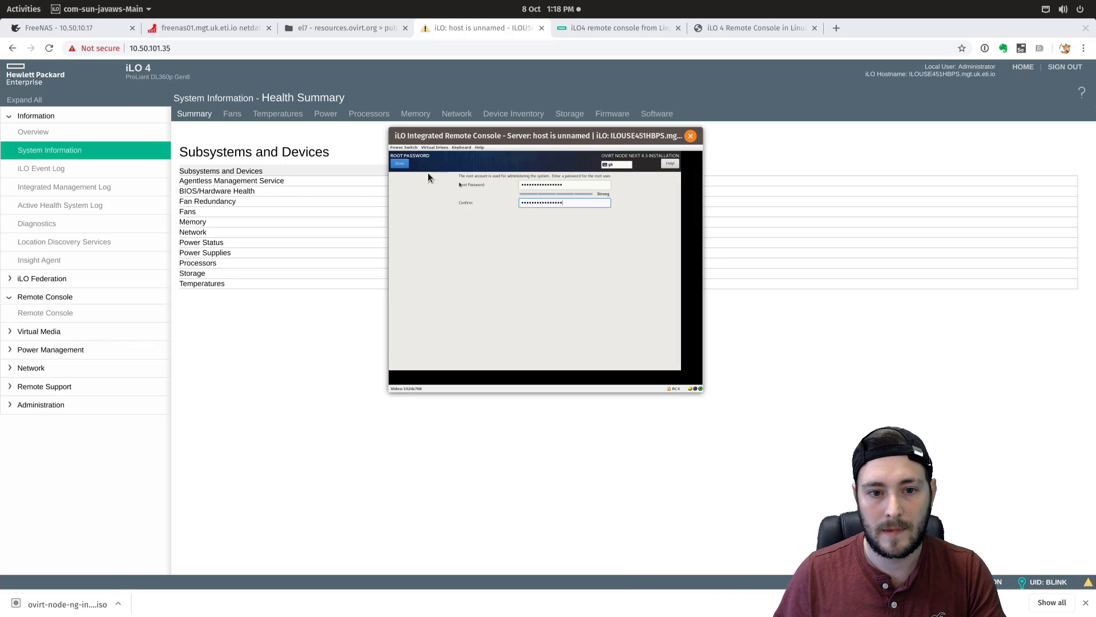
left_click(399, 164)
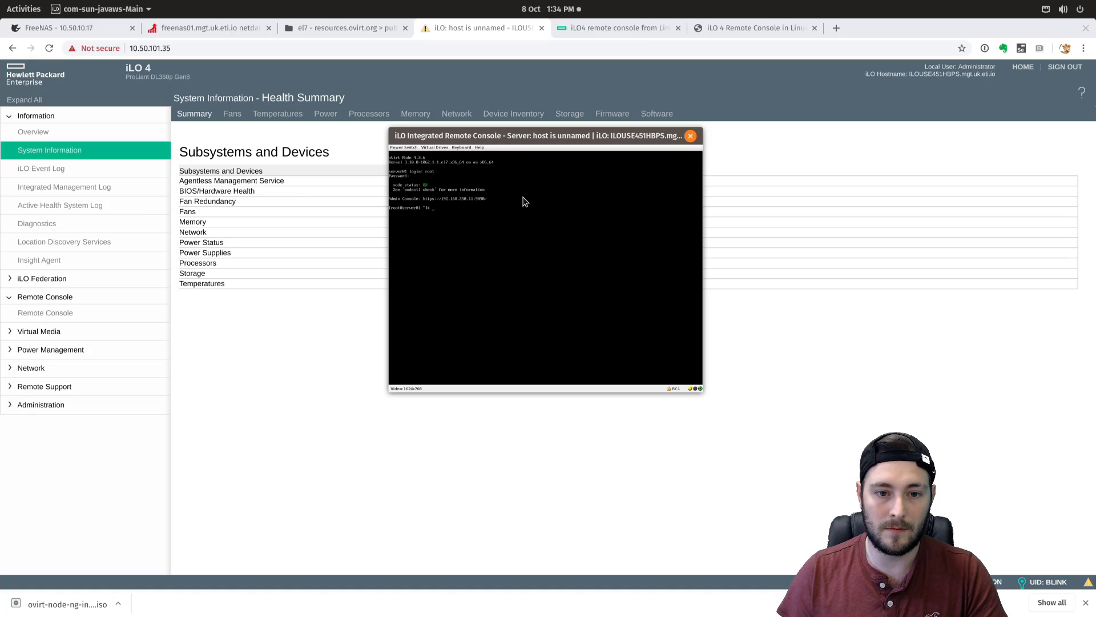
- Try loading the node's web console at 10.50.10.11 in a new Chrome tab
left_click_drag(561, 145, 625, 166)
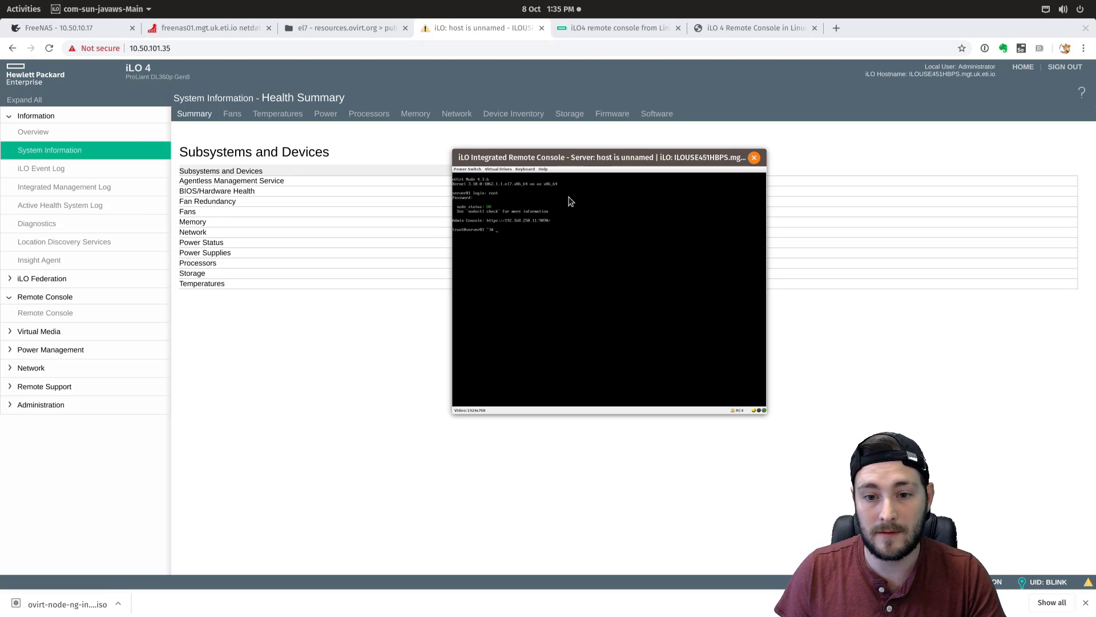
left_click(836, 28)
type("10")
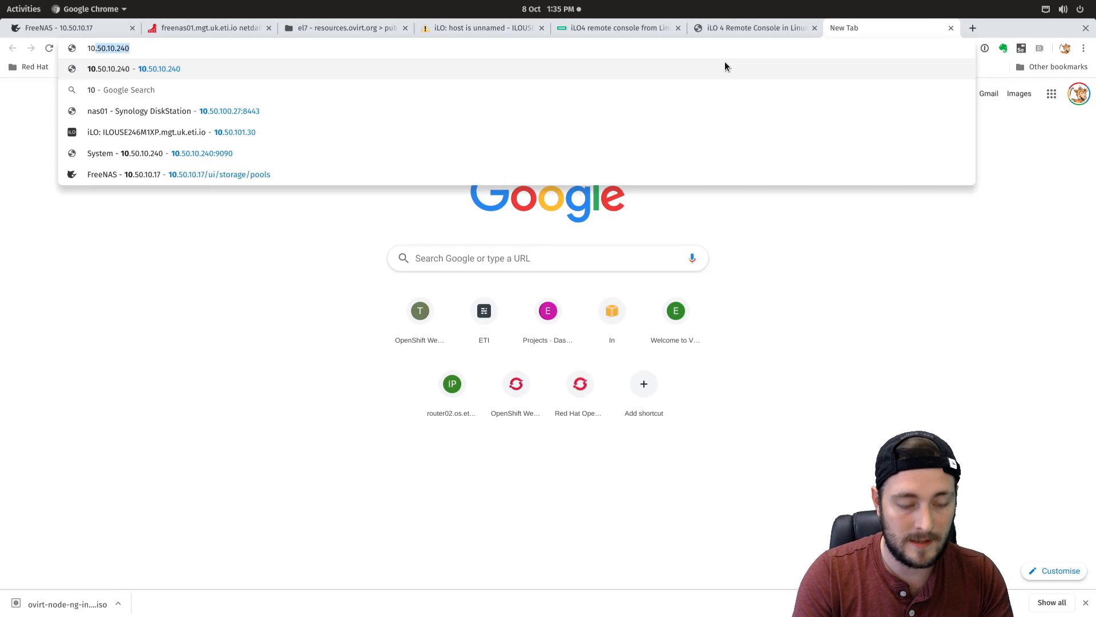
type(".50.10.11")
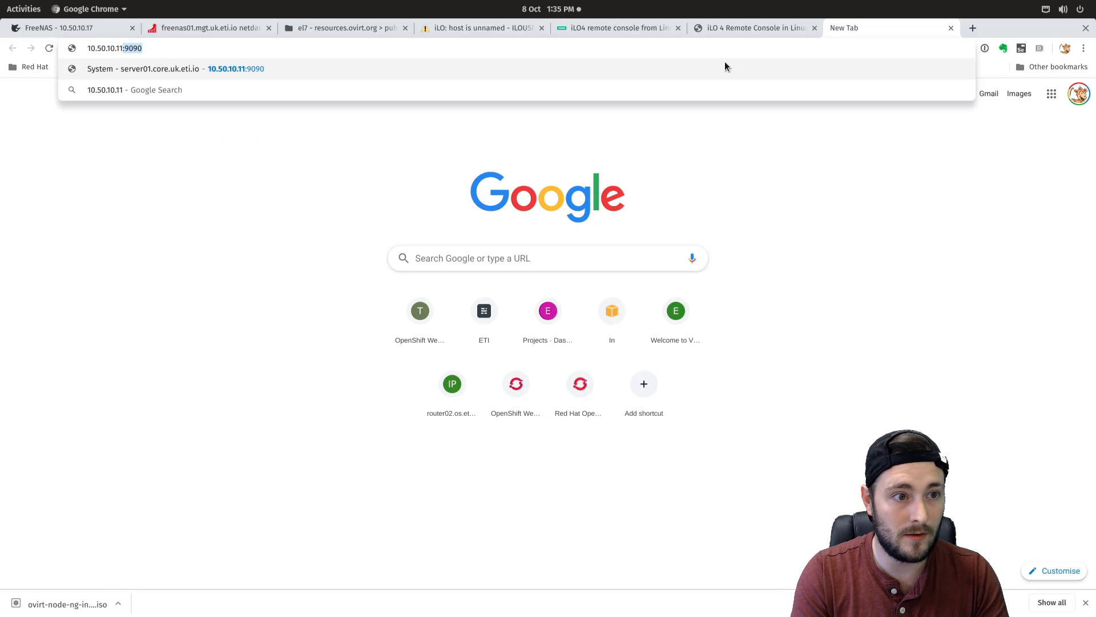
key("Return")
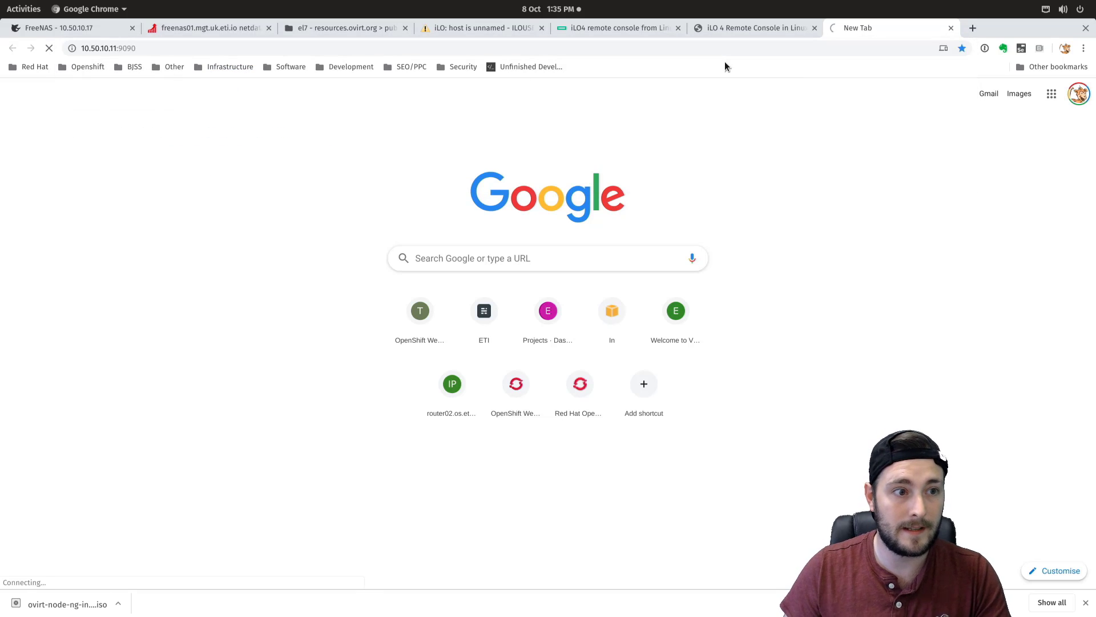
left_click(130, 48)
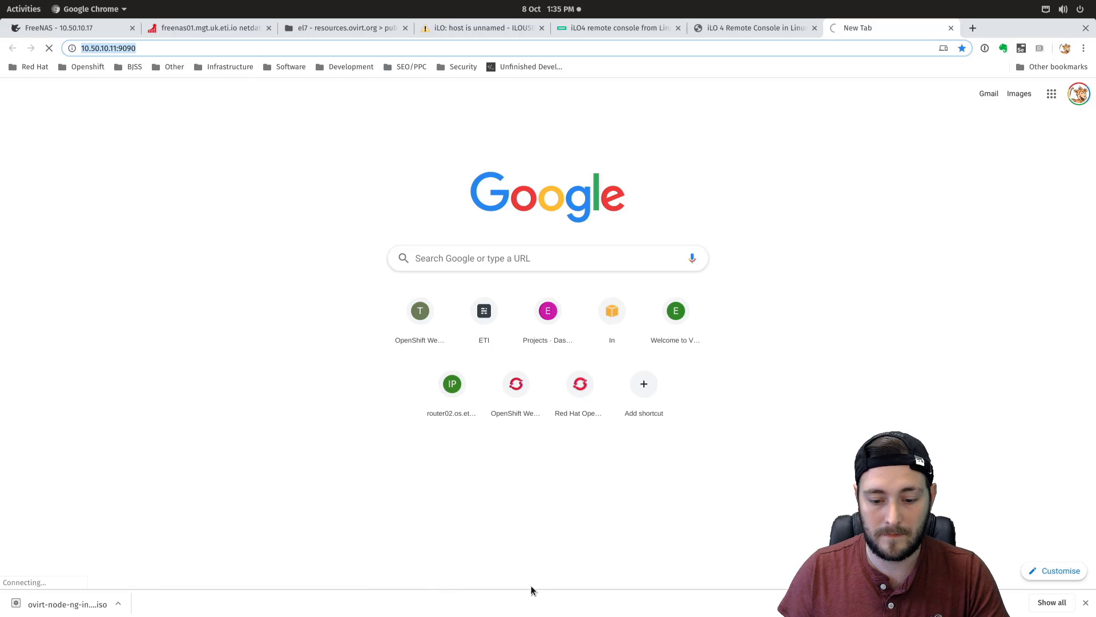
- In the node's root shell, run ifconfig, then ip addr to list interface addresses
key("super")
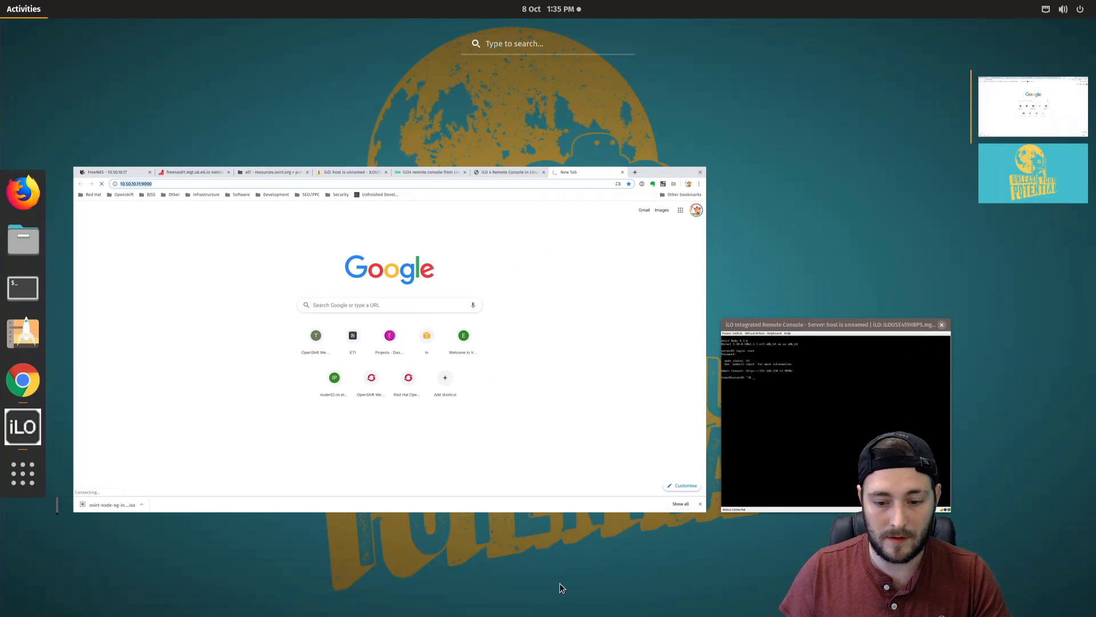
left_click(774, 460)
type("ifconfig")
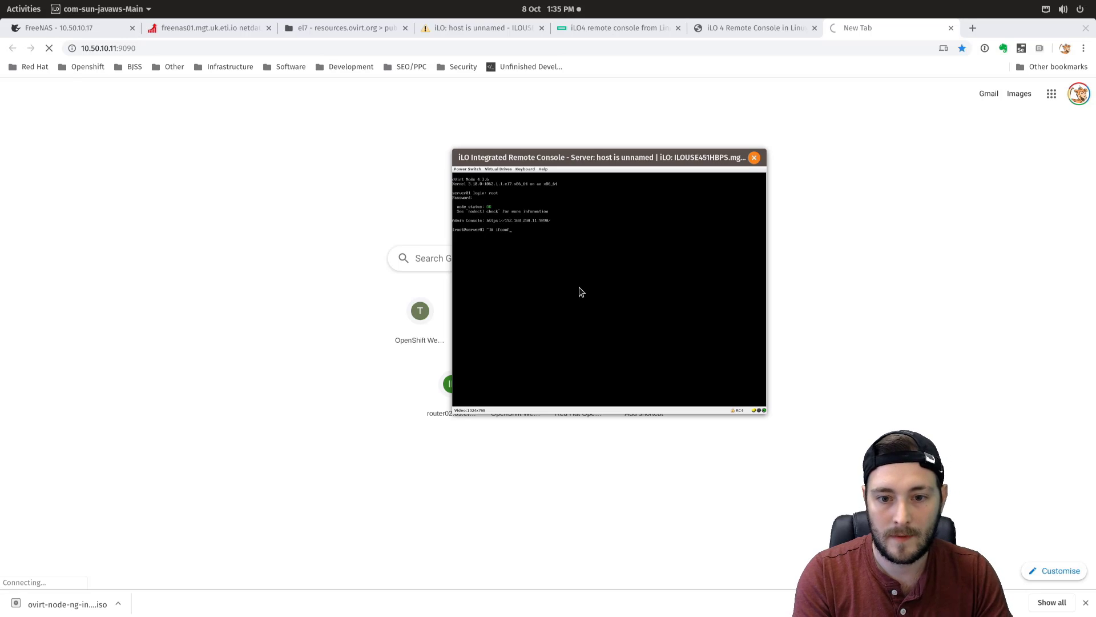
key("Return")
type("ip addr")
key("Return")
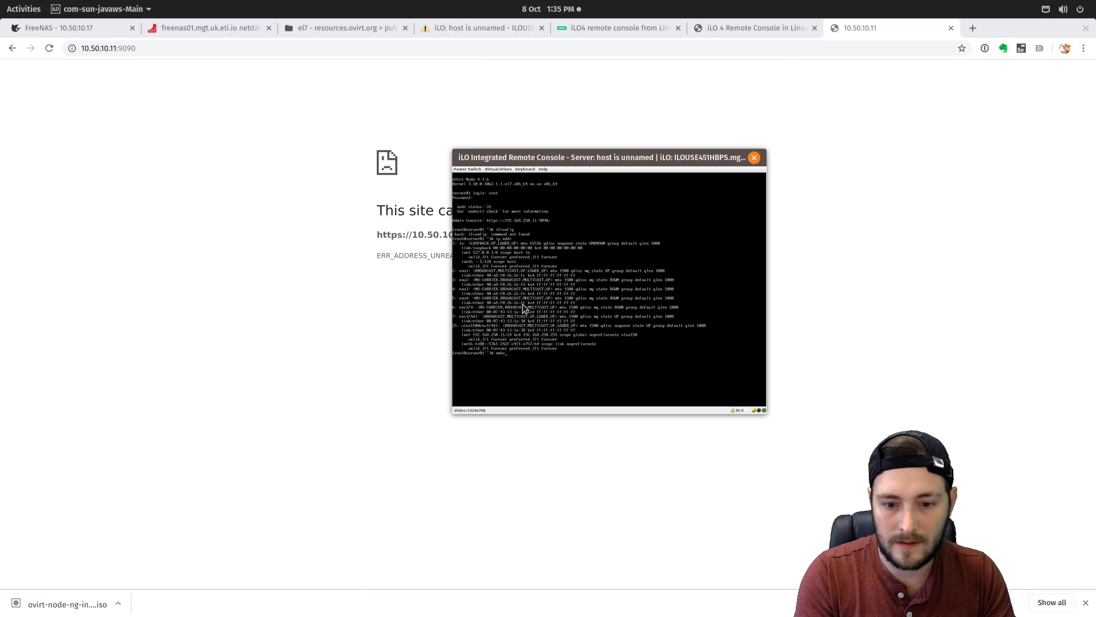
- In nmtui, enable Automatically connect on the eno1 connection and save it
type("i")
key("Return")
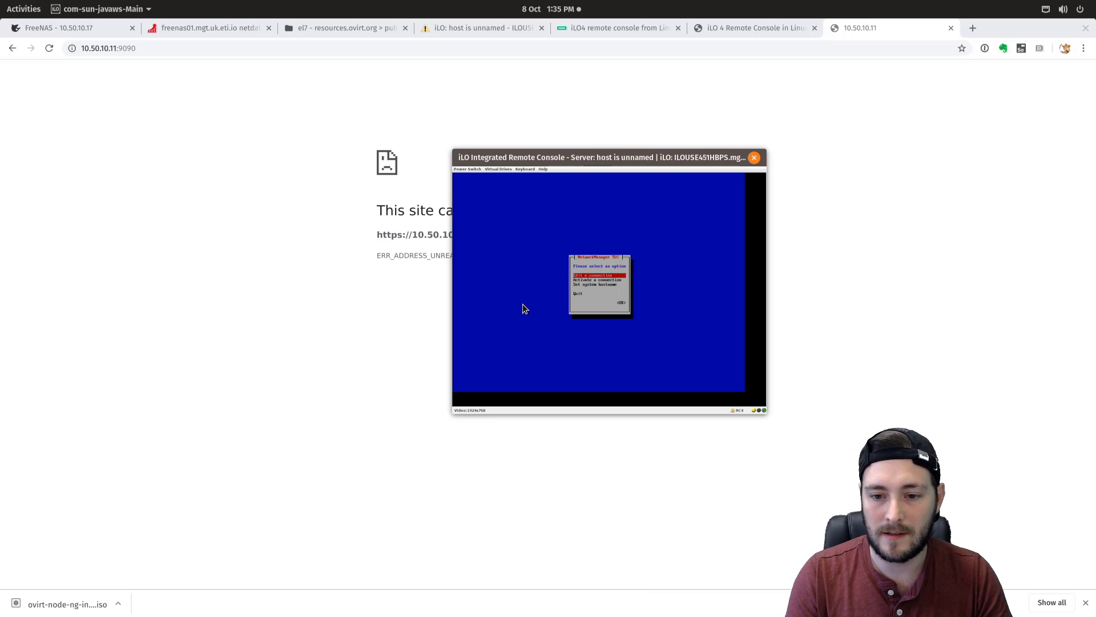
key("Return")
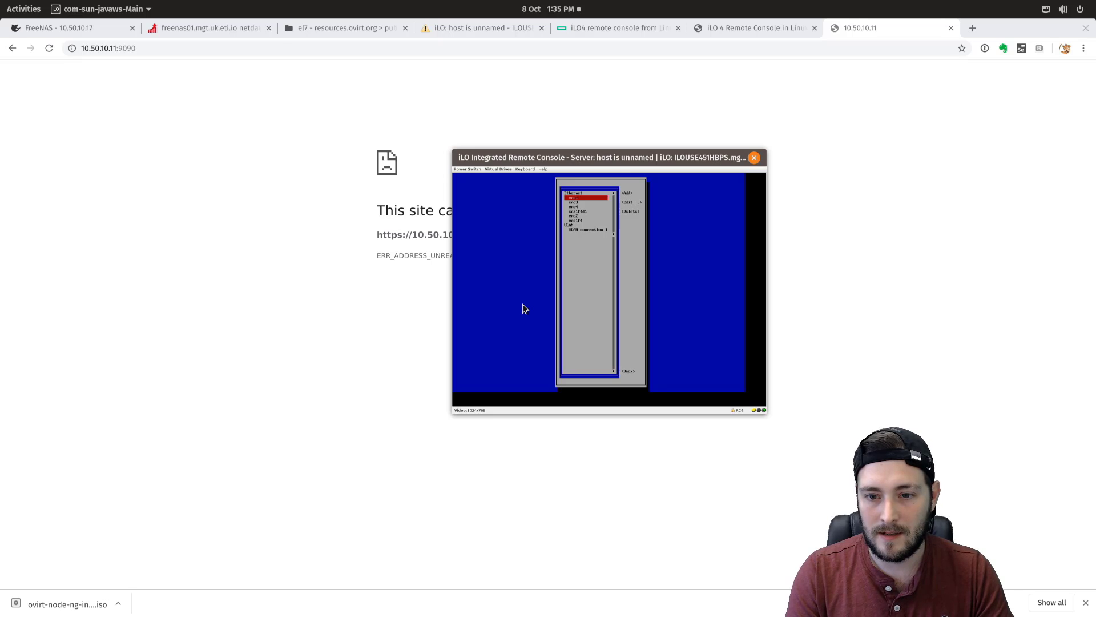
key("Return")
key("Tab")
key("Tab")
key("Tab")
key("Tab")
key("Tab")
key("Tab")
key("Tab")
key("Tab")
key("Tab")
key("Tab")
key("Tab")
key("Tab")
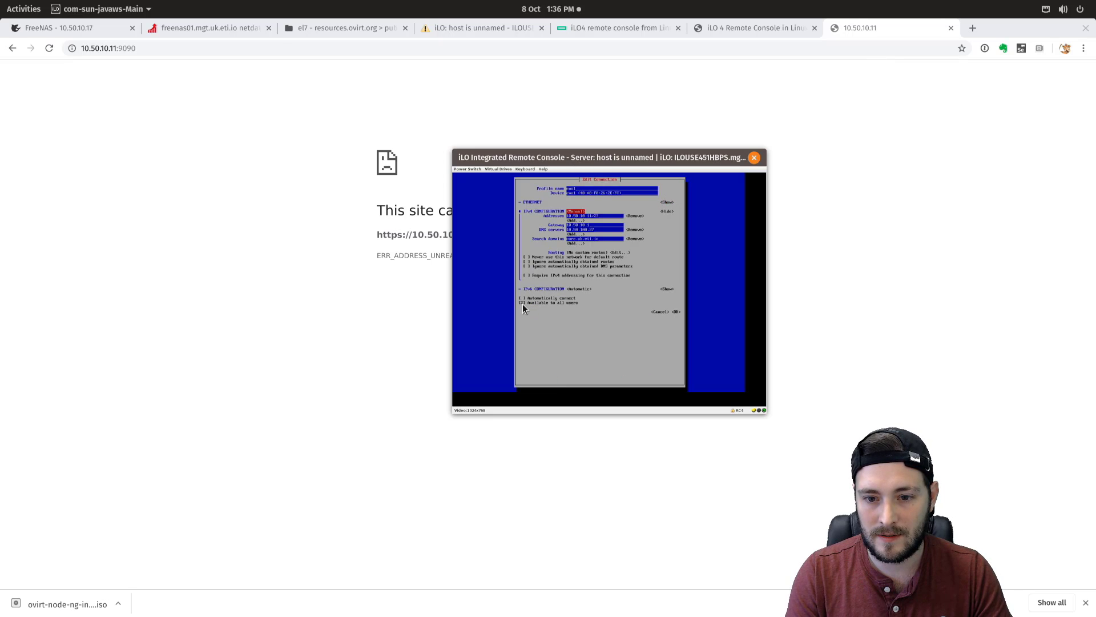
key("Tab")
key("Tab")
key("Tab")
key("Tab")
key("Tab")
key("Tab")
key("Tab")
key("Tab")
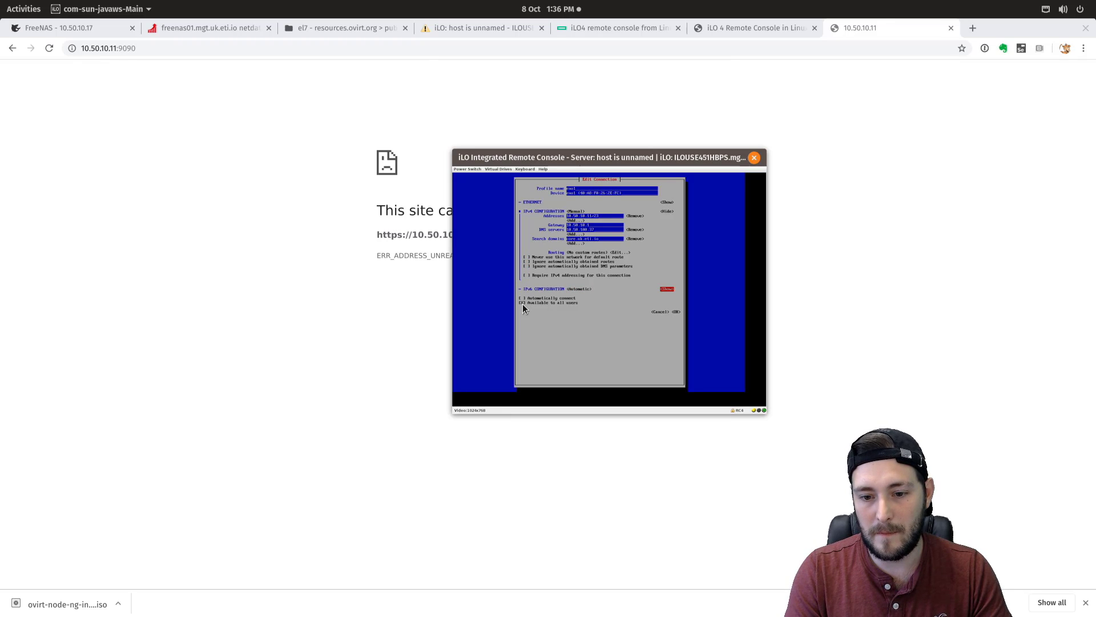
key("Tab")
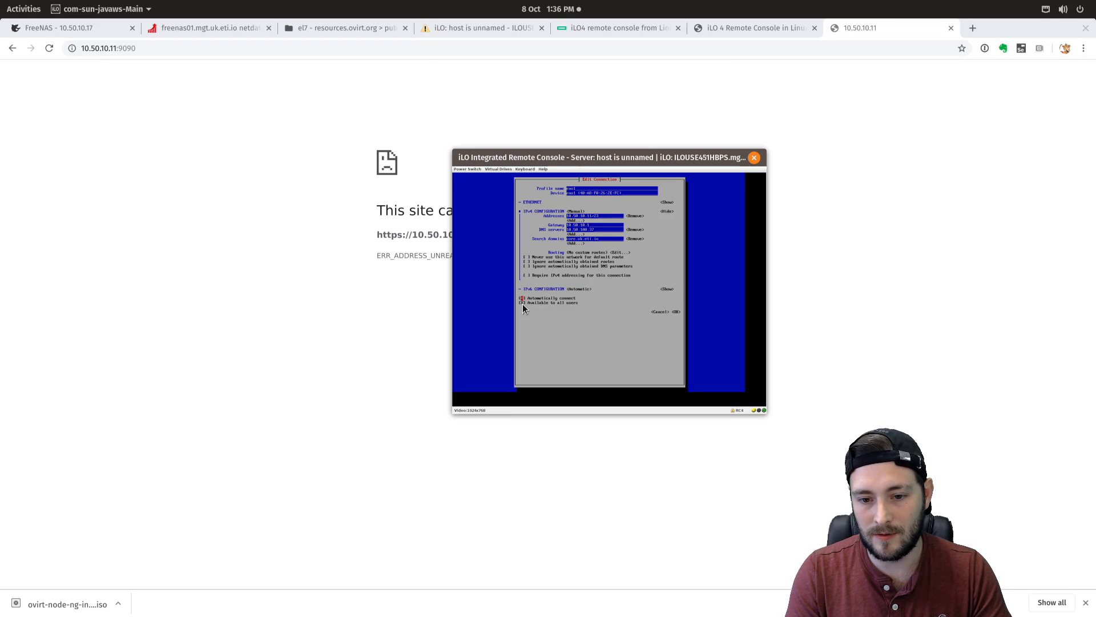
key("Tab")
key("Tab")
key("Tab")
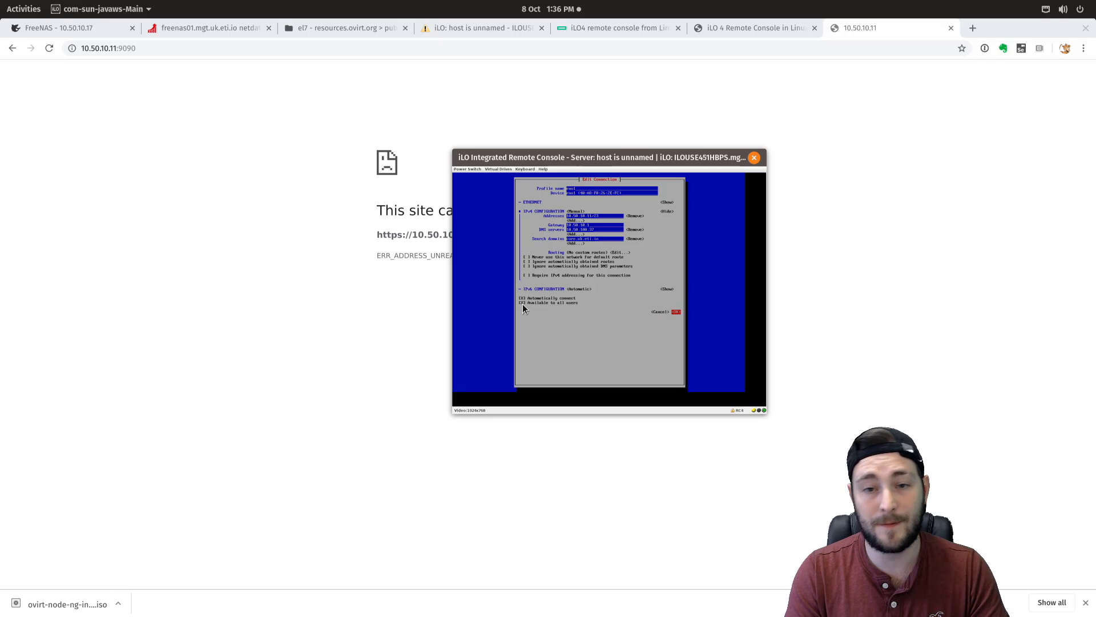
key("Return")
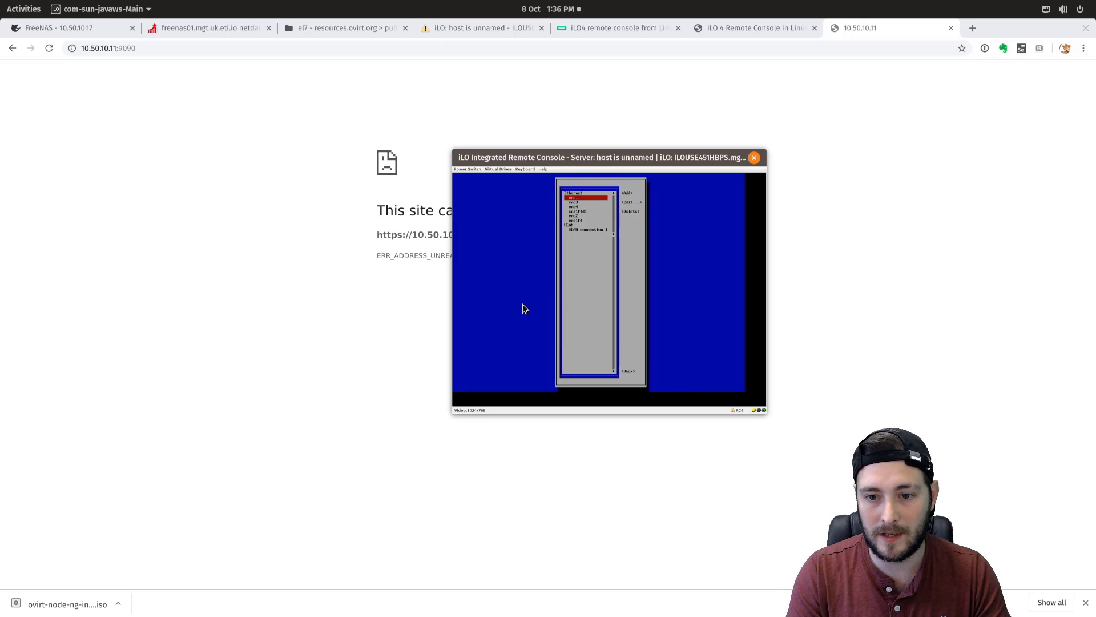
- Leave the connection list and quit nmtui back to the root shell
key("Down")
key("Down")
key("Down")
key("Down")
key("Down")
key("Down")
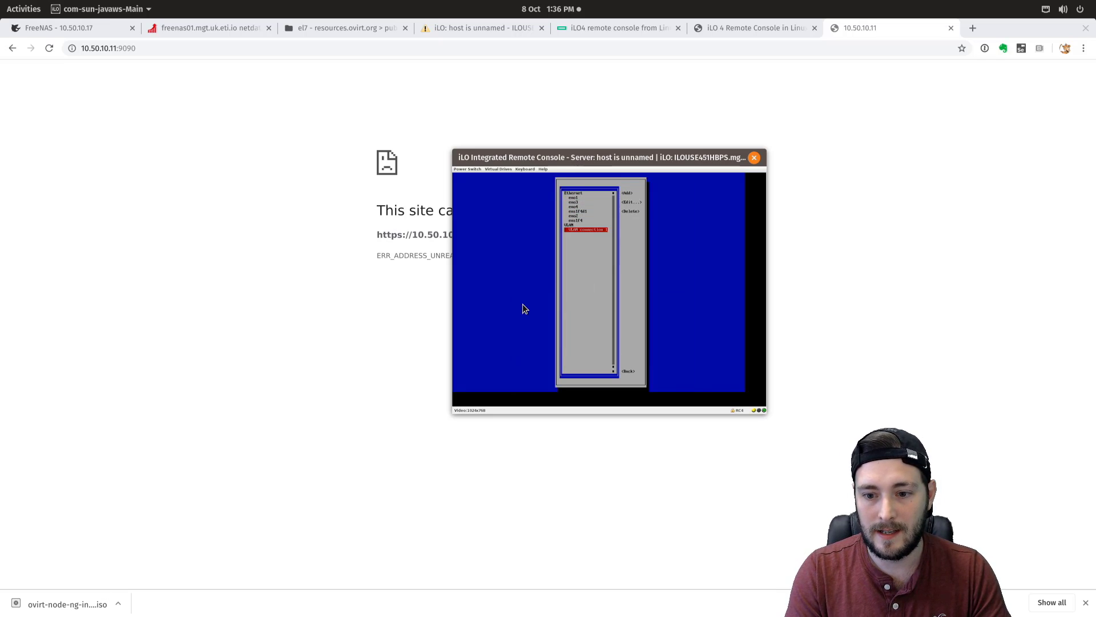
key("Escape")
key("Return")
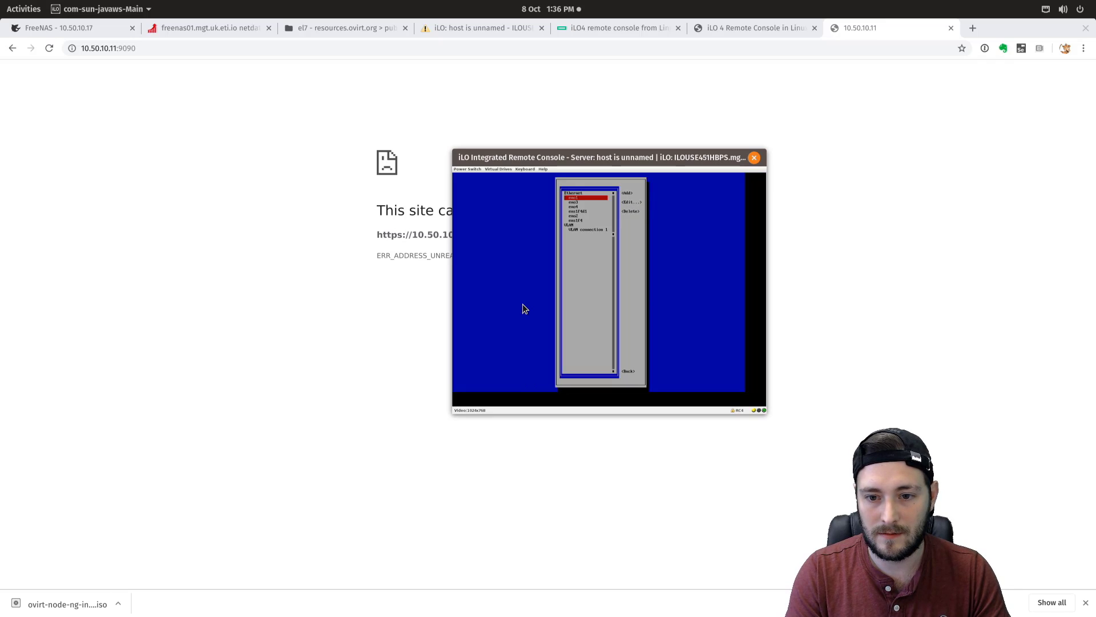
key("Escape")
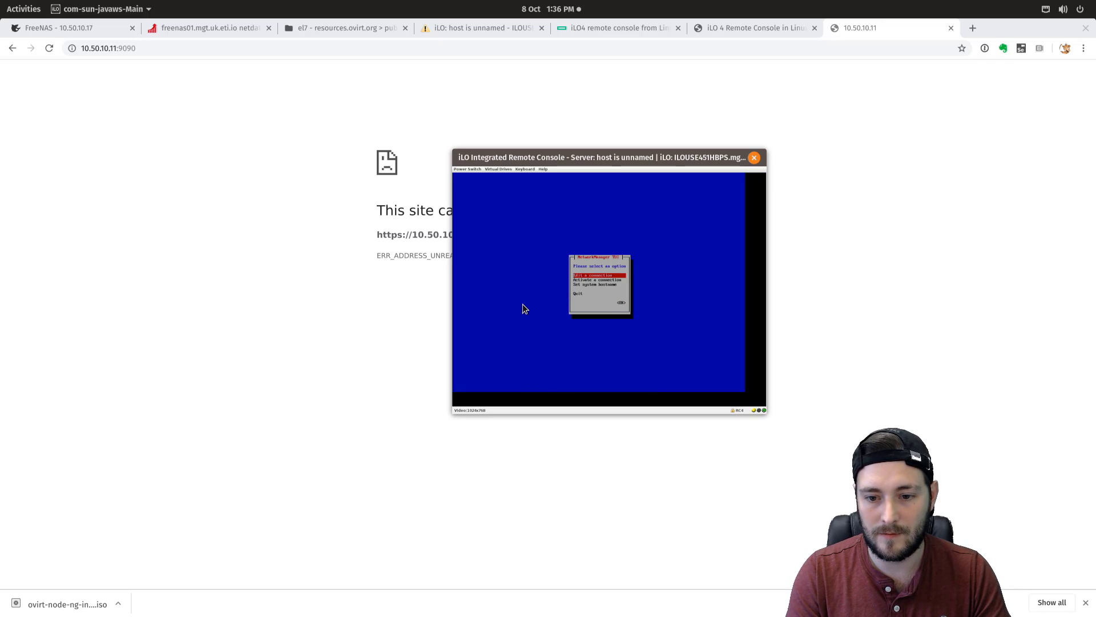
key("Down")
key("Down")
key("Return")
- Re-list the host's interface addresses with ip addr, then reload the node's address in Chrome
type("i")
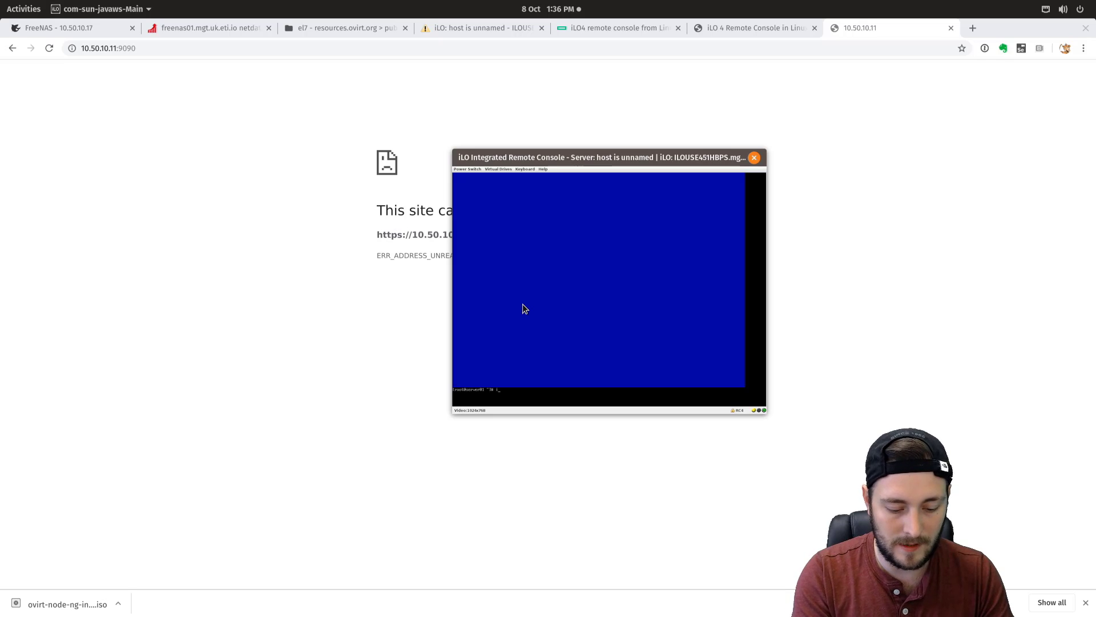
type("p addr")
key("Return")
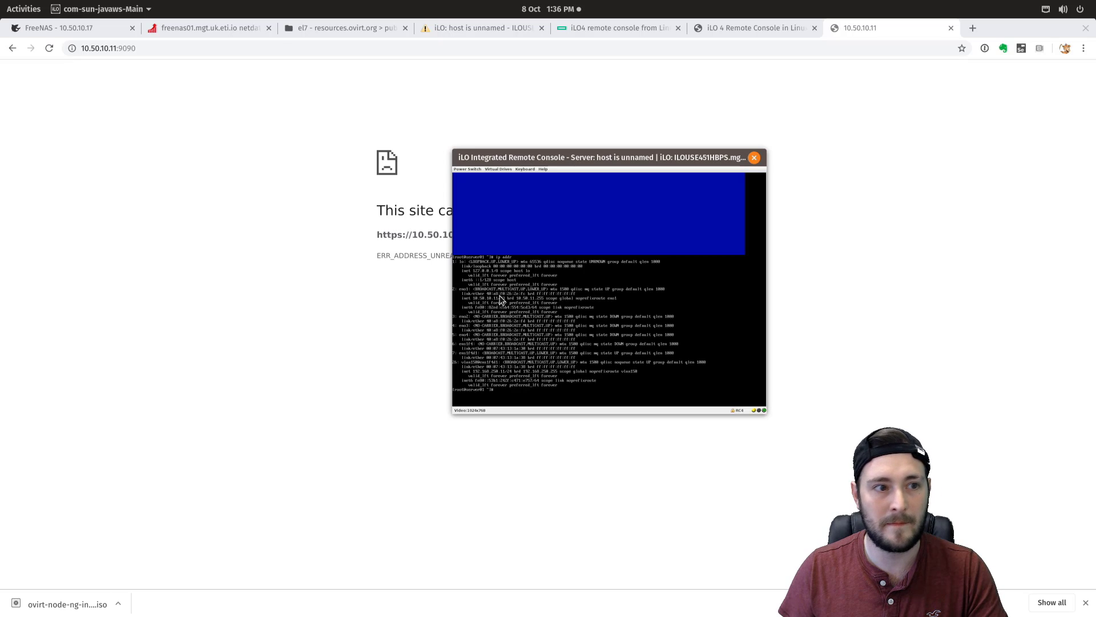
left_click(183, 44)
key("Return")
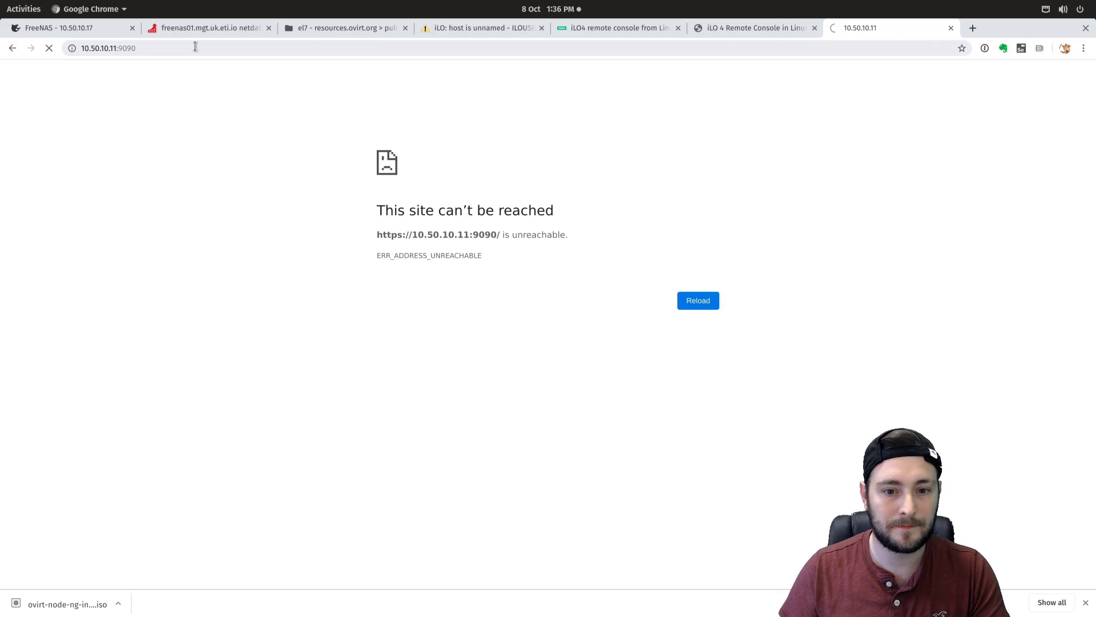
- Load 10.50.10.11:9090 and proceed past the untrusted certificate warning
left_click(200, 47)
key("Return")
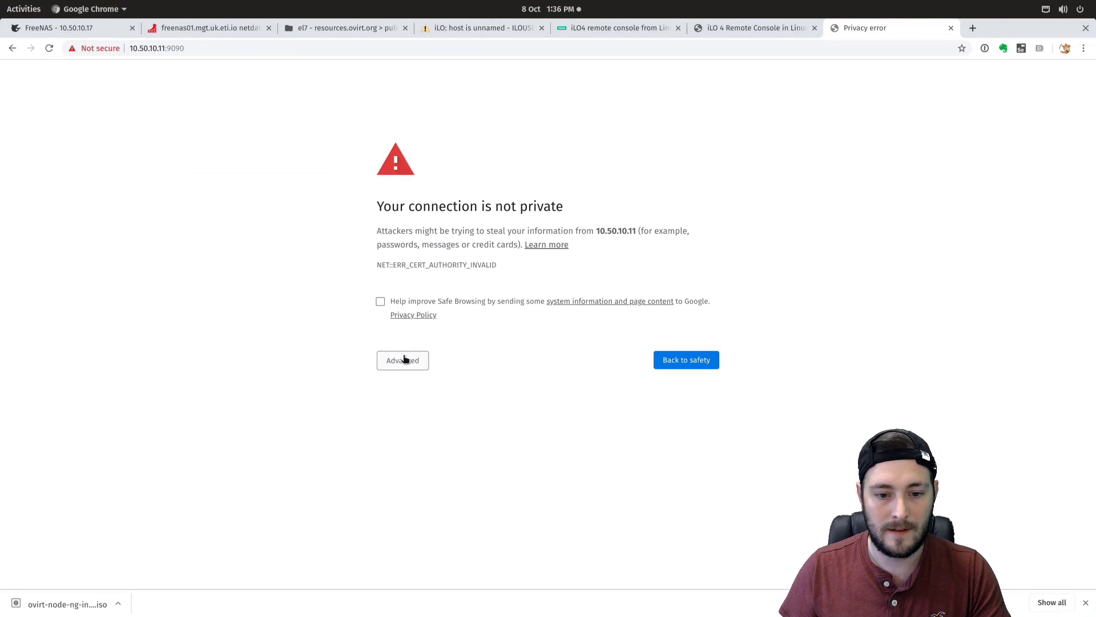
left_click(404, 359)
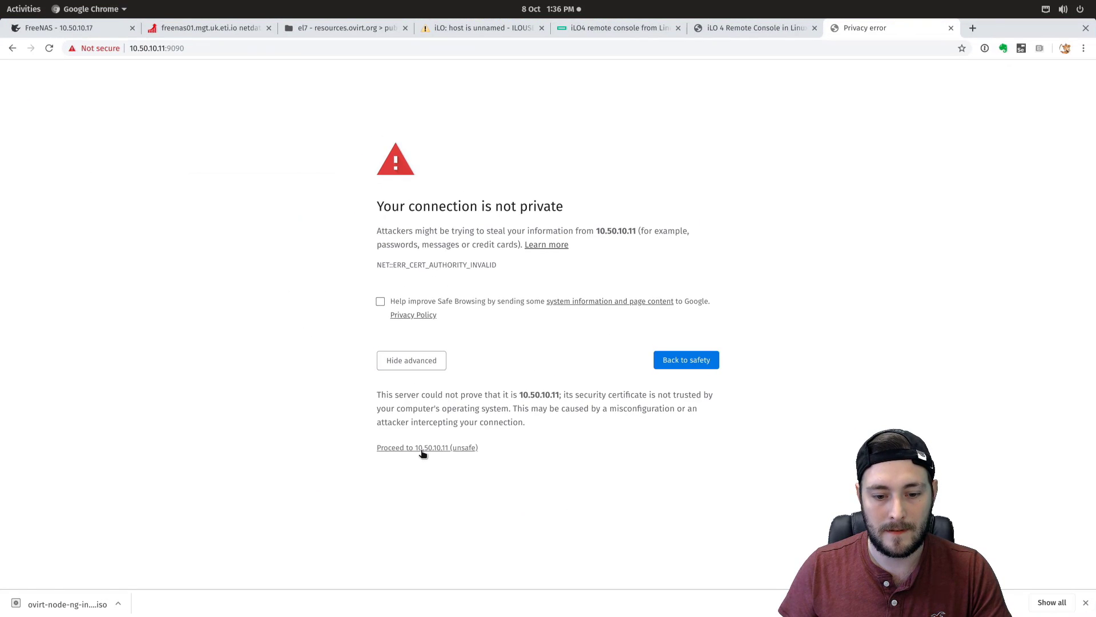
left_click(422, 449)
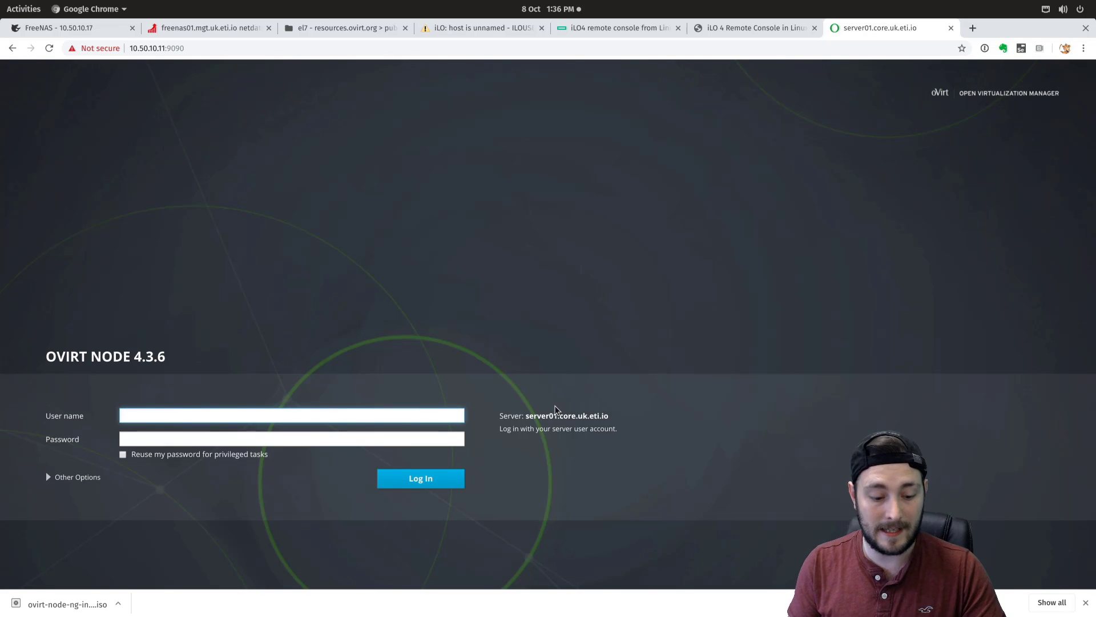
- Log in to Cockpit with user name root and the account password
type("root")
key("Tab")
type("••")
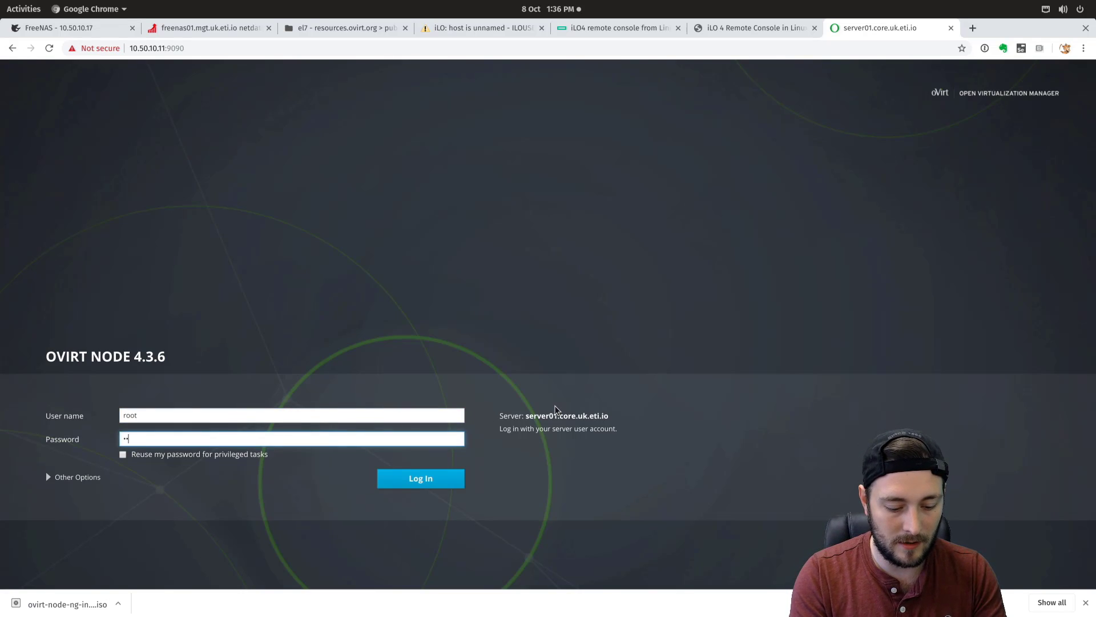
type("••••••••••••••")
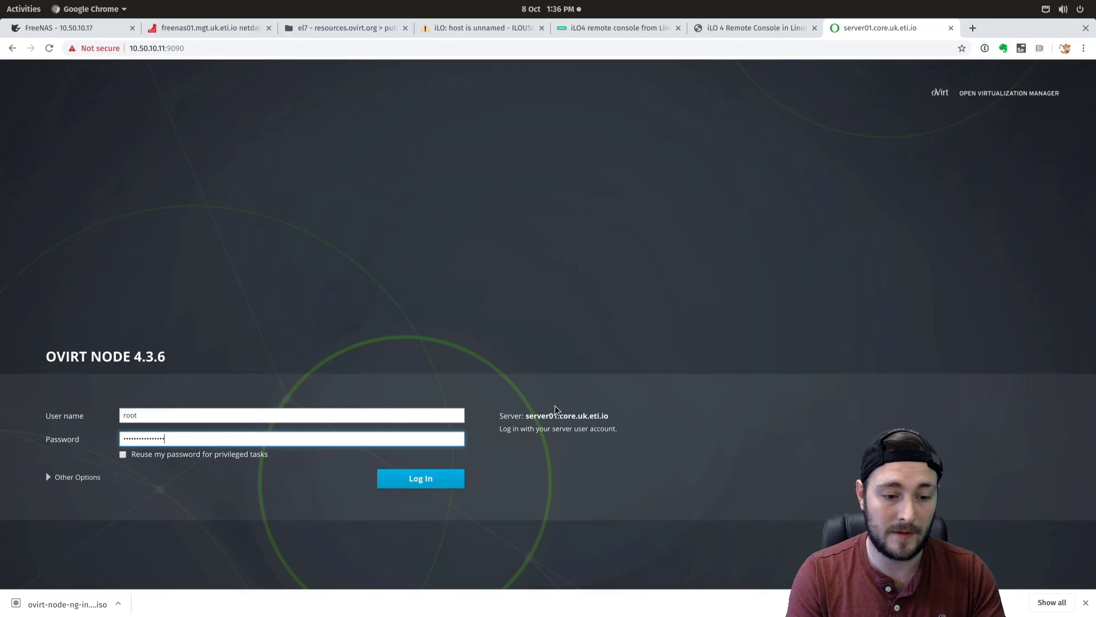
key("Return")
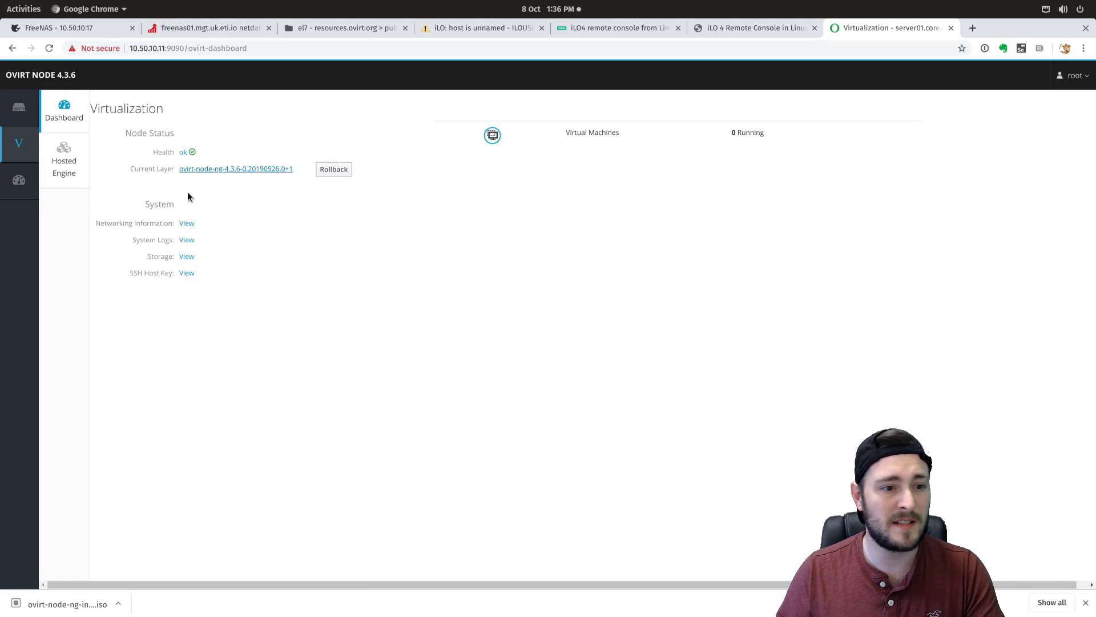
- View the vlan150 interface details (inactive, 192.168.250.11/24) under Networking, then go to System
left_click(187, 224)
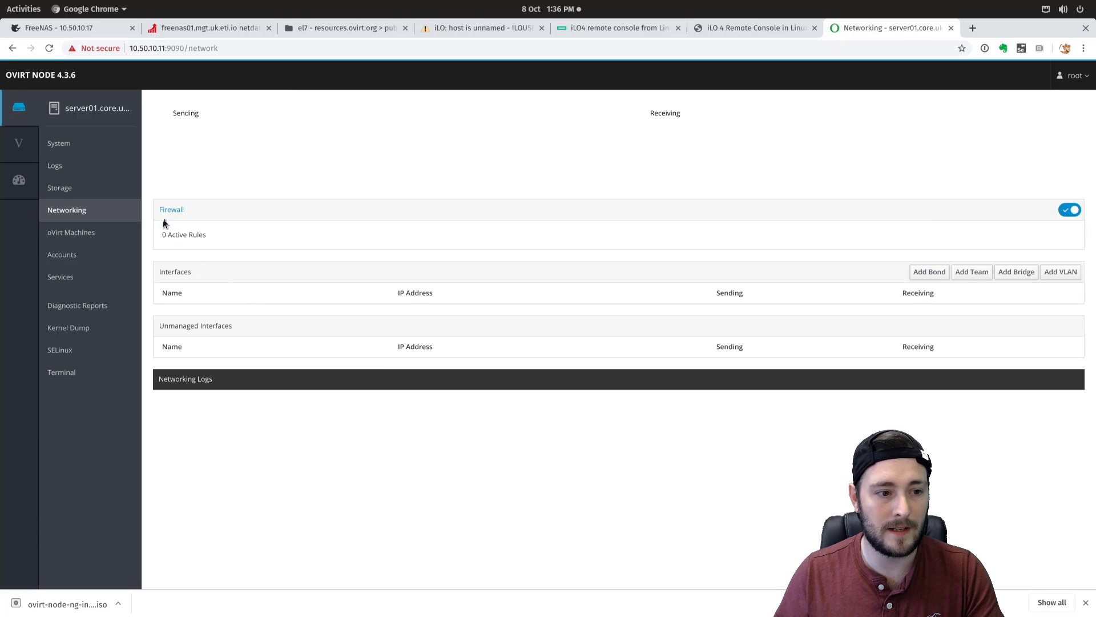
scroll(383, 448, "down", 3)
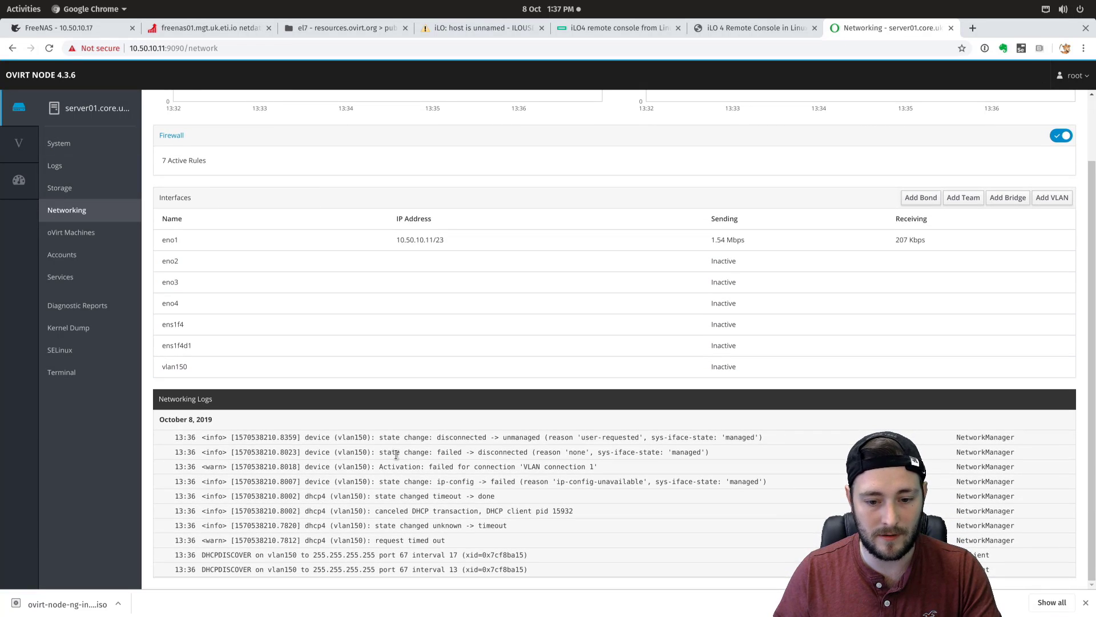
left_click_drag(165, 240, 769, 383)
left_click(798, 366)
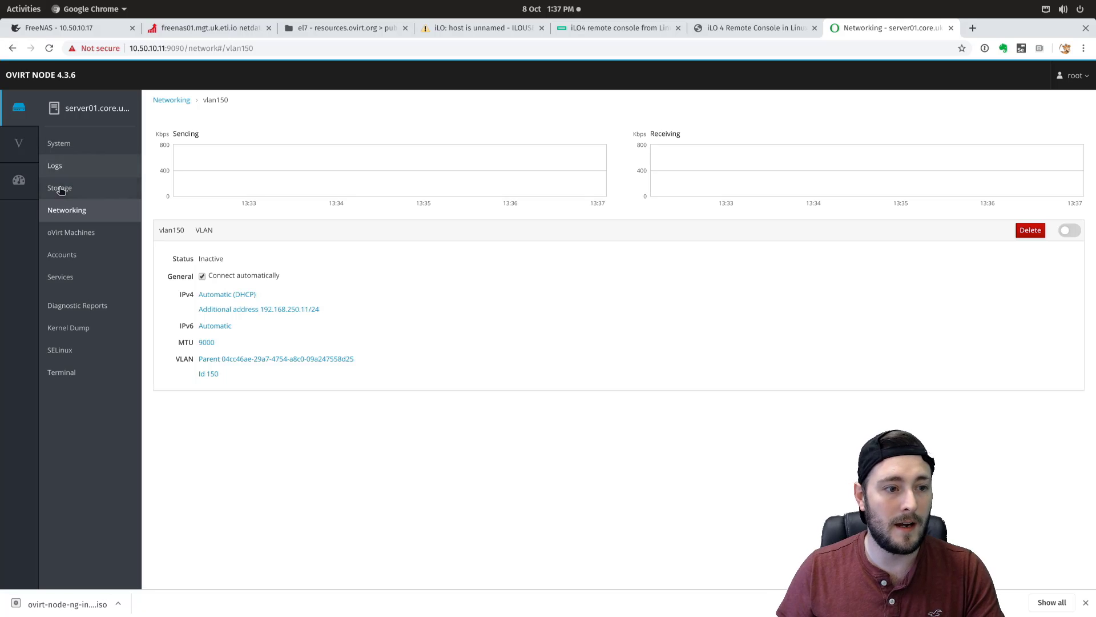
left_click(59, 146)
- Highlight the CPU, Memory & Swap and disk chart labels on the System page
left_click_drag(378, 124, 501, 188)
left_click(499, 184)
left_click_drag(371, 198, 441, 256)
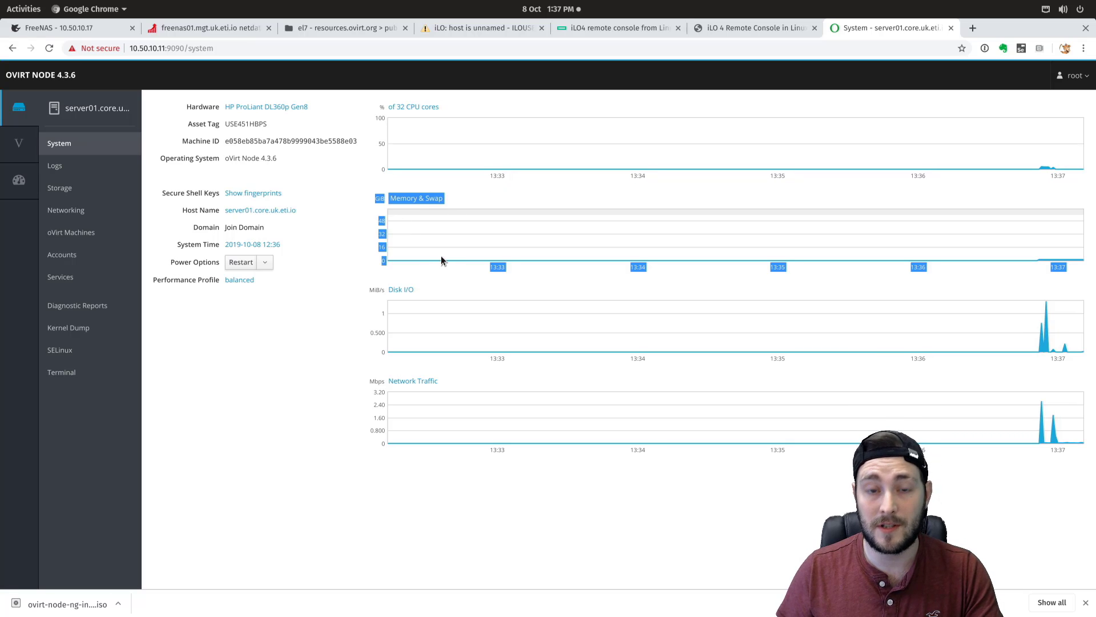
left_click(342, 309)
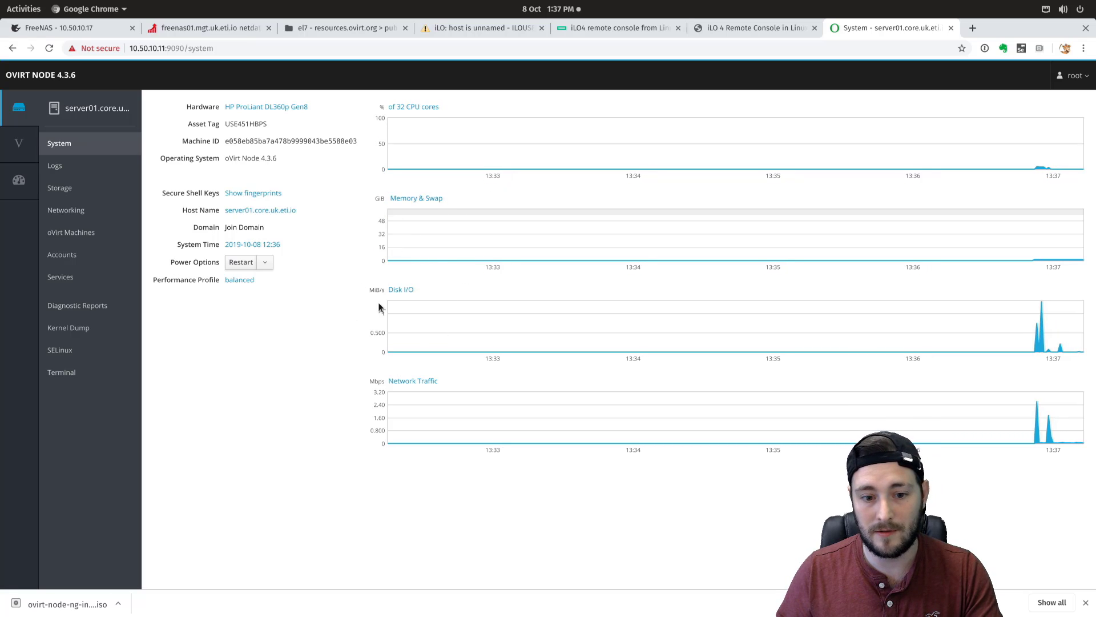
left_click_drag(368, 331, 427, 360)
left_click(427, 361)
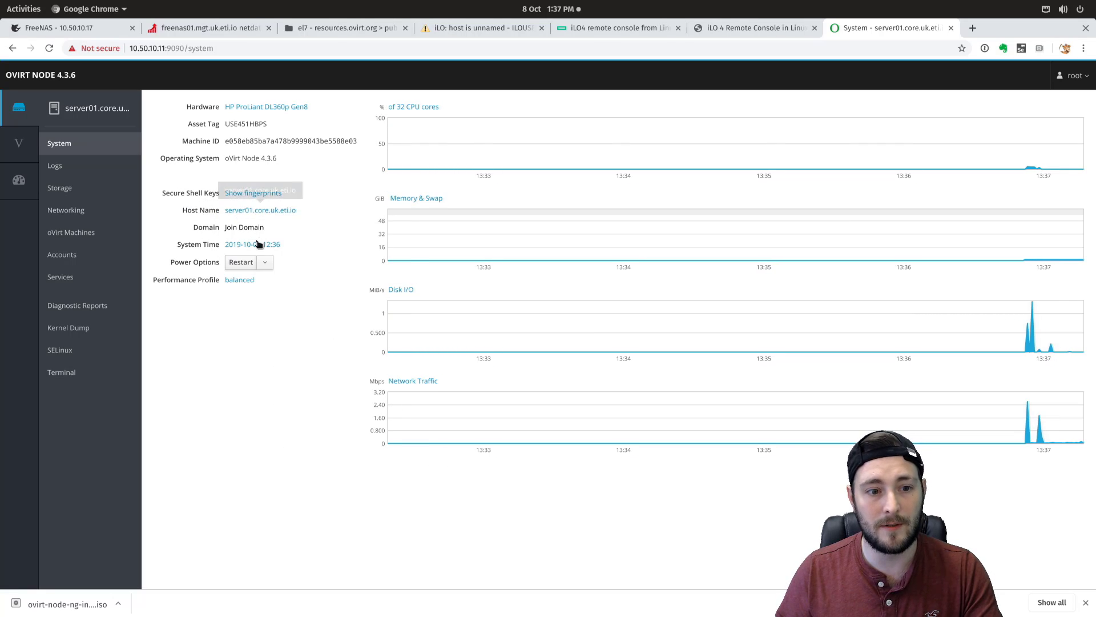
- Check the Domain and Join Domain settings, then open the System Services list
triple_click(217, 227)
mouse_move(247, 225)
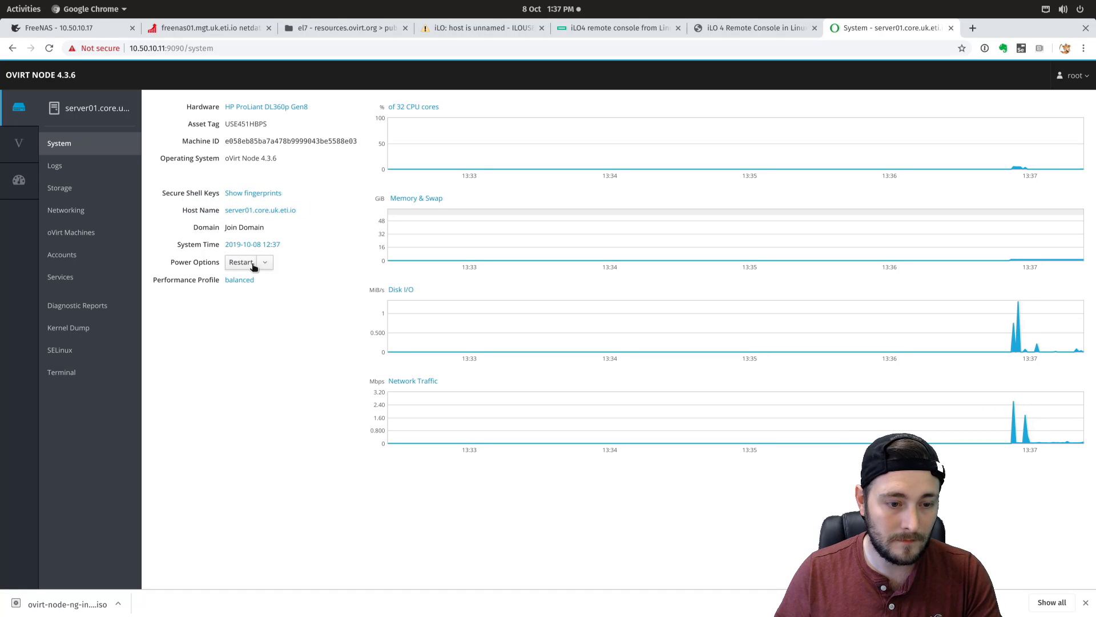
left_click_drag(198, 227, 262, 229)
left_click(251, 228)
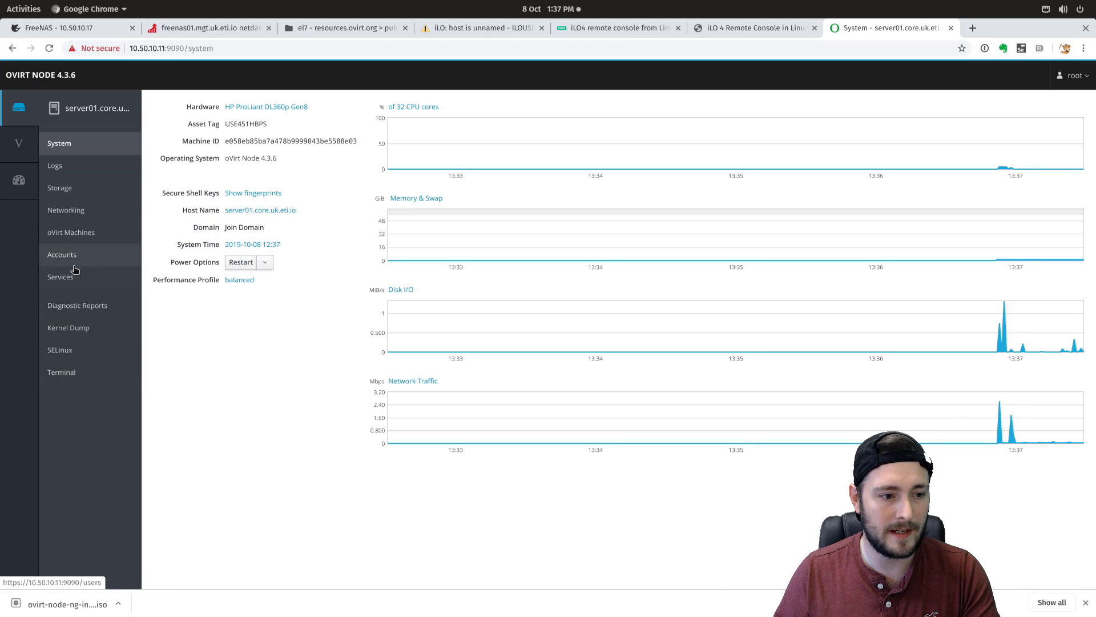
left_click(61, 276)
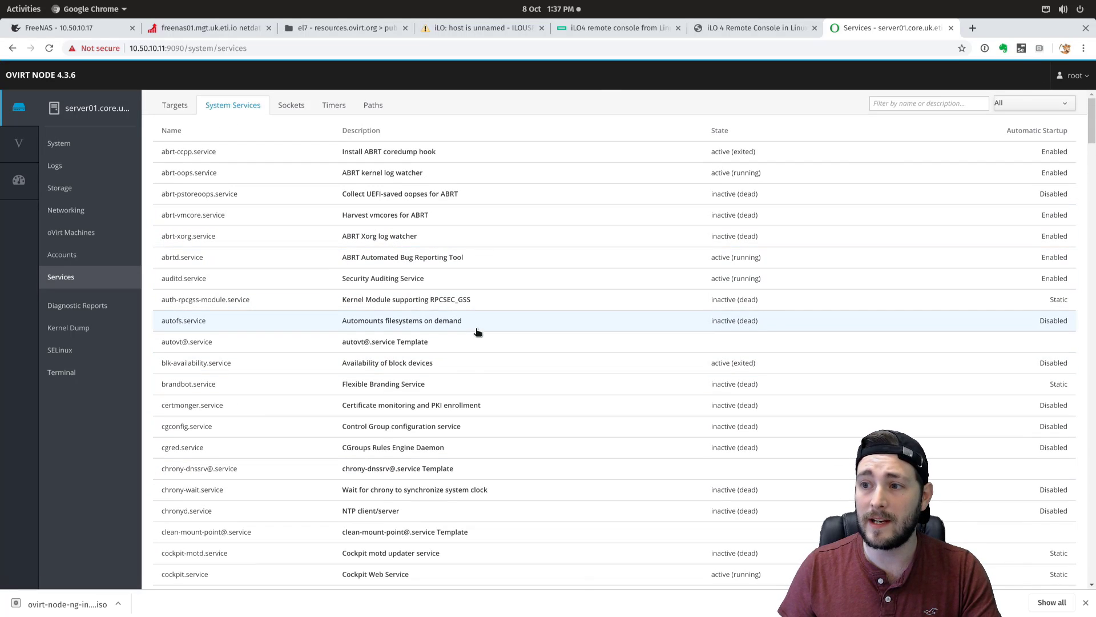
- Filter the services list for 'ssh' and open the sshd.service details
scroll(482, 314, "down", 3)
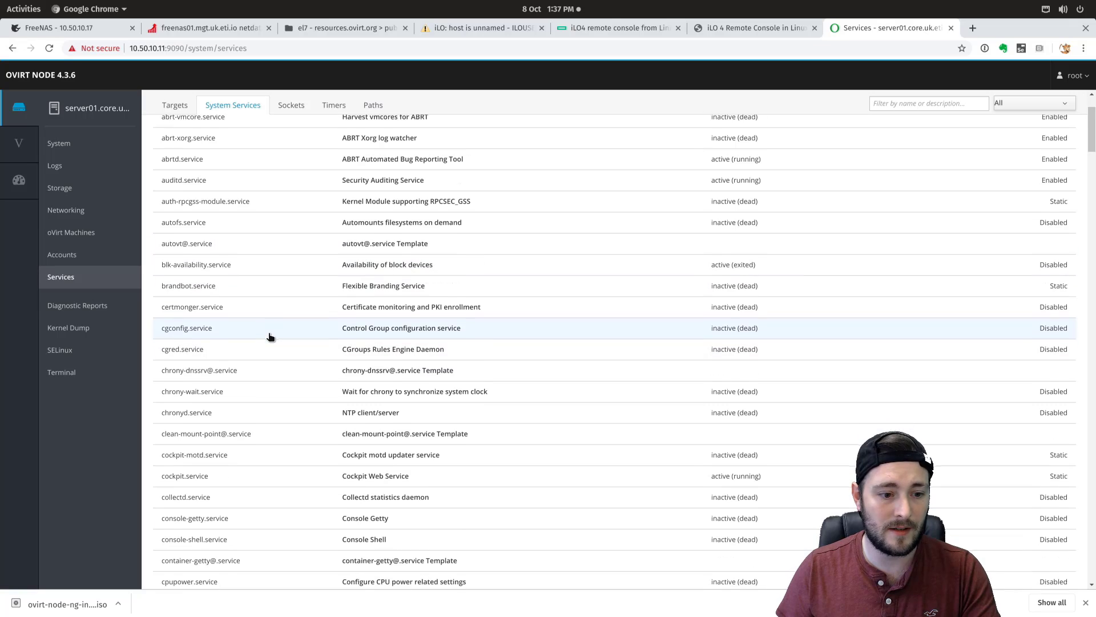
scroll(268, 335, "down", 16)
scroll(274, 440, "down", 15)
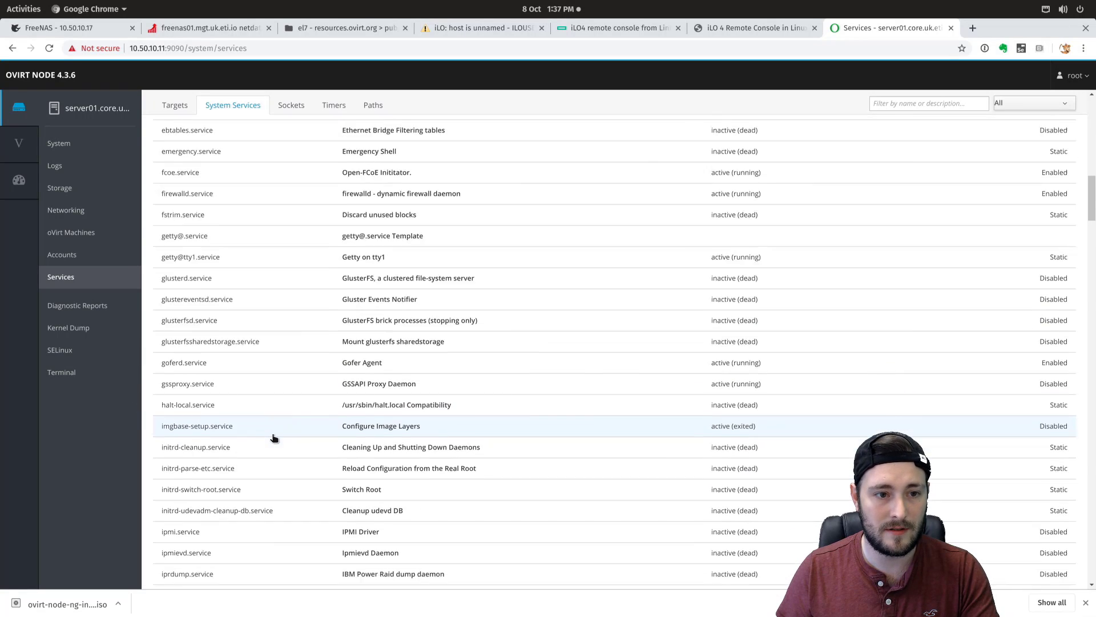
left_click(895, 106)
type("ssh")
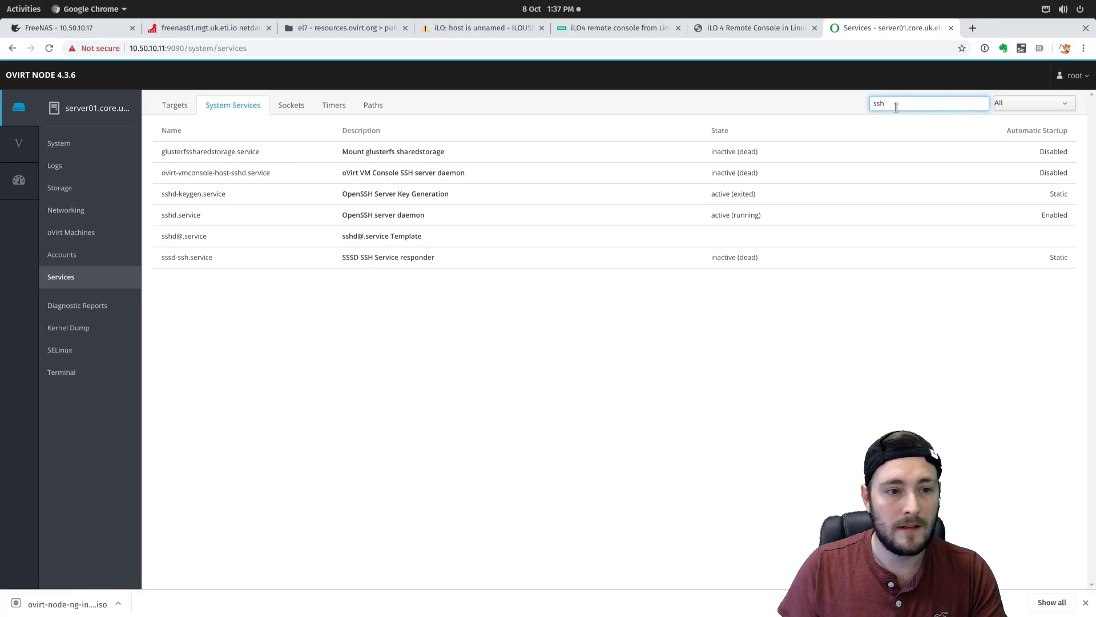
left_click(204, 216)
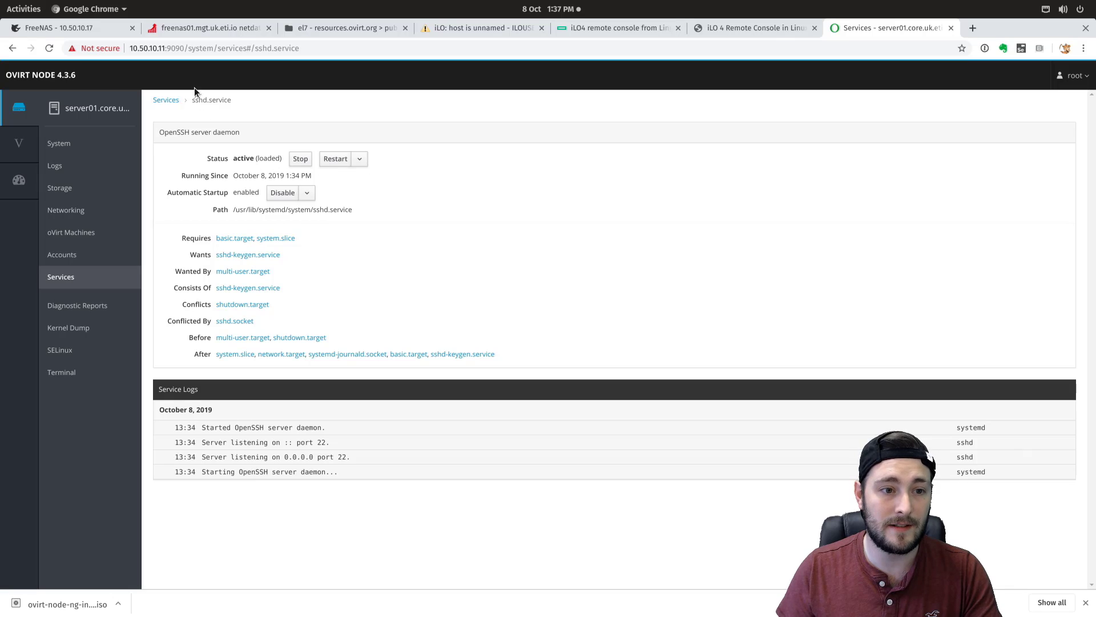
- Look over sshd's Restart options, then open the SELinux policy page
left_click(358, 160)
left_click(385, 185)
mouse_move(33, 199)
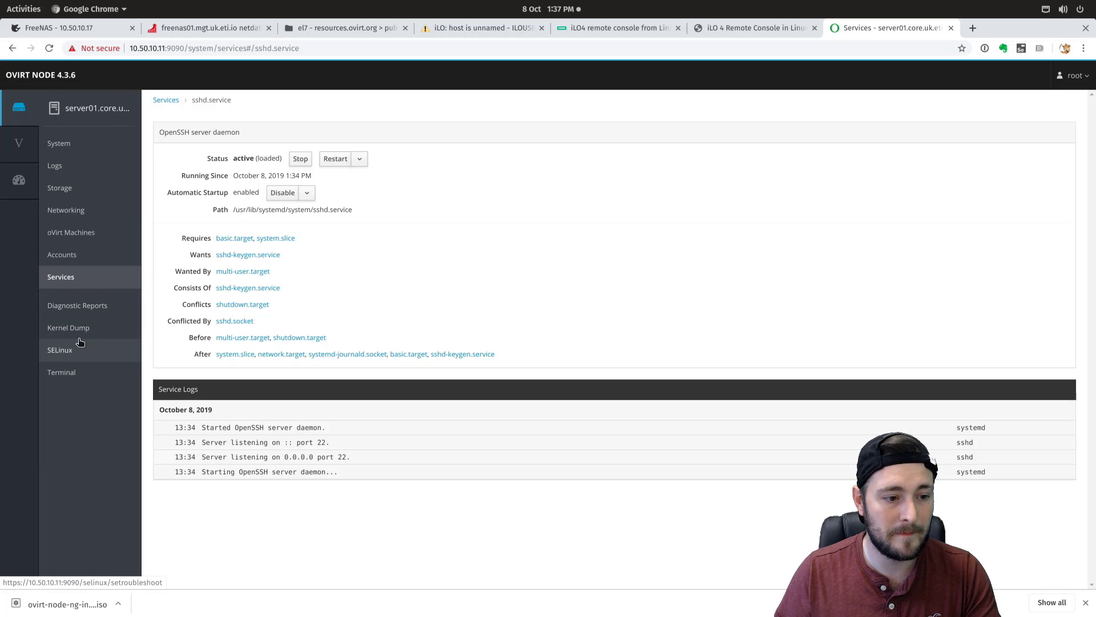
left_click(76, 358)
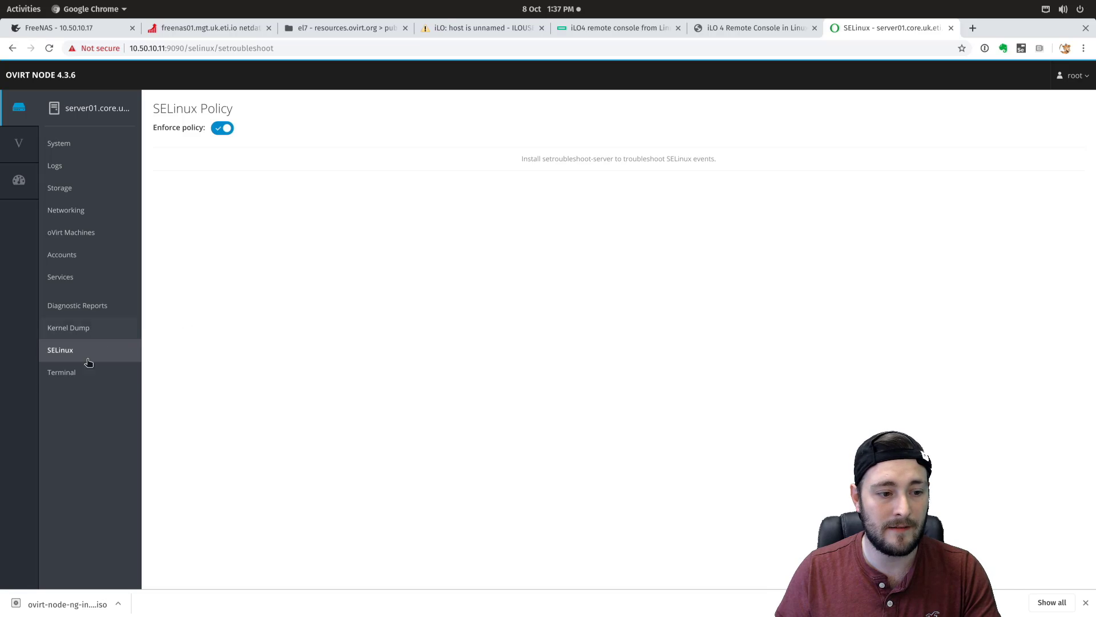
- Run top in the host terminal, quit it, then view the error-level logs
left_click(66, 376)
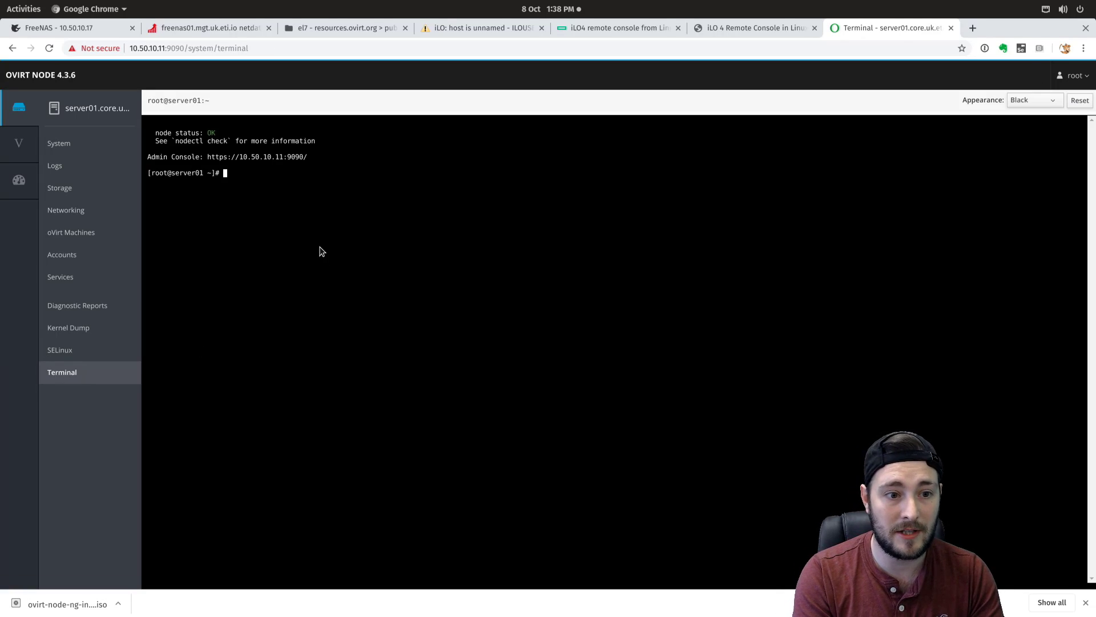
type("iftop")
key("Return")
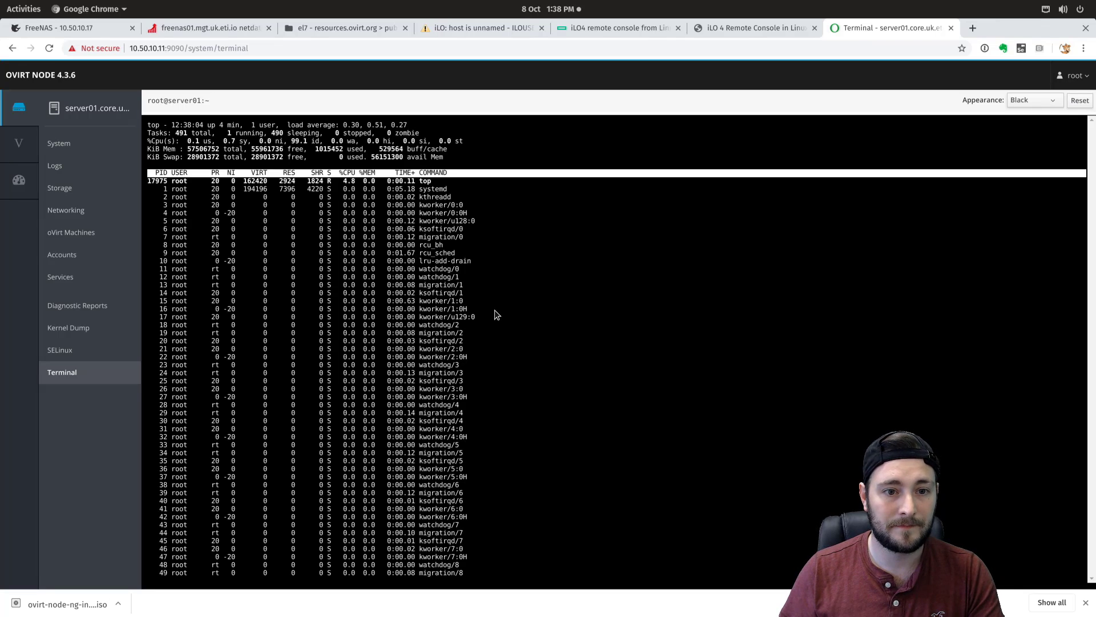
key("q")
left_click(66, 166)
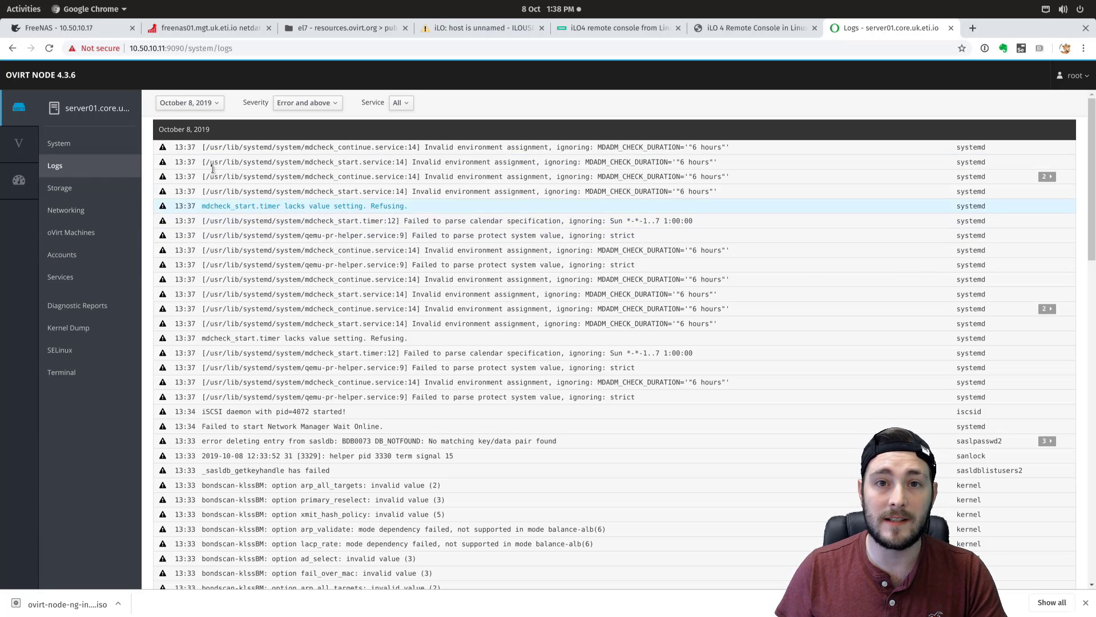
- Open Virtualization > Hosted Engine, browse the Dashboard and server01 logs, then return to Hosted Engine
left_click(34, 143)
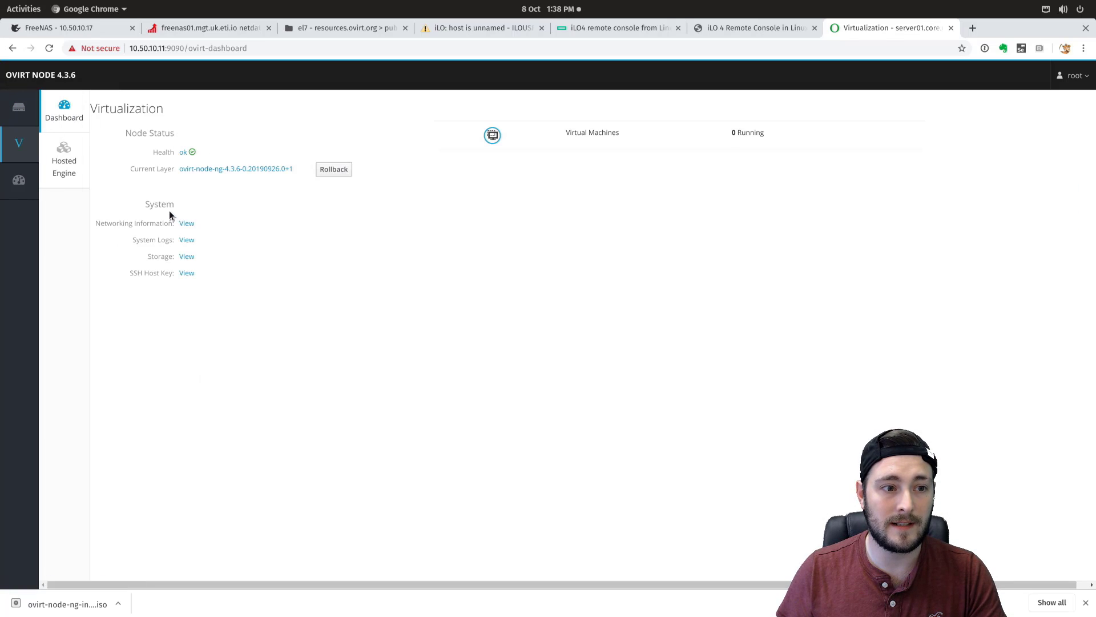
left_click(69, 159)
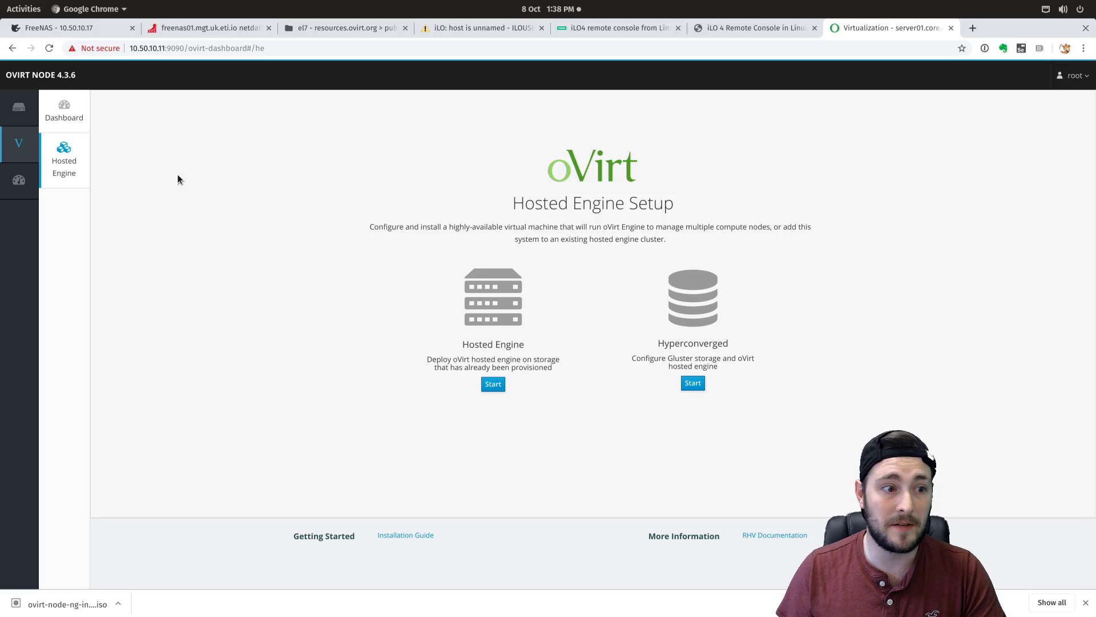
left_click(19, 180)
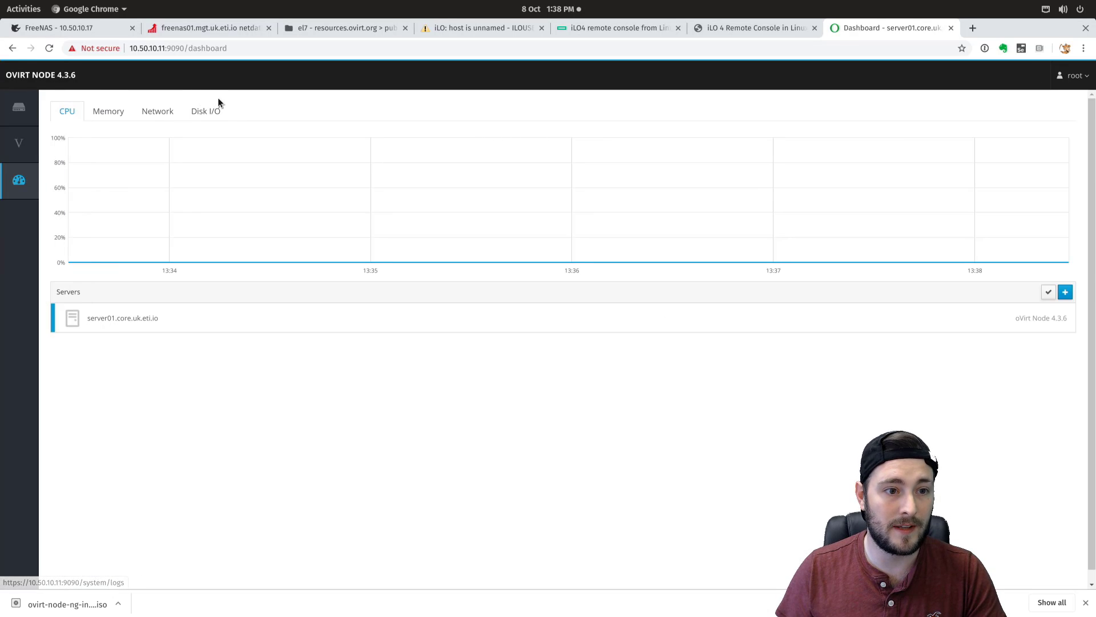
left_click(50, 106)
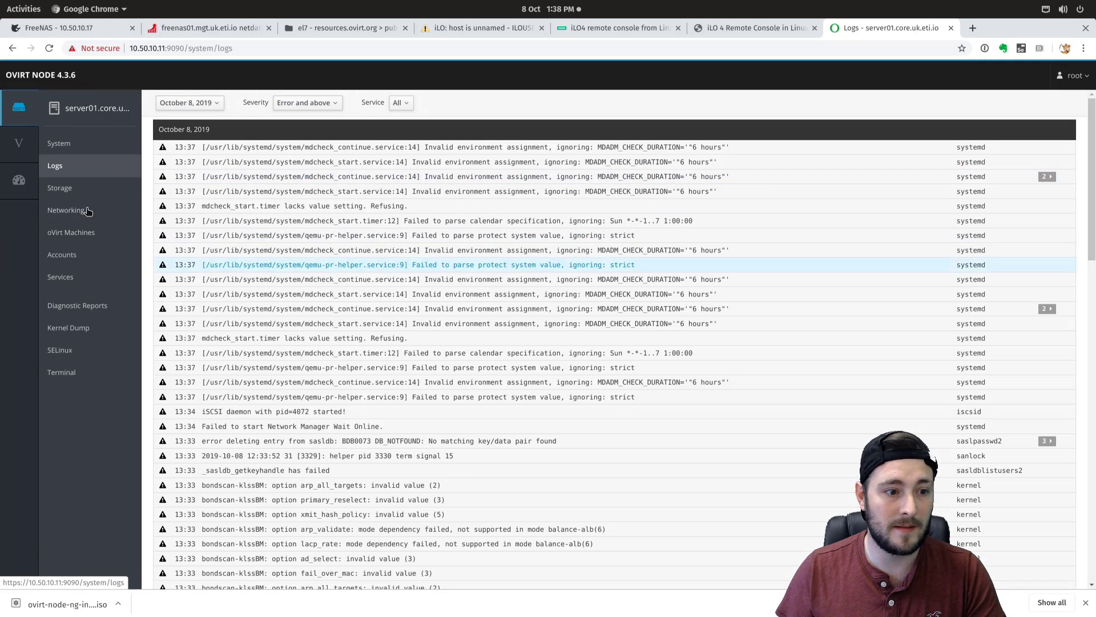
left_click(21, 148)
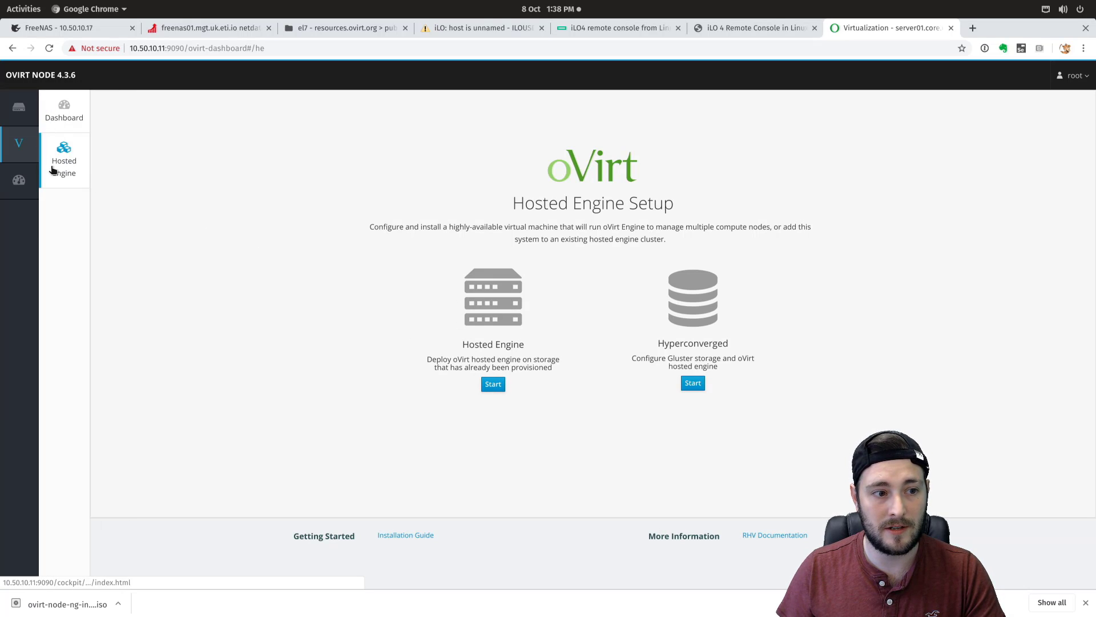
- Start the Hosted Engine deployment wizard and switch to the FreeNAS tab while it loads
left_click(493, 384)
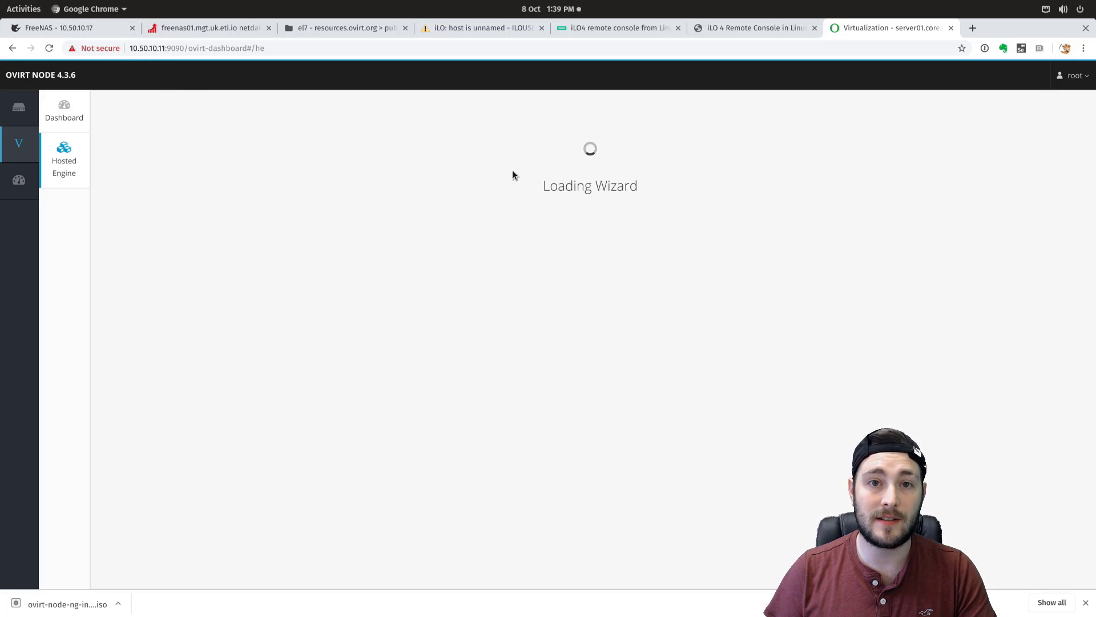
left_click(84, 29)
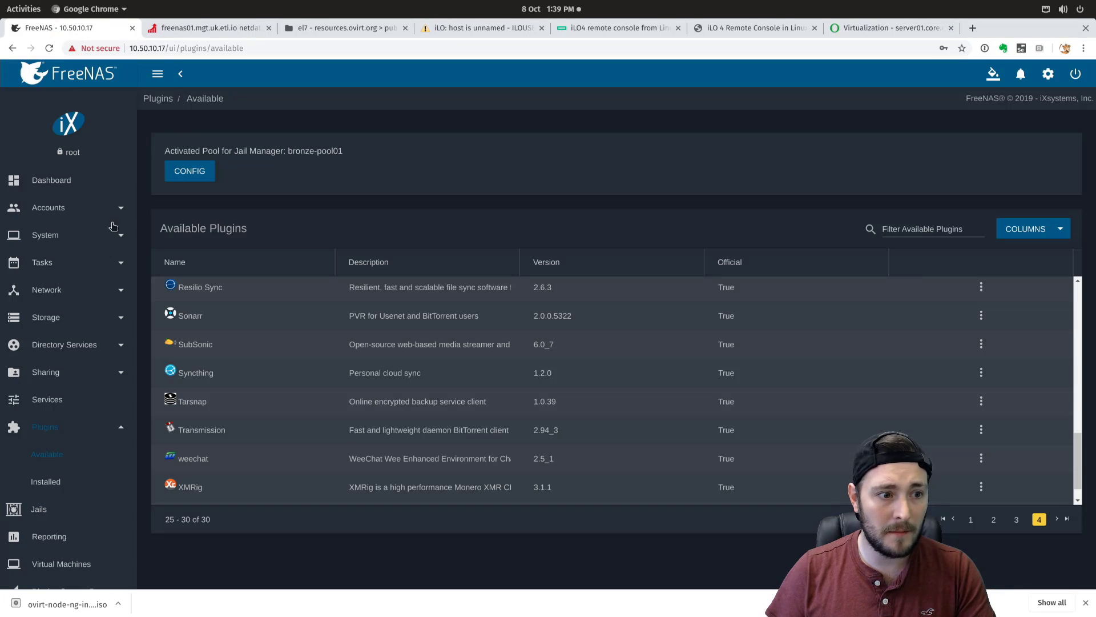
- Go to the FreeNAS dashboard and open Storage > Pools
left_click(197, 49)
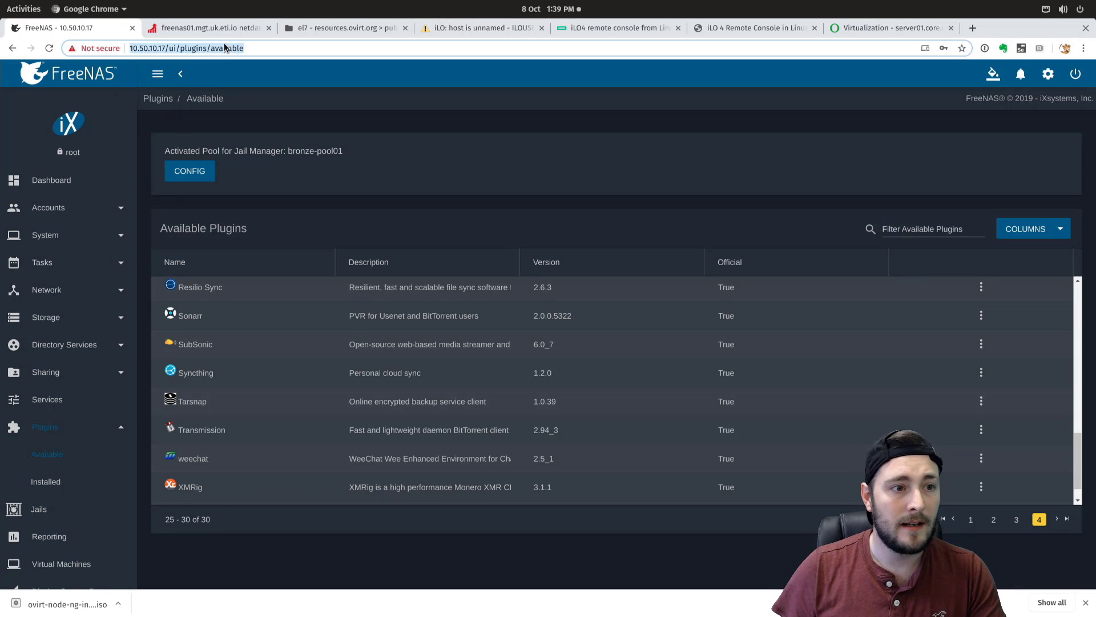
left_click(119, 66)
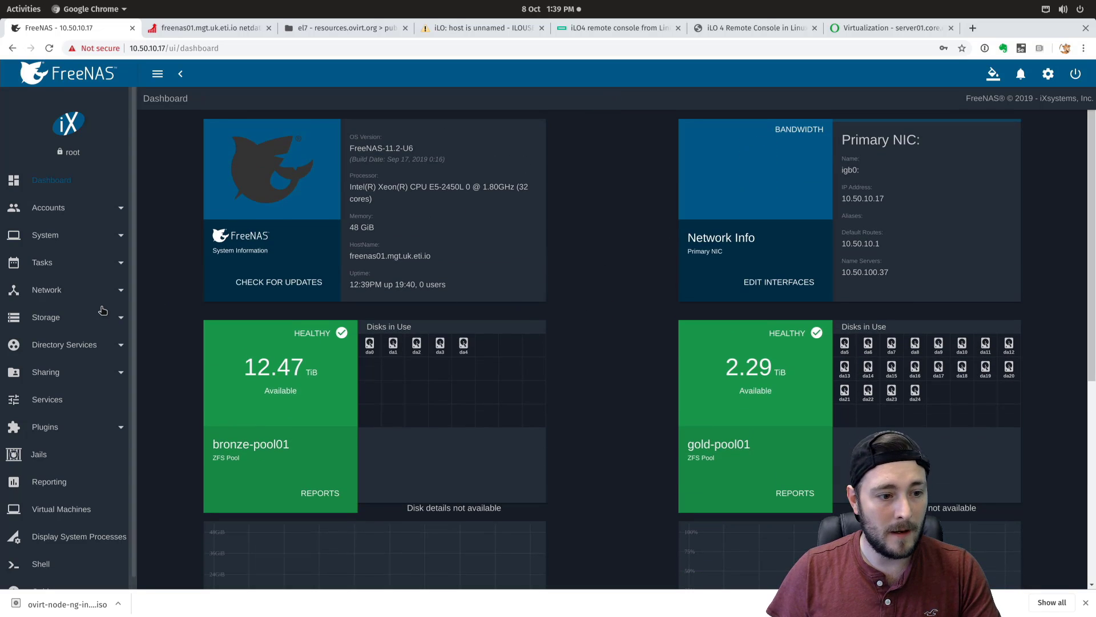
left_click(78, 319)
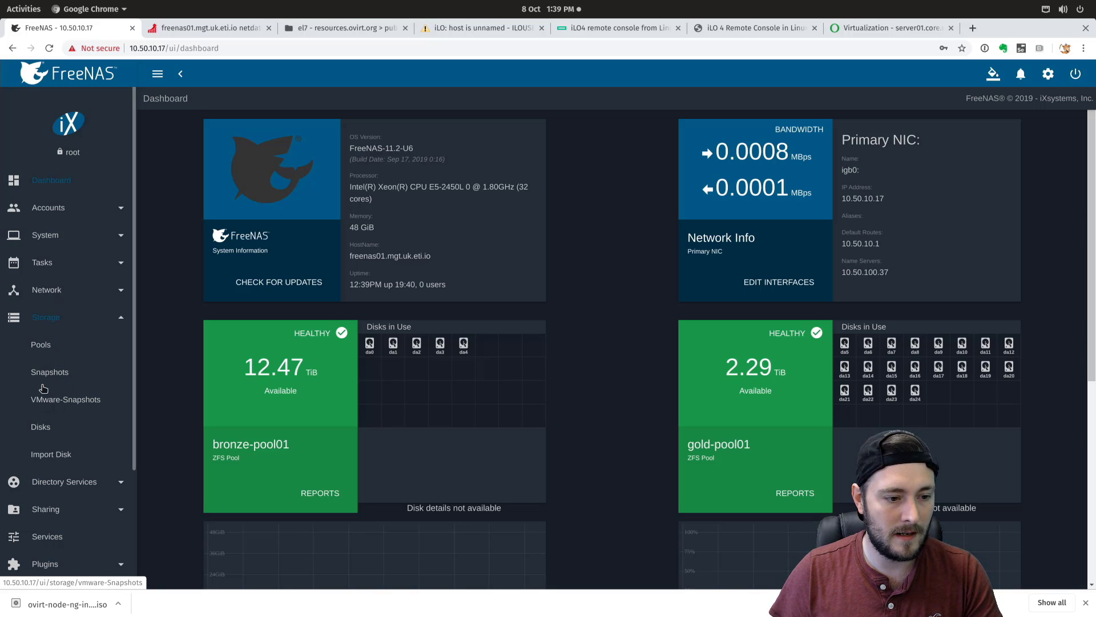
left_click(43, 345)
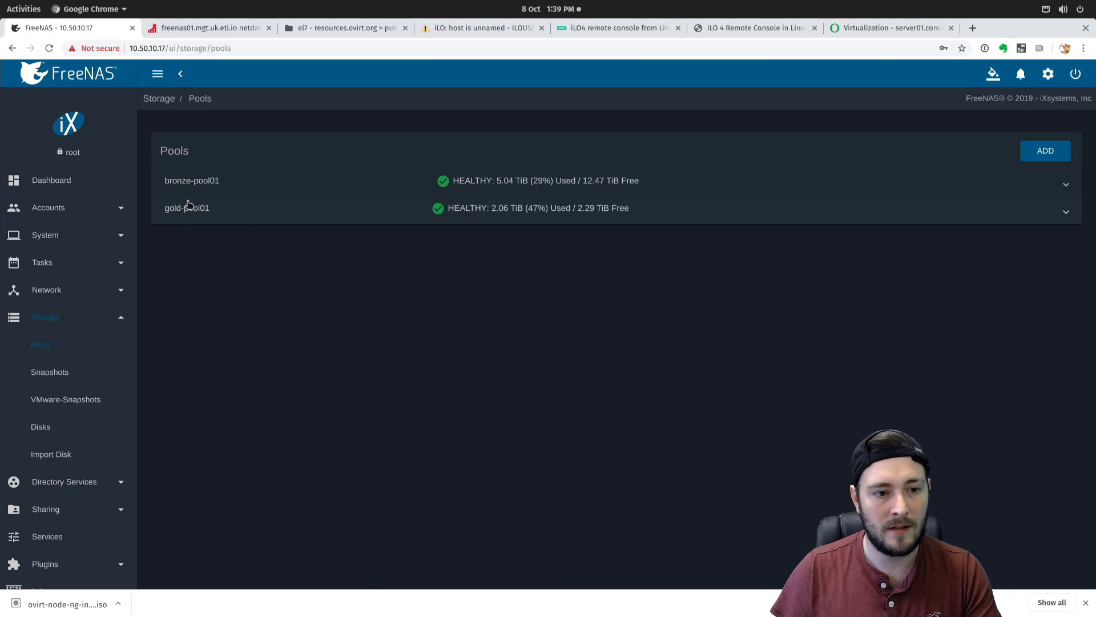
- Expand gold-pool01 and begin adding a new zvol to its dataset
left_click(1066, 184)
left_click(1066, 185)
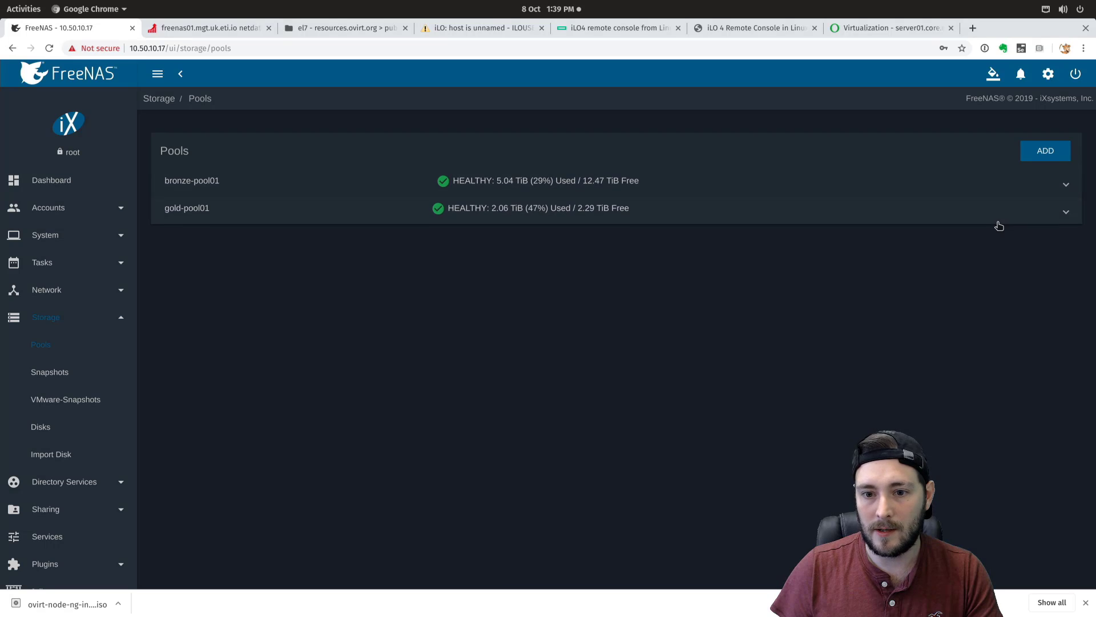
left_click(1066, 214)
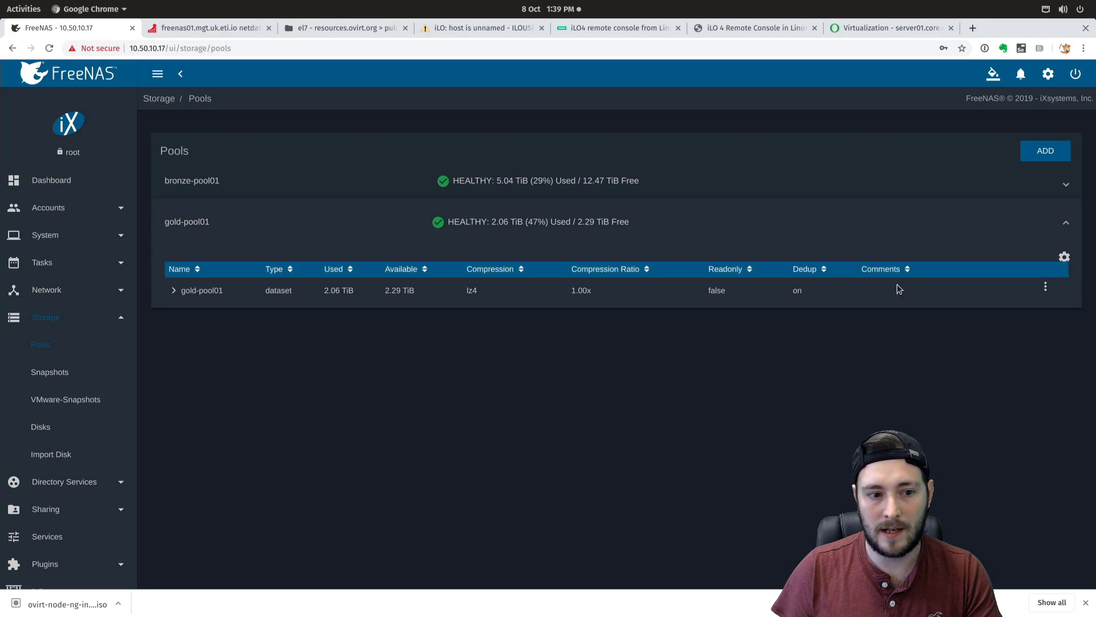
left_click(1028, 289)
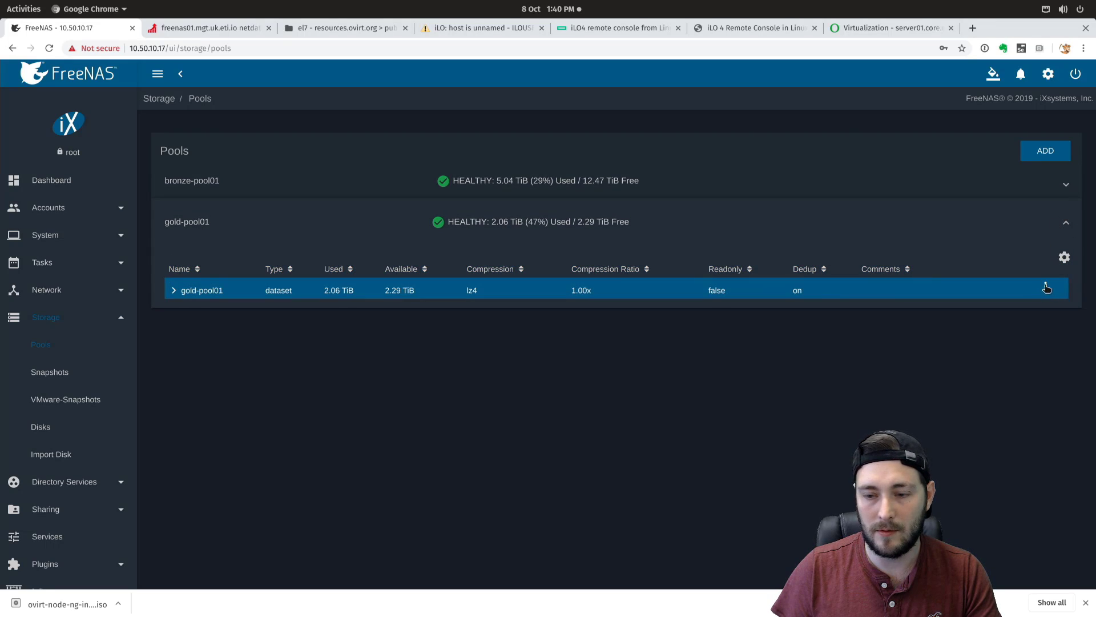
left_click(185, 294)
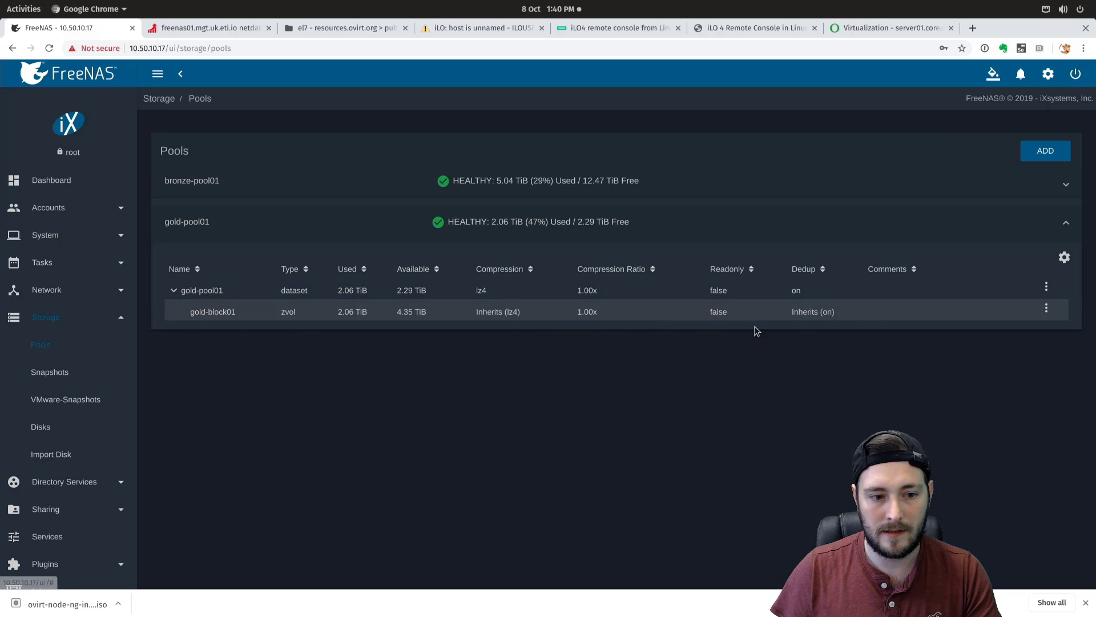
left_click(1047, 288)
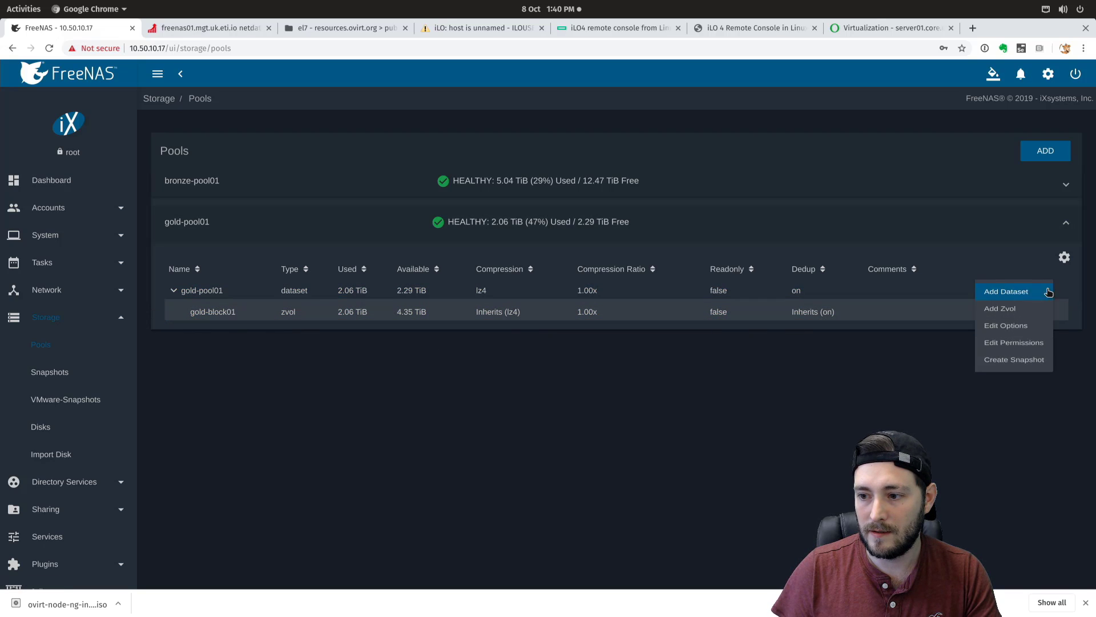
left_click(1028, 312)
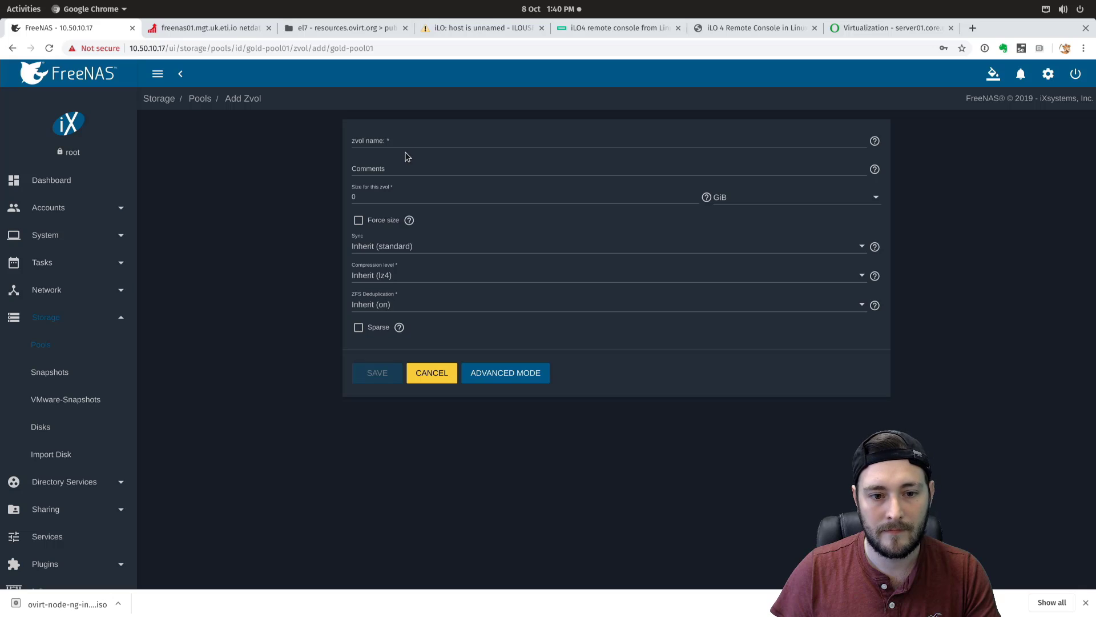
- Name the zvol hostedengine01, set size 150 GiB, tick Sparse, and save
left_click(393, 143)
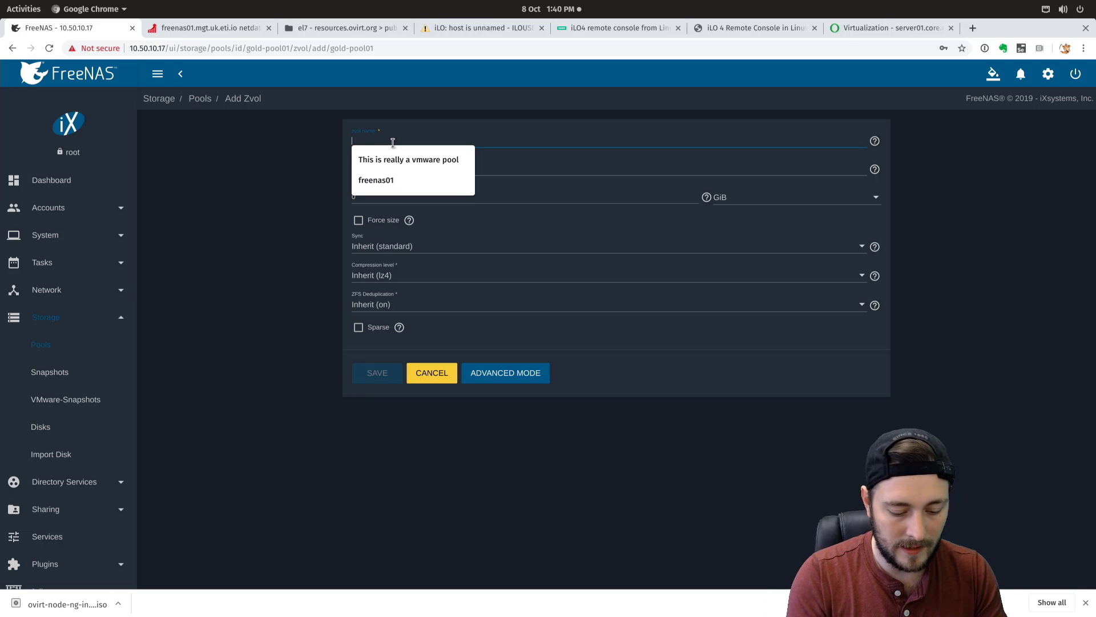
type("hosted")
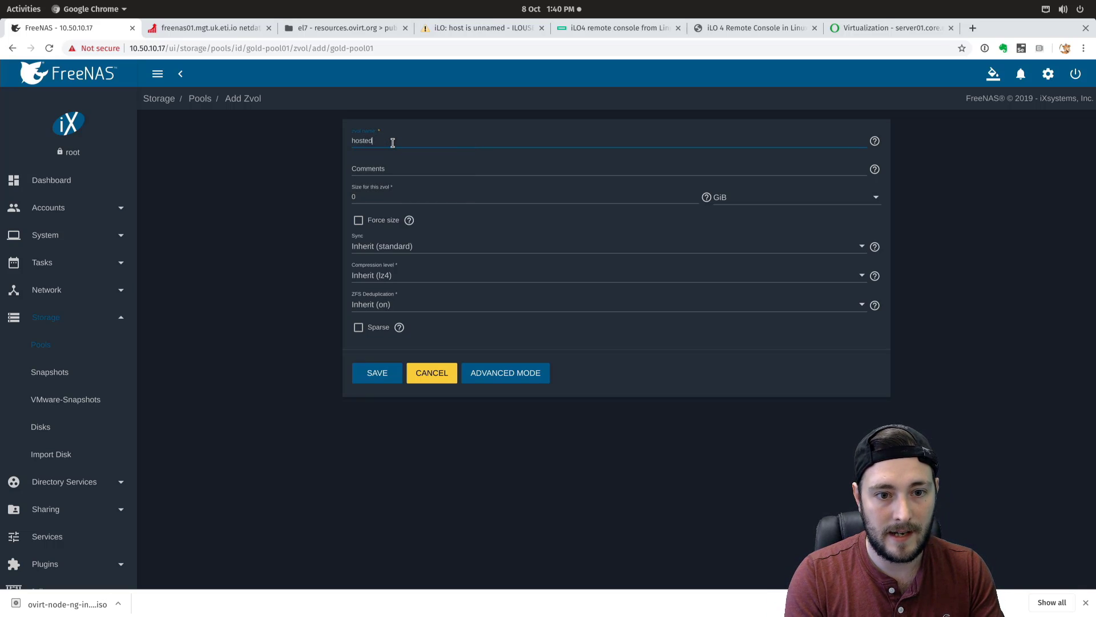
type("nengine01")
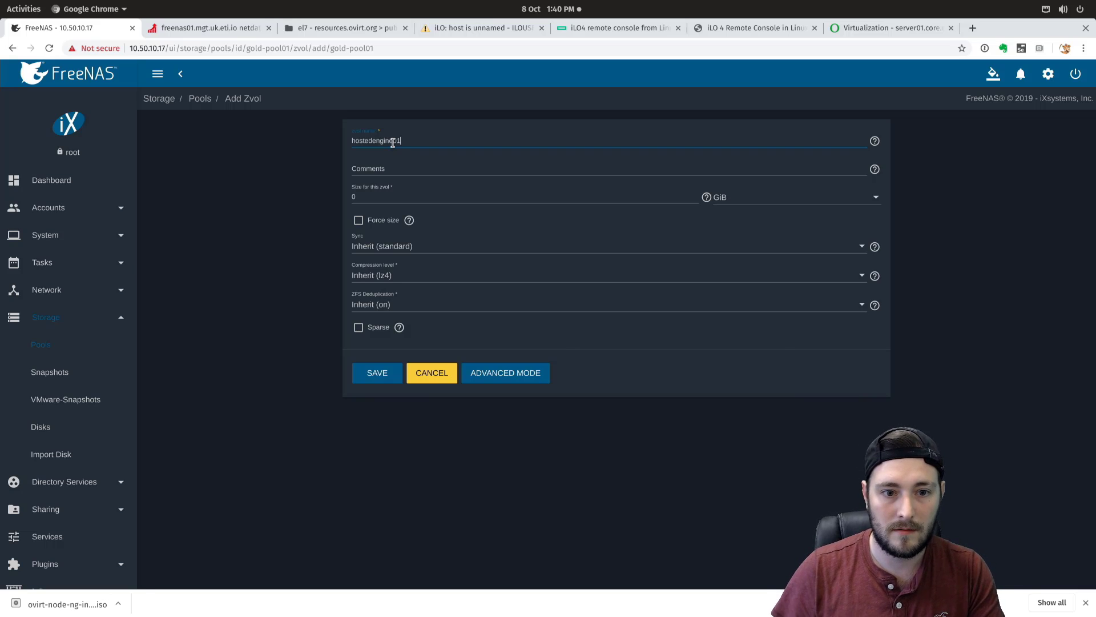
left_click(385, 197)
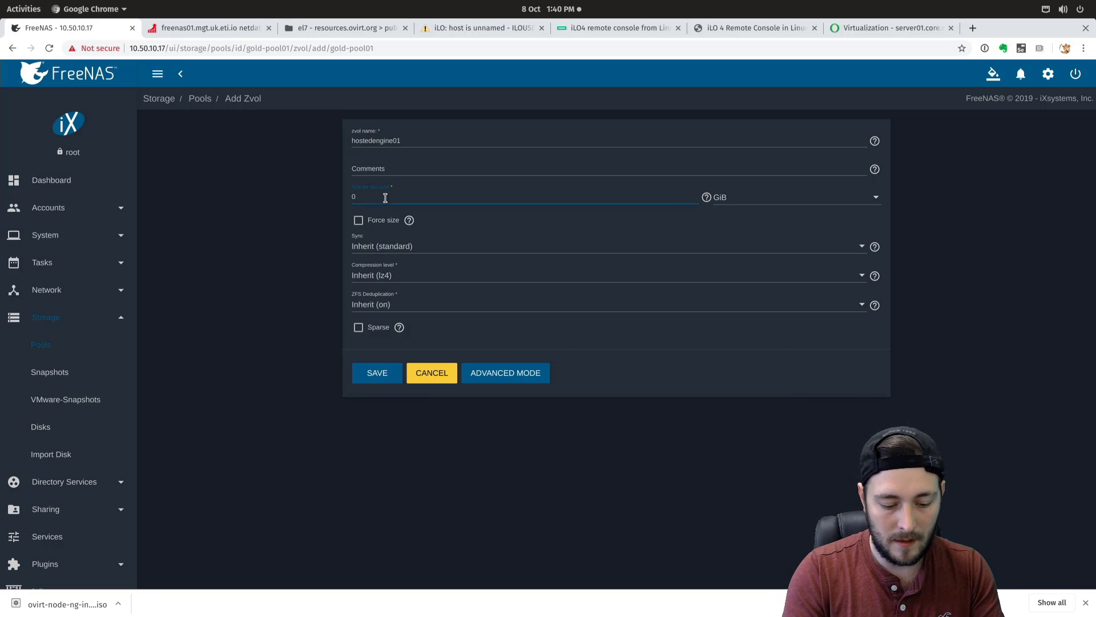
key("BackSpace")
type("150")
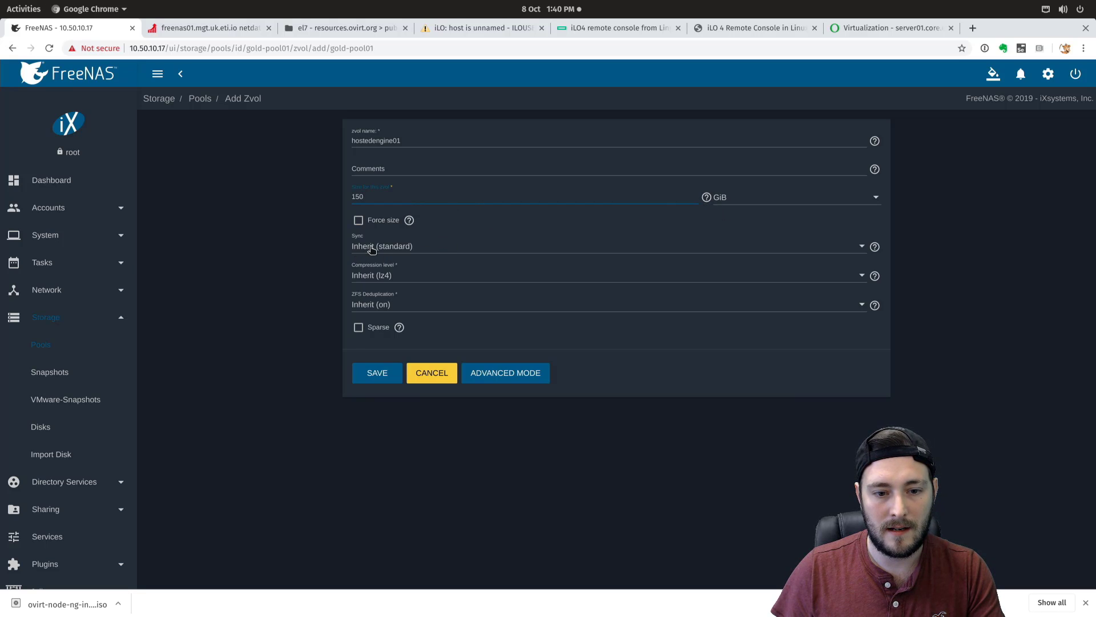
left_click(358, 328)
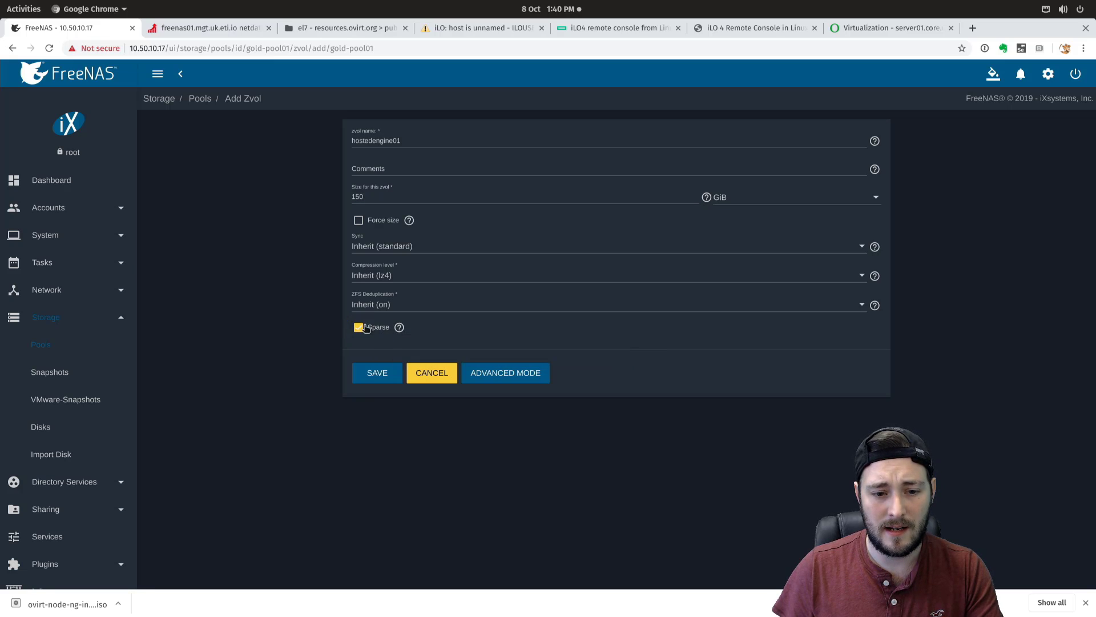
left_click(370, 374)
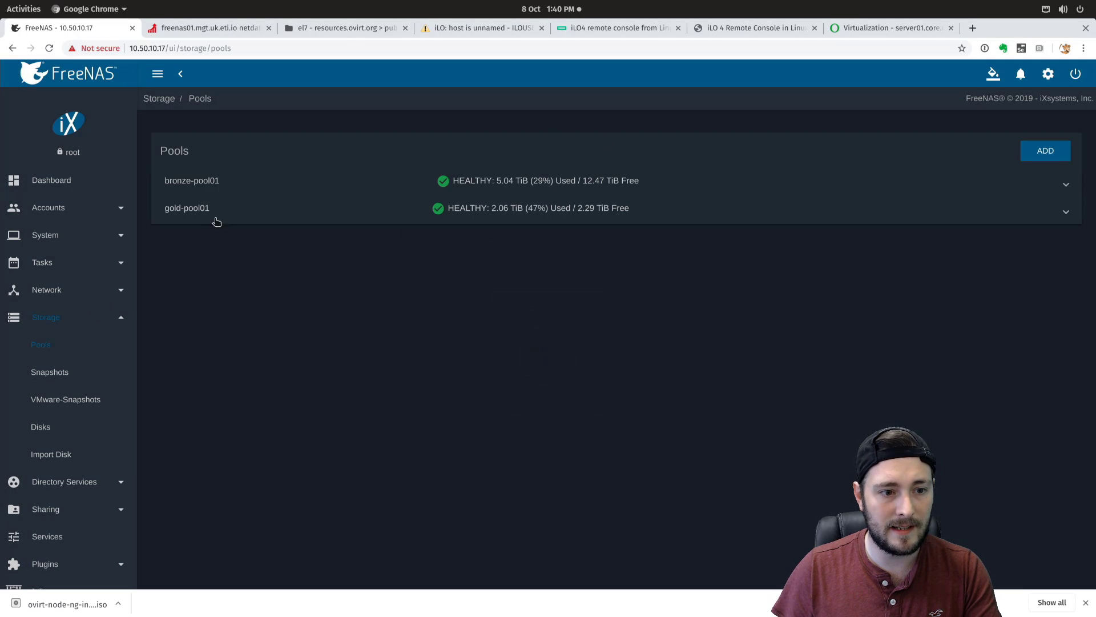
- Expand gold-pool01 and confirm the new hostedengine01 zvol is listed
left_click(425, 205)
left_click(173, 290)
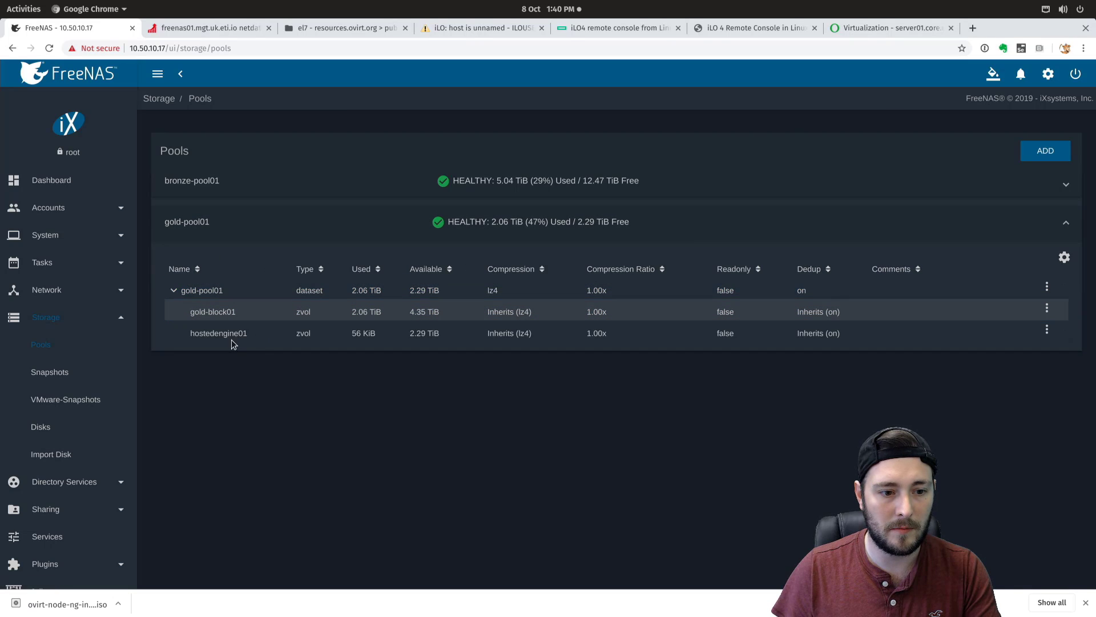
left_click(226, 334)
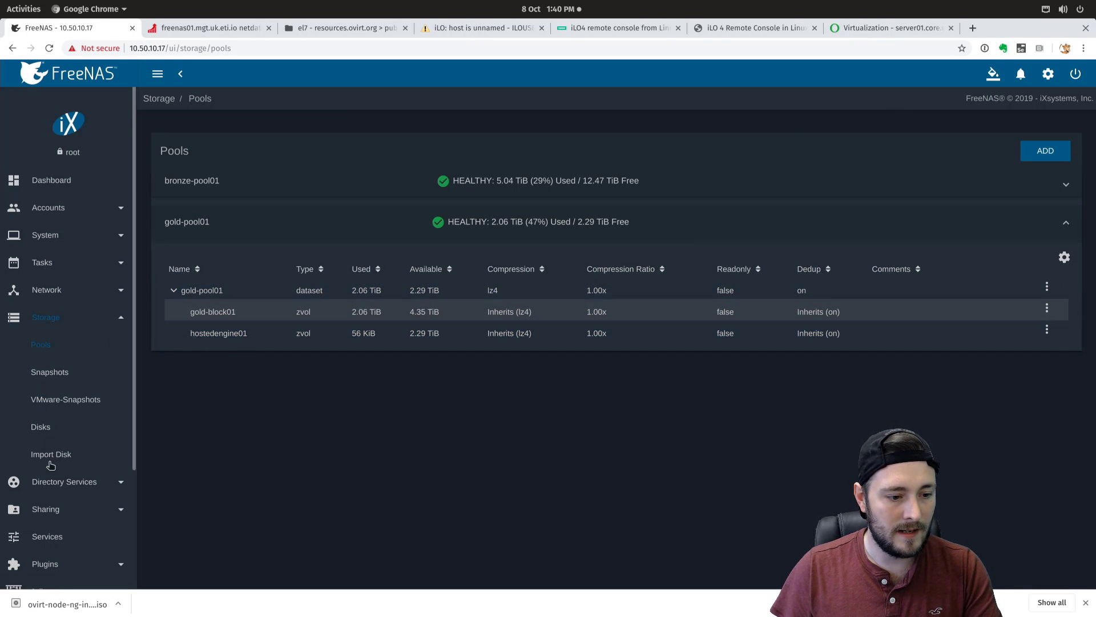
- Go to Sharing > Block (iSCSI) and show the list of iSCSI extents
left_click(48, 507)
scroll(60, 472, "down", 5)
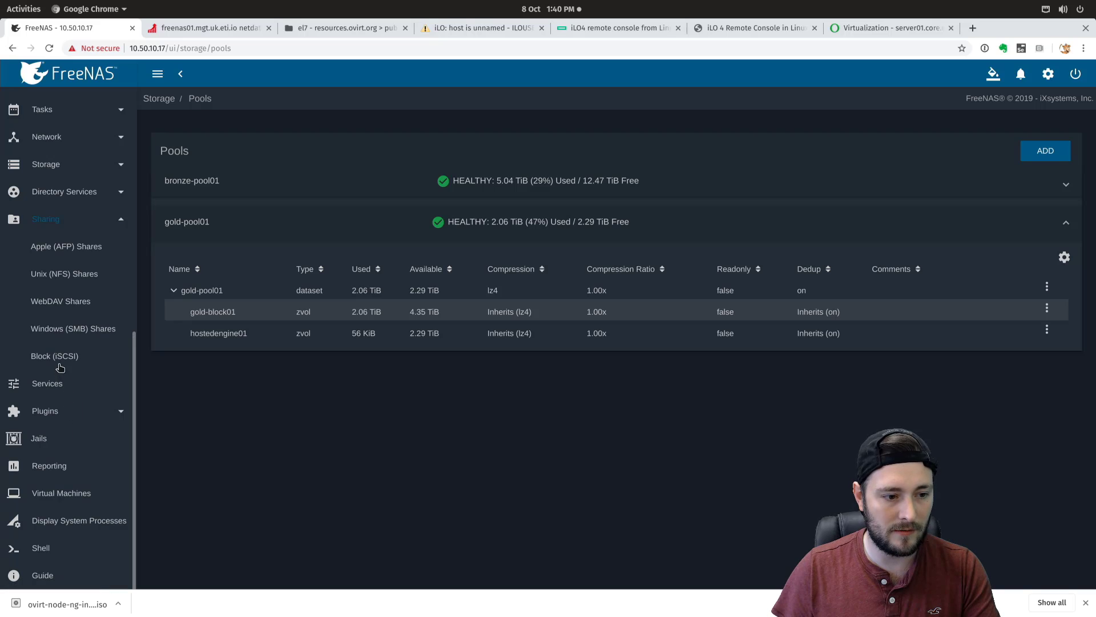
left_click(76, 358)
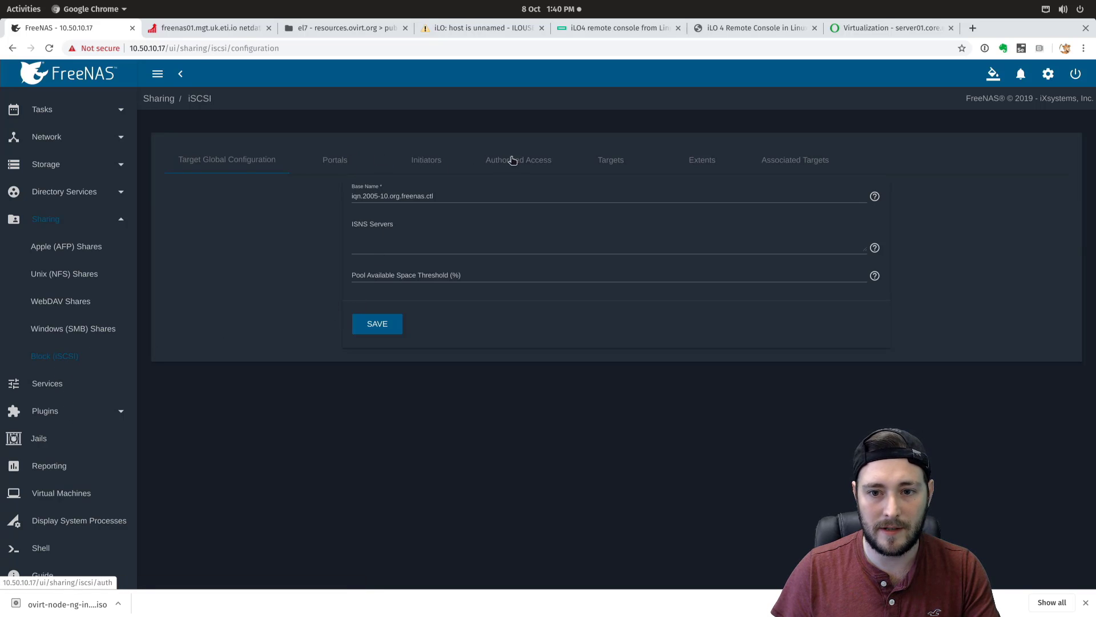
left_click(616, 162)
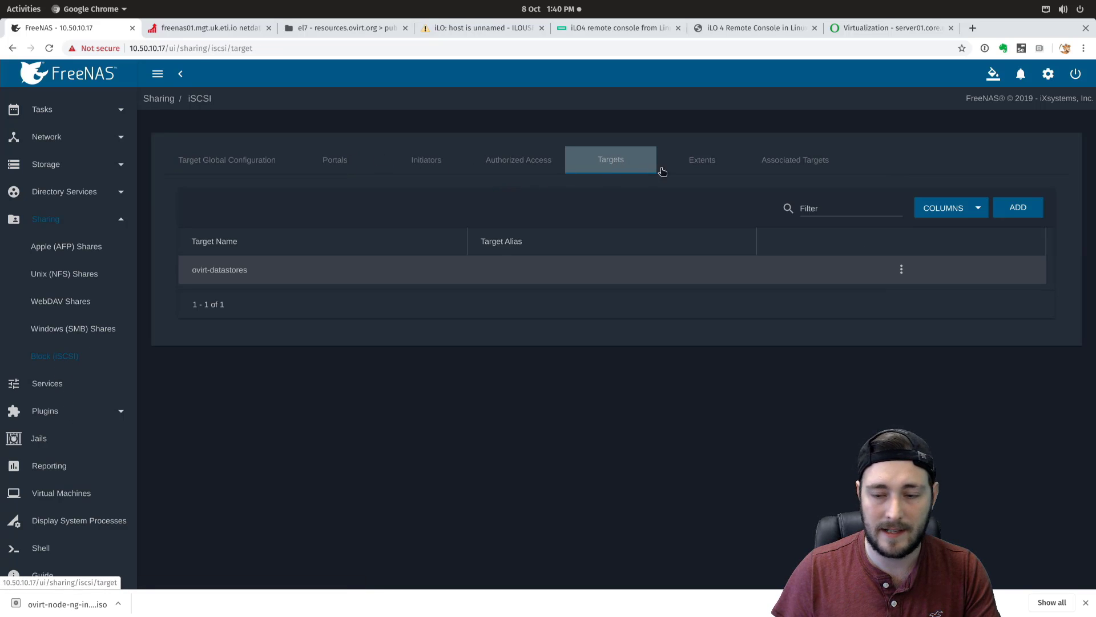
left_click(699, 165)
- Create Device extent ext-hostedengine01 on gold-pool01/hostedengine01 (150G), then view Associated Targets
left_click(1016, 208)
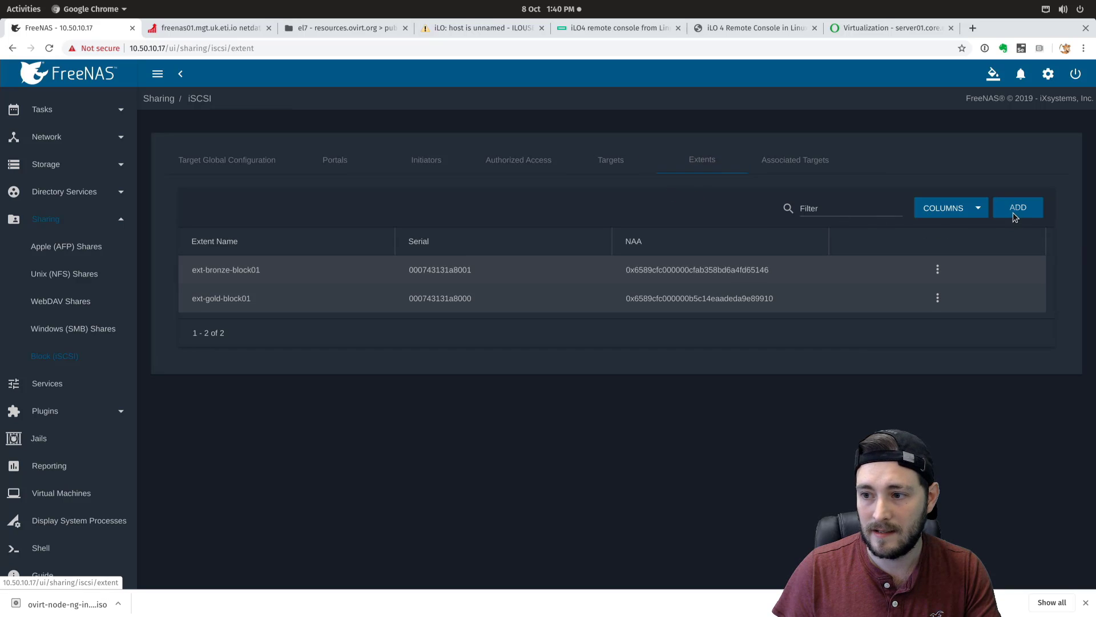
left_click(399, 141)
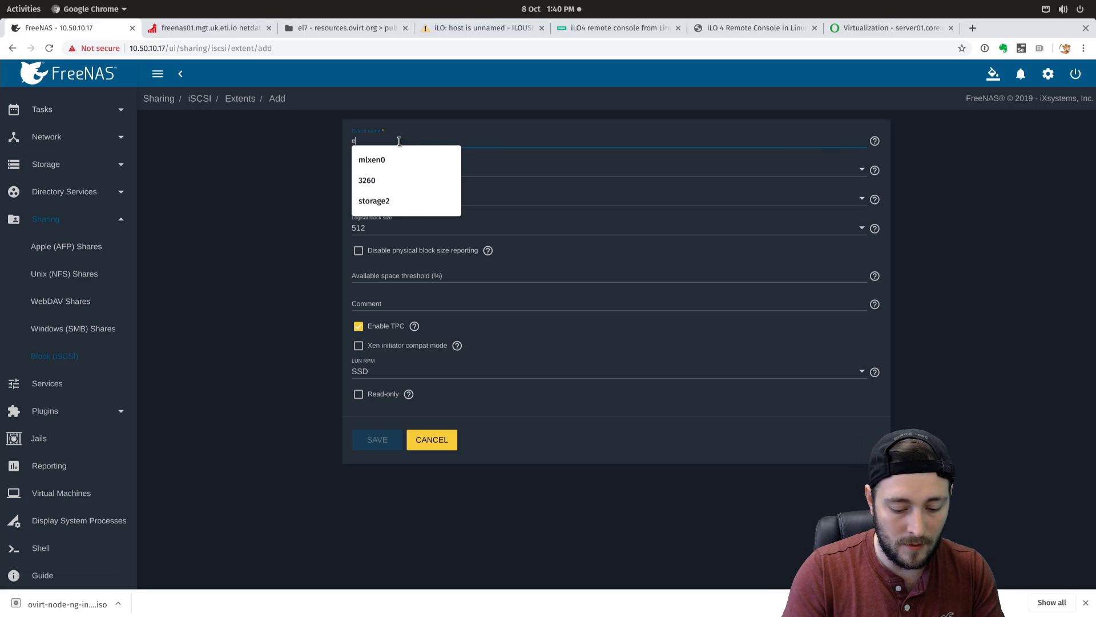
type("ext-hosted")
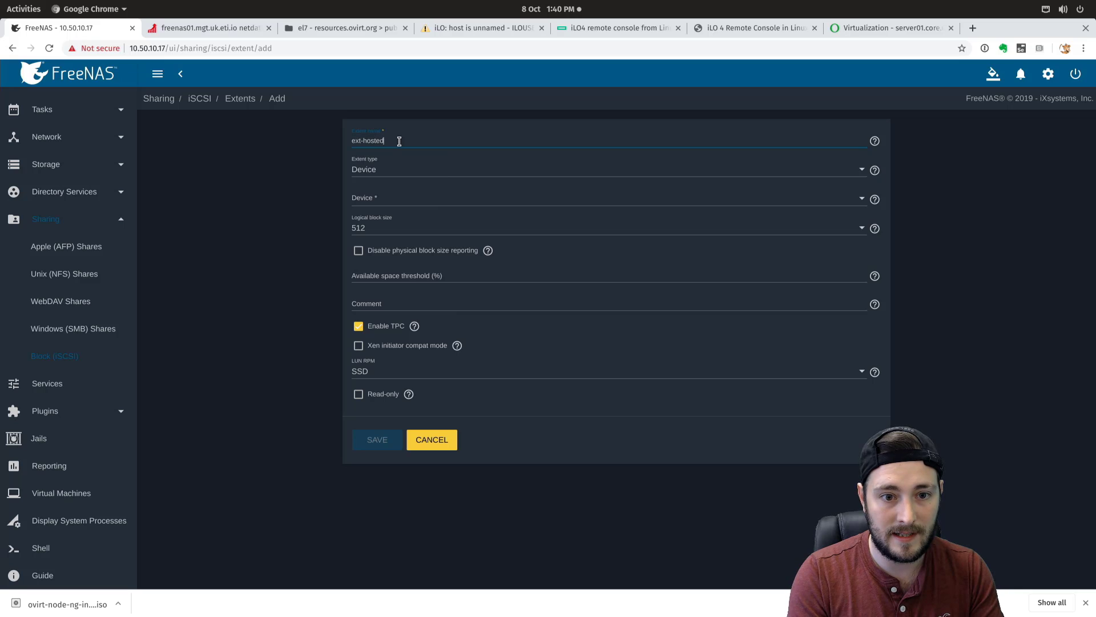
type("engine01")
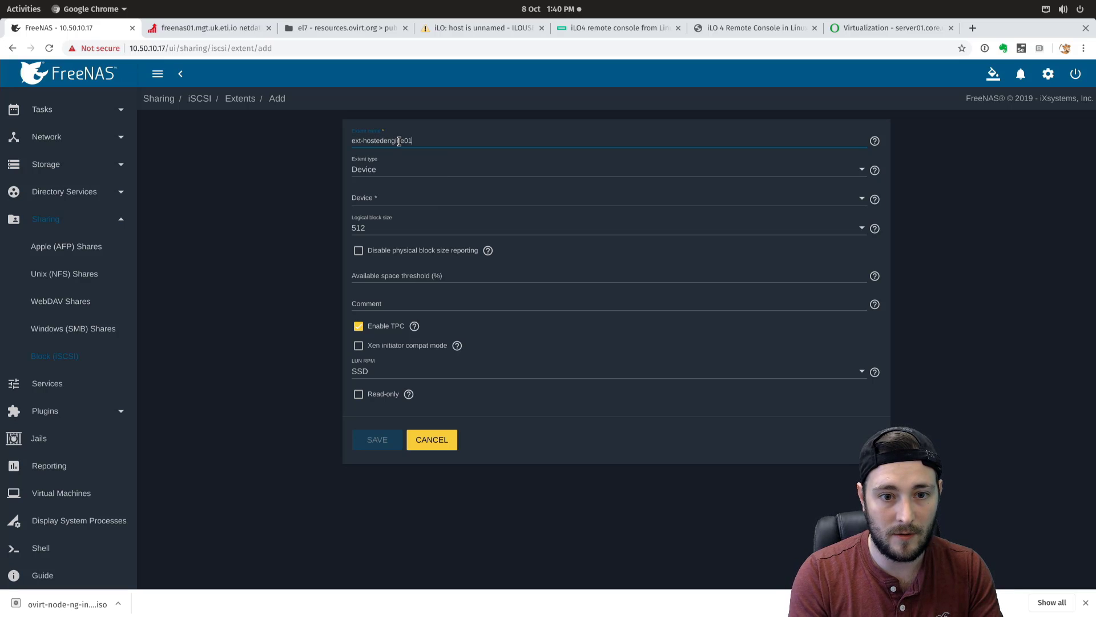
left_click(364, 170)
left_click(364, 172)
left_click(366, 200)
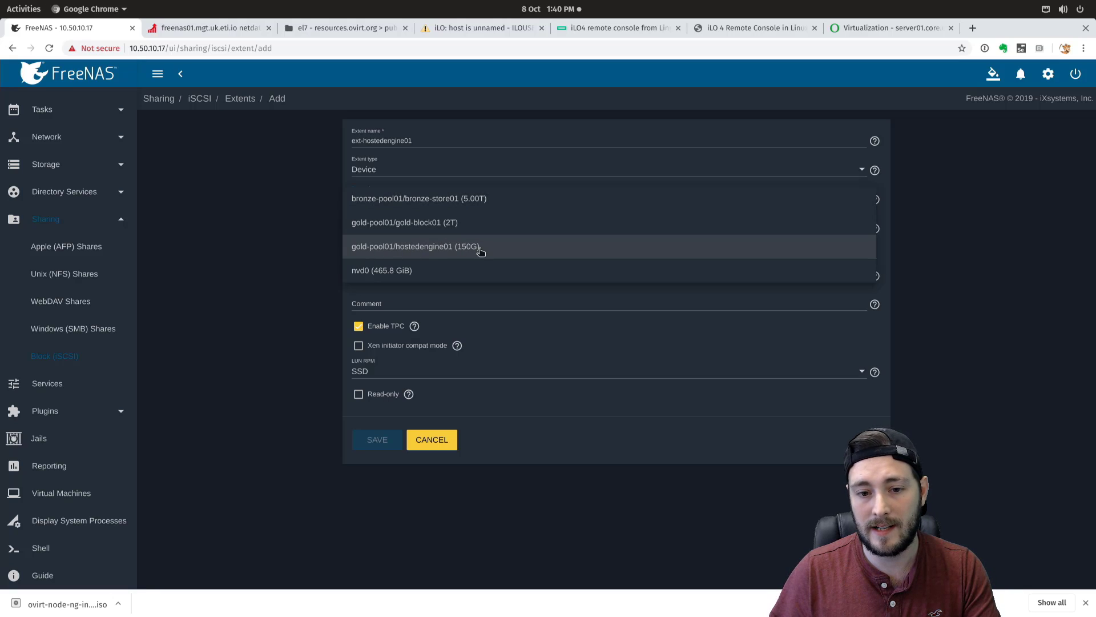
left_click(440, 250)
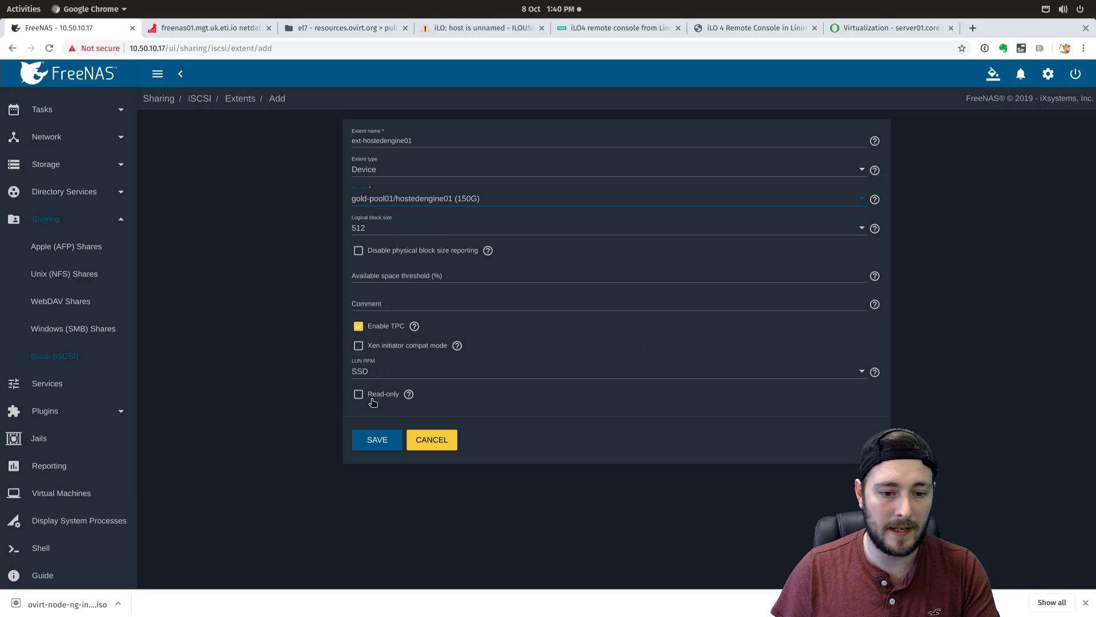
left_click(374, 438)
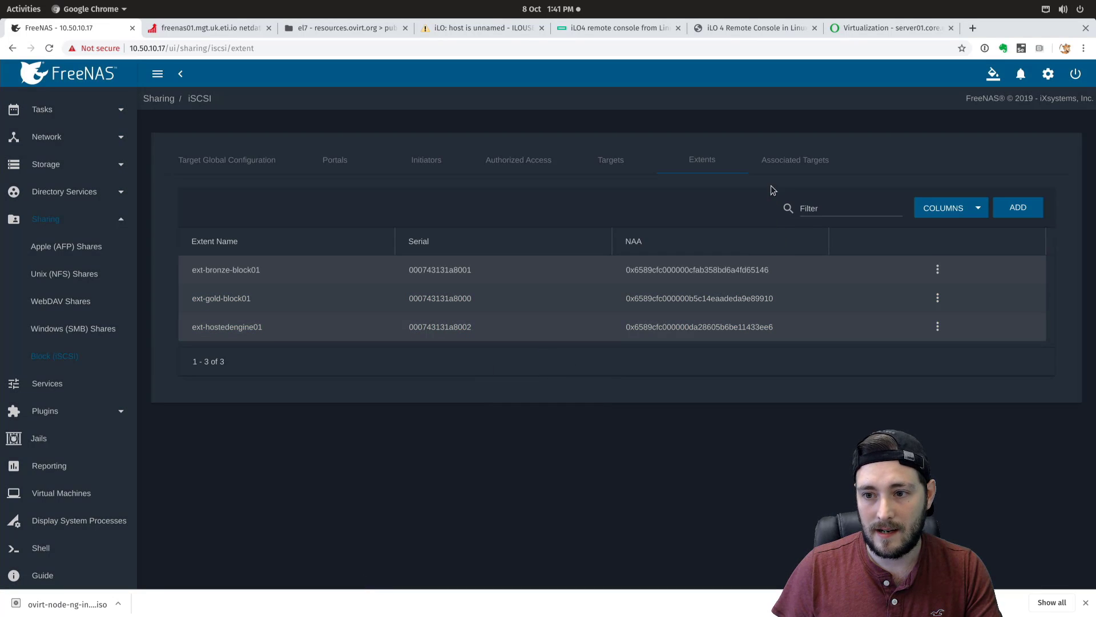
left_click(778, 161)
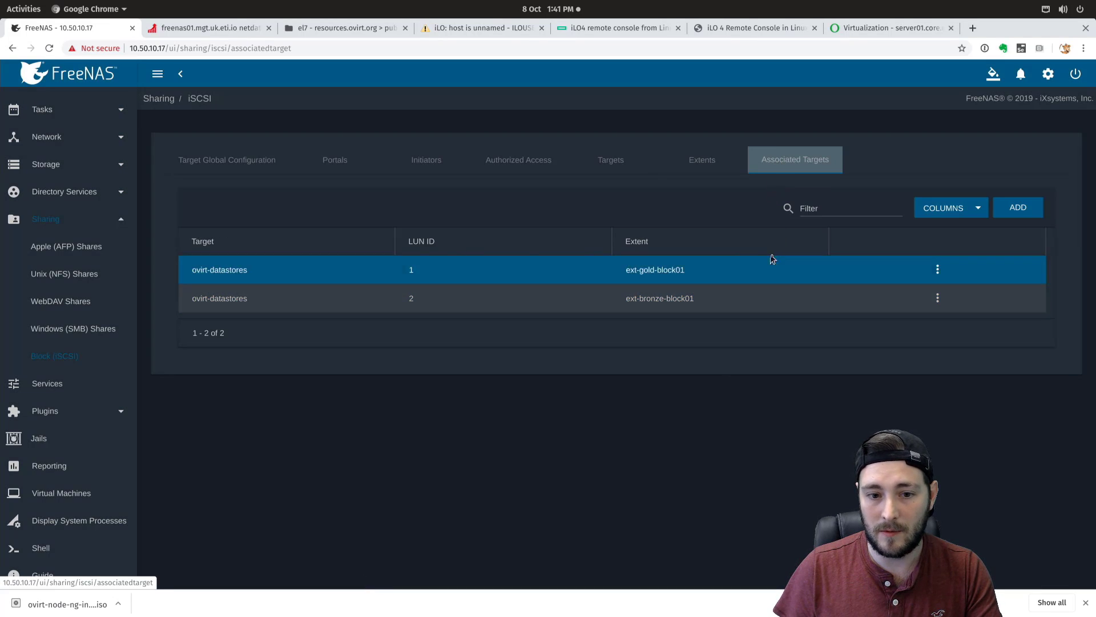
- Associate ext-hostedengine01 with target ovirt-datastores as LUN ID 3 and save
left_click(1019, 210)
left_click(372, 148)
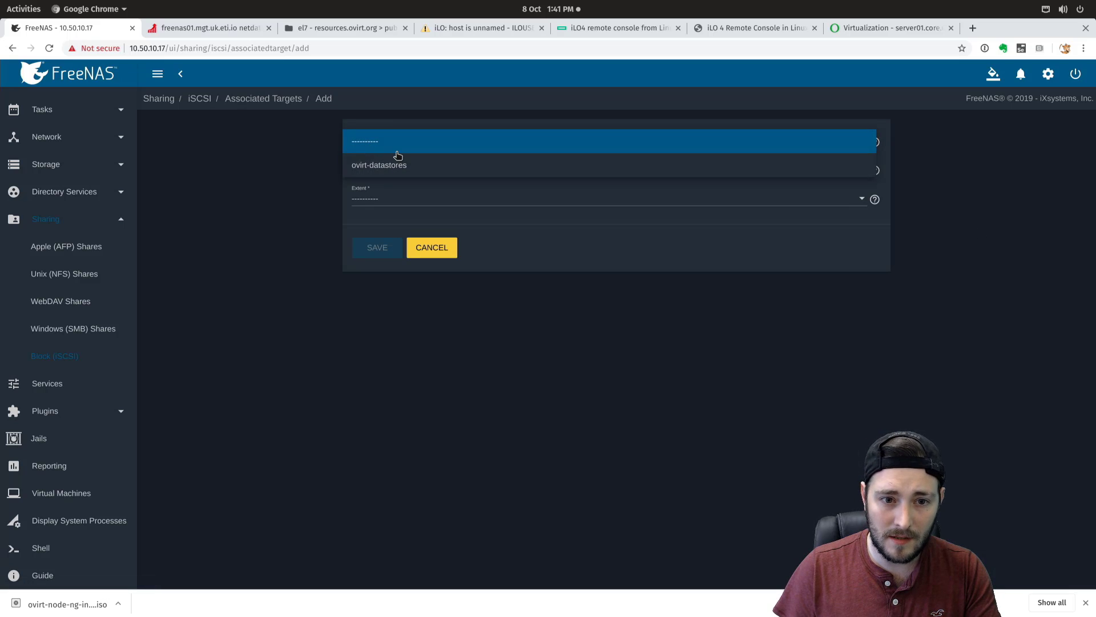
left_click(386, 168)
left_click(386, 168)
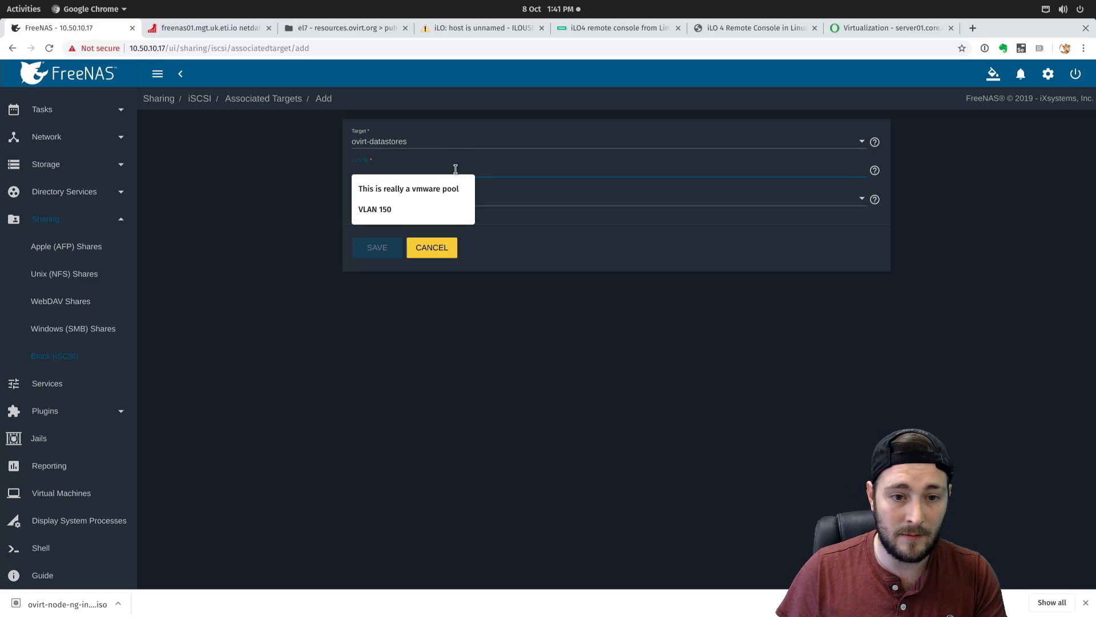
type("3")
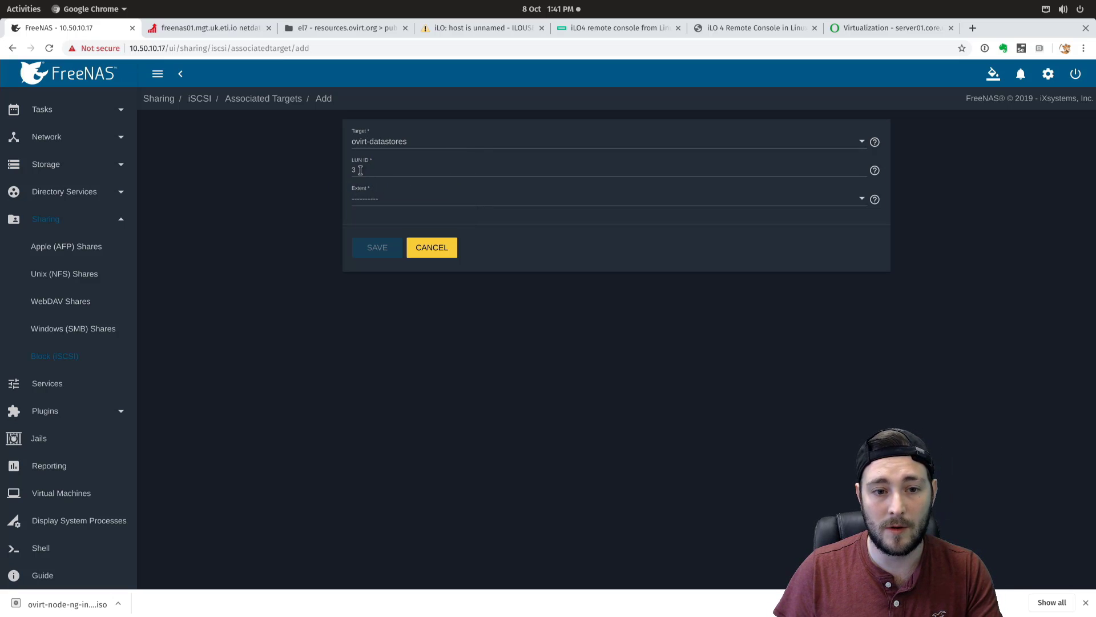
left_click(372, 200)
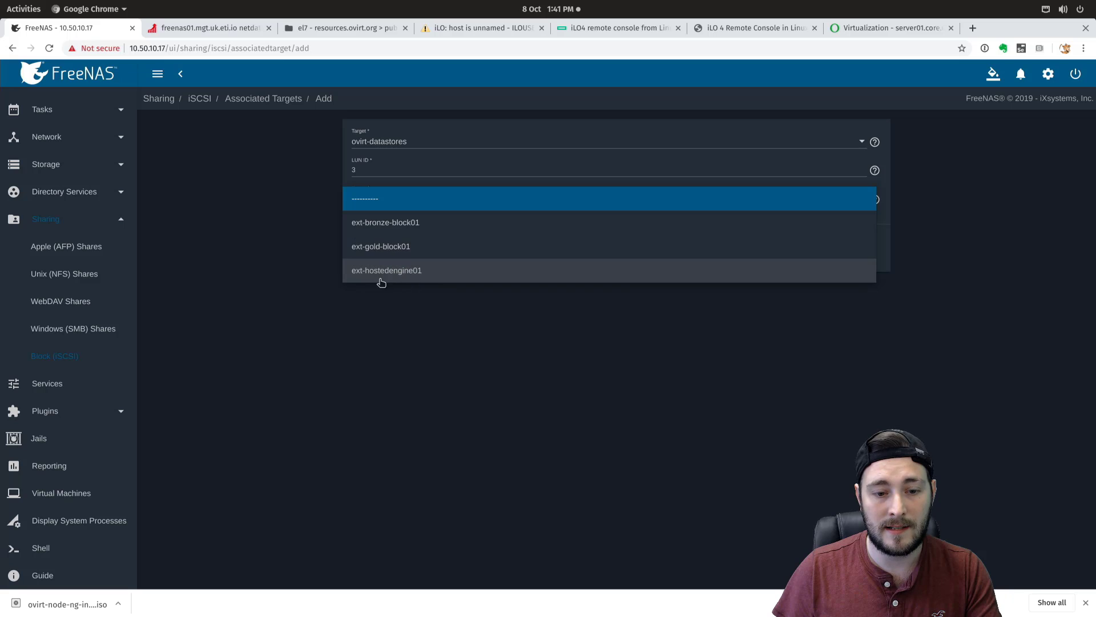
left_click(414, 274)
left_click(387, 247)
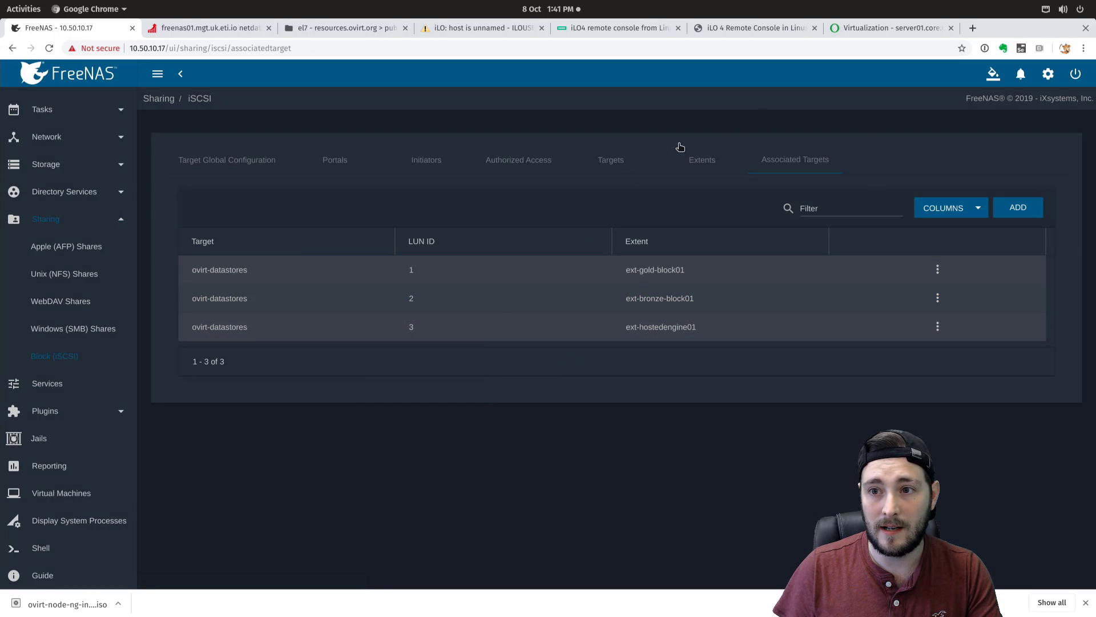
- In the Cockpit deployment wizard, enter ovirt.core.uk.eti.io as the Engine VM FQDN
left_click(888, 28)
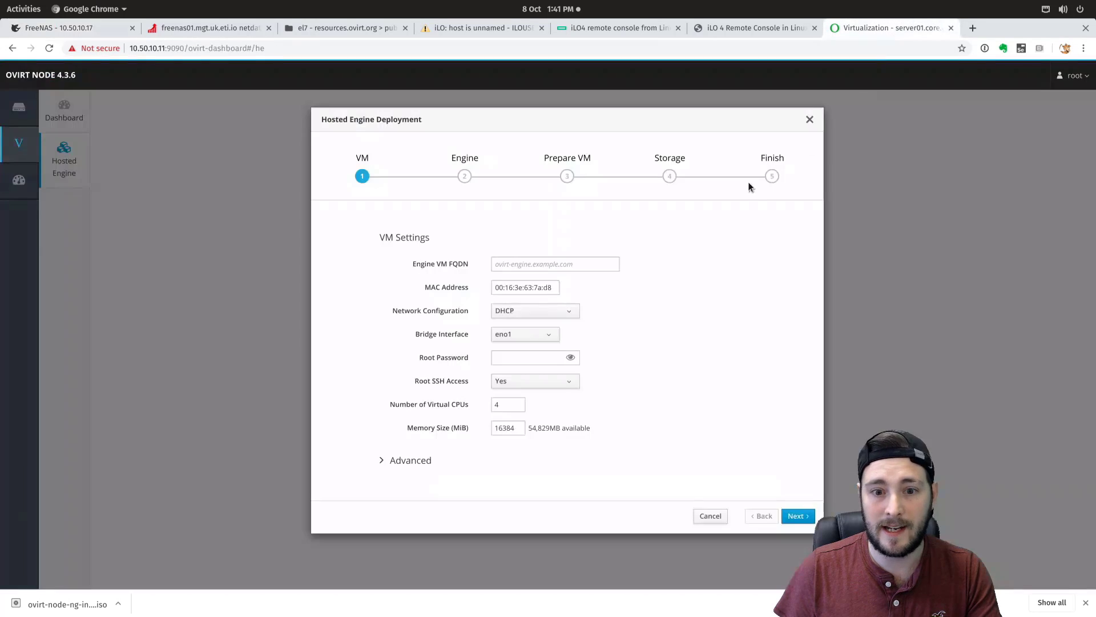
left_click(572, 265)
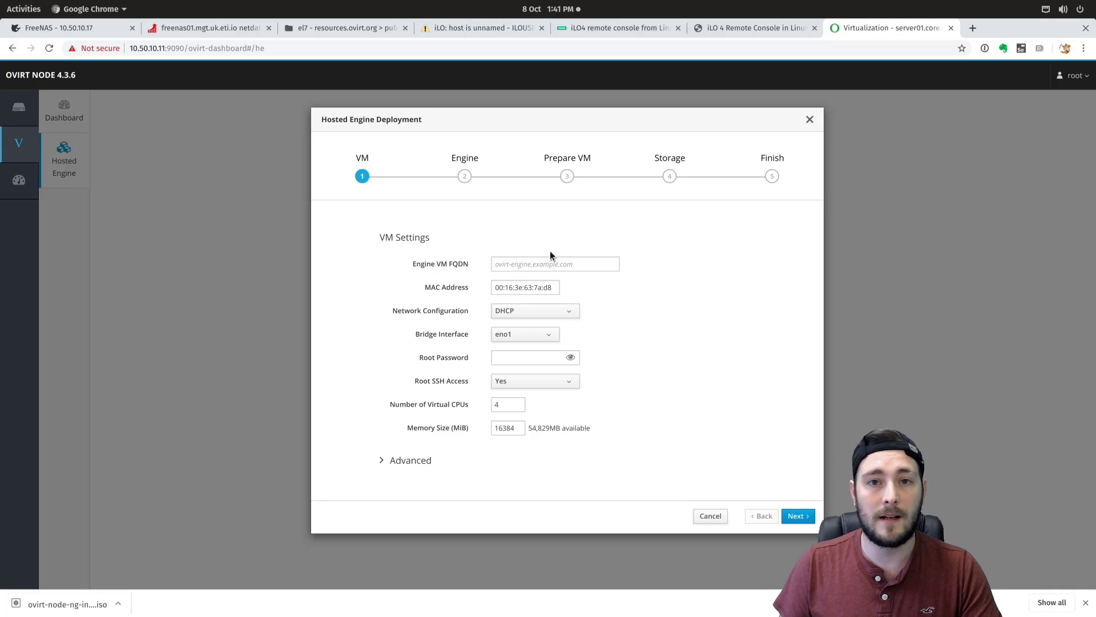
left_click(539, 266)
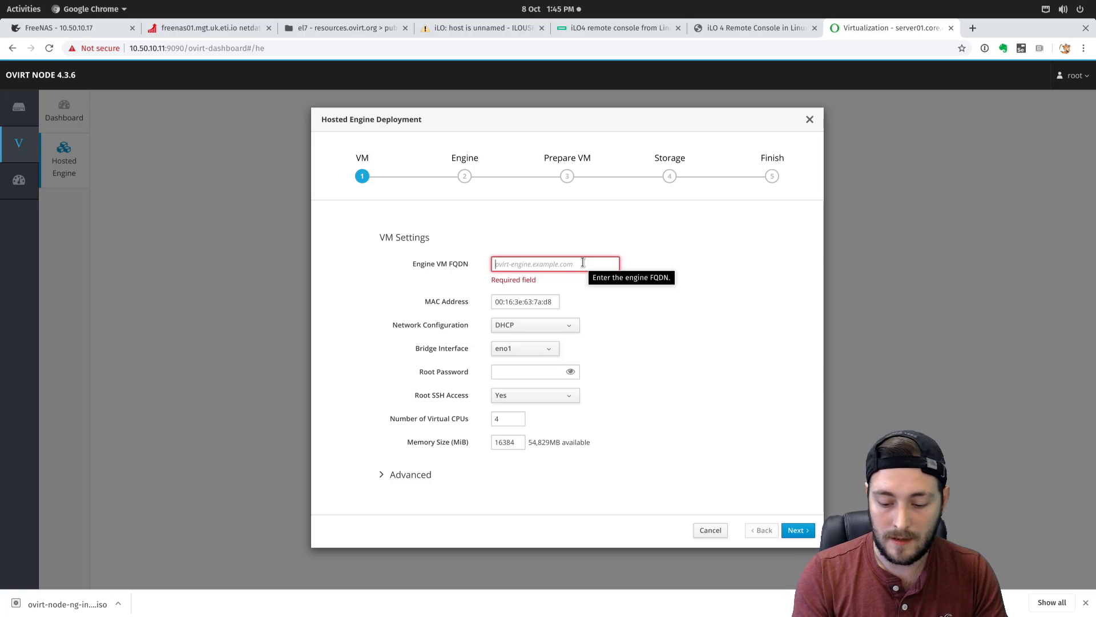
type("ovirt.")
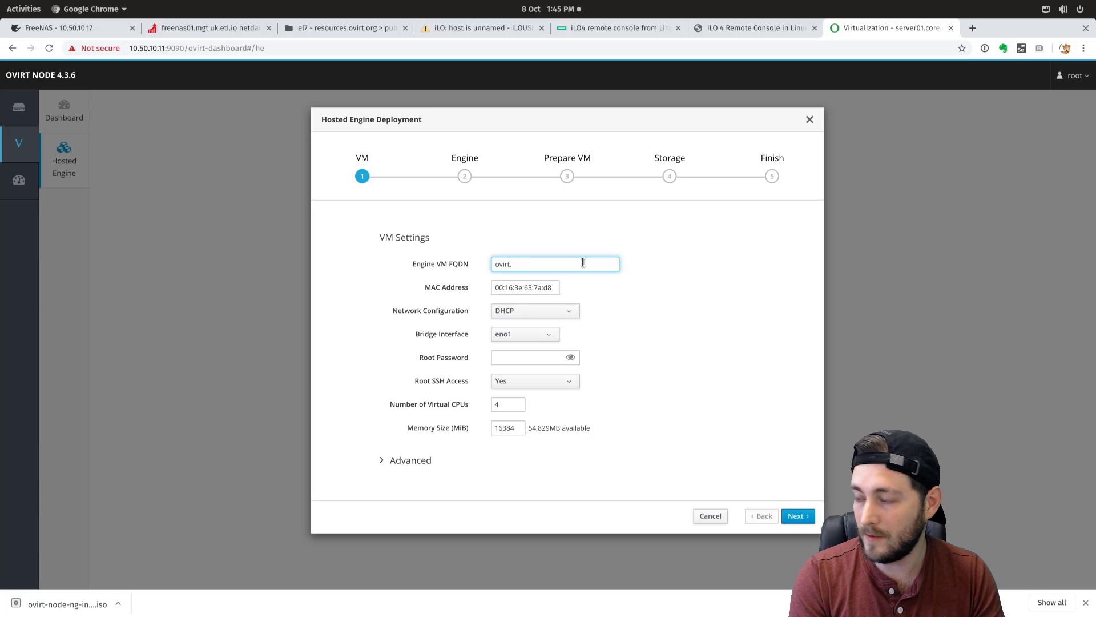
type("core.uk.eti")
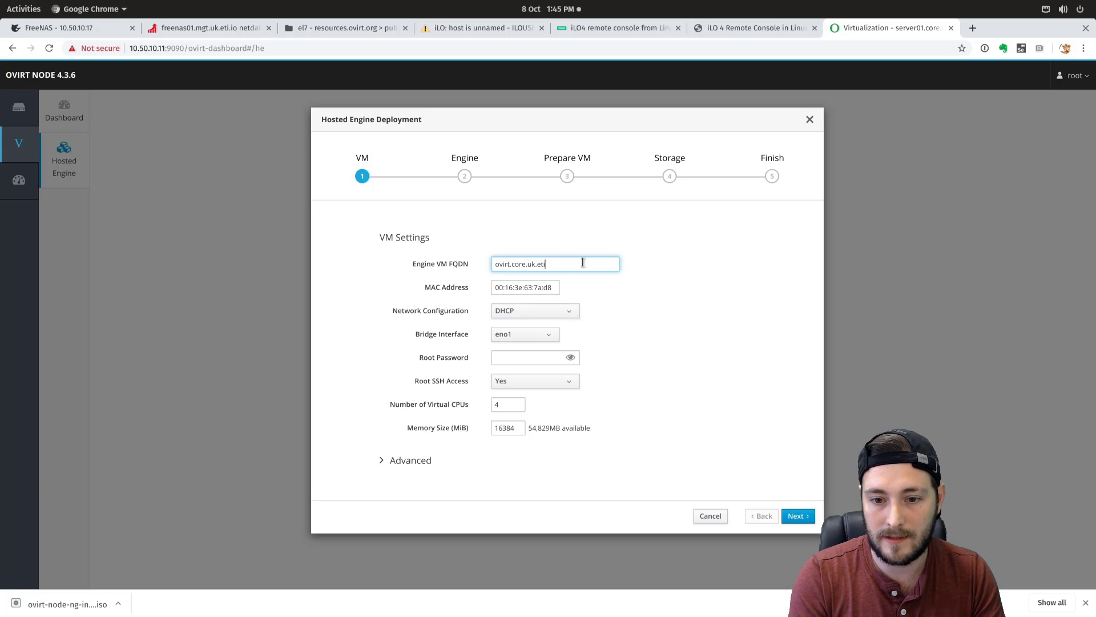
type(".io")
key("Tab")
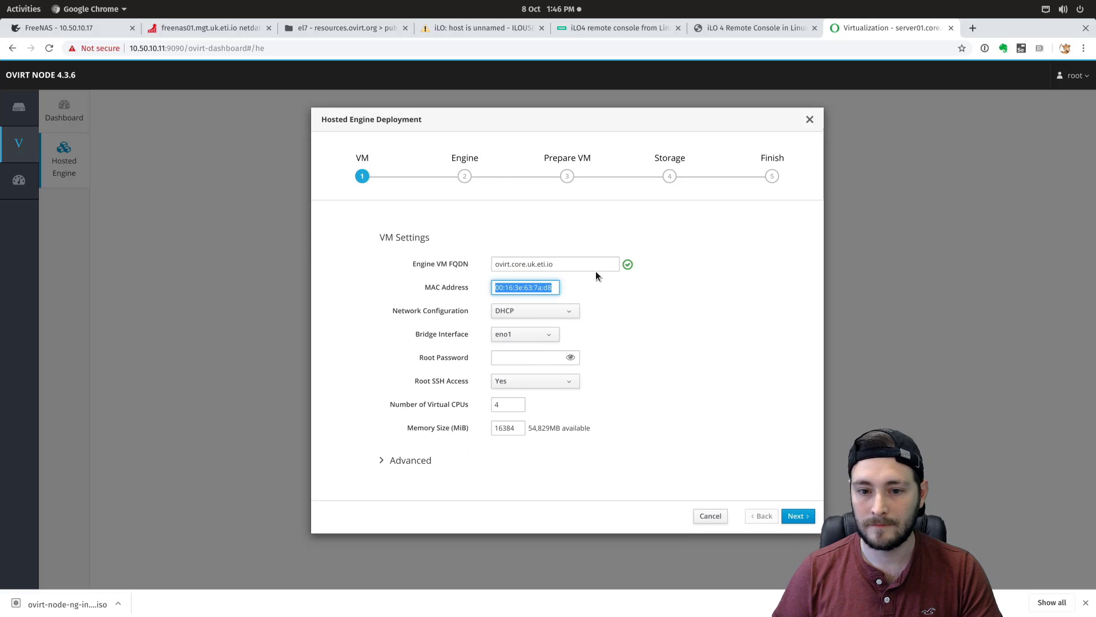
- Give the engine VM static IP 10.50.10.200/23, DNS 10.50.100.37 and bridge eno1
left_click(512, 311)
left_click(512, 337)
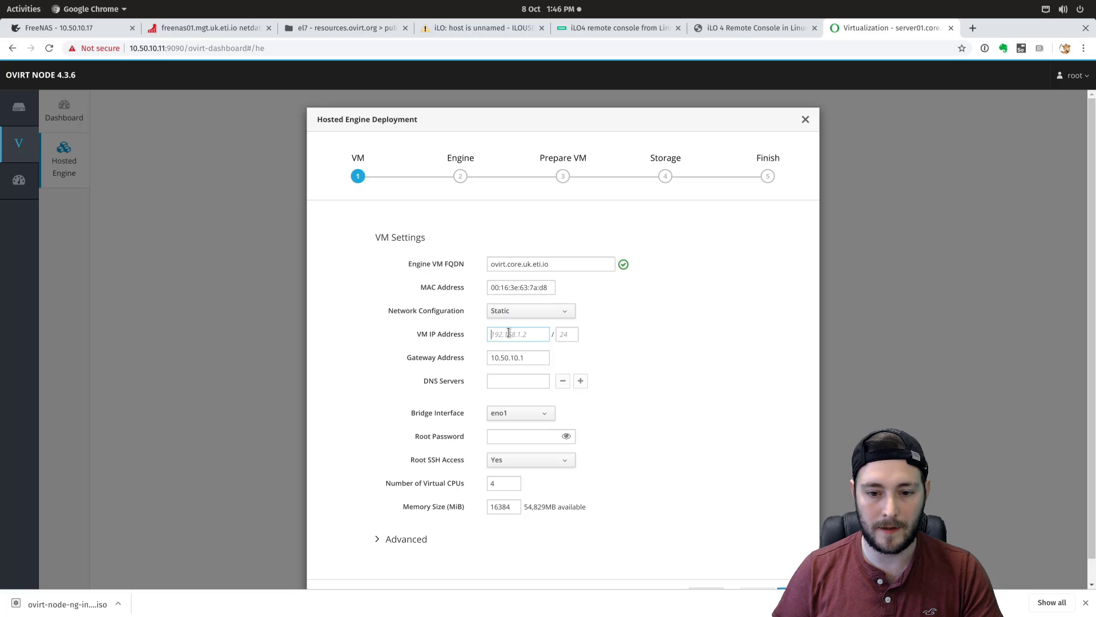
type("10.50.10.")
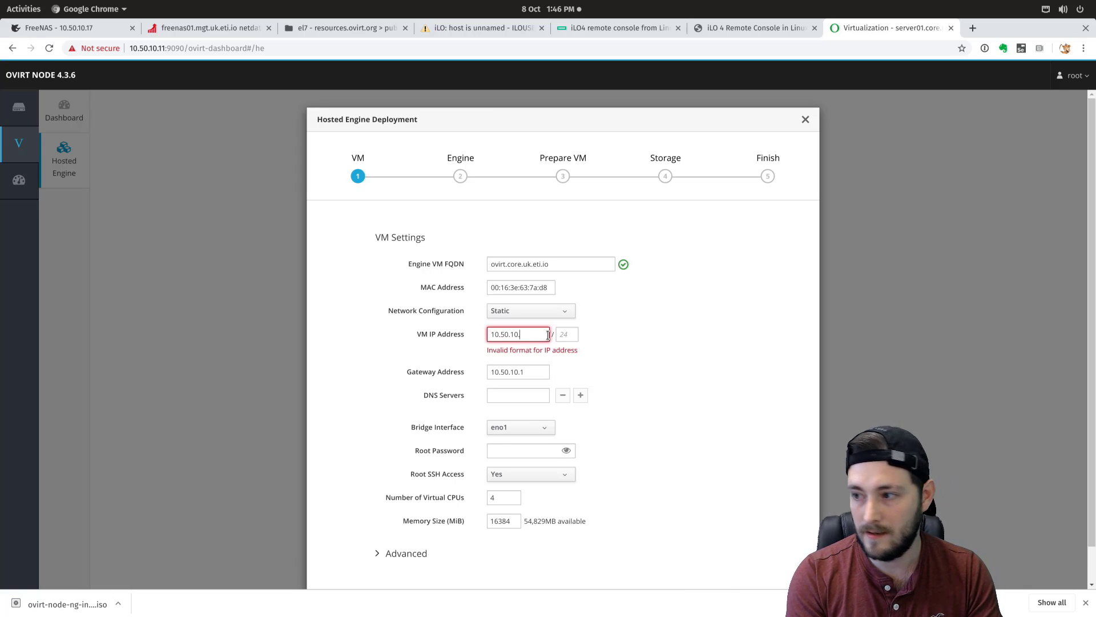
type("200")
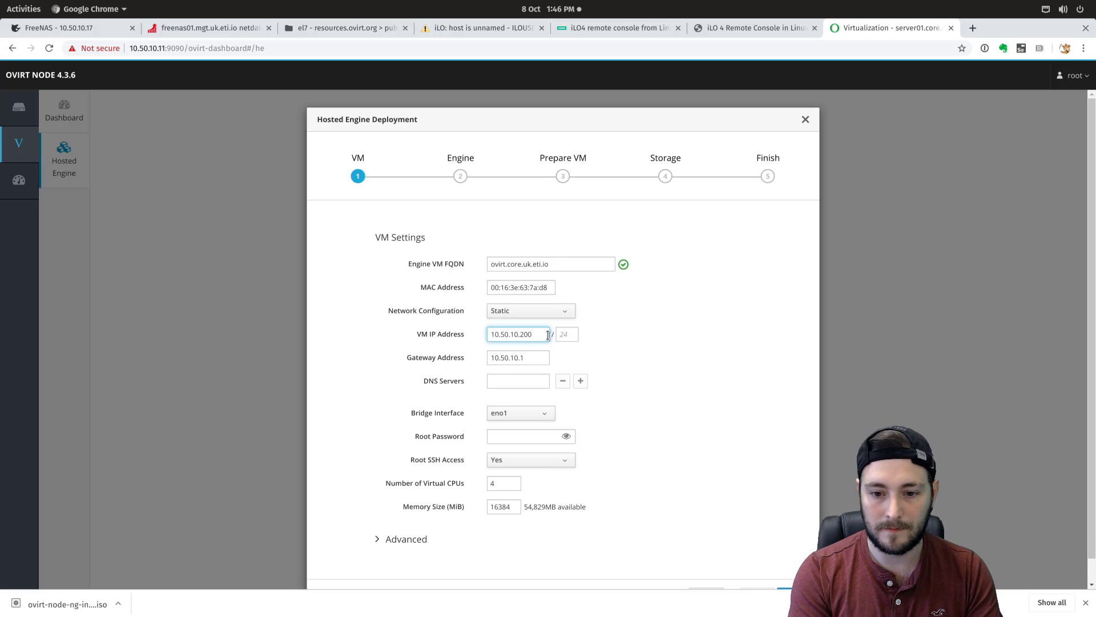
key("Tab")
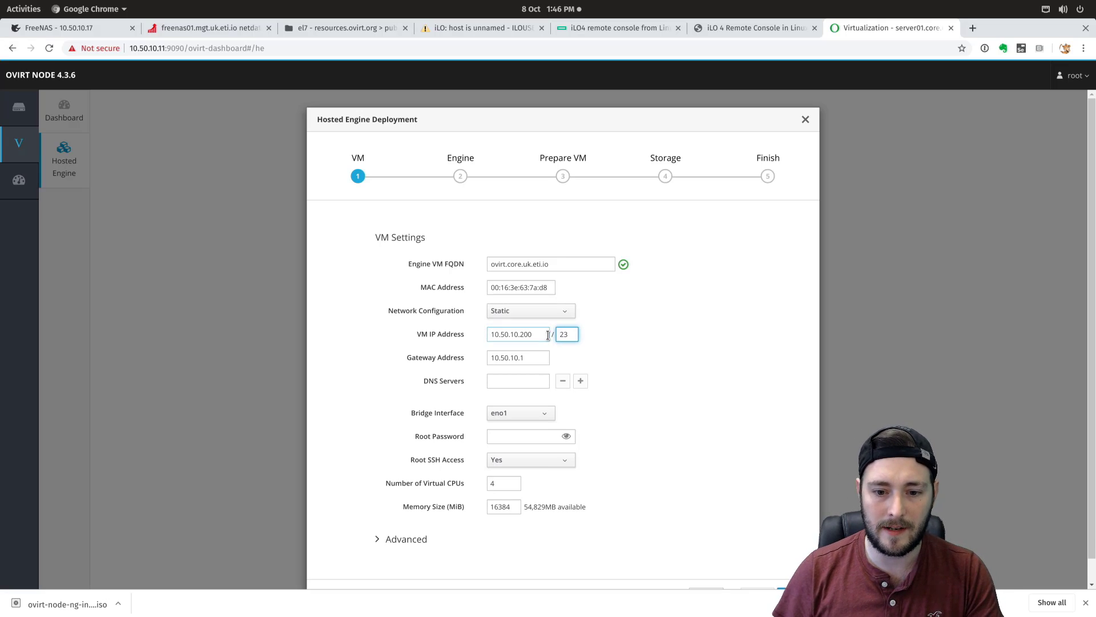
left_click(508, 377)
type("10.50.100.37")
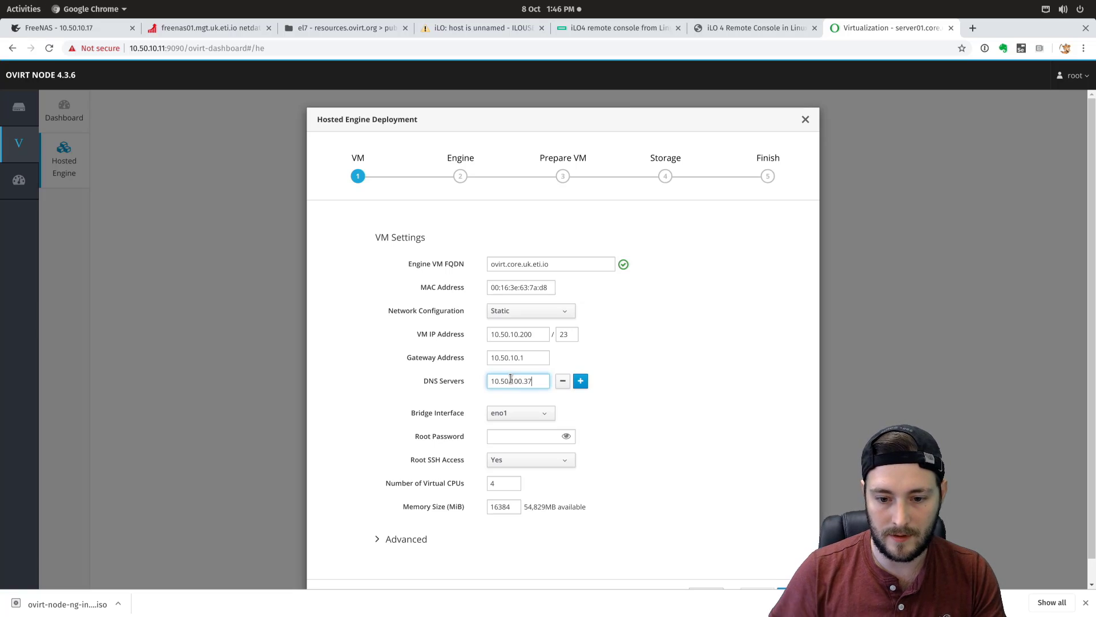
left_click(673, 392)
scroll(667, 406, "down", 2)
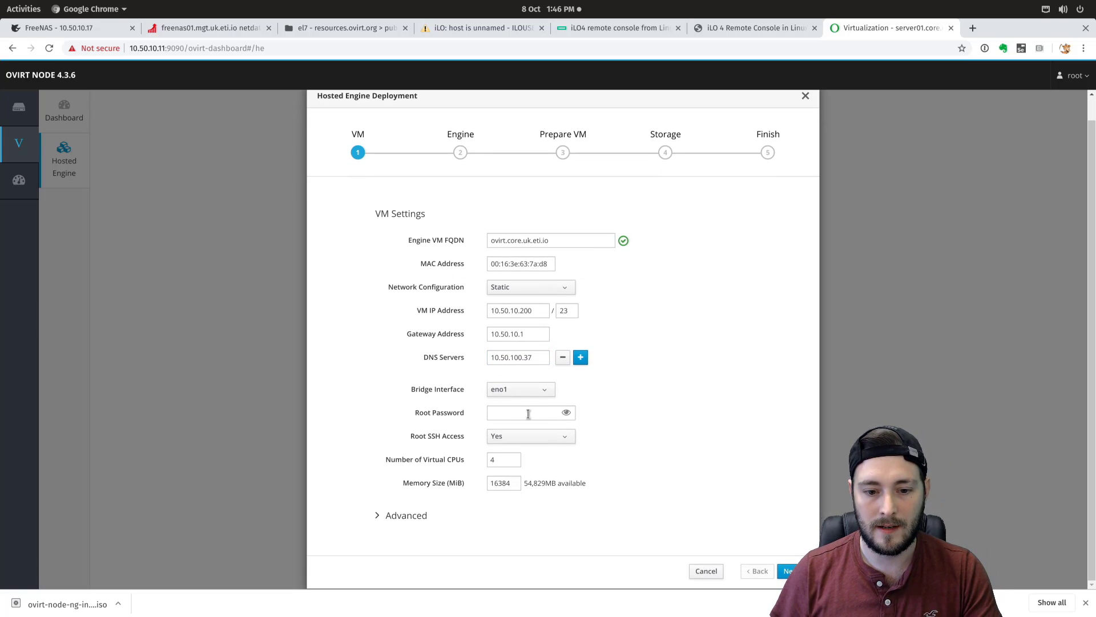
left_click(526, 392)
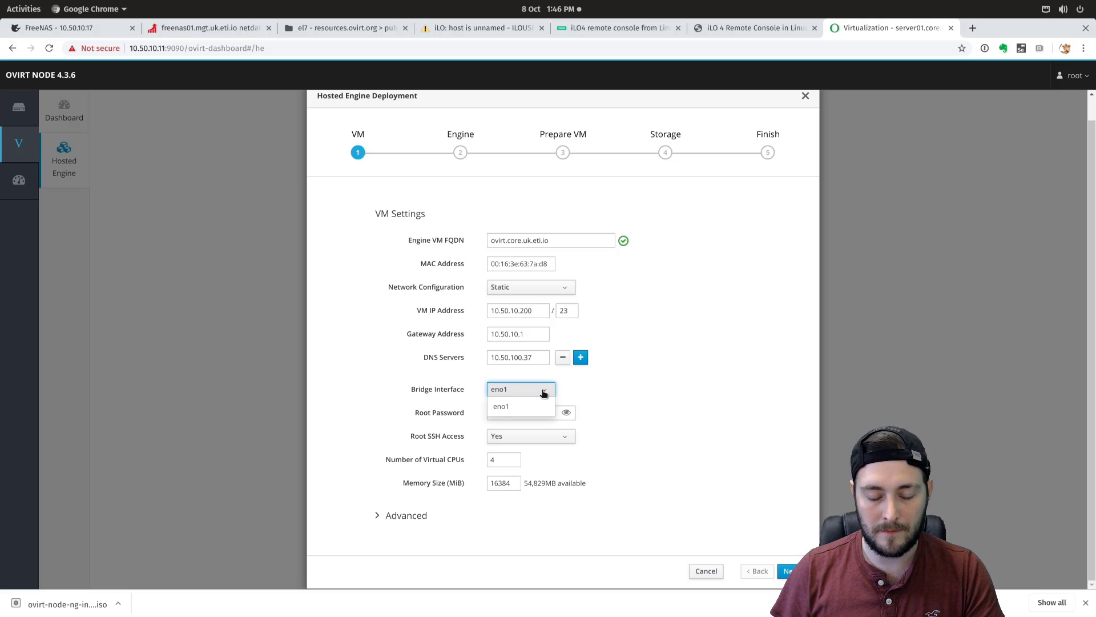
left_click(537, 397)
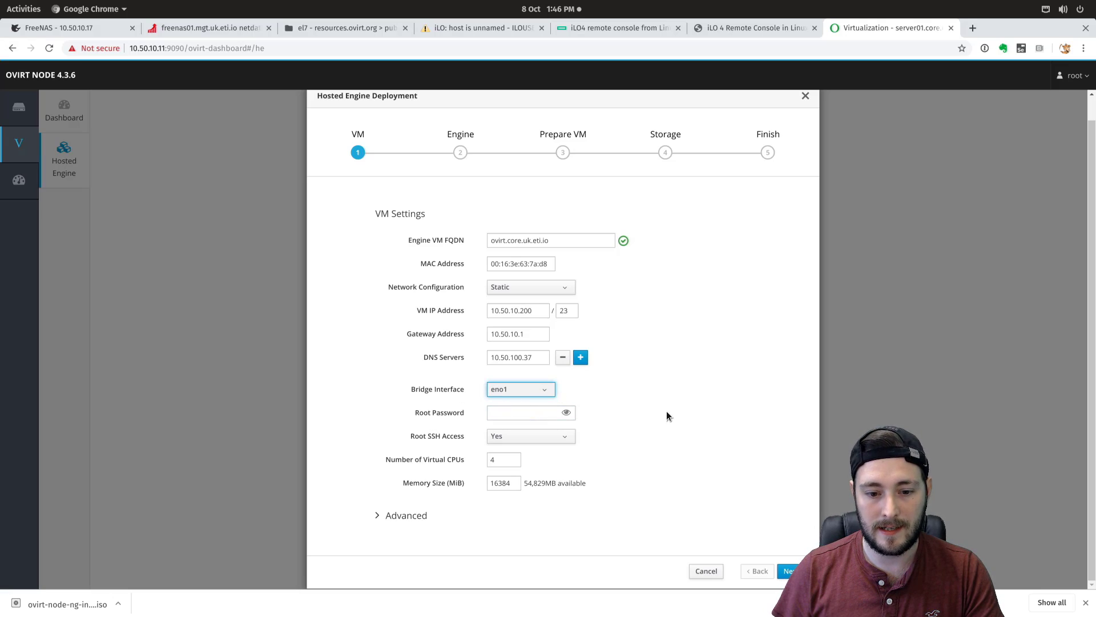
- Set the VM root password, 8 virtual CPUs and 32000 MiB memory
left_click(518, 411)
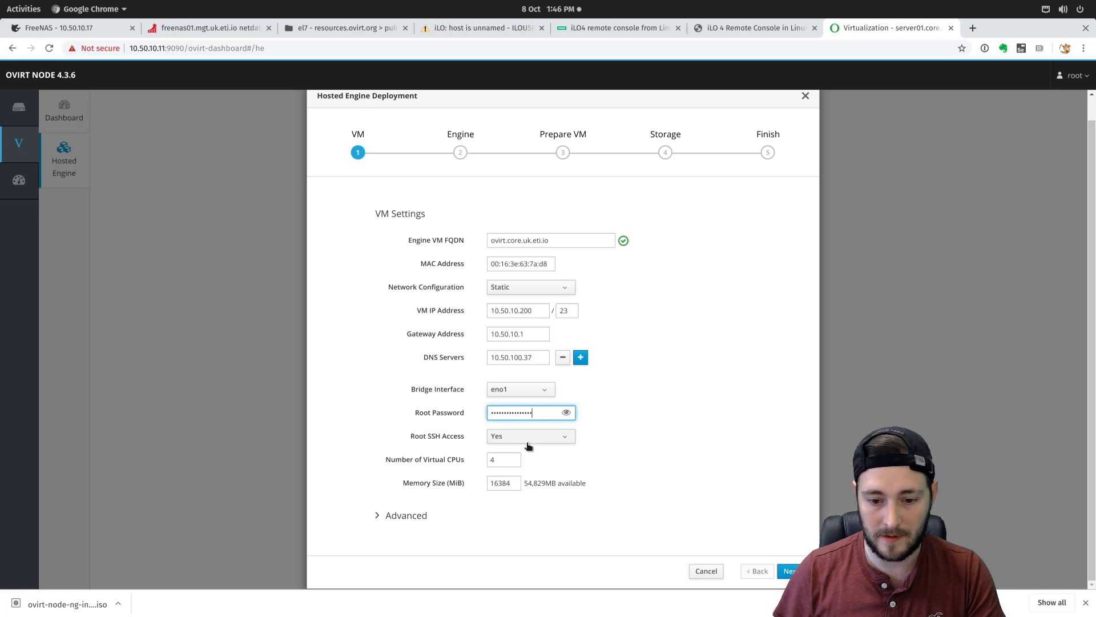
left_click(506, 461)
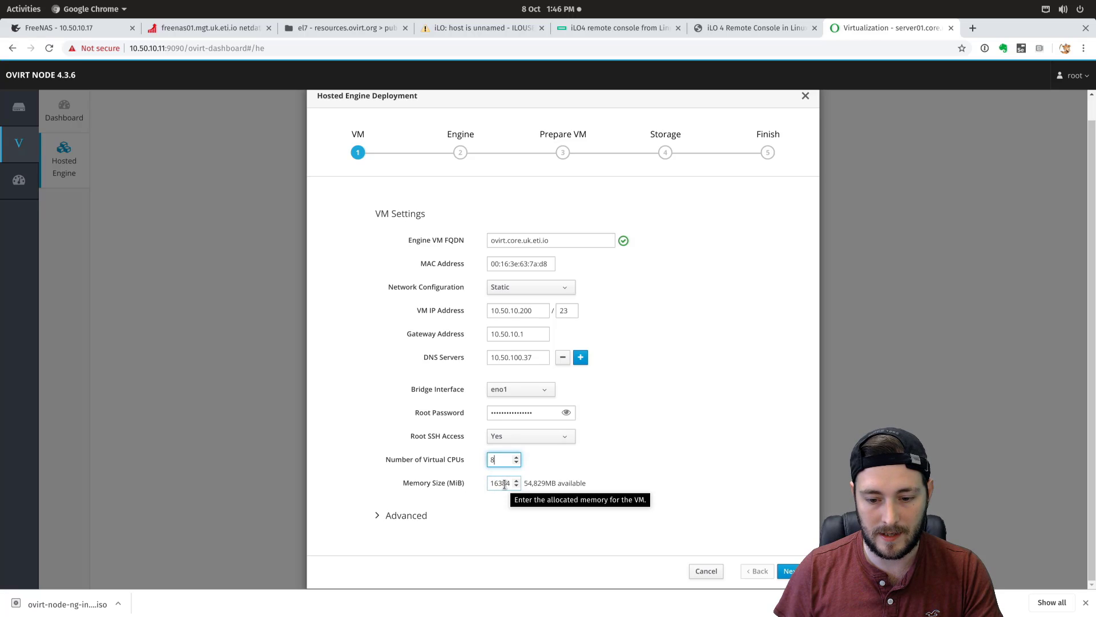
key("Tab")
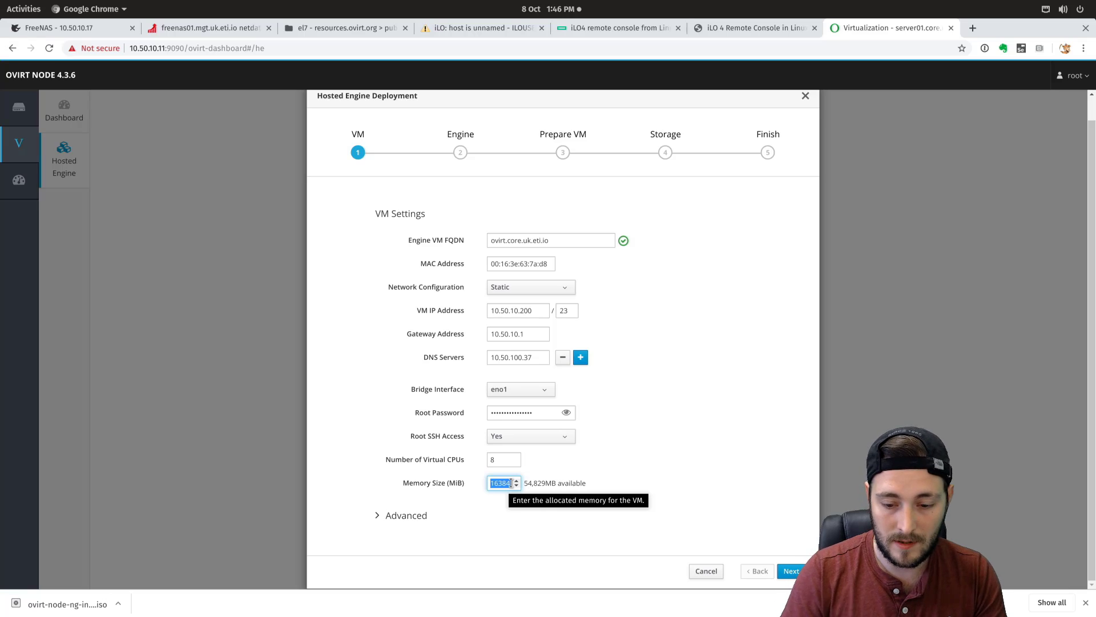
type("32968")
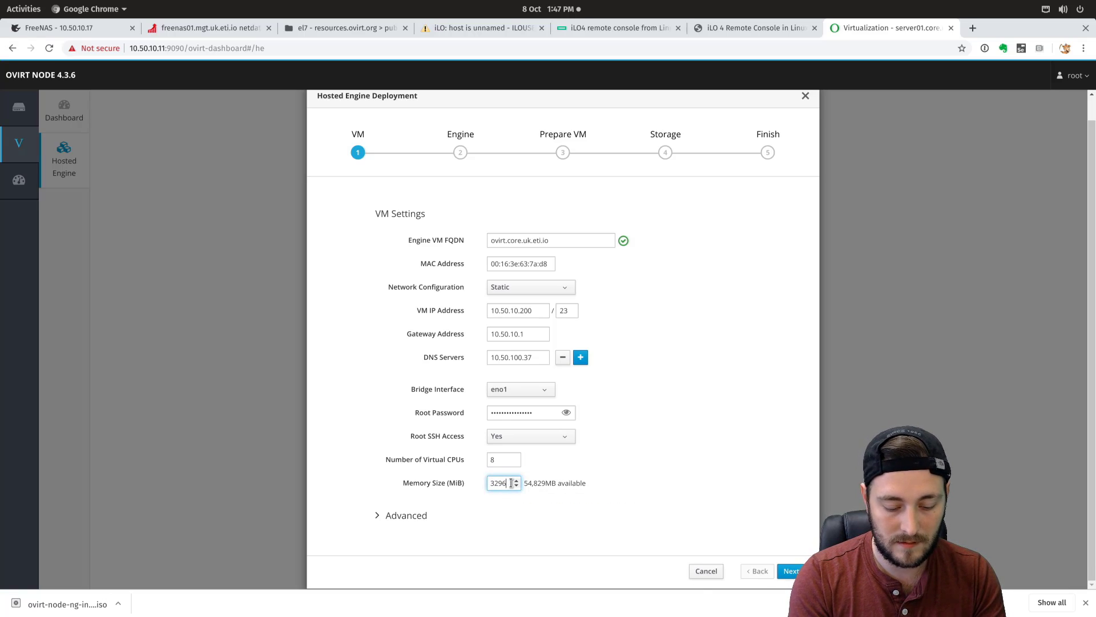
key("BackSpace")
key("BackSpace")
type("000")
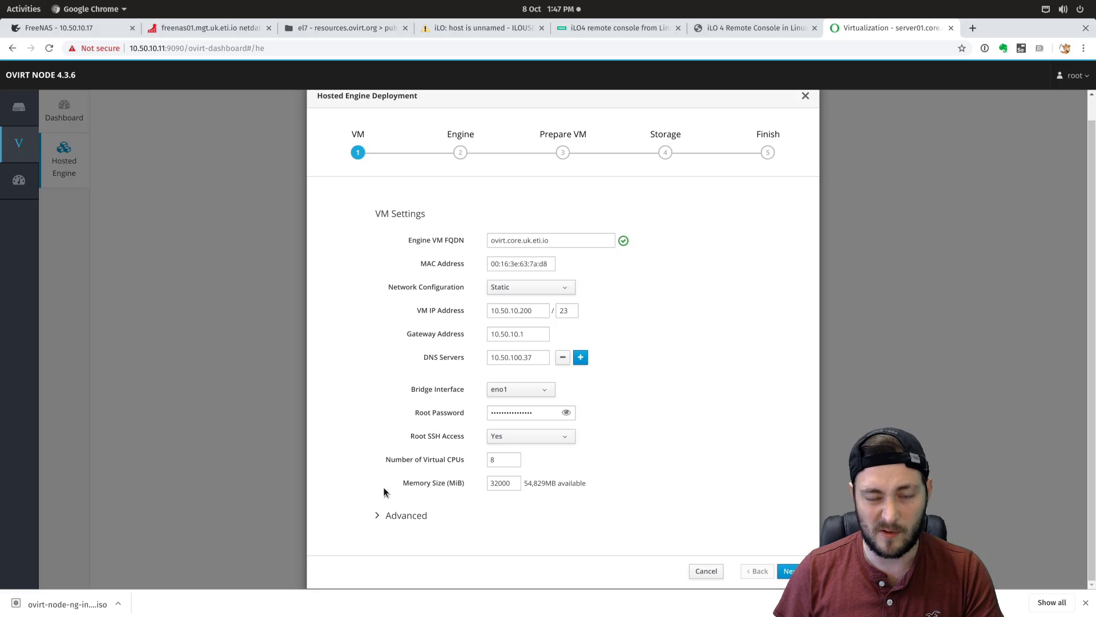
- Leave the advanced SSH key empty and Network Test on DNS, then go to the Engine step
left_click_drag(377, 515, 388, 516)
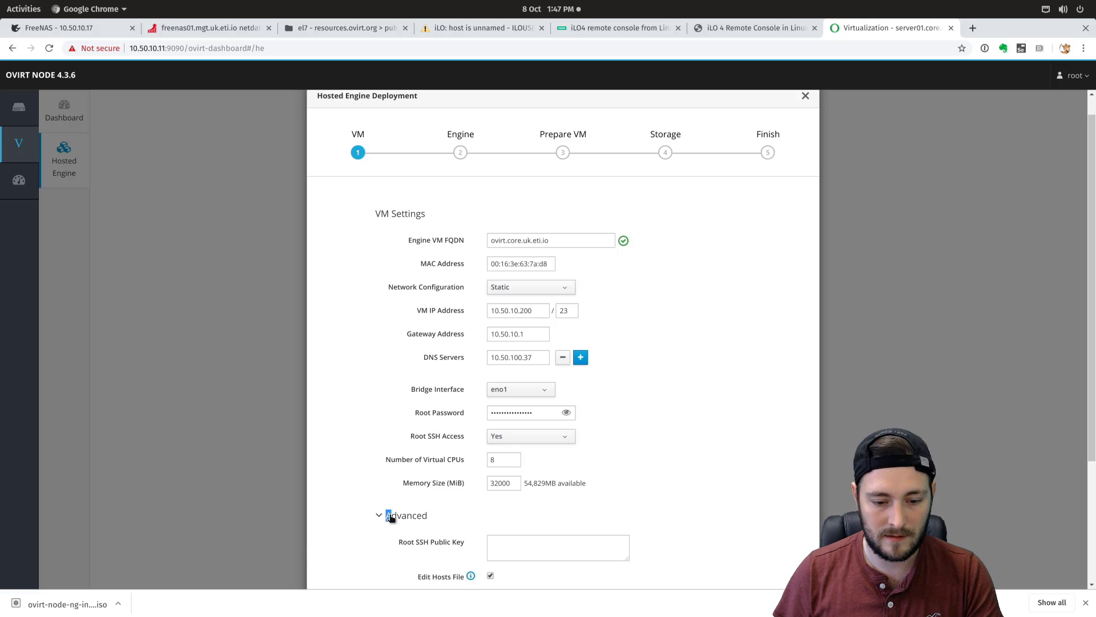
scroll(558, 413, "down", 3)
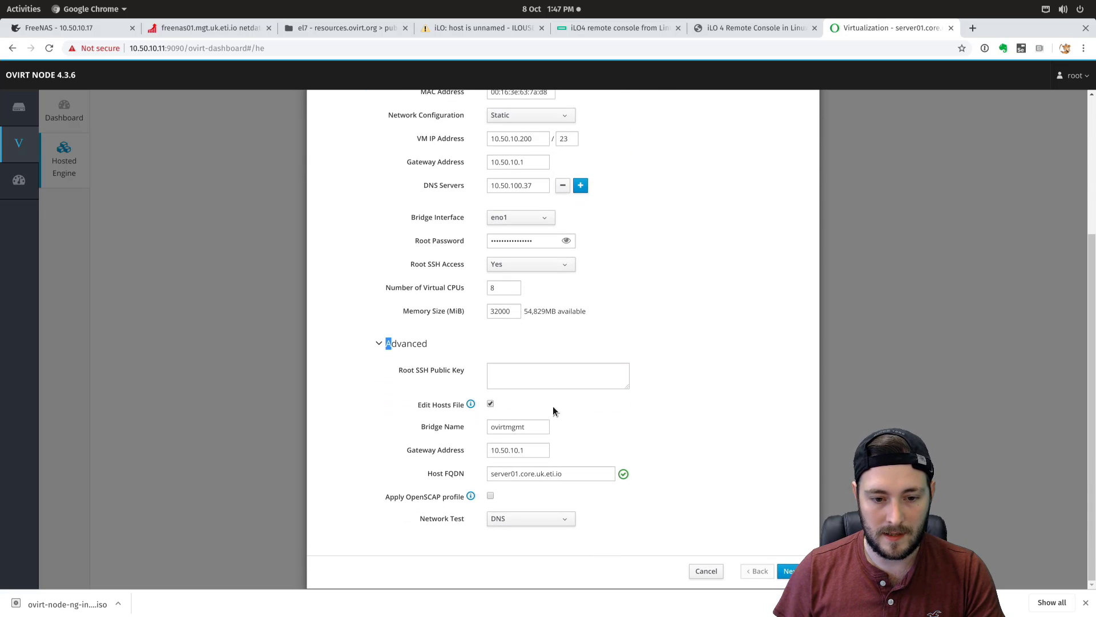
left_click(550, 375)
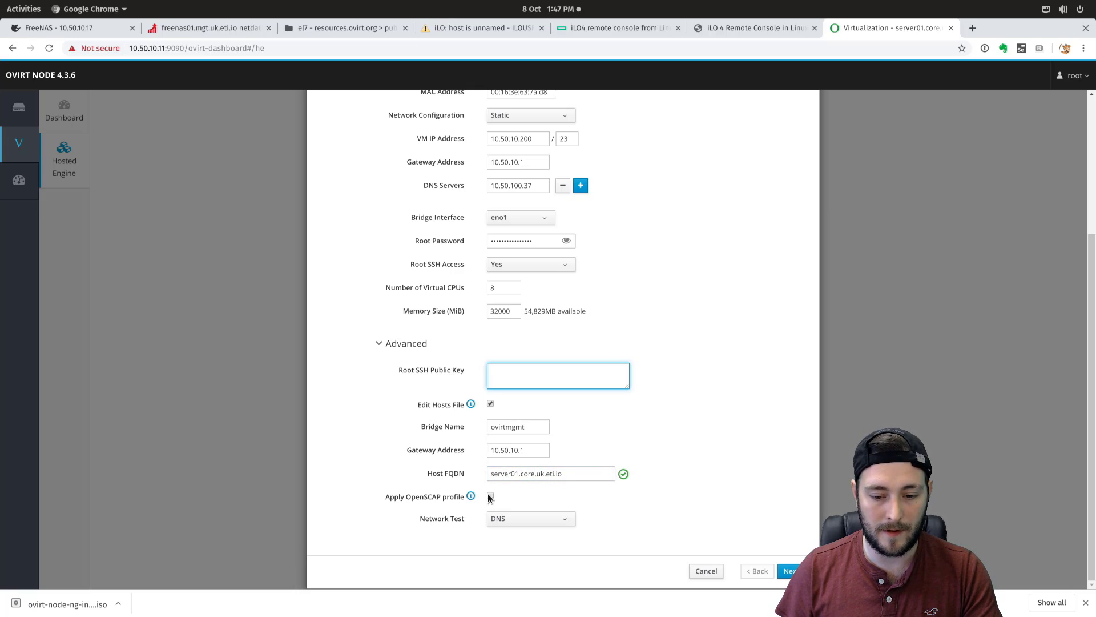
left_click(531, 520)
left_click(671, 501)
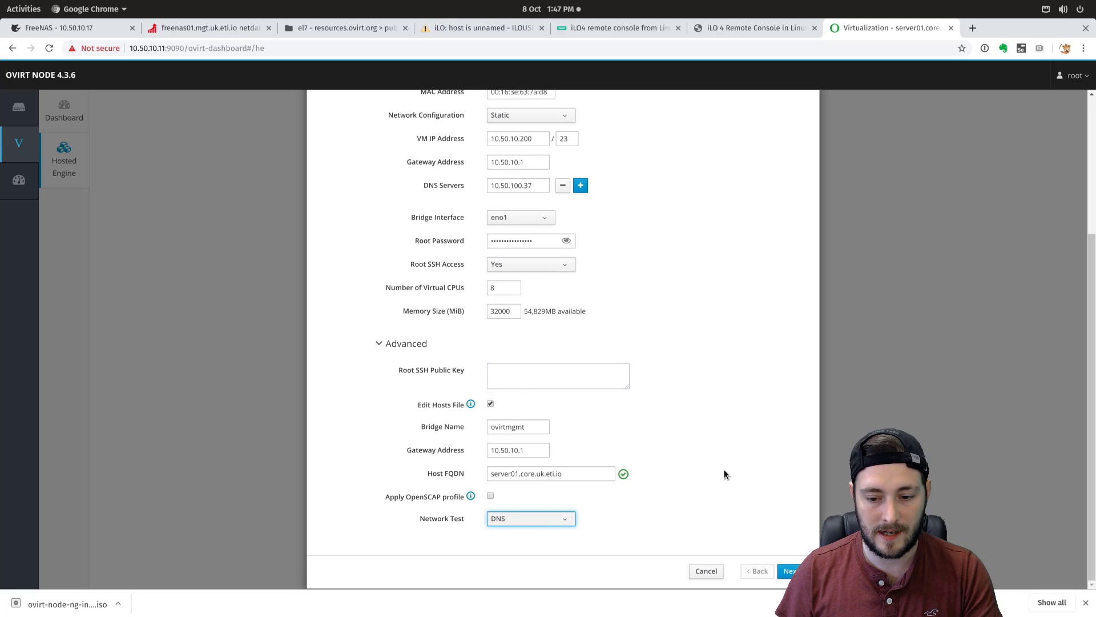
left_click(791, 571)
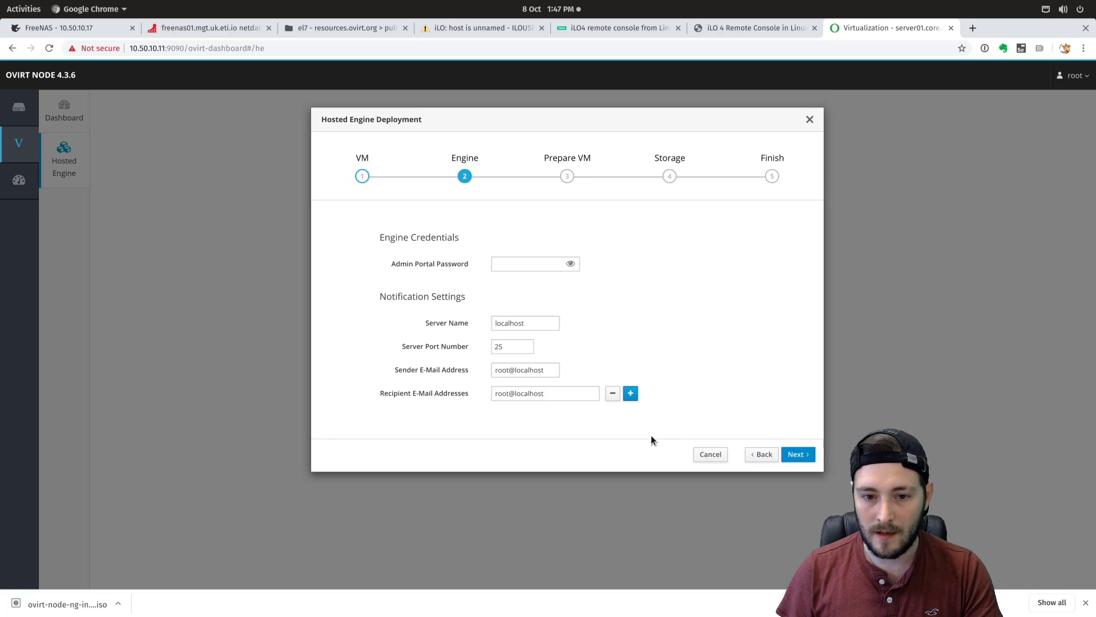
- Enter the Admin Portal password, keep notification defaults, and continue to the Prepare VM review
left_click(505, 264)
type("••••••••••")
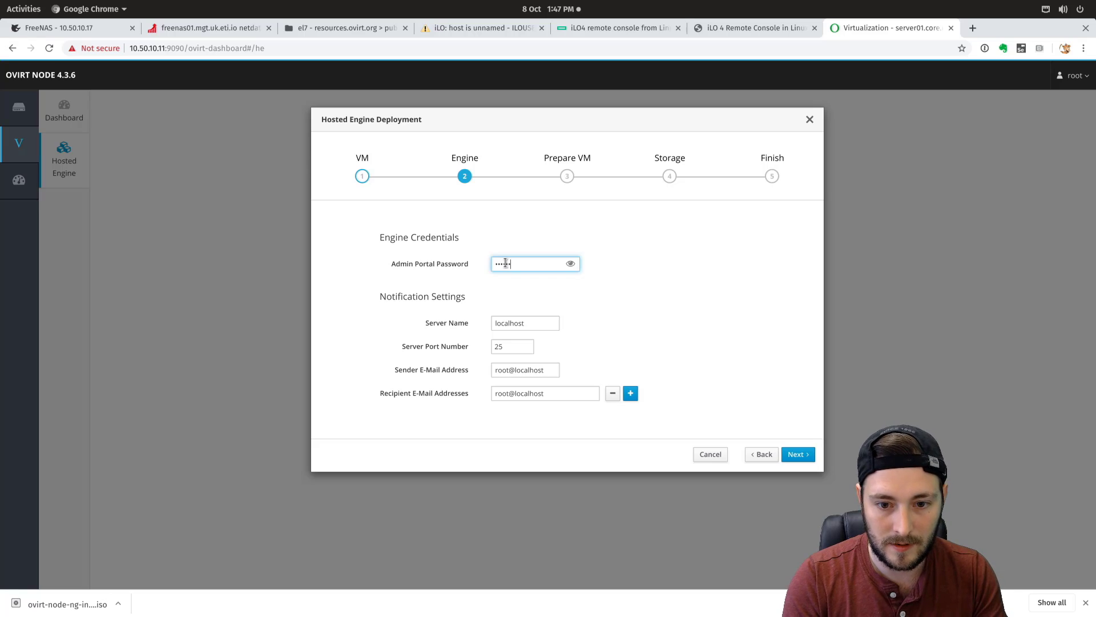
type("••••")
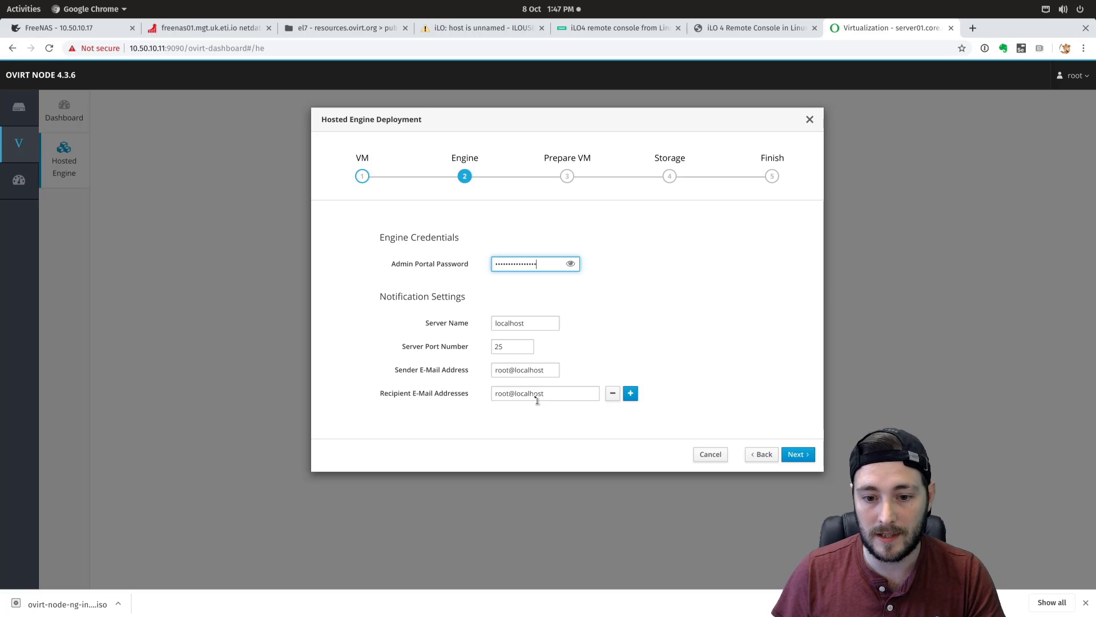
left_click(798, 453)
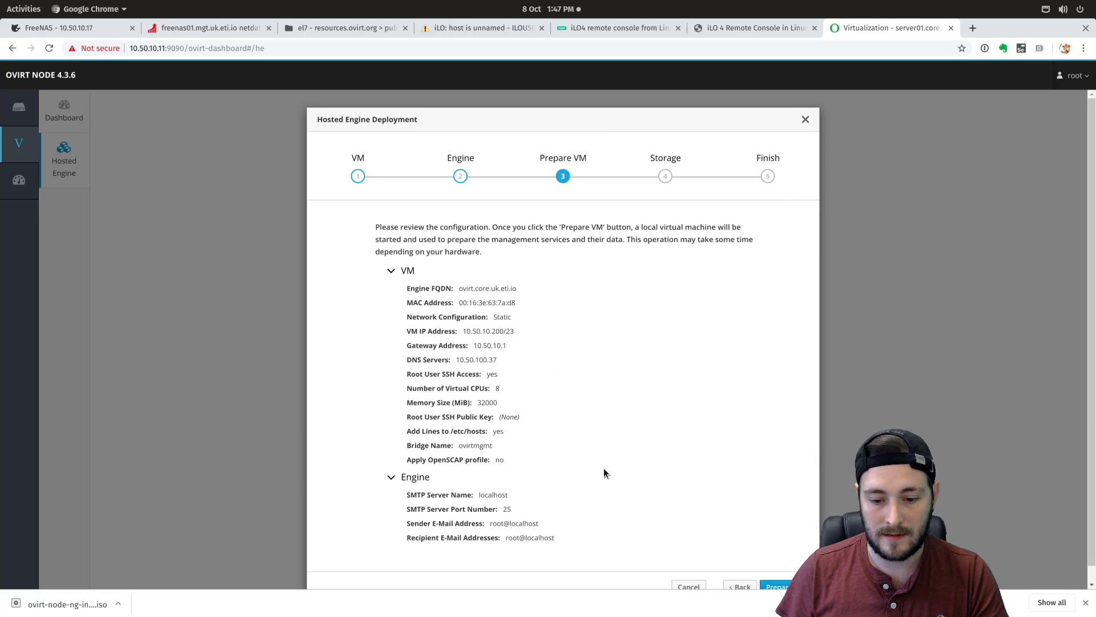
- Review the configuration summary and start Prepare VM
scroll(594, 486, "down", 1)
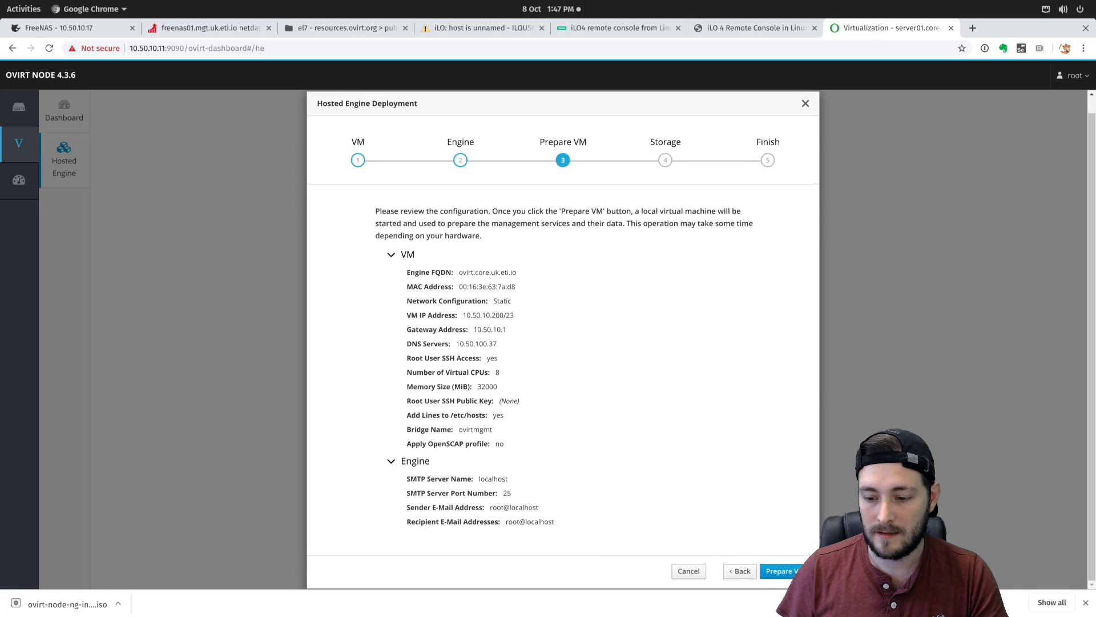
left_click(781, 571)
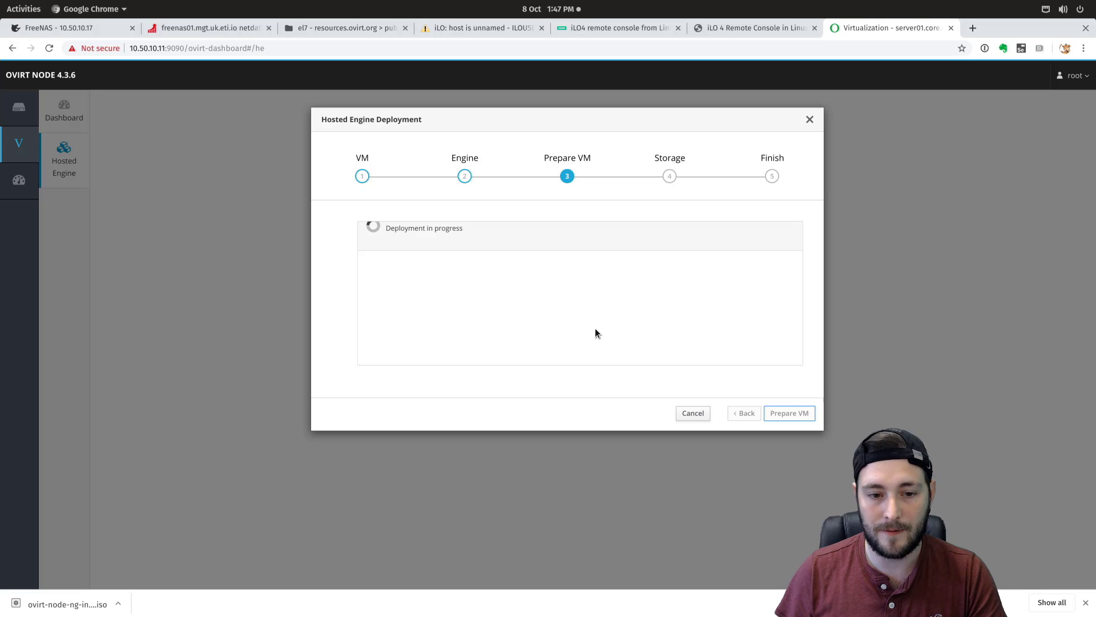
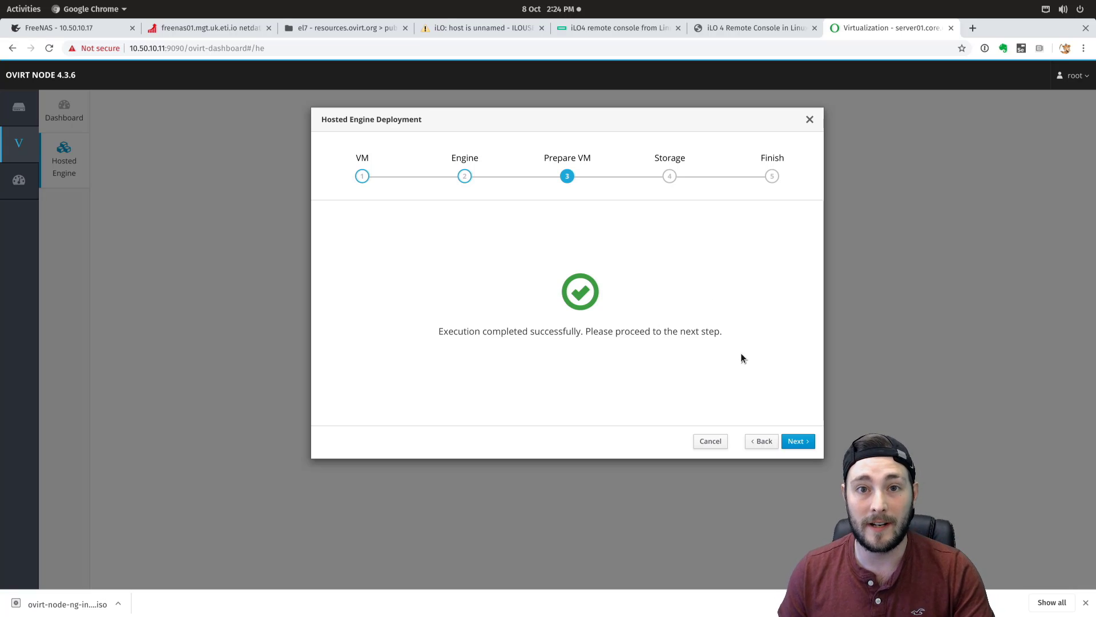
- Advance to the storage step and set the storage type to iSCSI
left_click(797, 440)
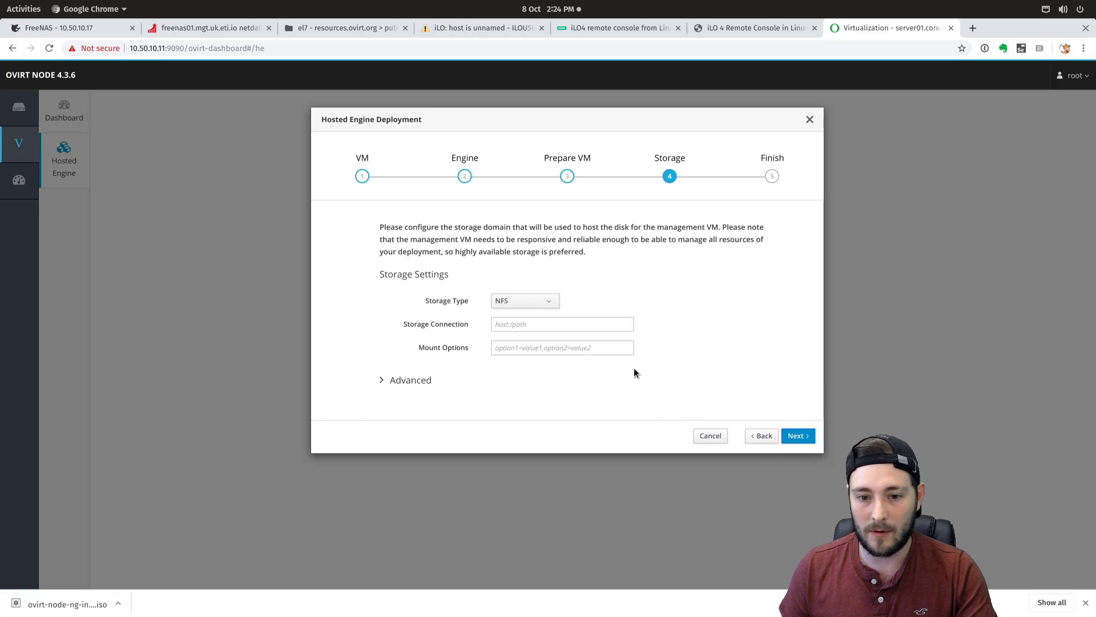
left_click(539, 300)
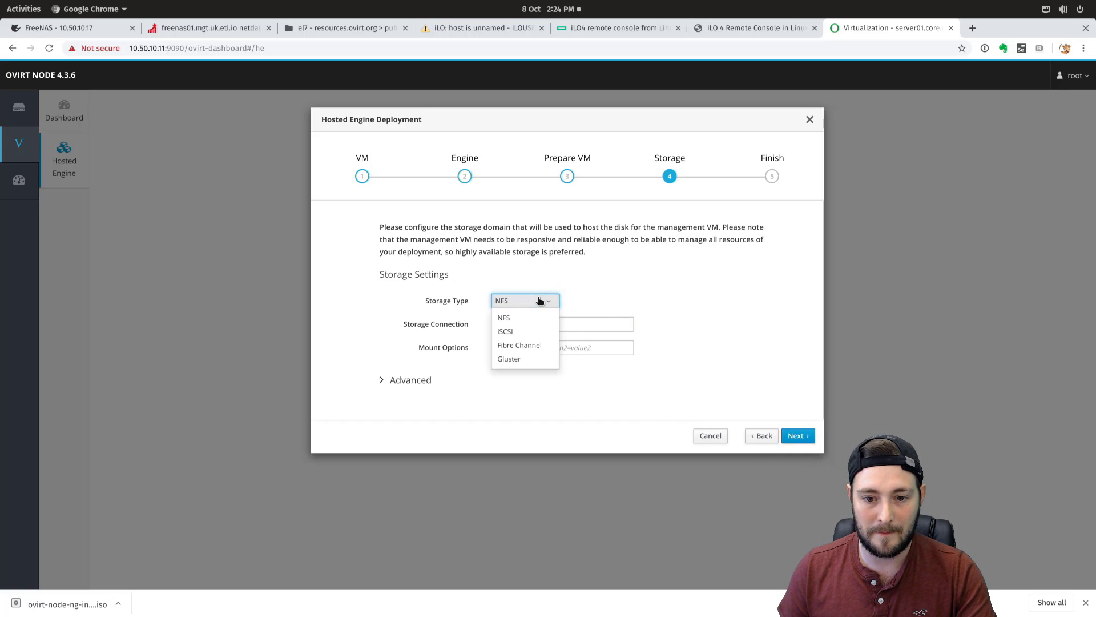
left_click(534, 333)
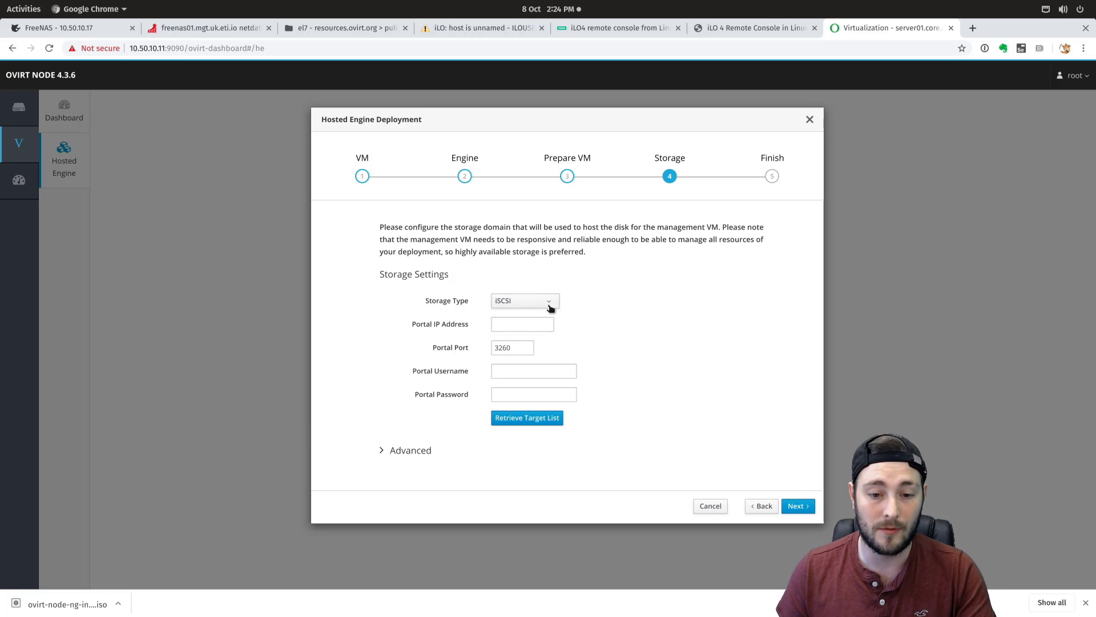
- Enter portal IP 192.168.250.2 with the portal username and password, then retrieve the target list
left_click(513, 327)
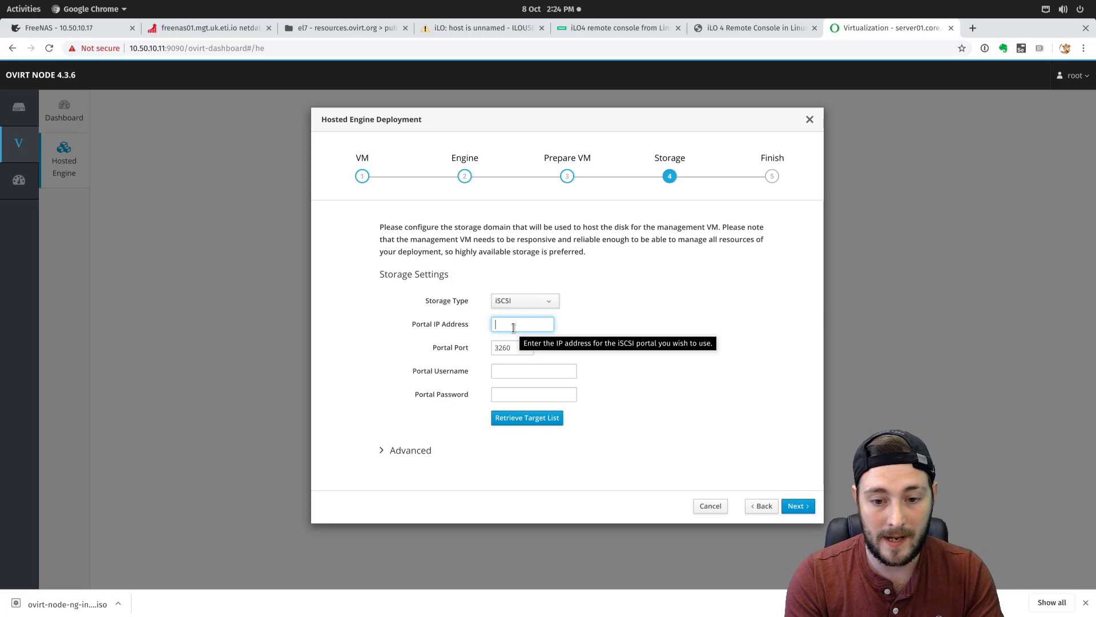
type("192.168.25")
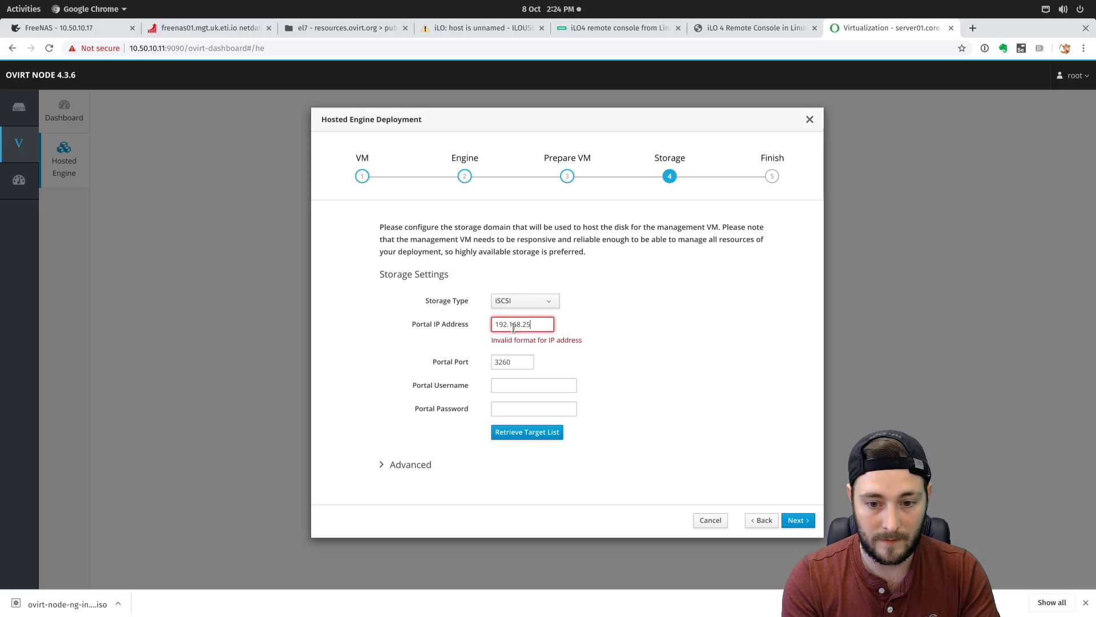
type("0.2")
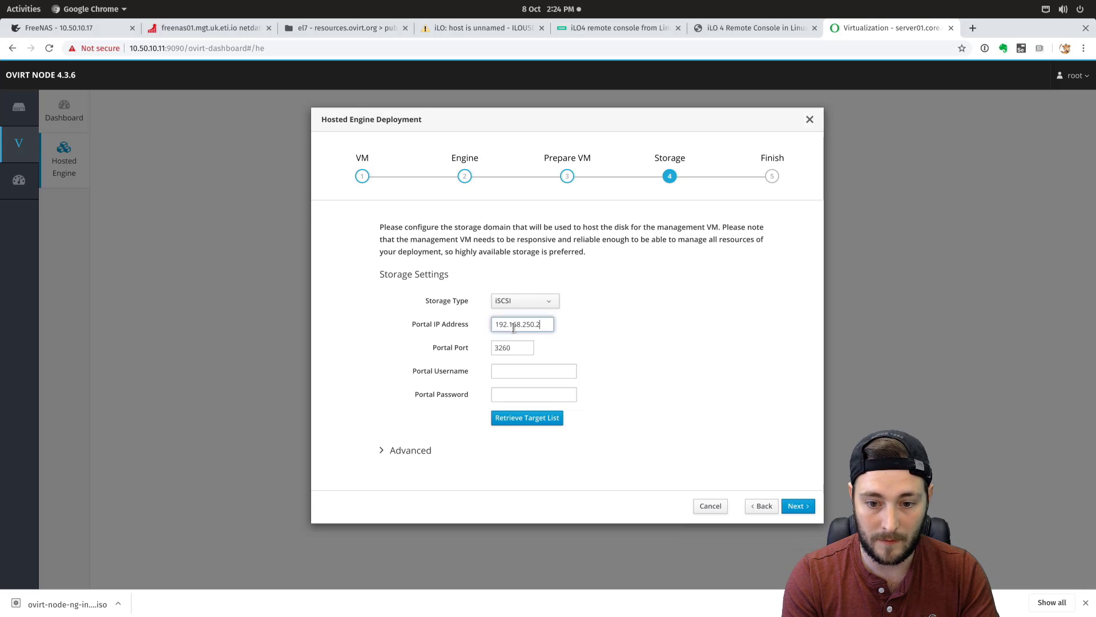
key("Tab")
key("Tab")
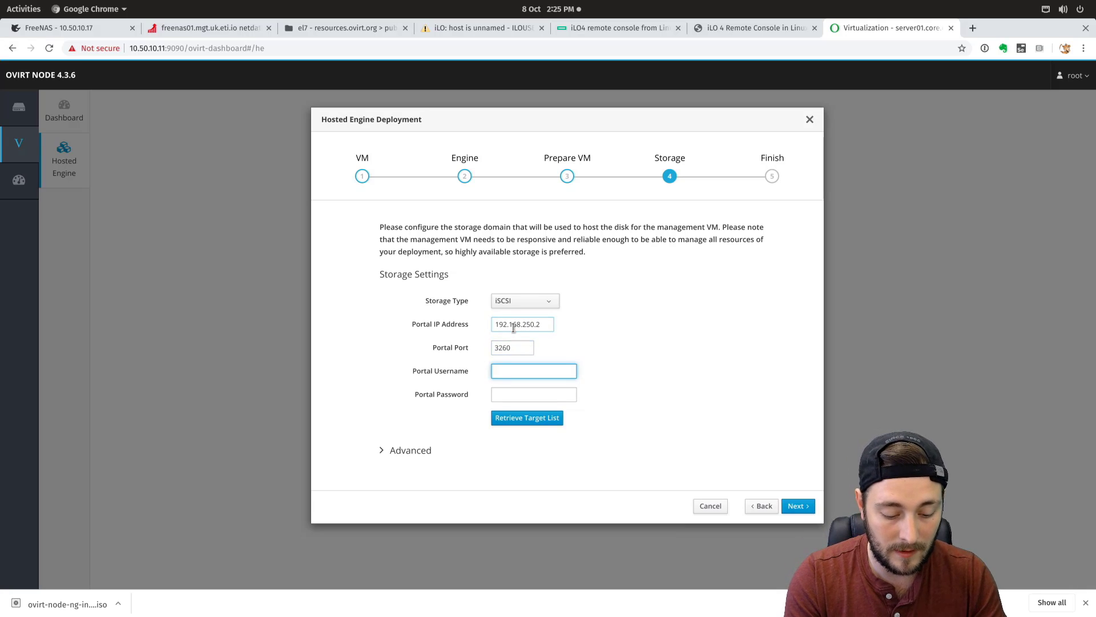
type("ovirt")
key("Tab")
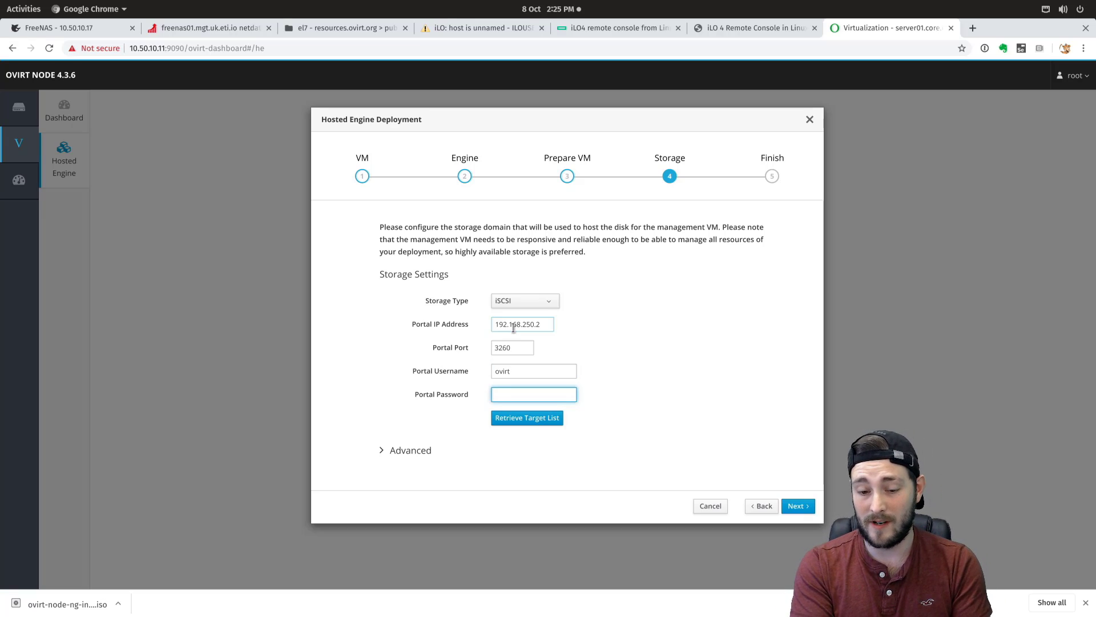
key("ctrl+v")
key("Return")
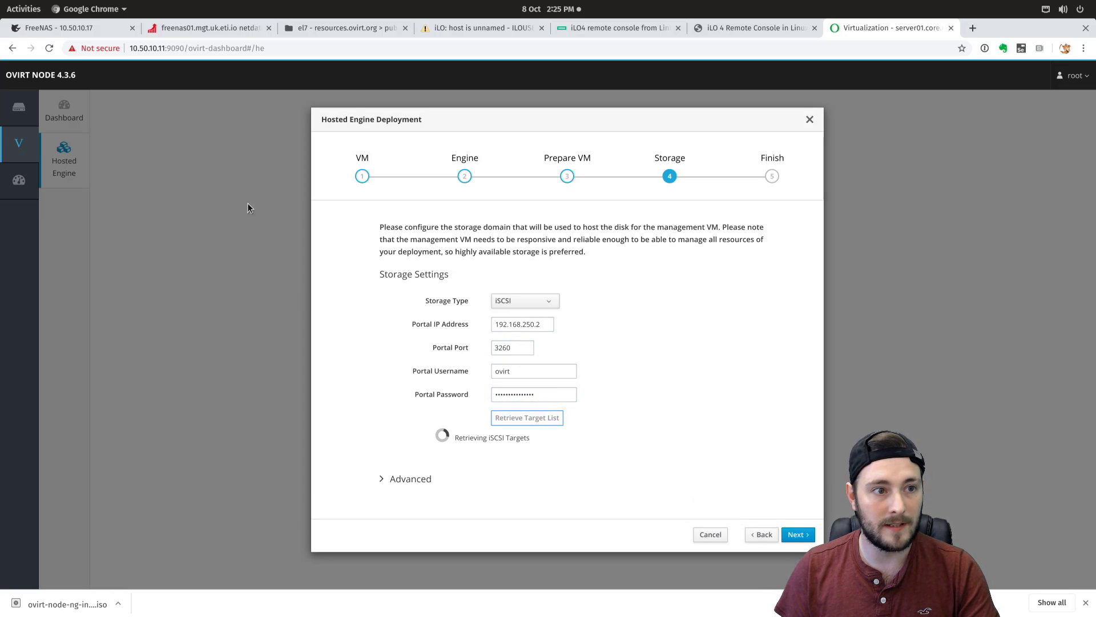
left_click(98, 32)
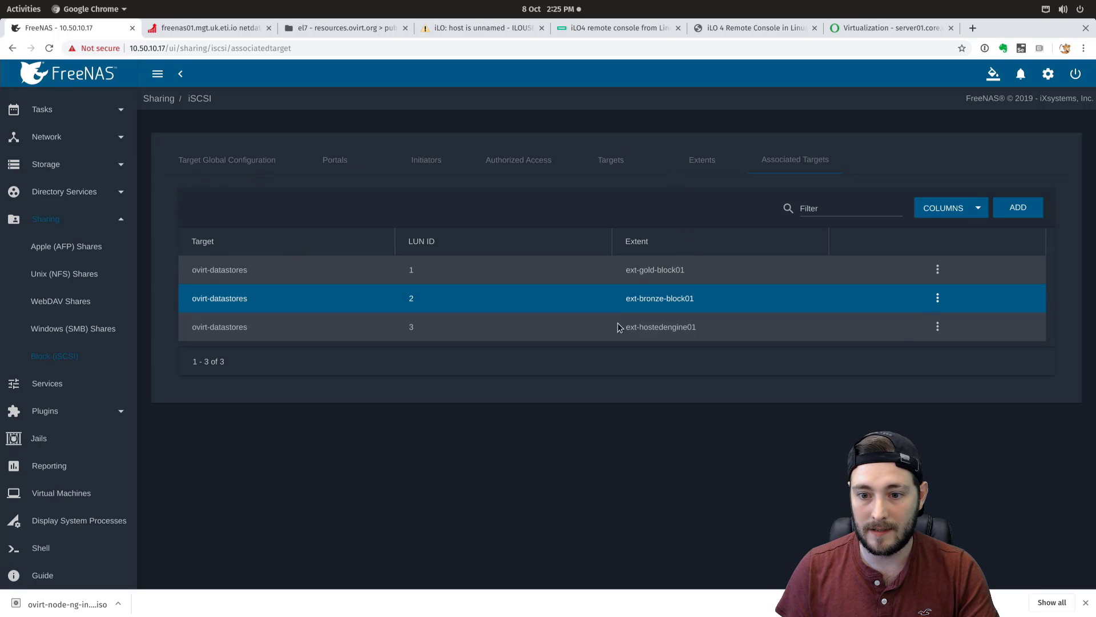
- Check the three iSCSI target-to-extent mappings in FreeNAS, then return to the deployment tab
left_click_drag(207, 271, 718, 329)
left_click(733, 414)
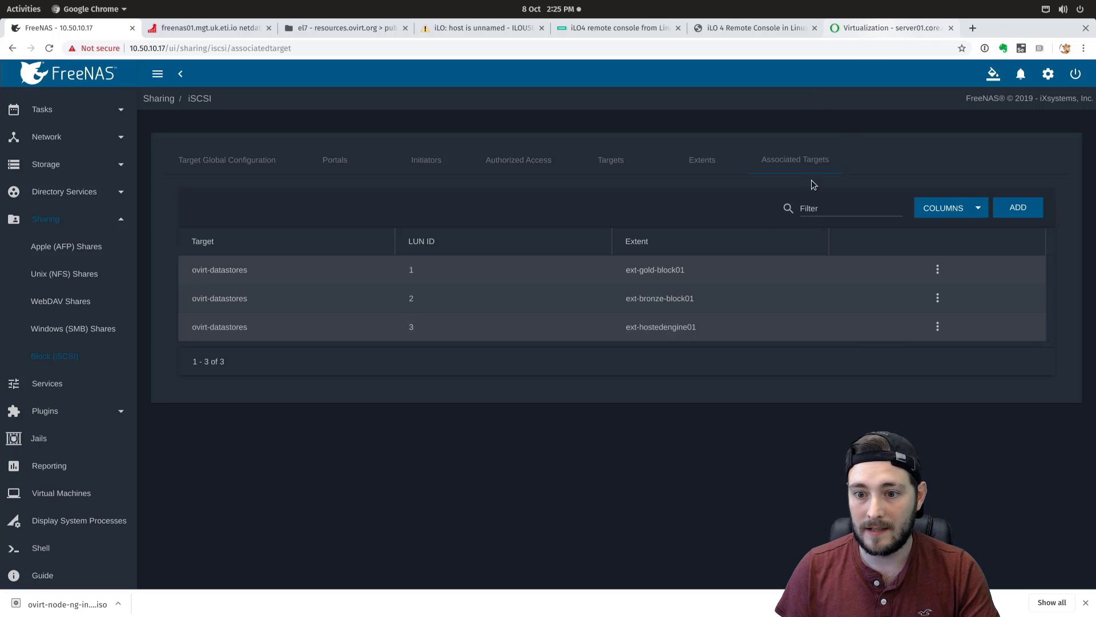
left_click(879, 31)
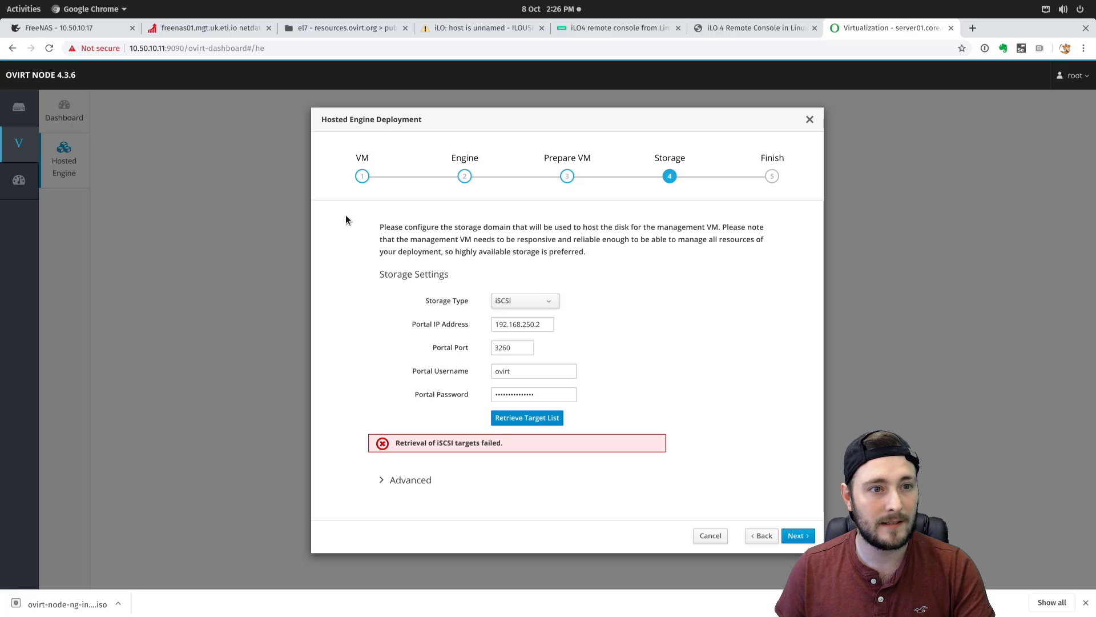
left_click(182, 48)
left_click(182, 48)
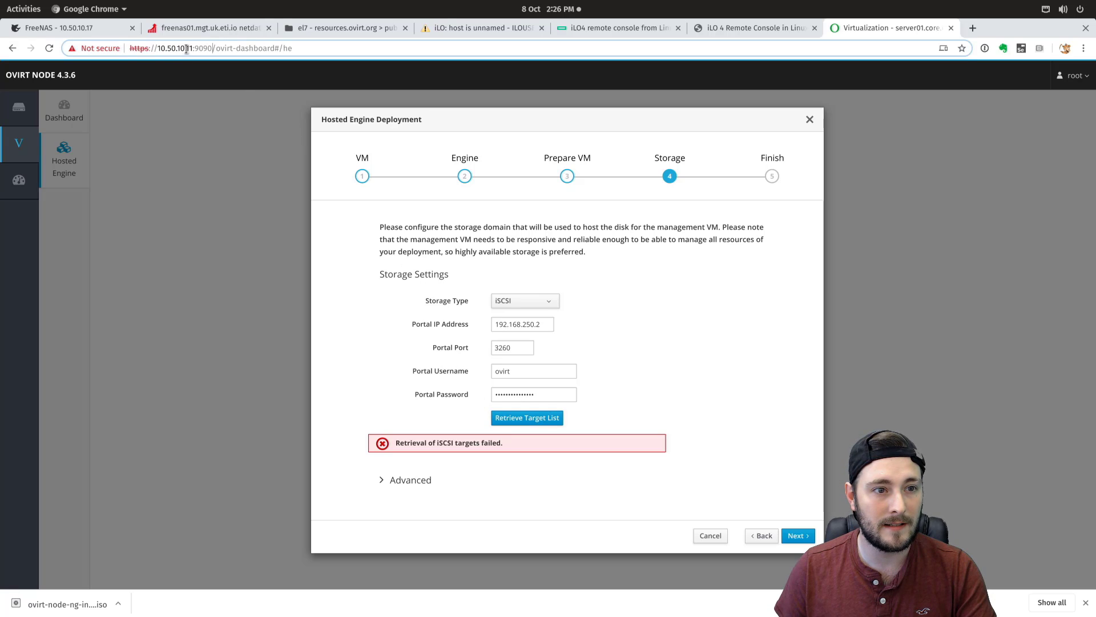
left_click_drag(211, 48, 113, 48)
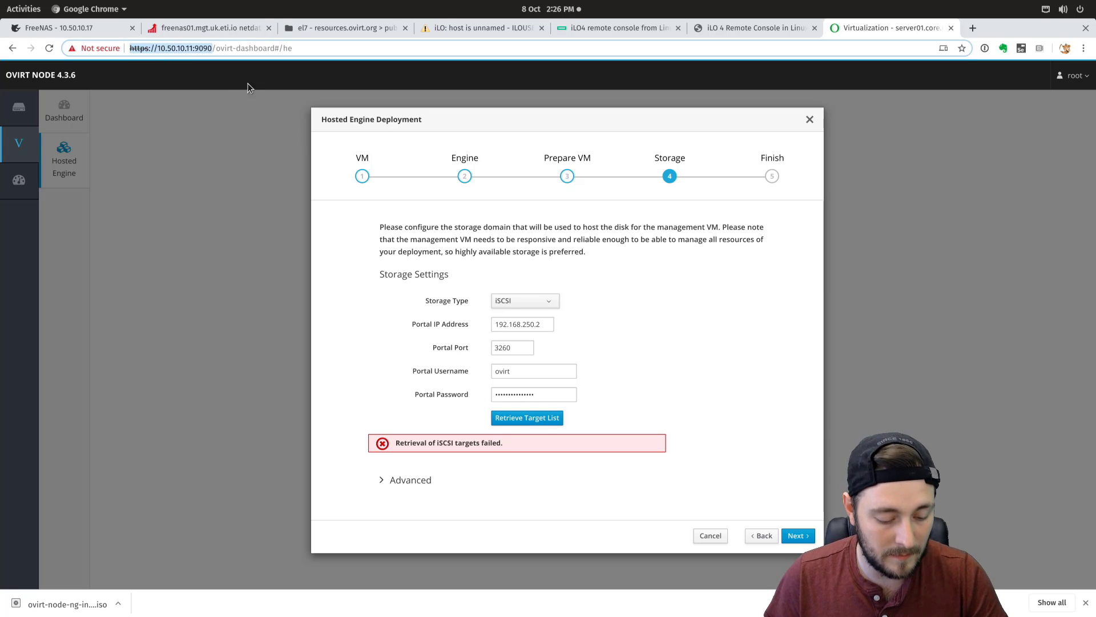
key("ctrl+c")
key("ctrl+t")
key("ctrl+v")
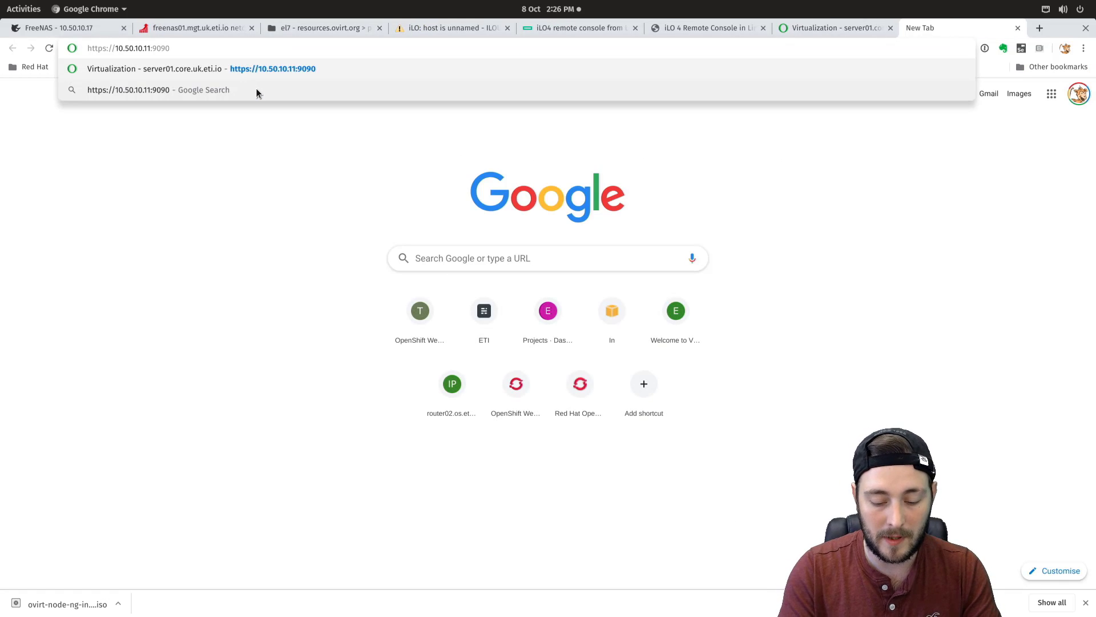
key("Return")
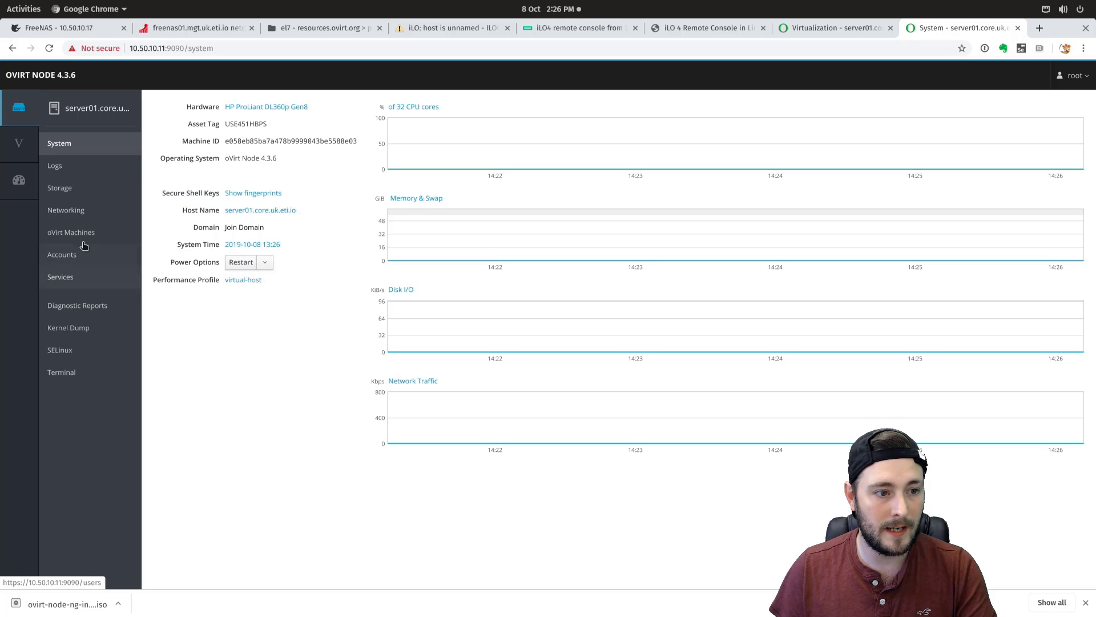
left_click(68, 210)
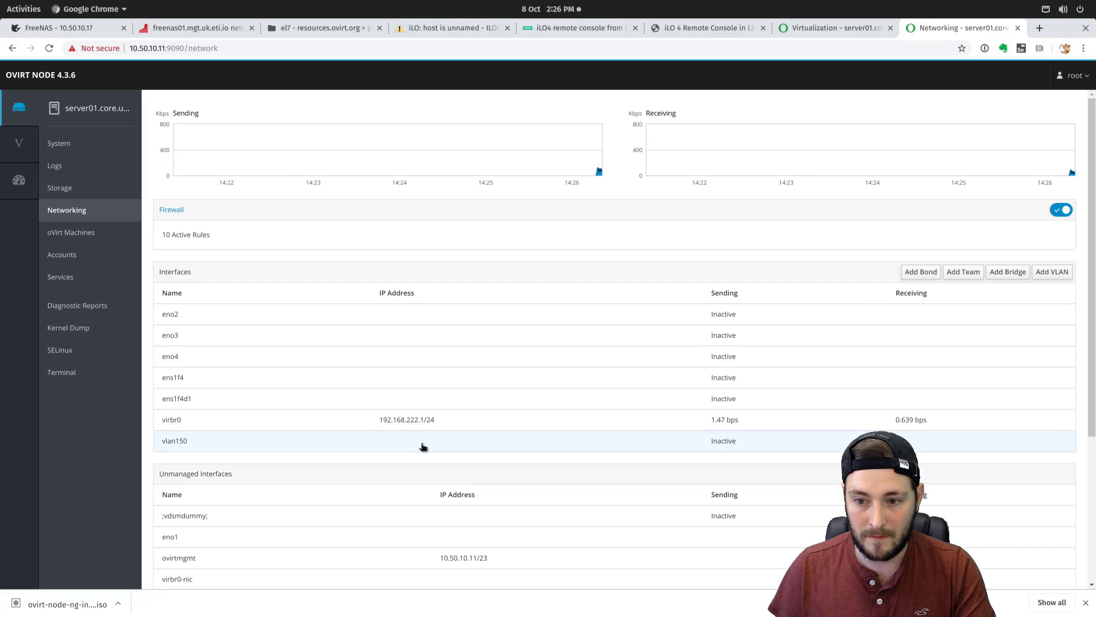
left_click(193, 445)
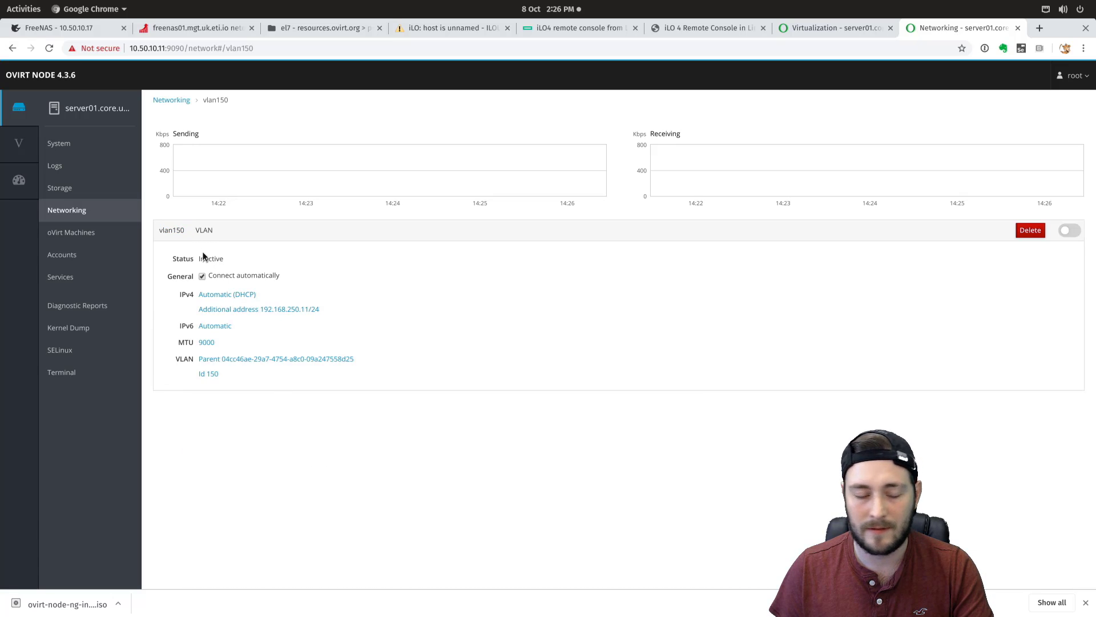
- Activate vlan150 and set its IPv4 to Manual with 192.168.250.11, dismissing the error
left_click(1070, 230)
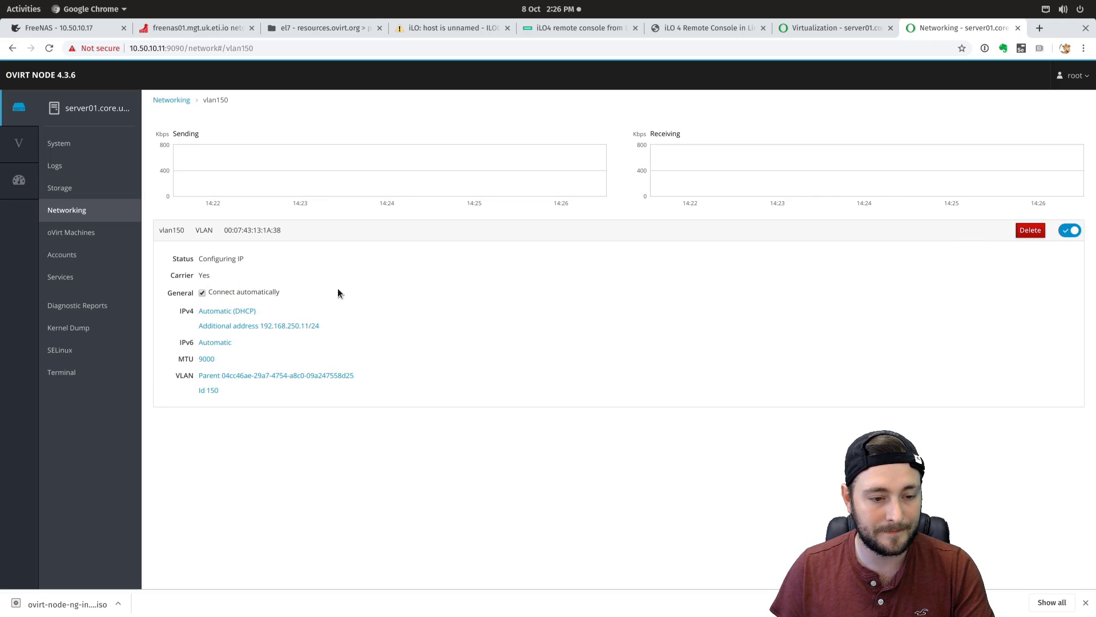
left_click(231, 312)
left_click(518, 164)
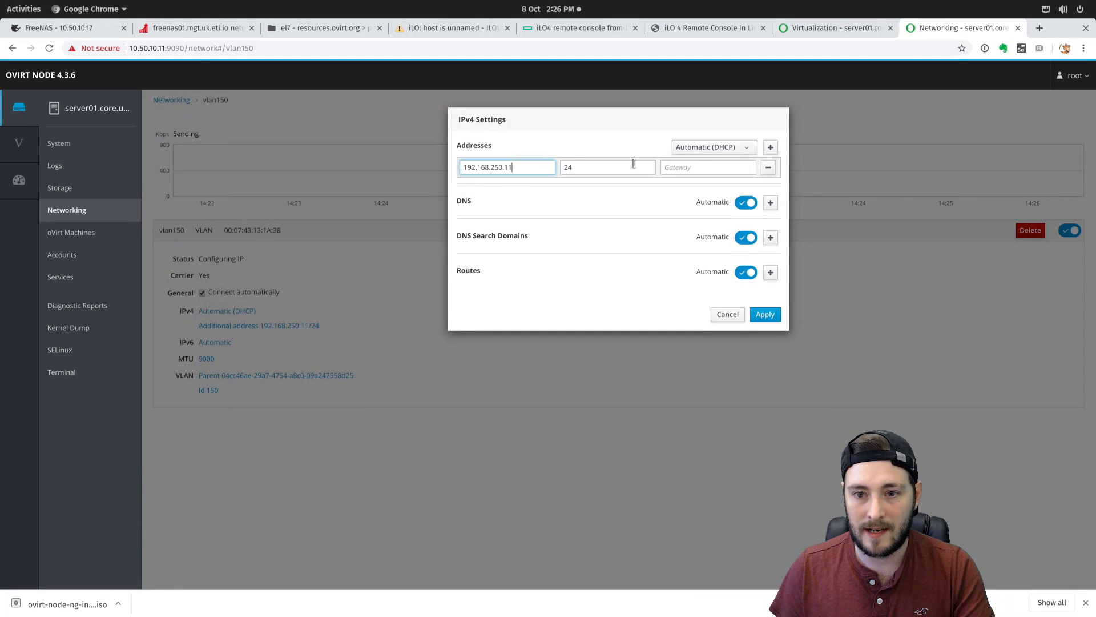
left_click(741, 149)
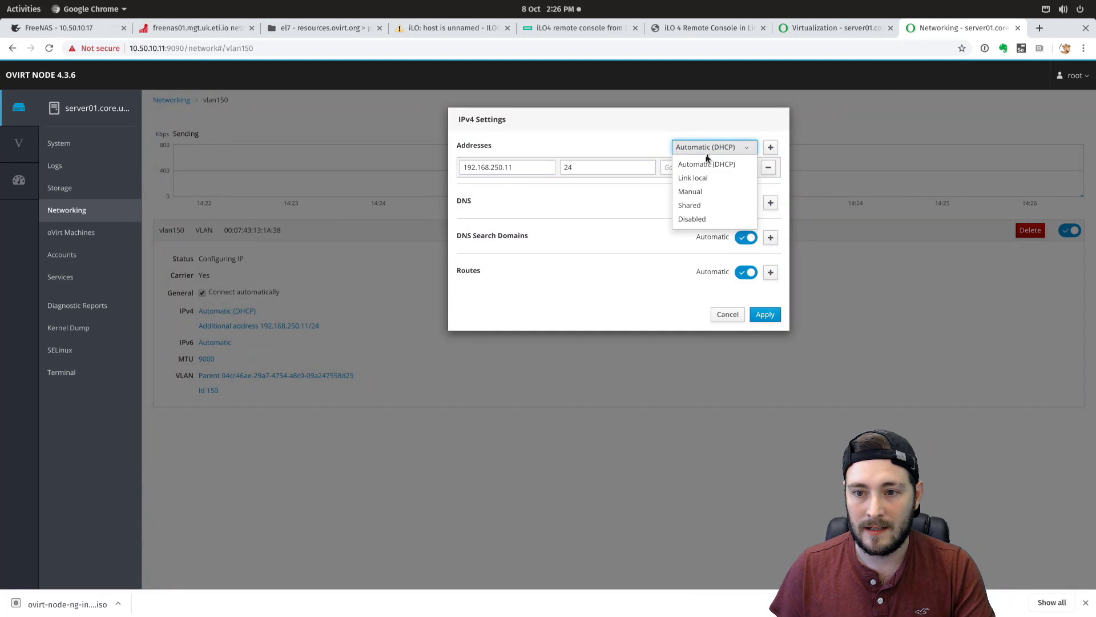
left_click(697, 192)
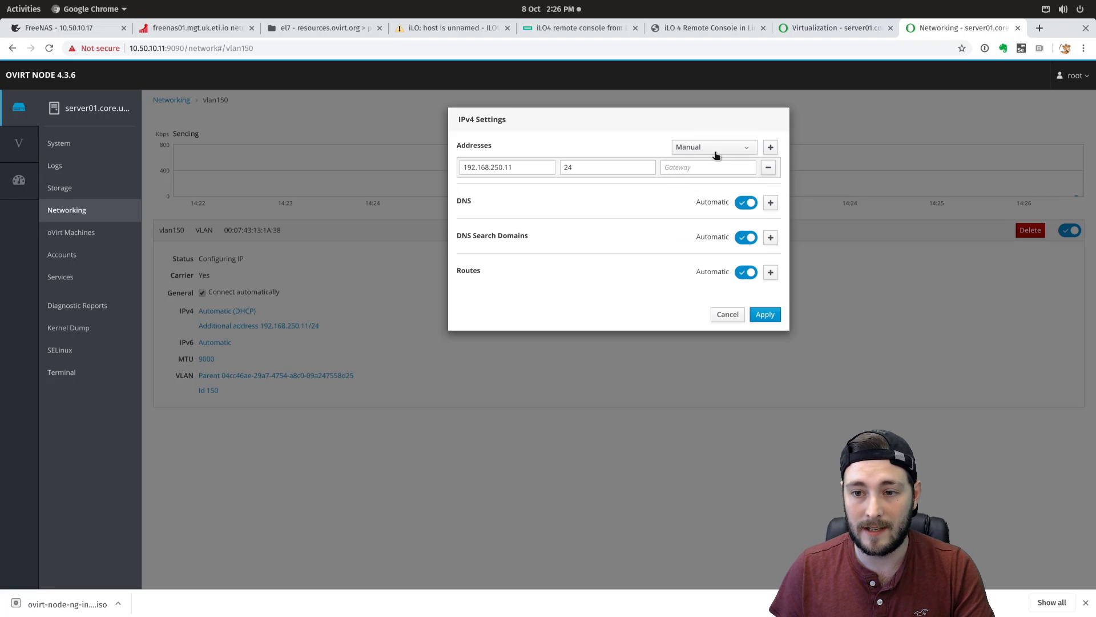
left_click_drag(515, 167, 446, 166)
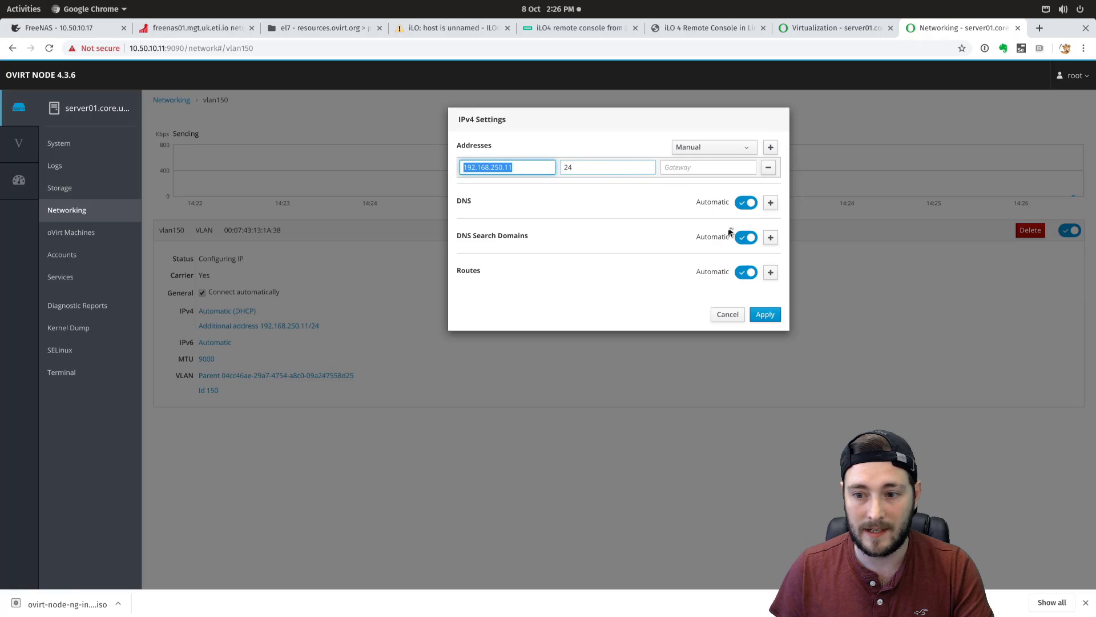
left_click(765, 315)
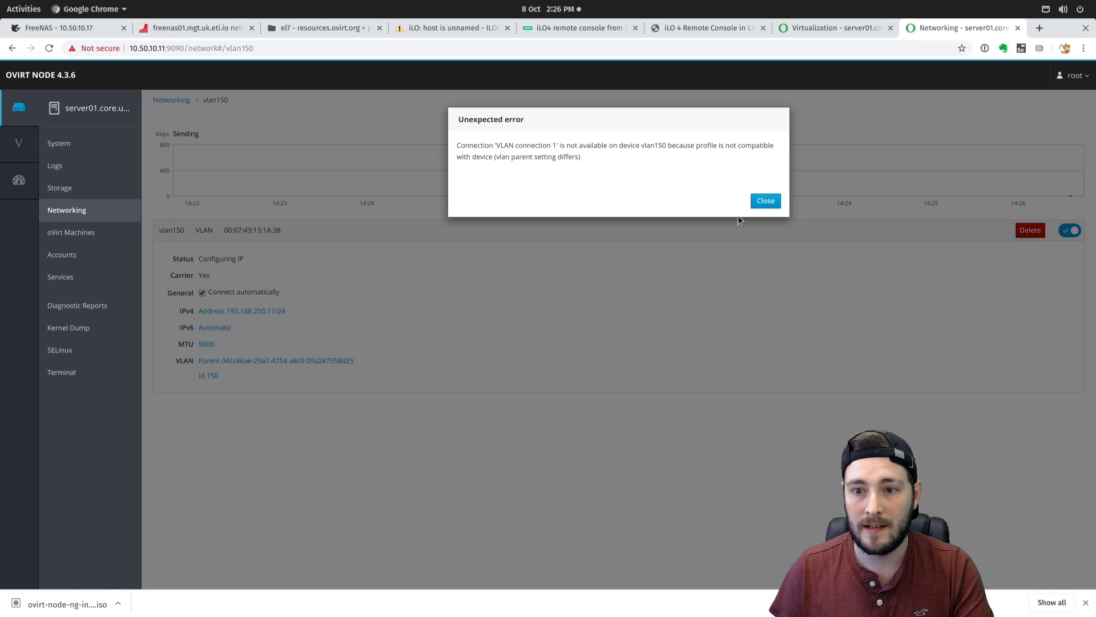
left_click(765, 201)
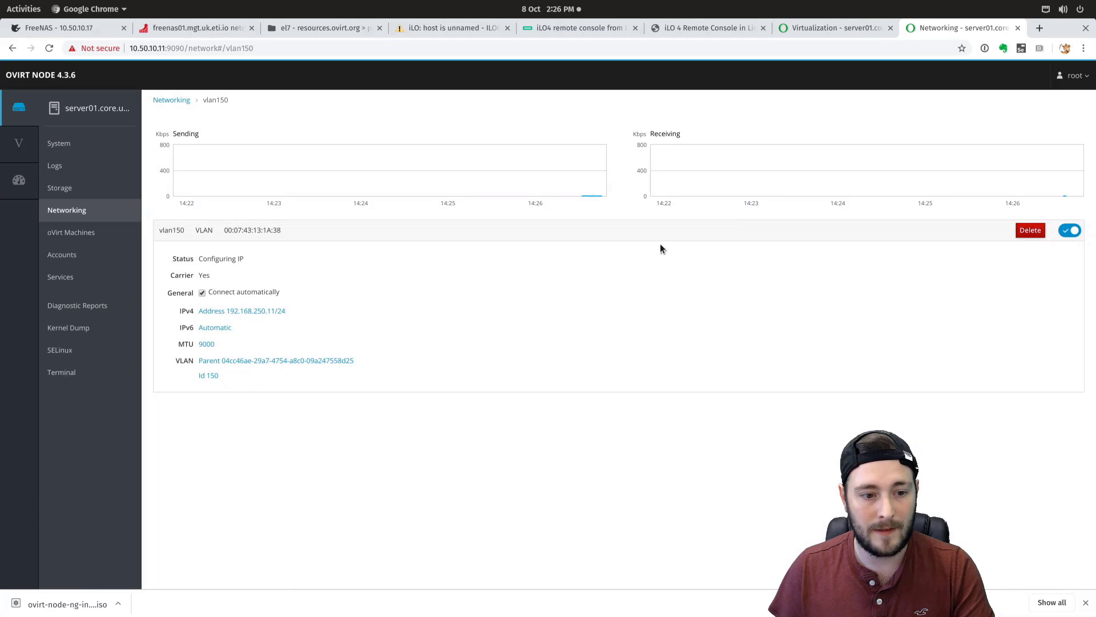
- Change the VLAN's parent interface to ens1f4d1 and dismiss the resulting error
left_click(208, 376)
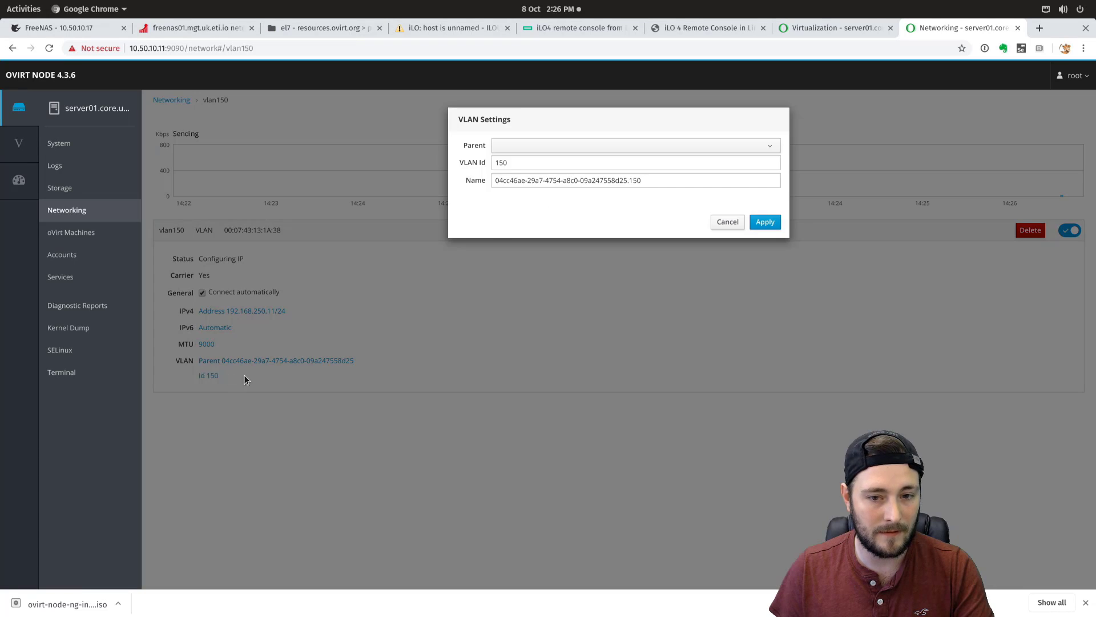
left_click_drag(683, 178, 533, 162)
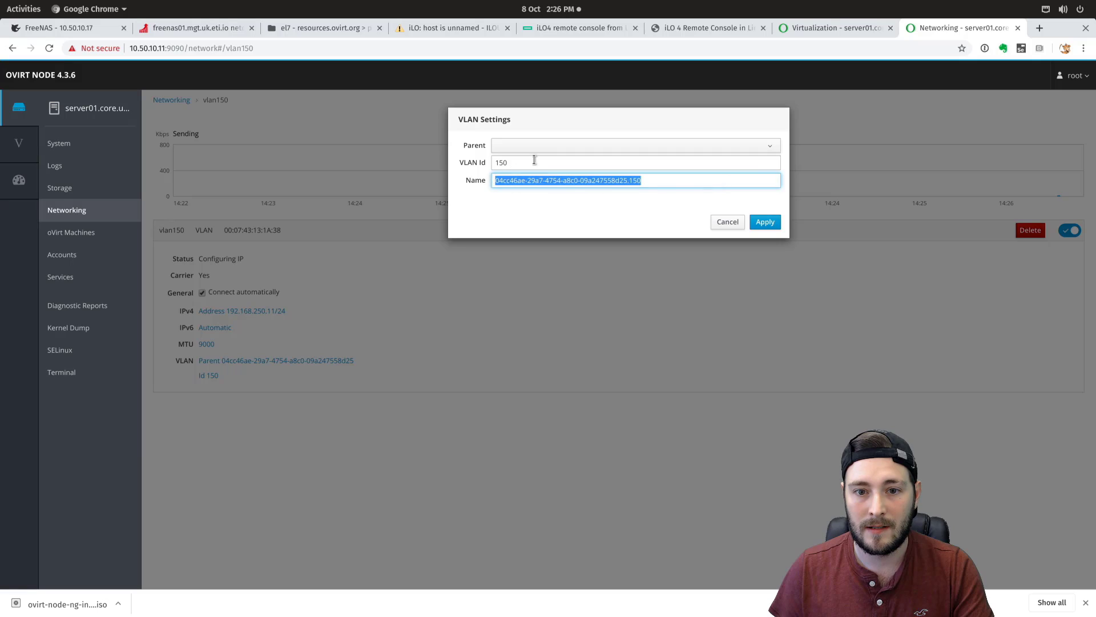
left_click(531, 147)
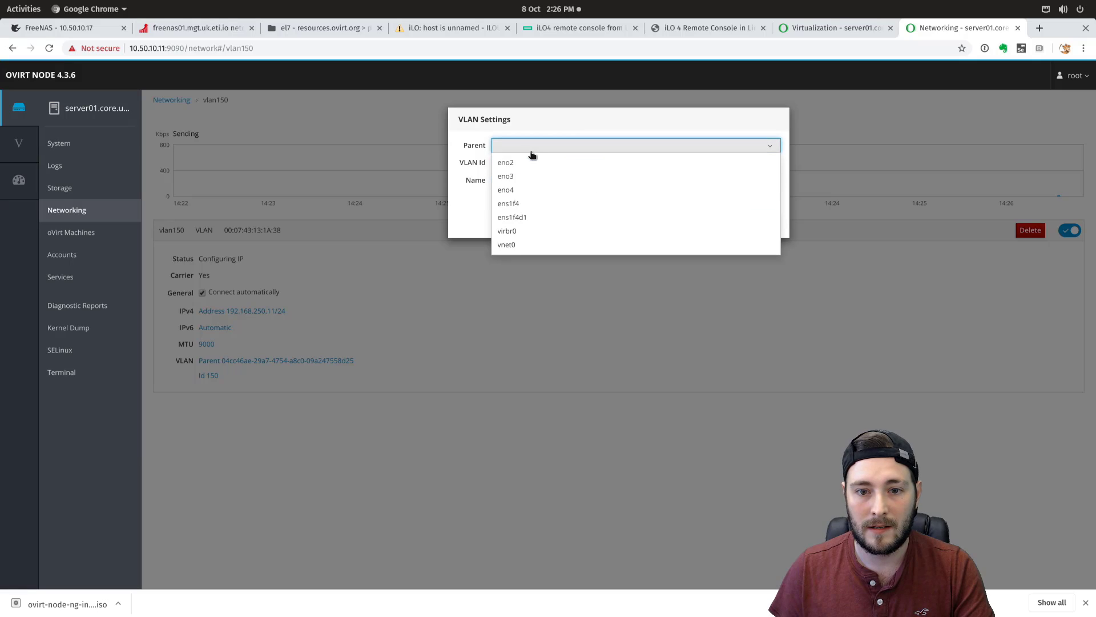
left_click(533, 217)
left_click(765, 222)
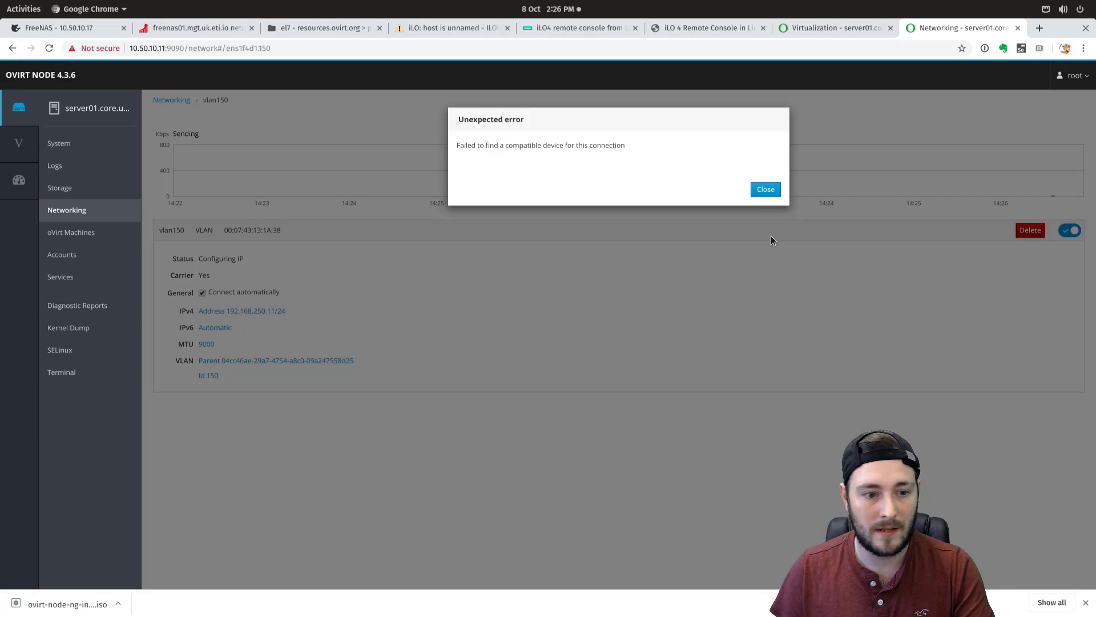
left_click(766, 189)
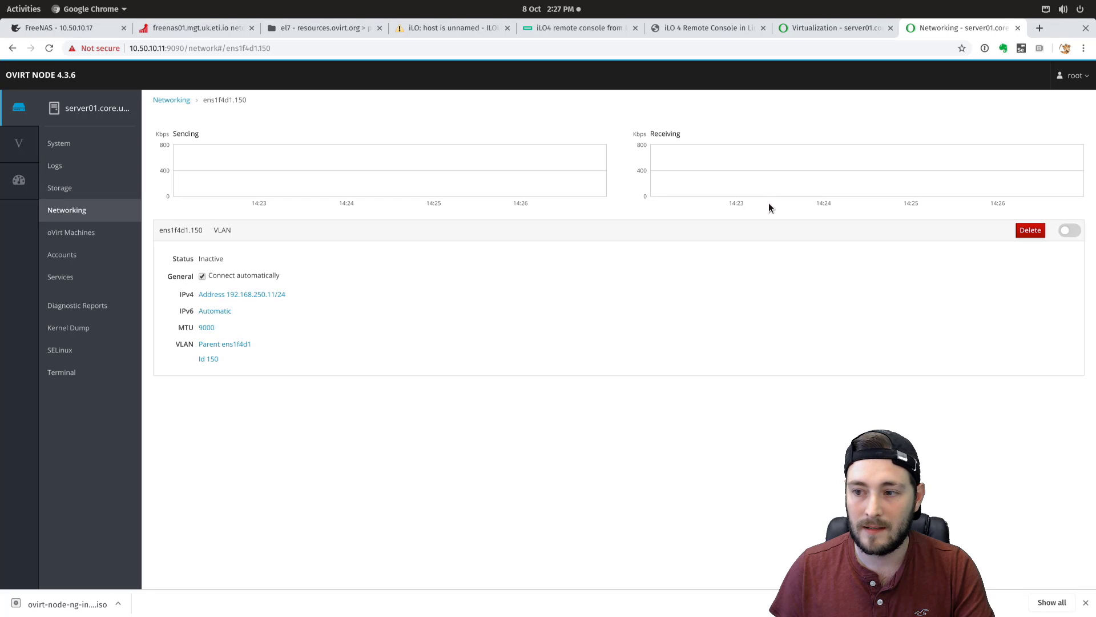
- Delete the ens1f4d1.150 VLAN and check the carrier status of ens1f4 and ens1f4d1
left_click(1021, 230)
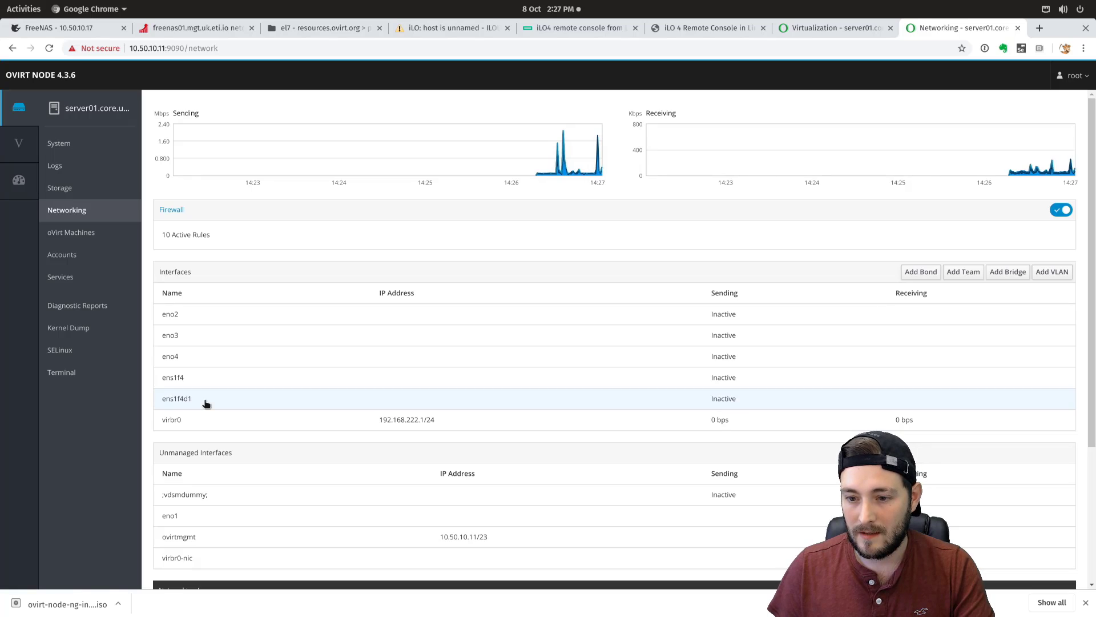
left_click(180, 378)
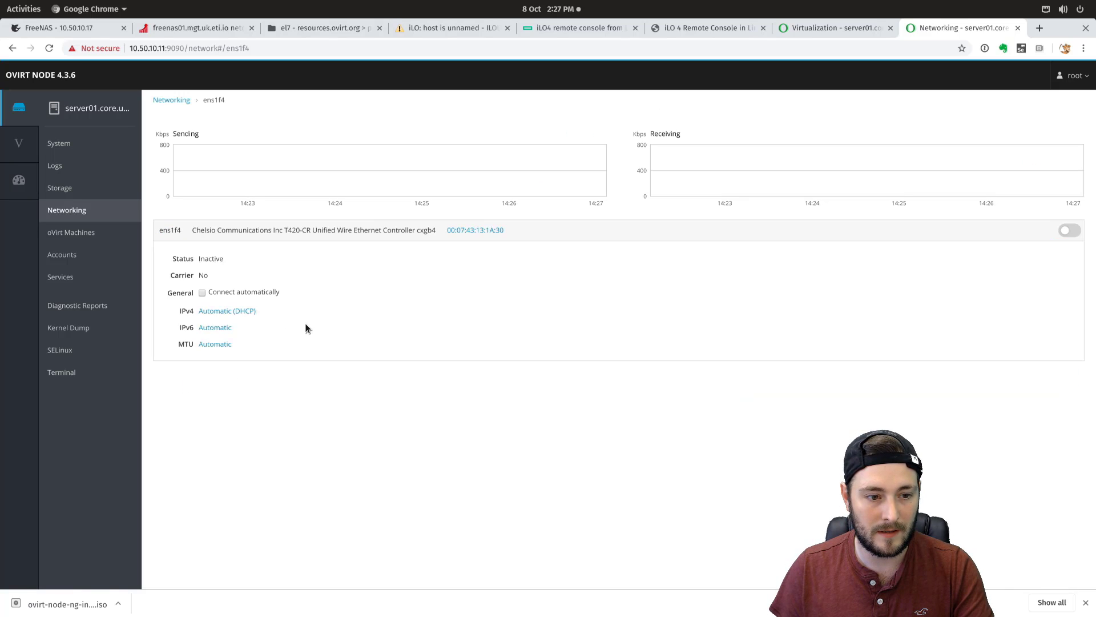
left_click_drag(218, 282, 189, 262)
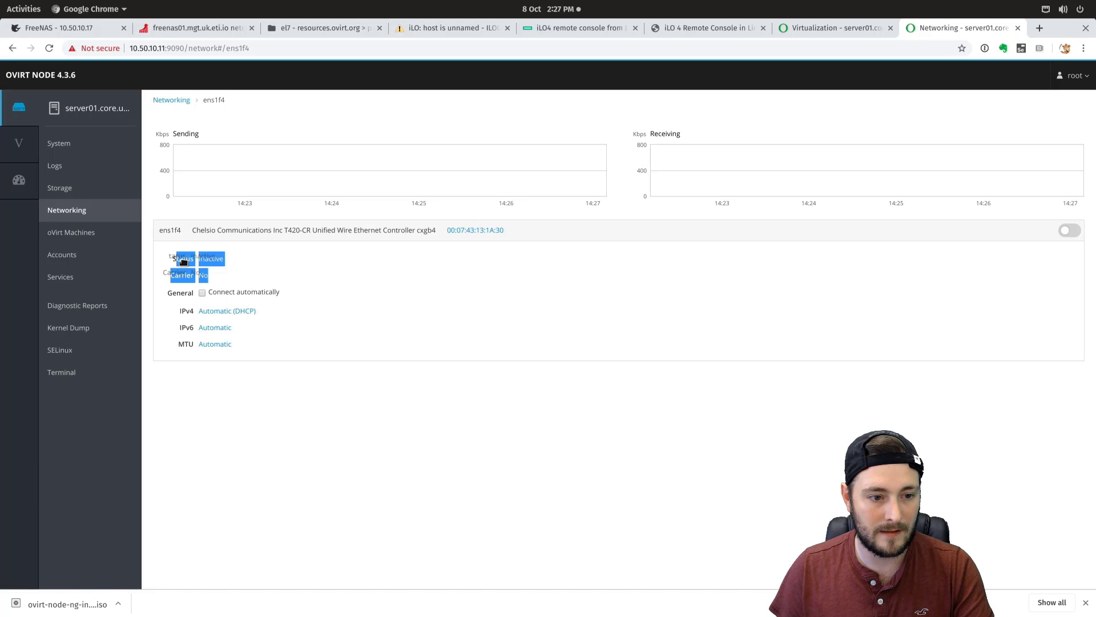
left_click(172, 100)
left_click(188, 400)
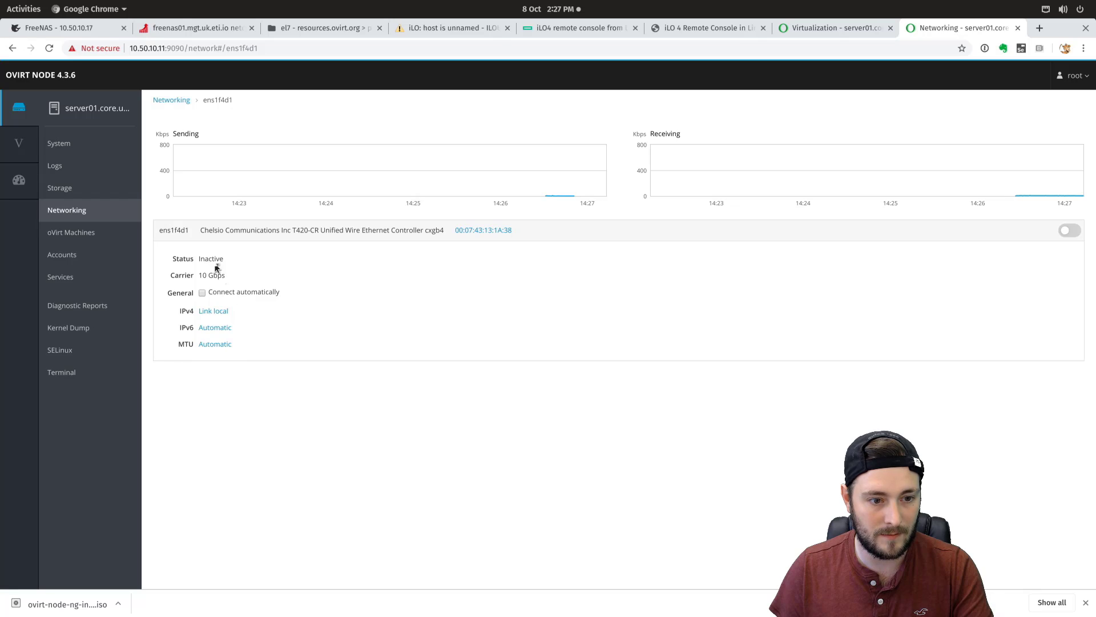
left_click_drag(227, 276, 175, 274)
left_click(353, 303)
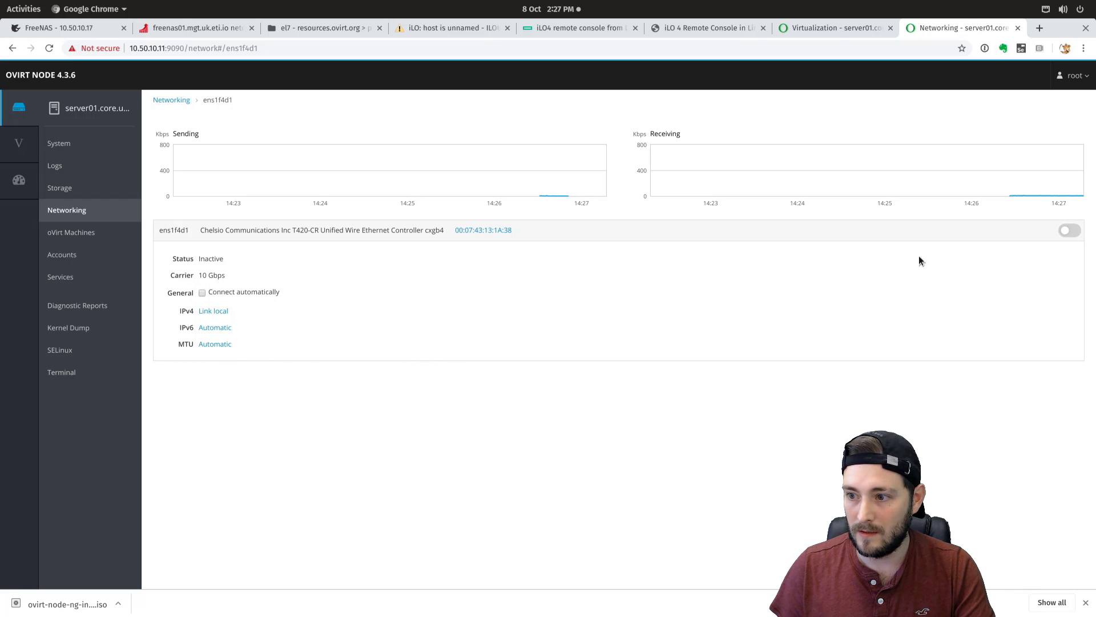
- Turn on ens1f4d1 and set its MTU to 9000
left_click(1067, 232)
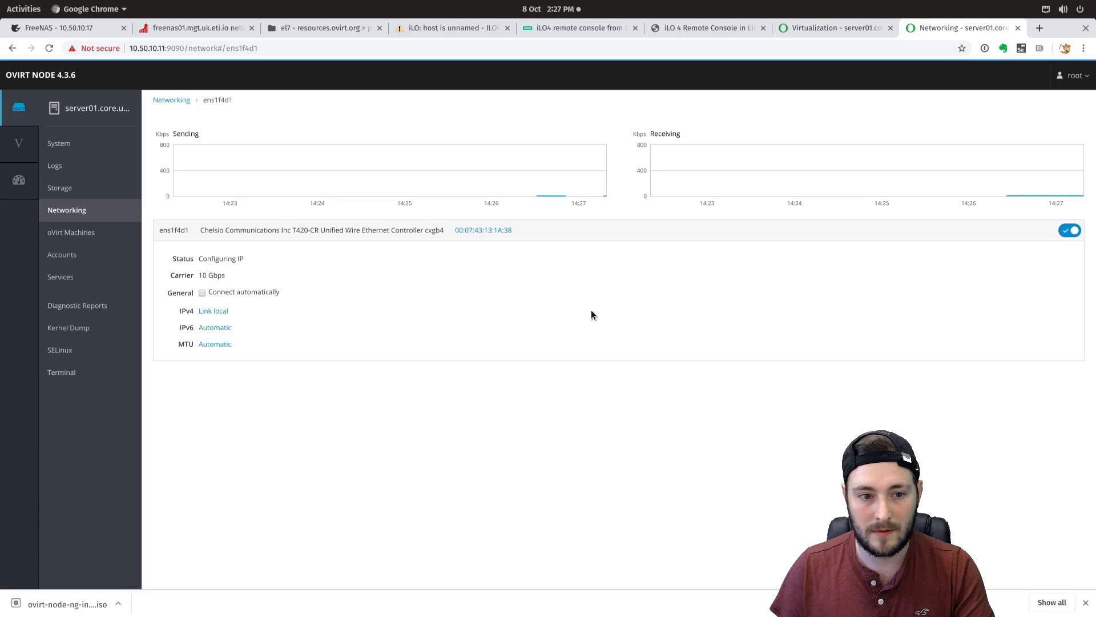
left_click(214, 343)
left_click(516, 167)
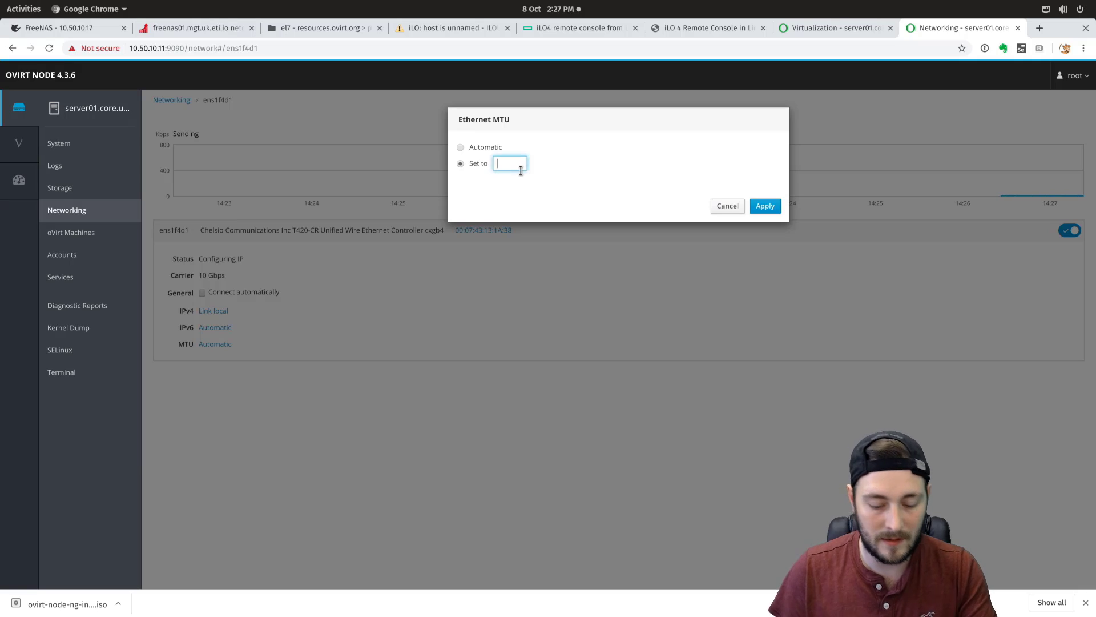
type("9000")
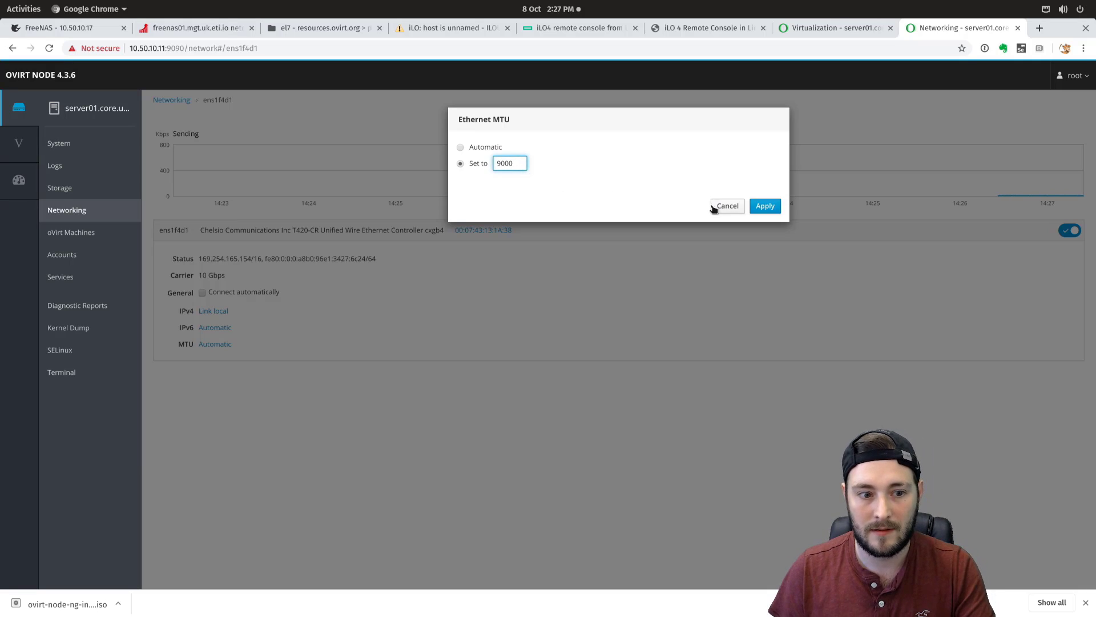
left_click(766, 206)
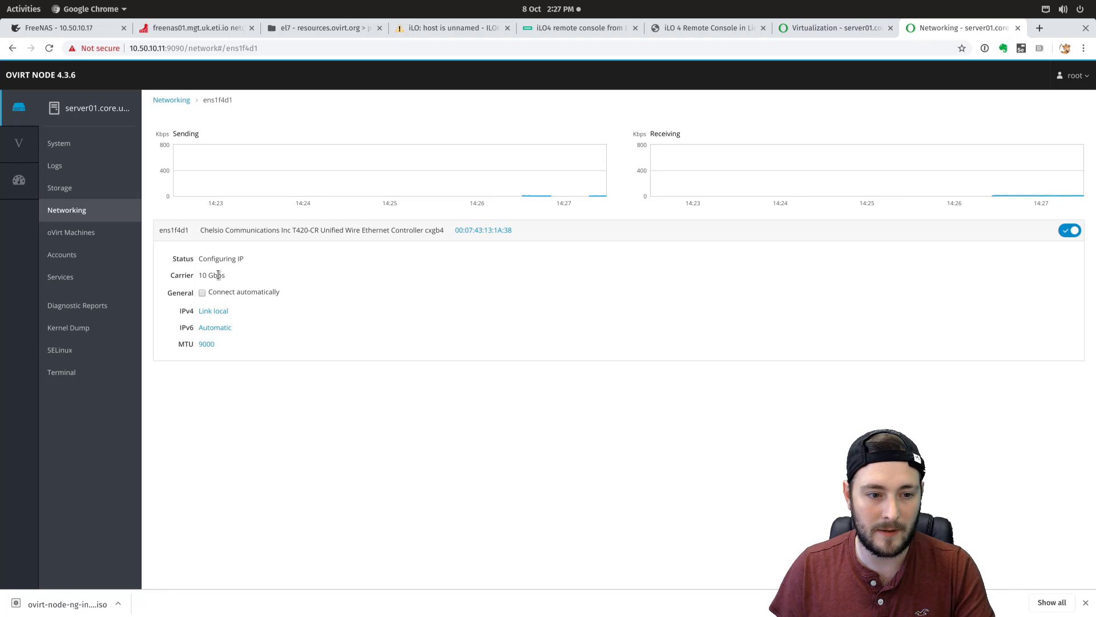
- Disable IPv4 on ens1f4d1 with automatic DNS and routes turned off
left_click(218, 310)
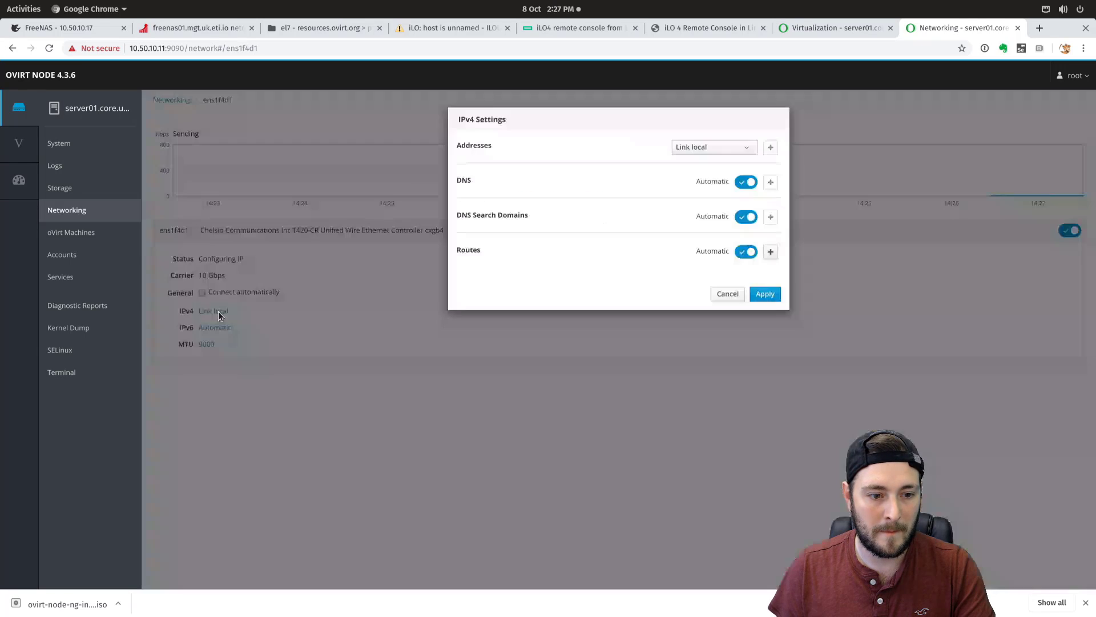
left_click(739, 148)
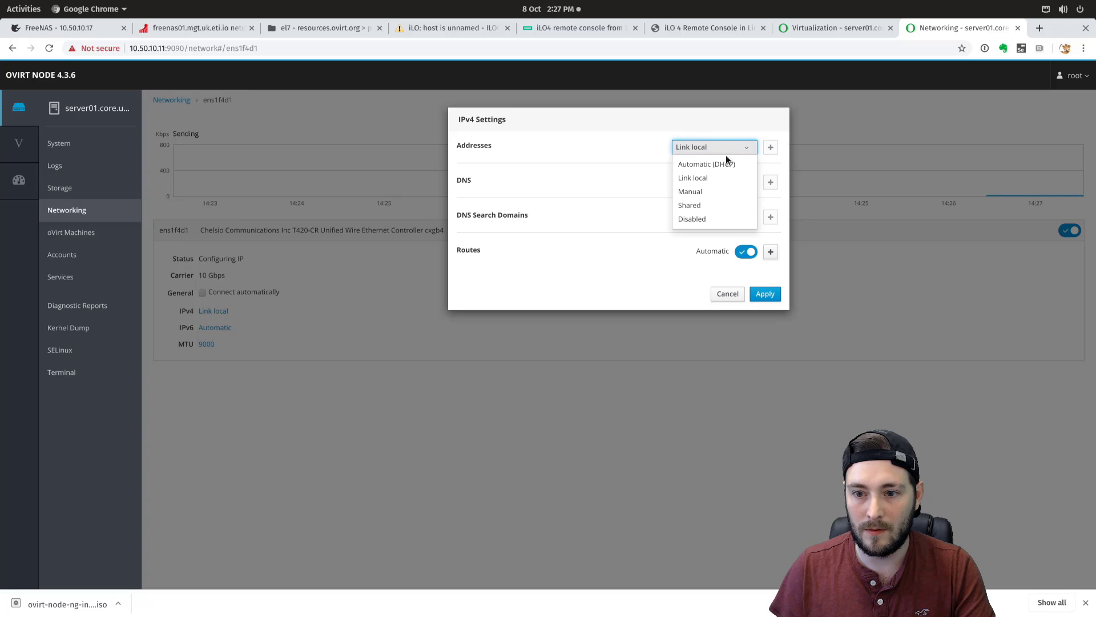
left_click(702, 219)
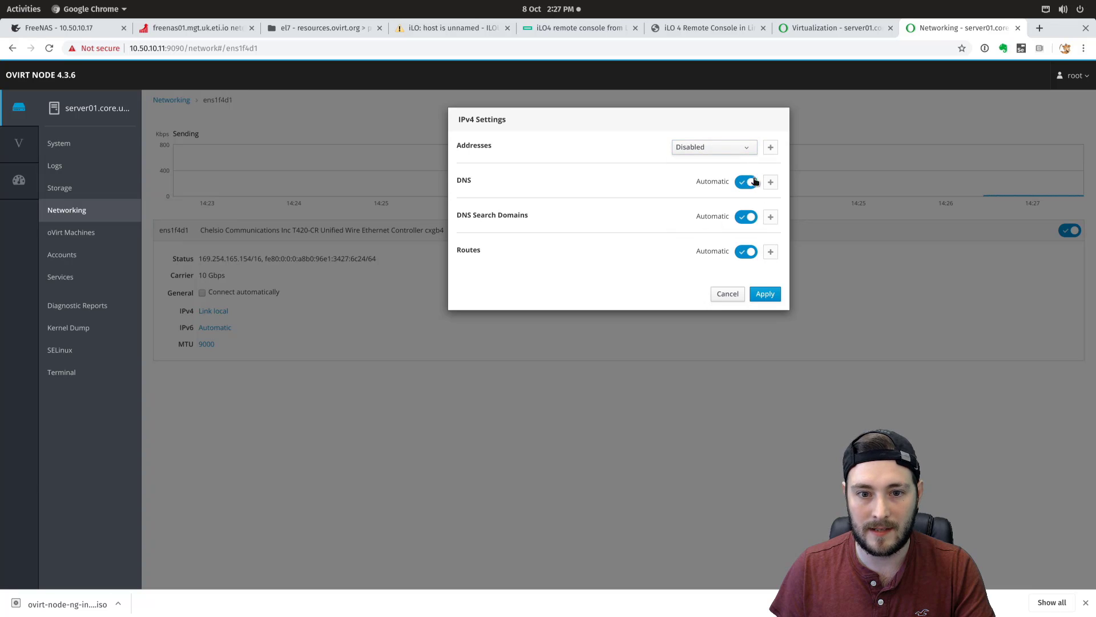
left_click(753, 185)
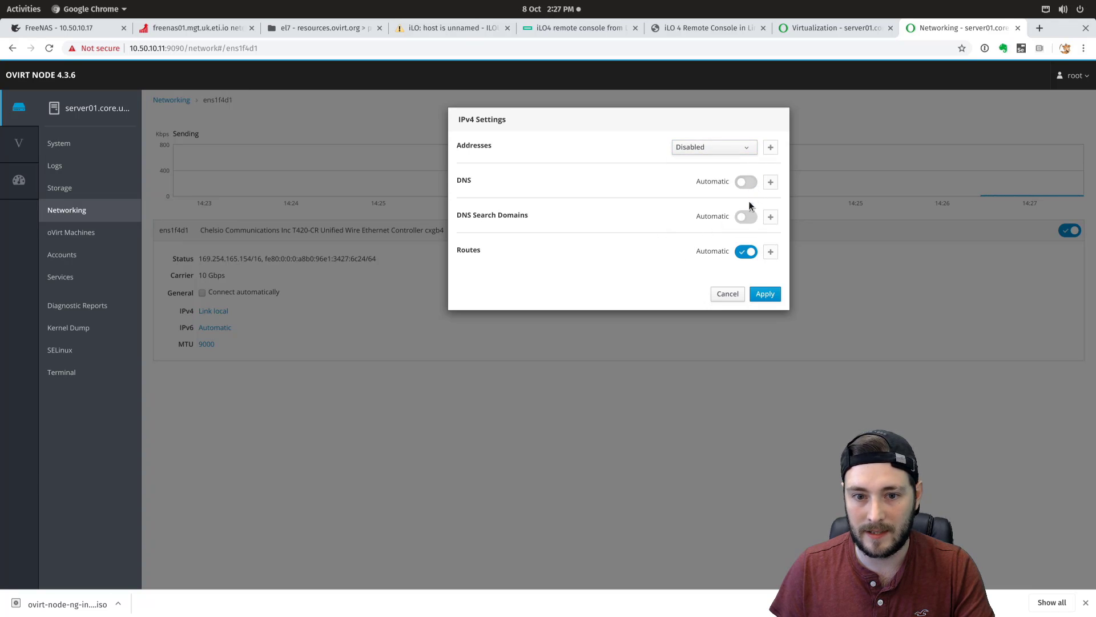
left_click(748, 252)
left_click(766, 293)
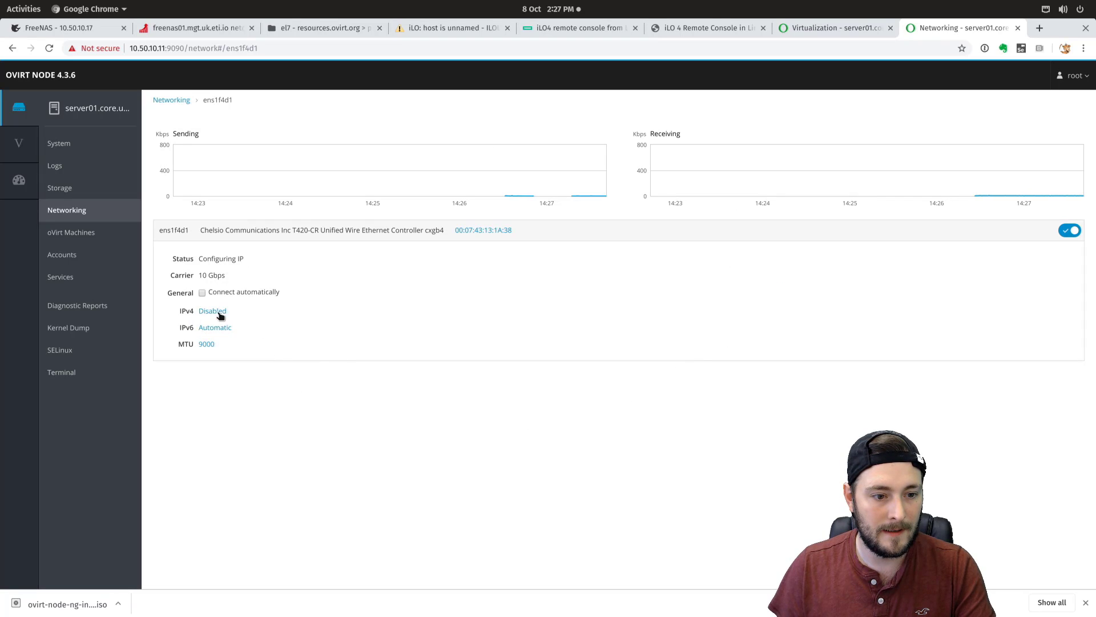
- Set IPv6 on ens1f4d1 to Ignore with automatic routes turned off
left_click(214, 328)
left_click(734, 143)
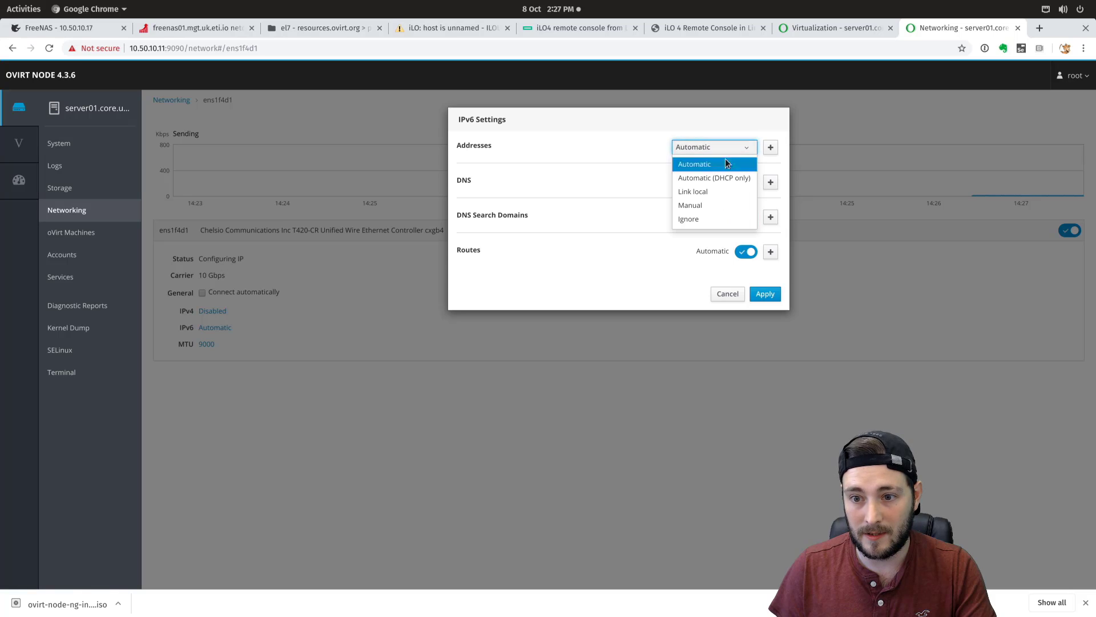
left_click(707, 153)
left_click(708, 153)
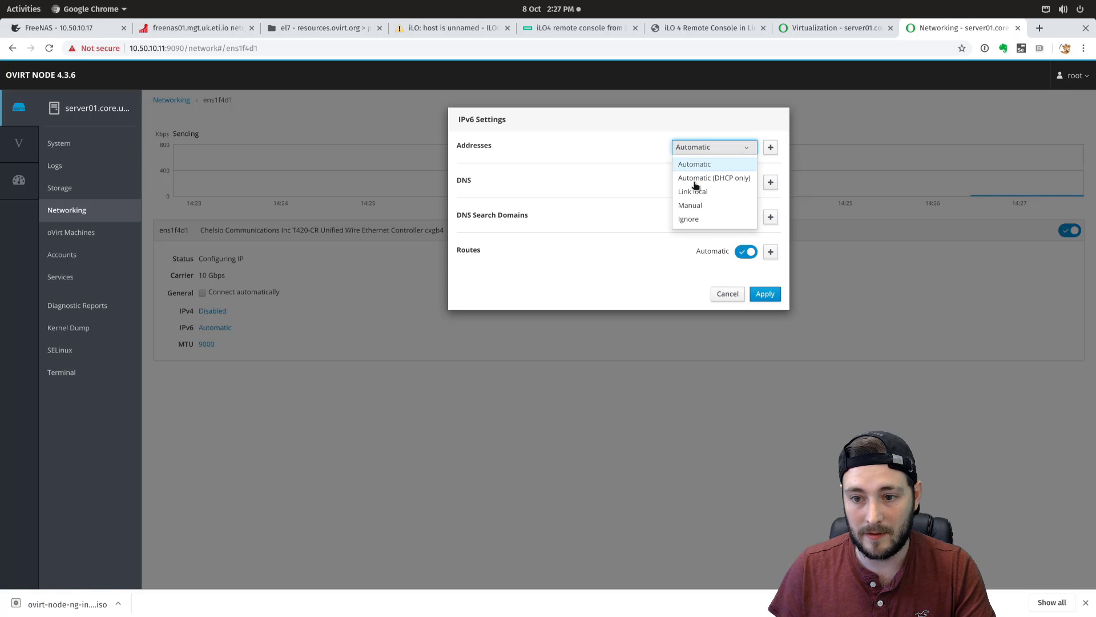
left_click(689, 219)
left_click(748, 254)
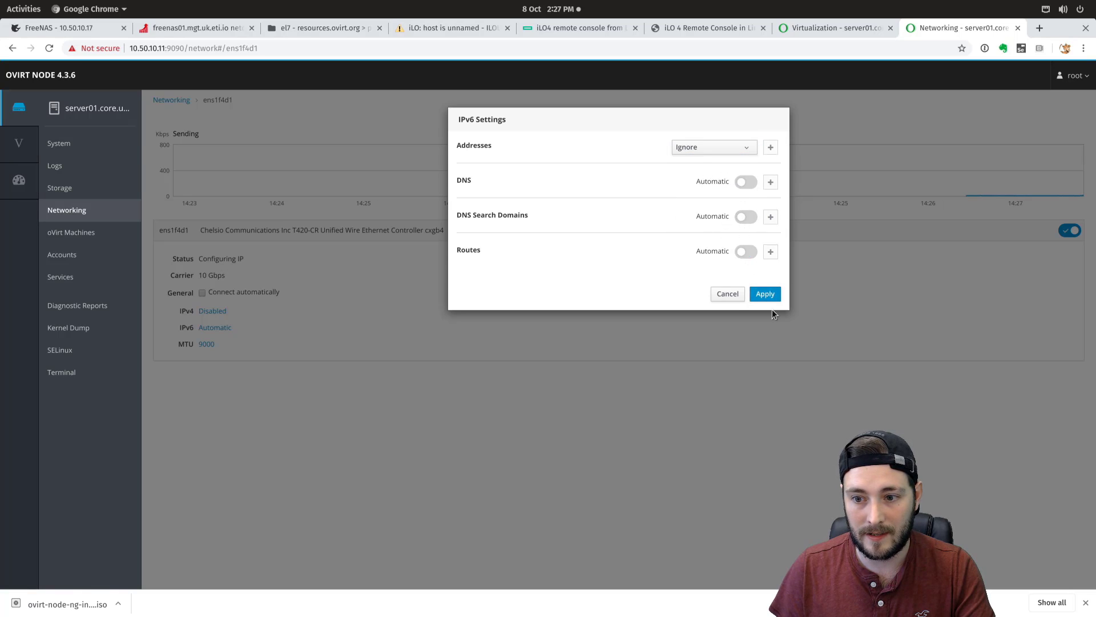
left_click(766, 295)
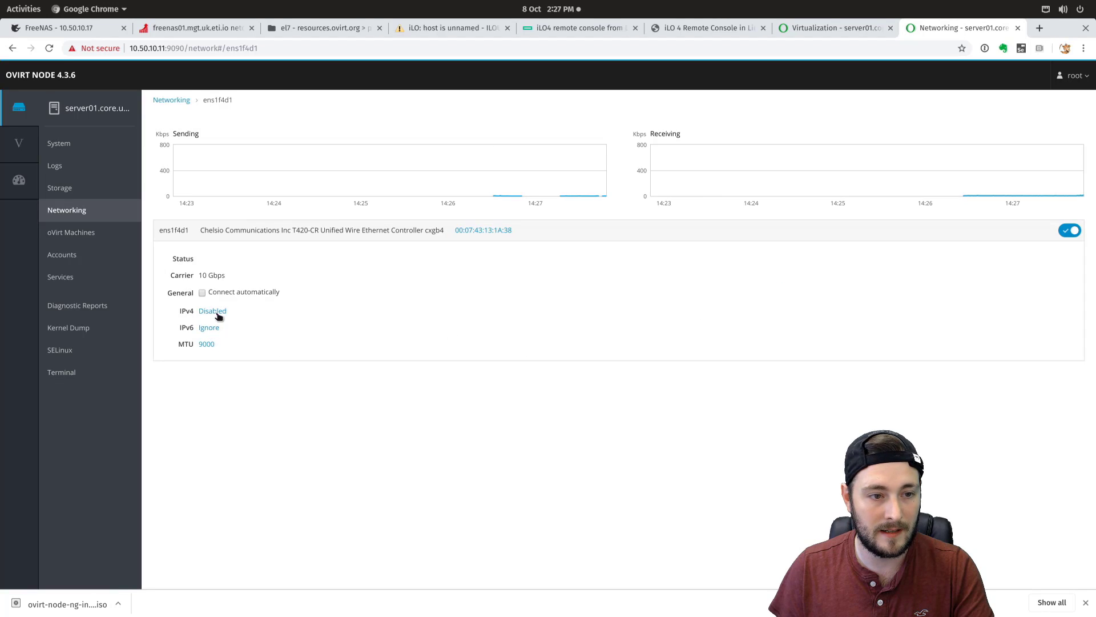
- Create VLAN ens1f4d1.150 on parent ens1f4d1
left_click(188, 100)
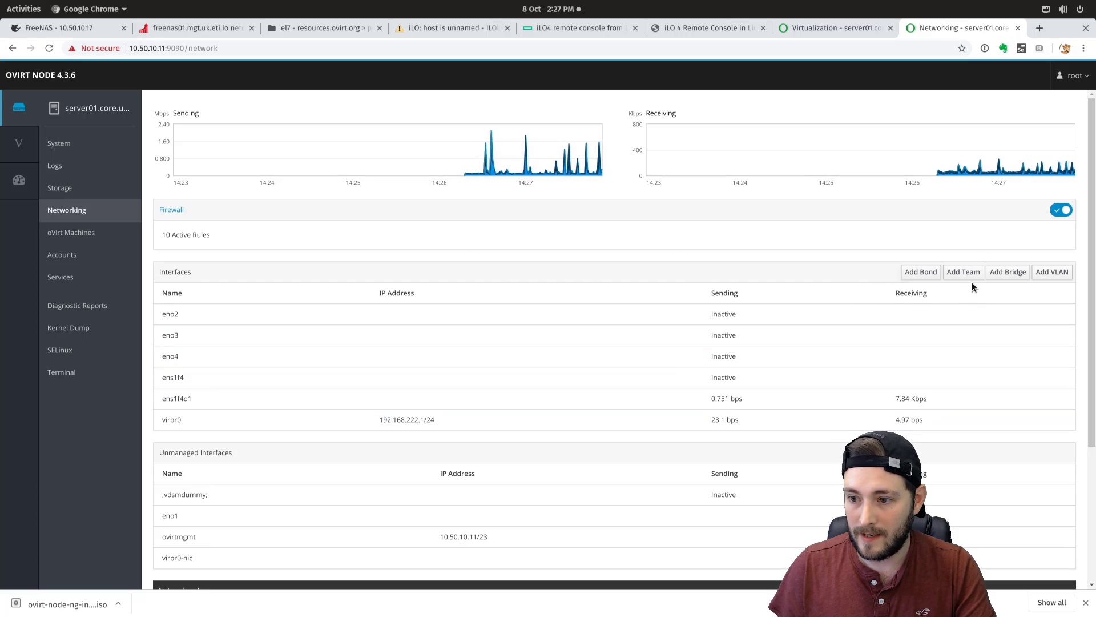
left_click(1046, 273)
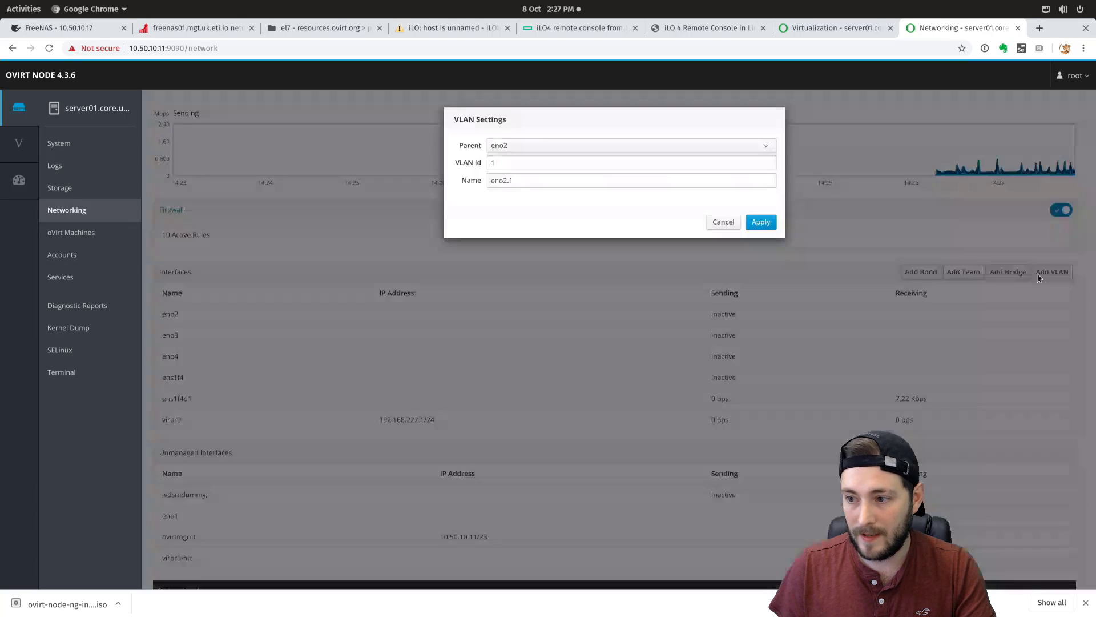
left_click(552, 146)
left_click(525, 218)
left_click(519, 165)
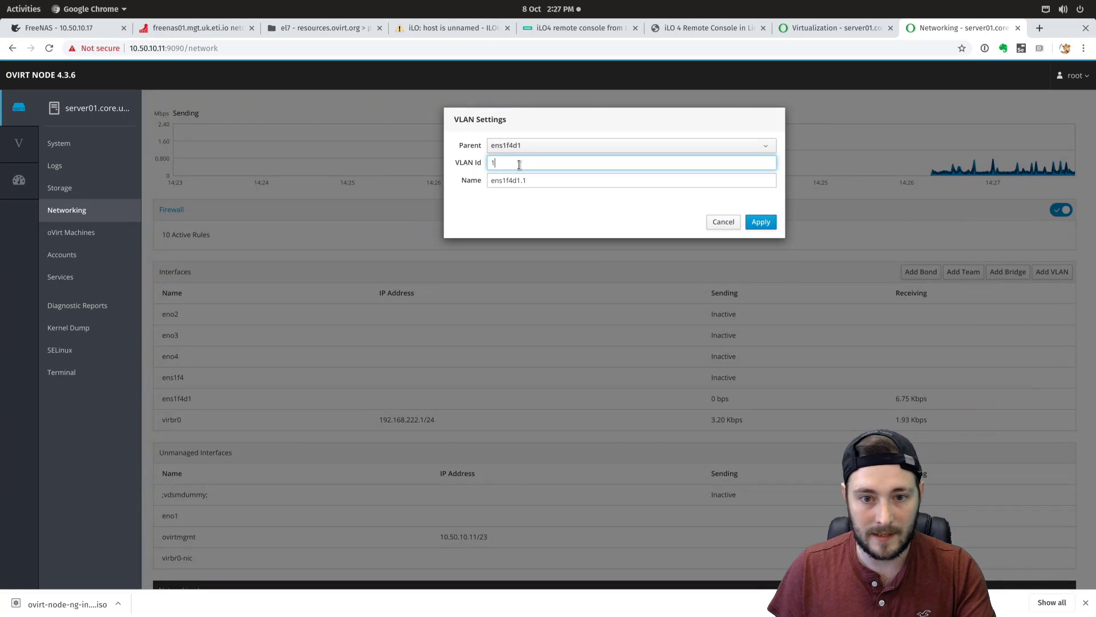
type("50")
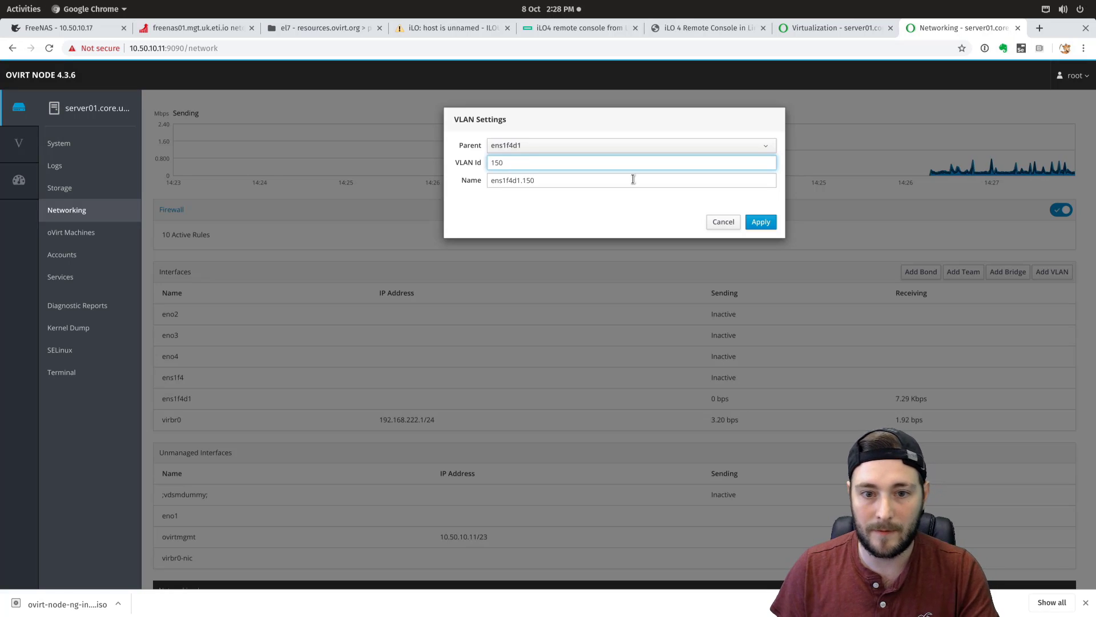
left_click(765, 221)
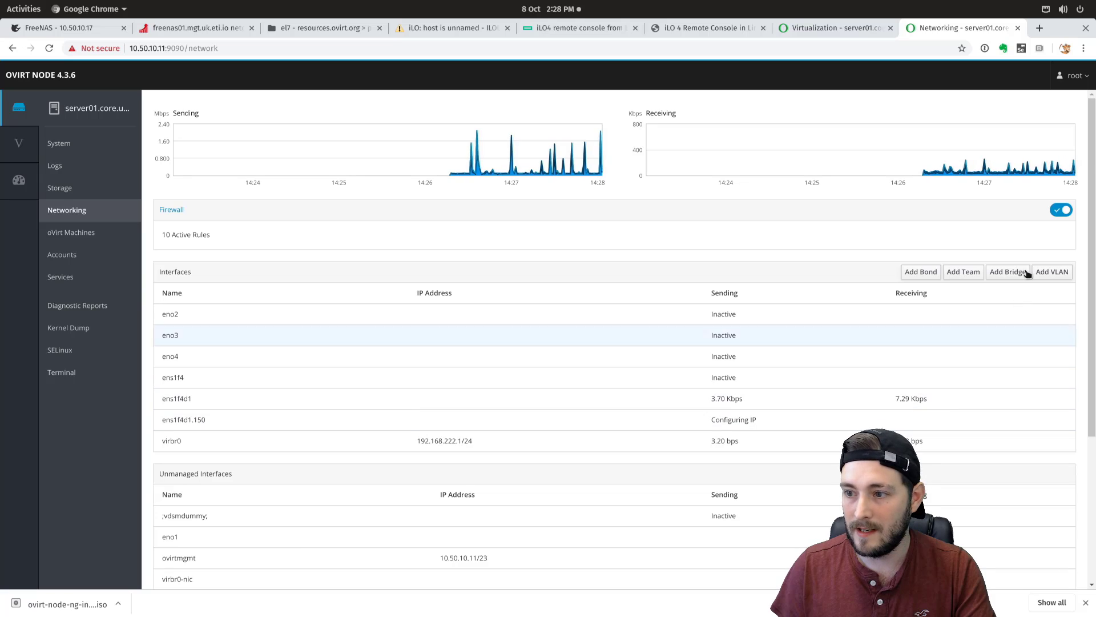
- Create a second VLAN, ens1f4d1.151, on parent ens1f4d1
left_click(1052, 272)
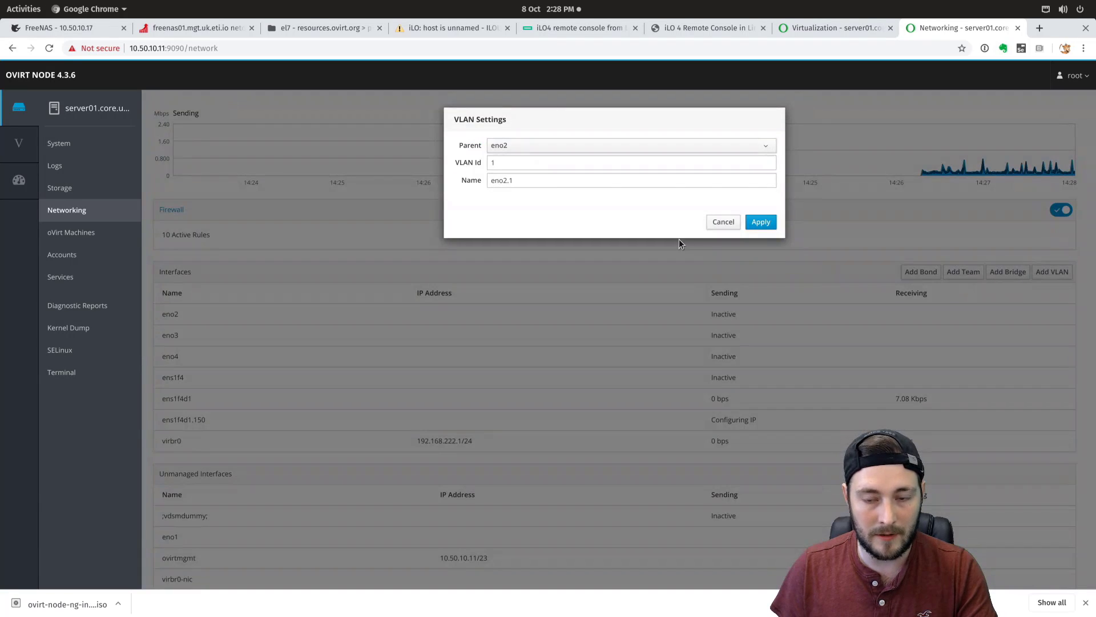
left_click(526, 165)
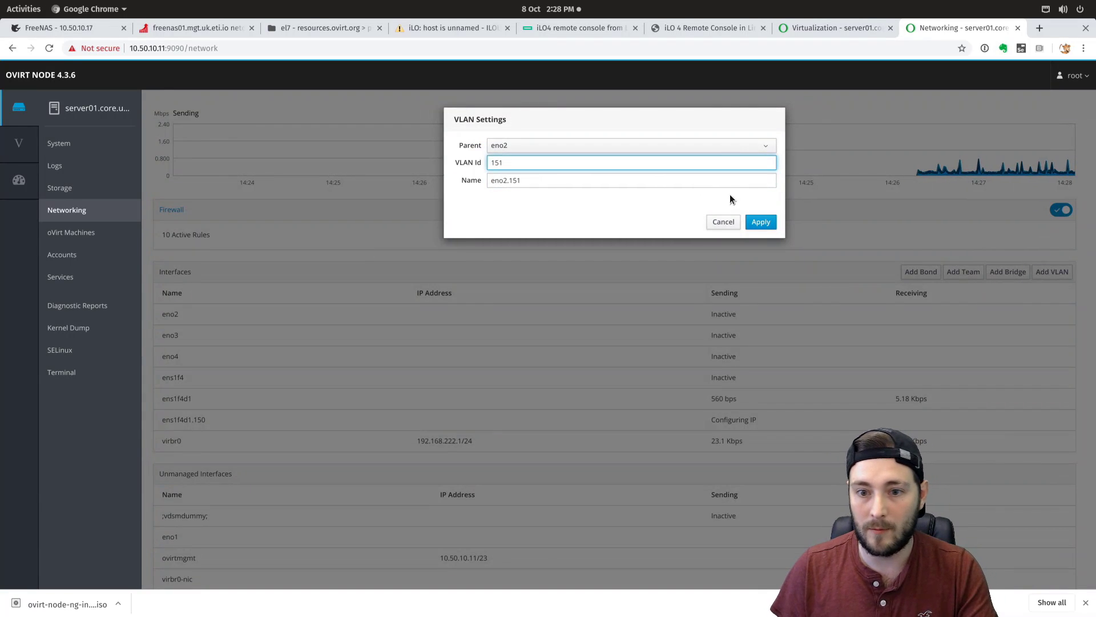
left_click(569, 146)
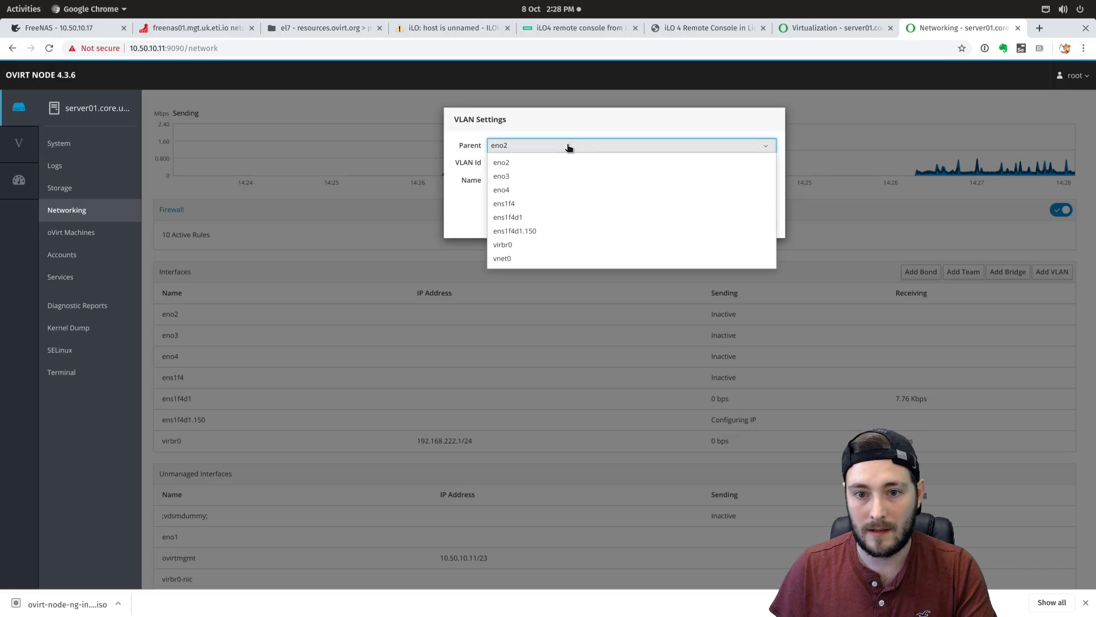
left_click(523, 218)
left_click(750, 221)
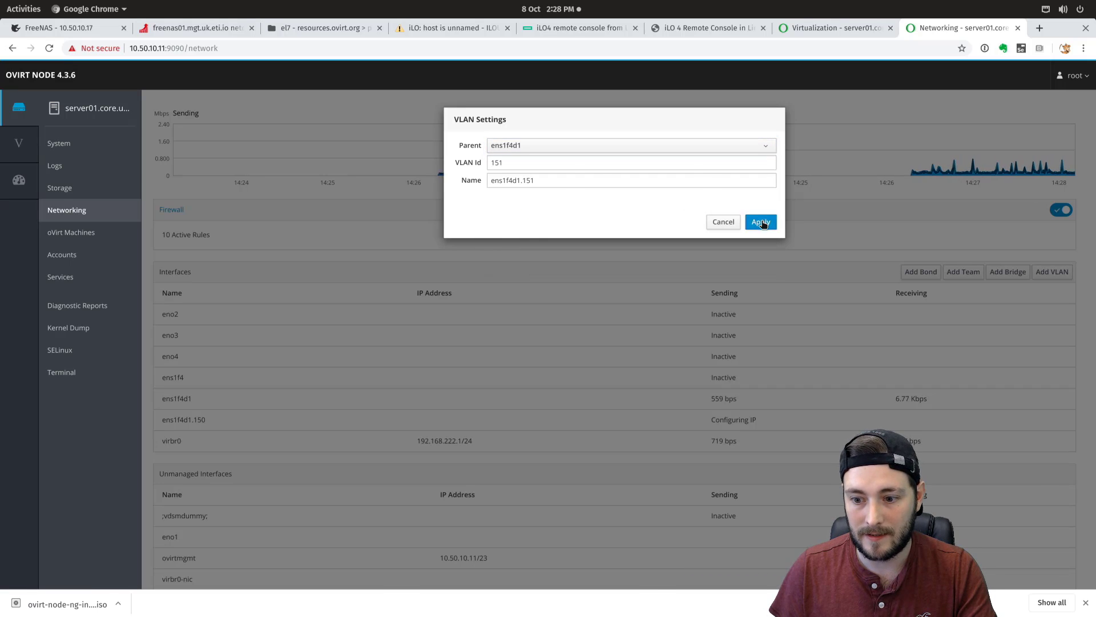
- Give ens1f4d1.150 manual IPv4 192.168.250.11/24 with automatic DNS and routes off
left_click(214, 427)
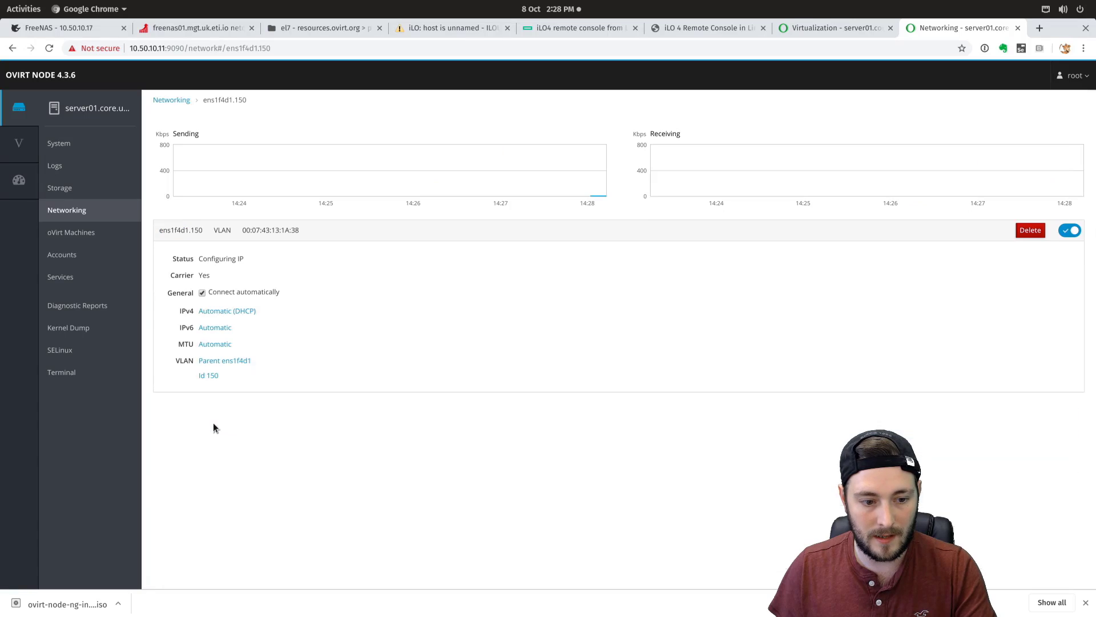
left_click(222, 310)
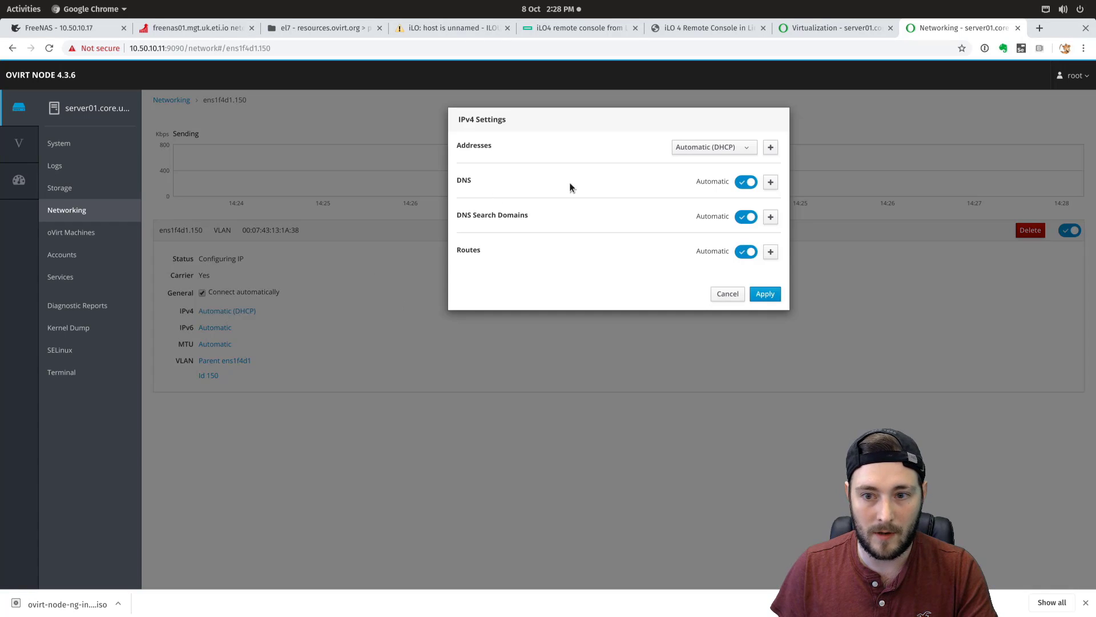
left_click(742, 183)
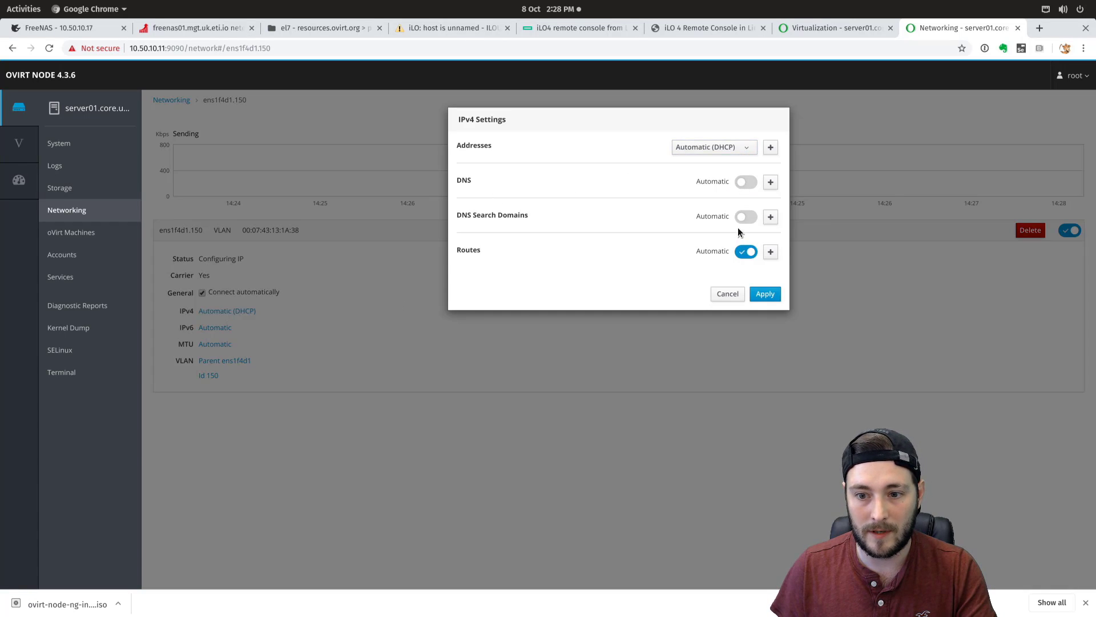
left_click(746, 253)
left_click(737, 155)
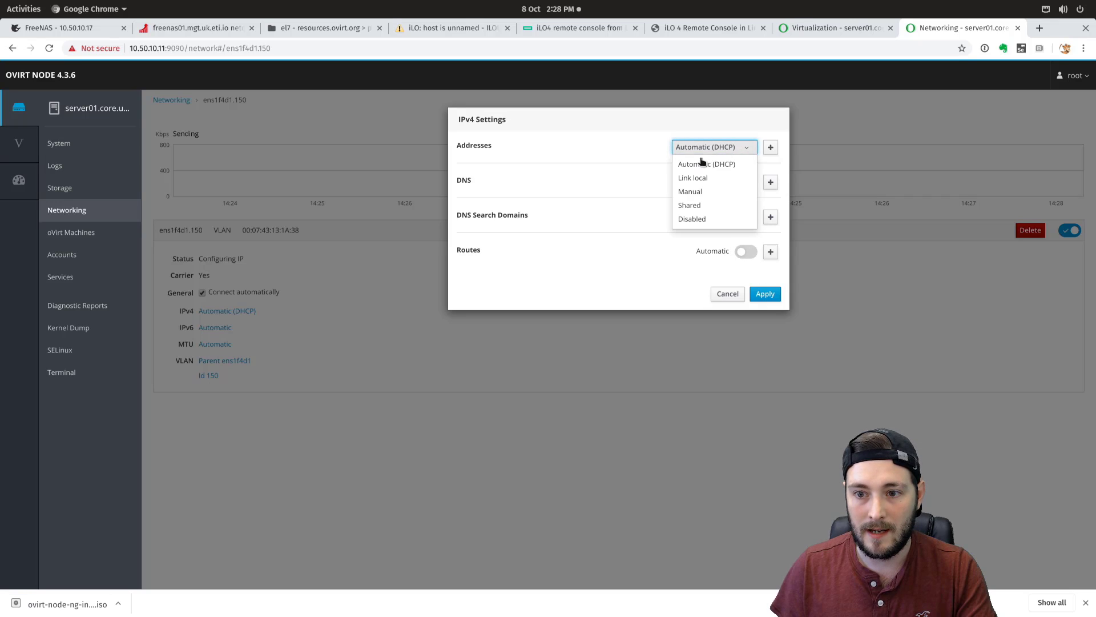
left_click(696, 193)
left_click(514, 168)
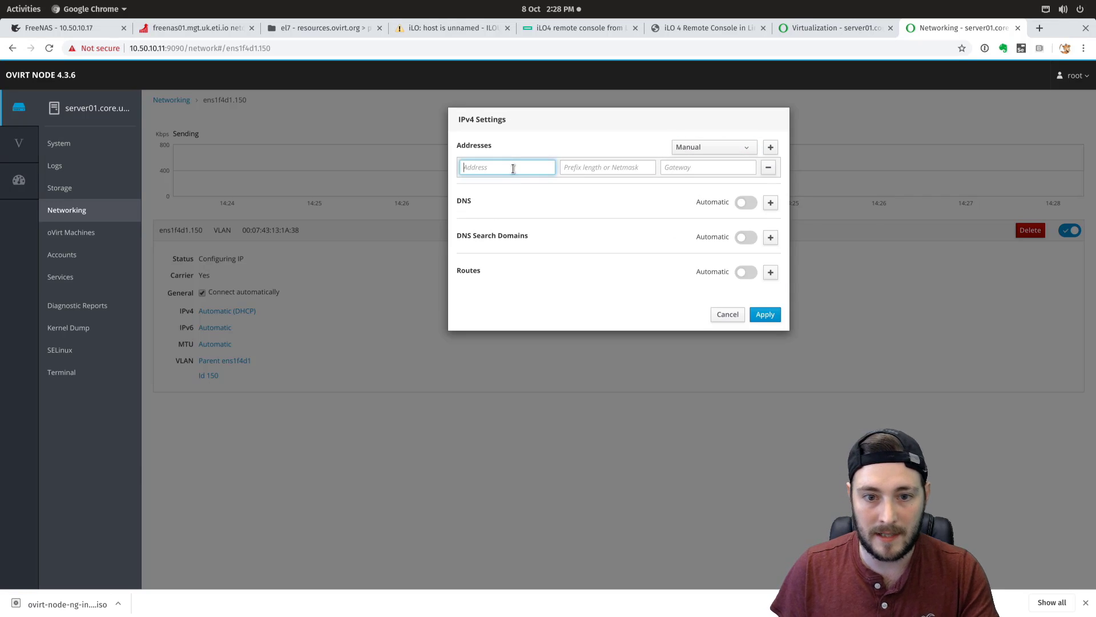
type("192.168.")
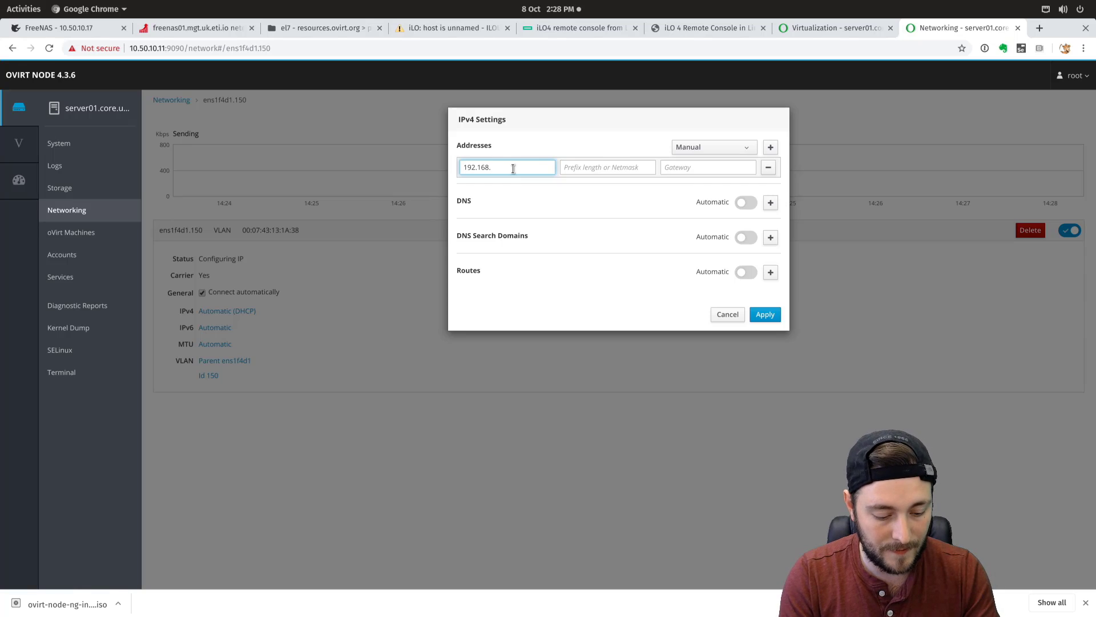
type("250.11")
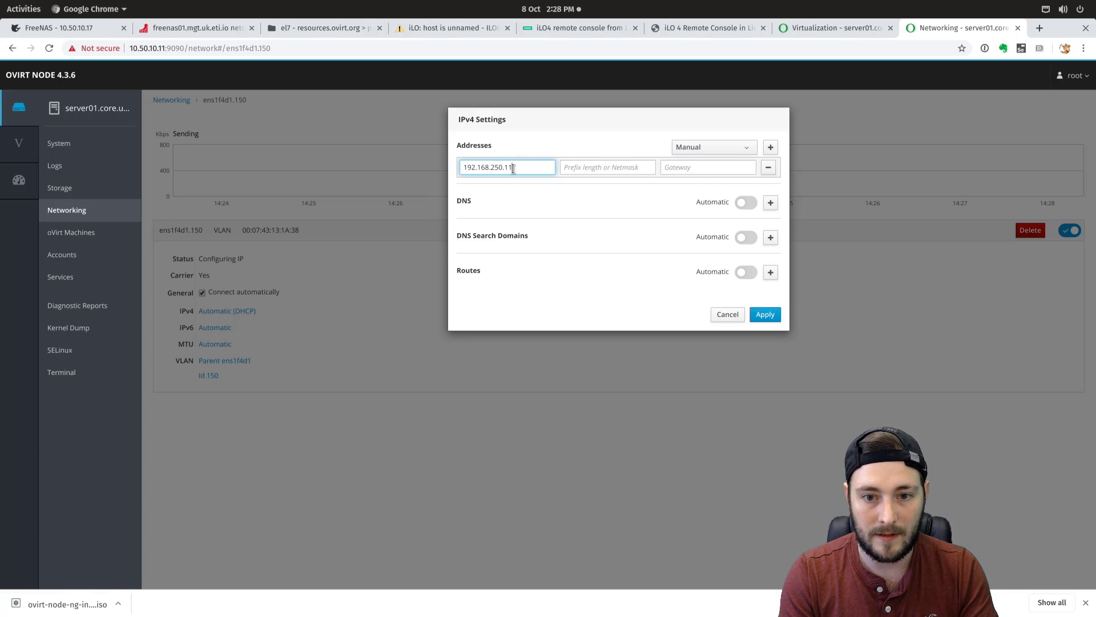
key("Tab")
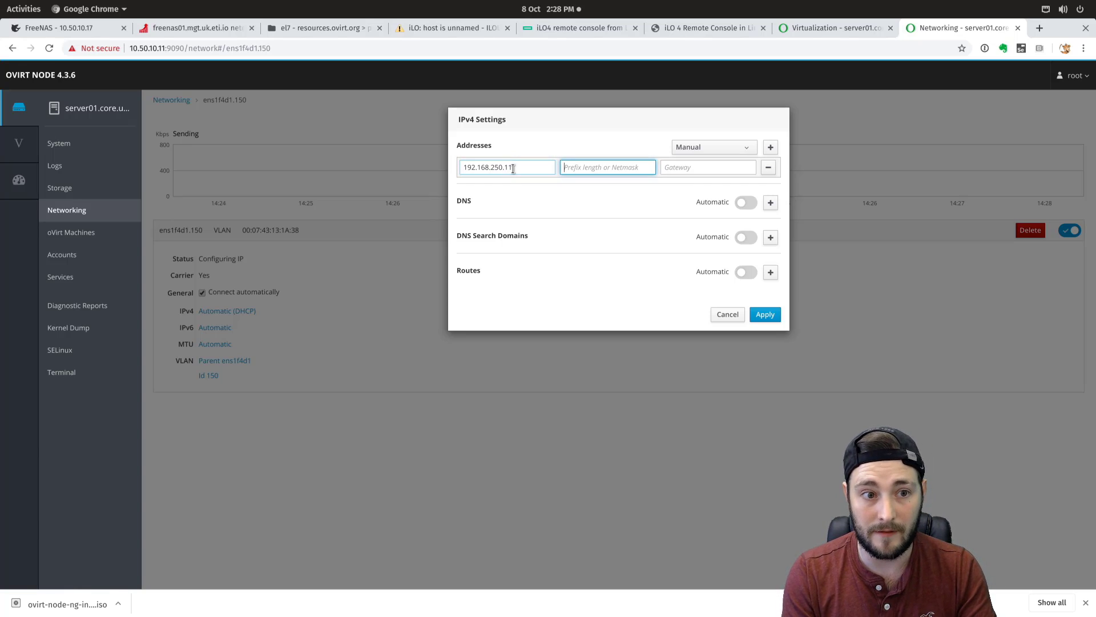
type("2")
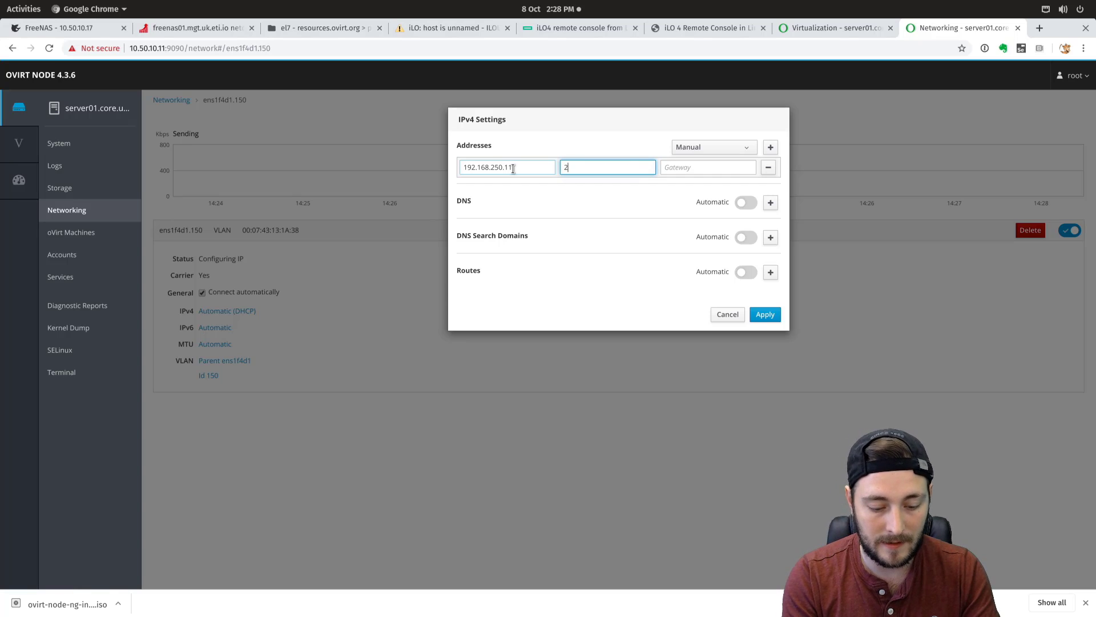
key("BackSpace")
key("BackSpace")
key("BackSpace")
key("BackSpace")
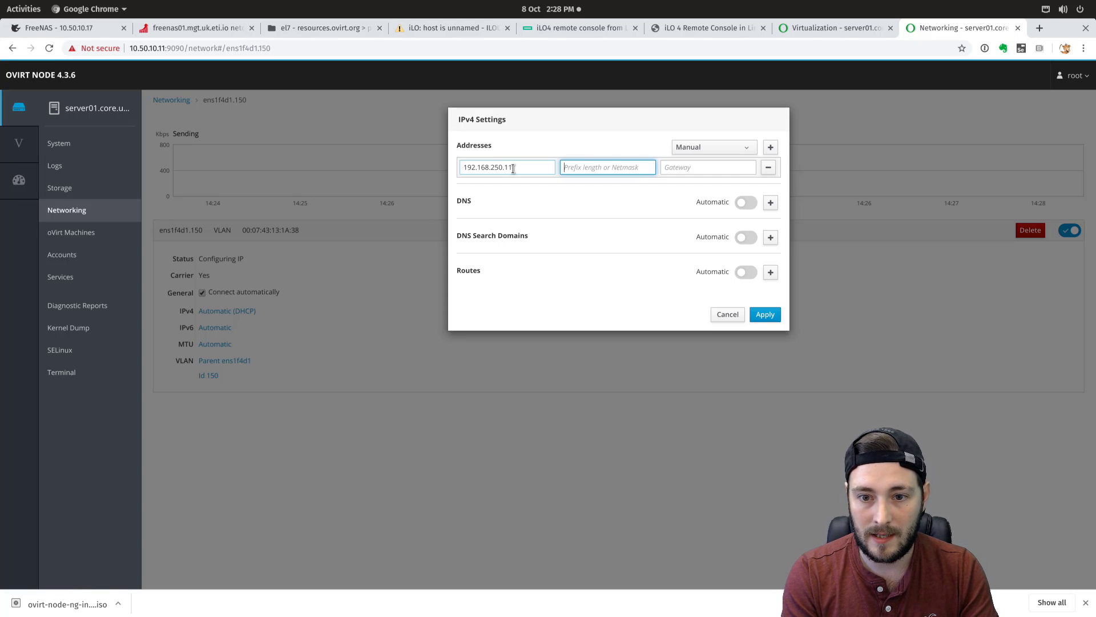
type("23")
type("4")
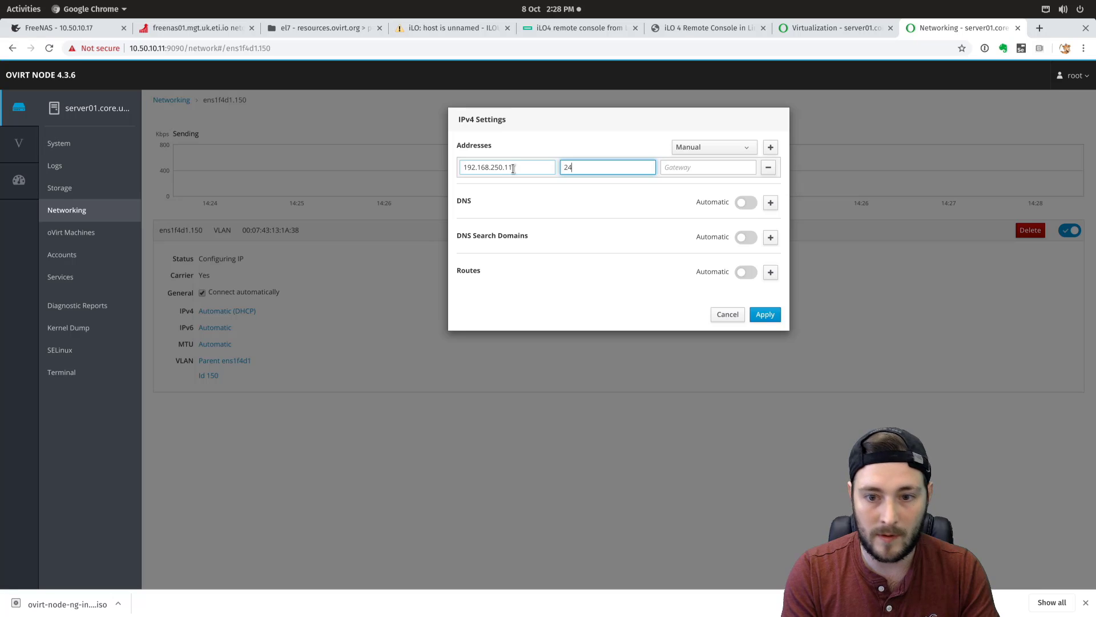
key("Tab")
left_click(765, 314)
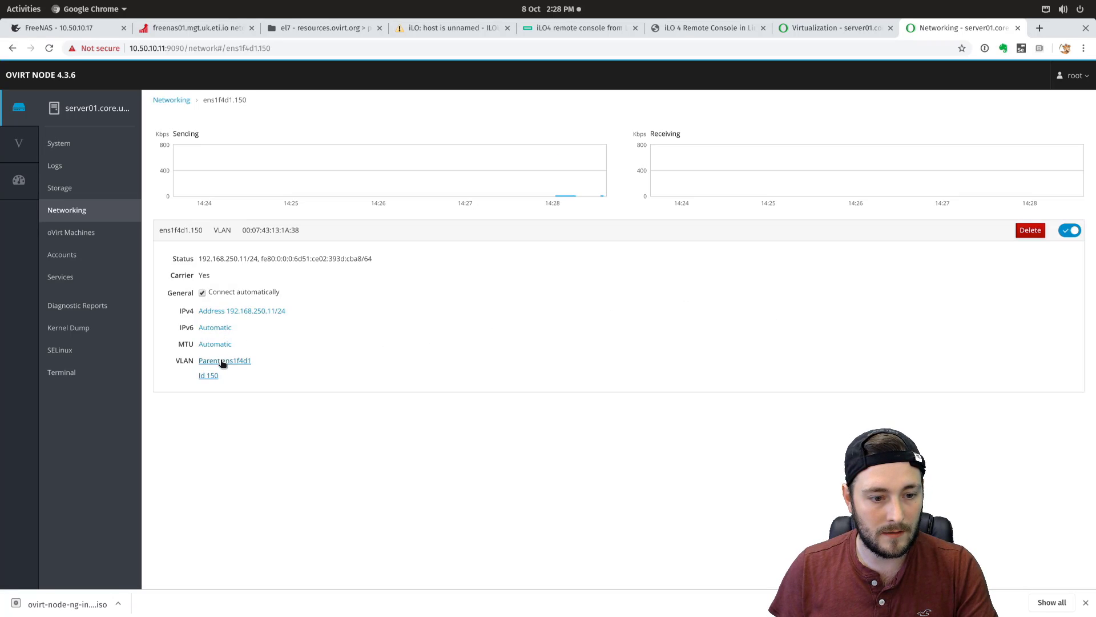
- Set the ens1f4d1.150 MTU to 9000
left_click(217, 344)
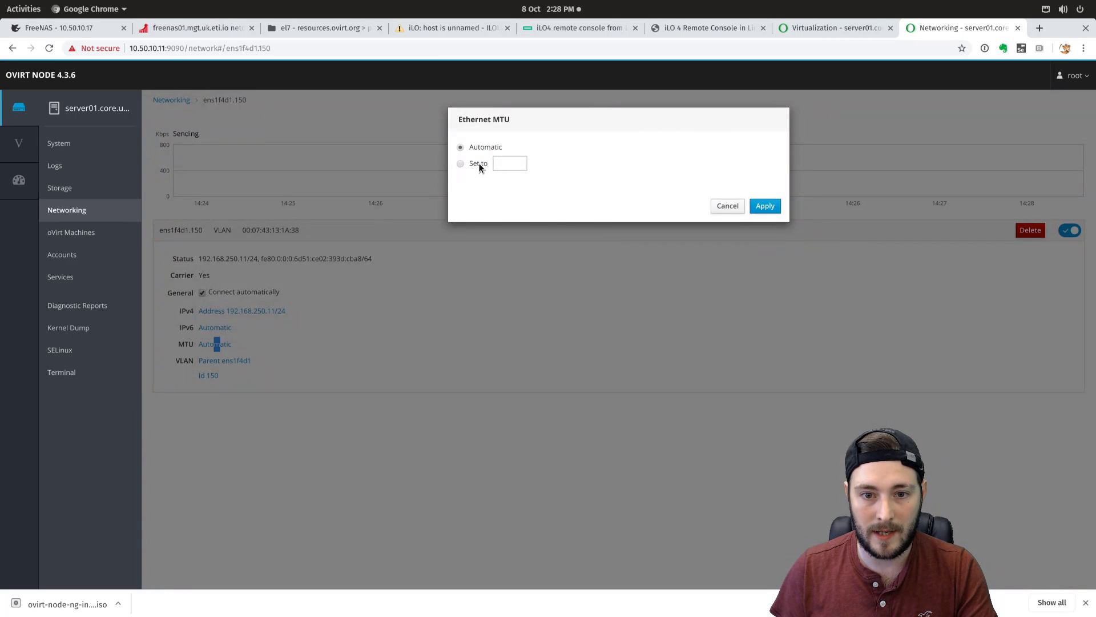
left_click(517, 162)
type("9000")
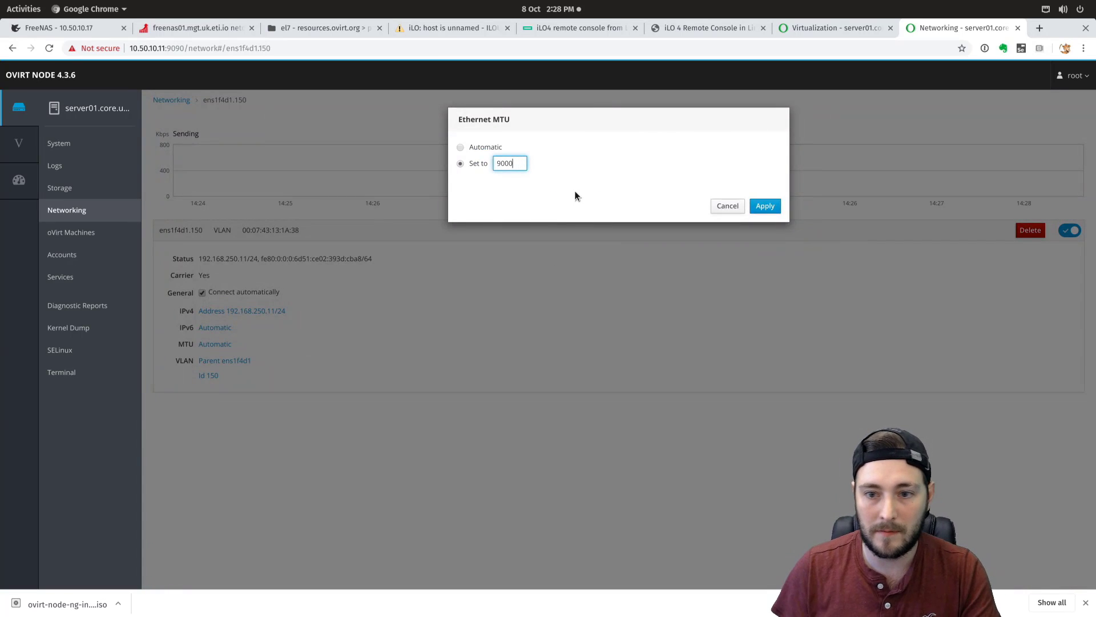
left_click(765, 206)
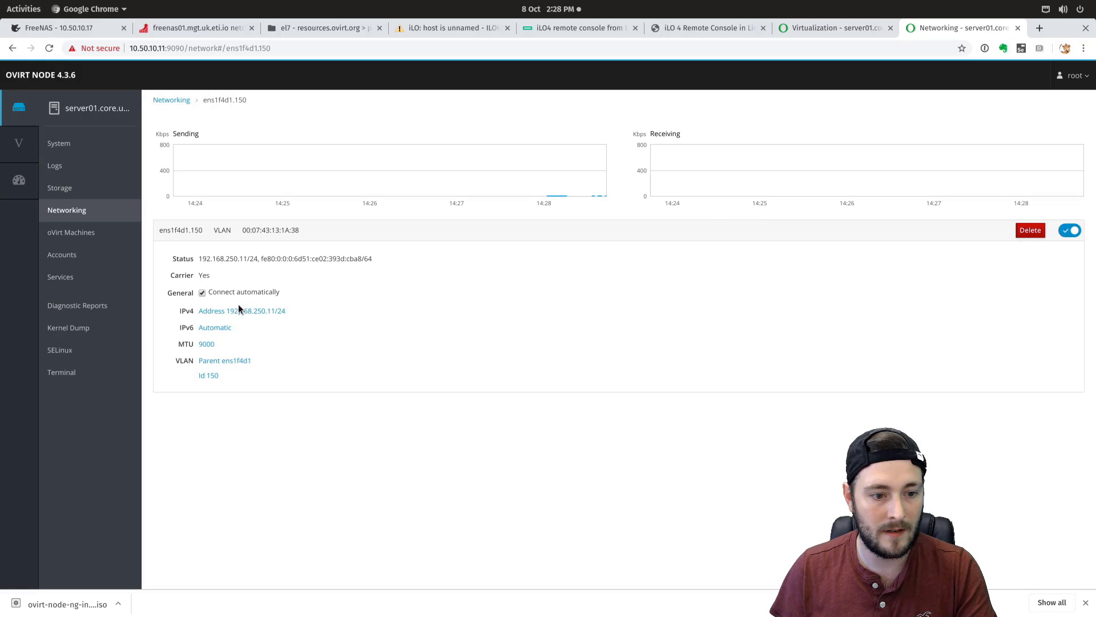
- Set ens1f4d1.150 IPv6 to Ignore with automatic DNS and routes off
left_click(212, 329)
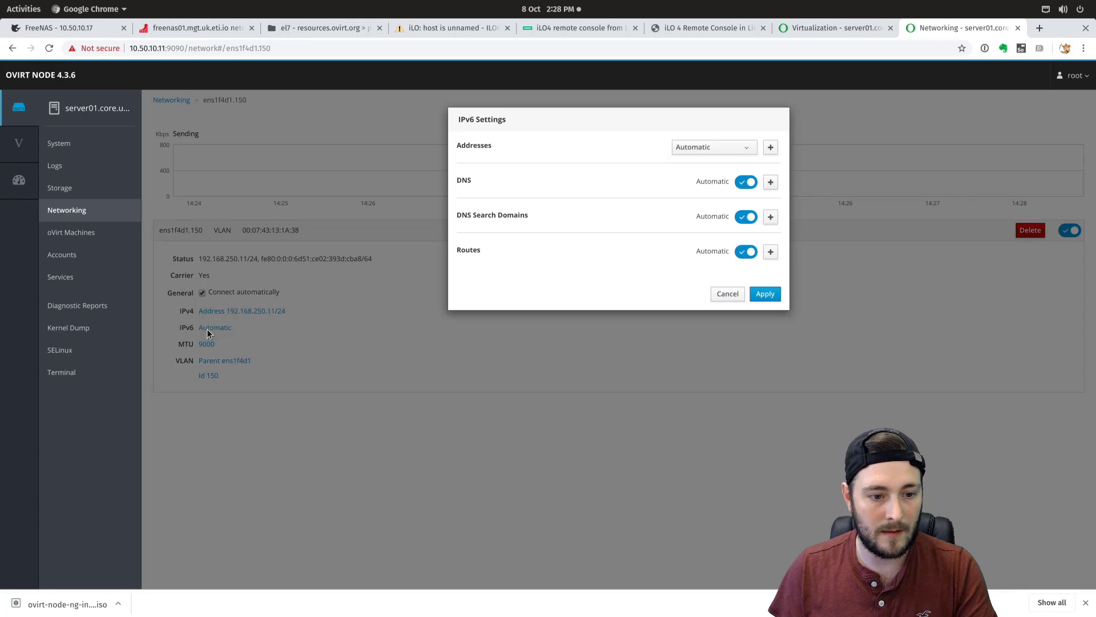
left_click(724, 150)
left_click(698, 222)
left_click(744, 183)
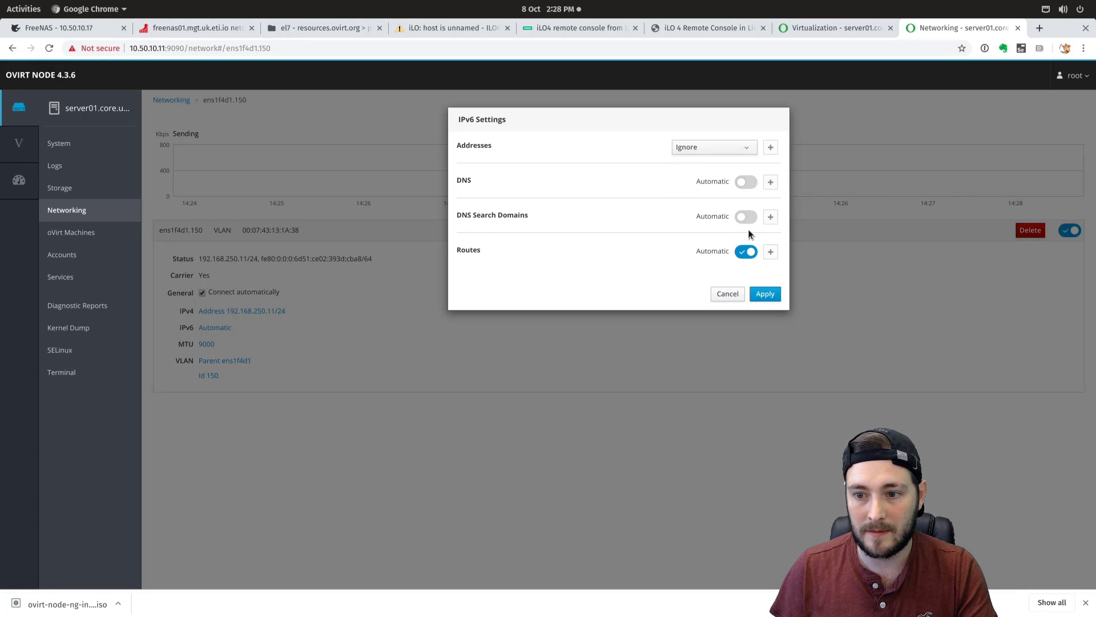
left_click(750, 251)
left_click(765, 294)
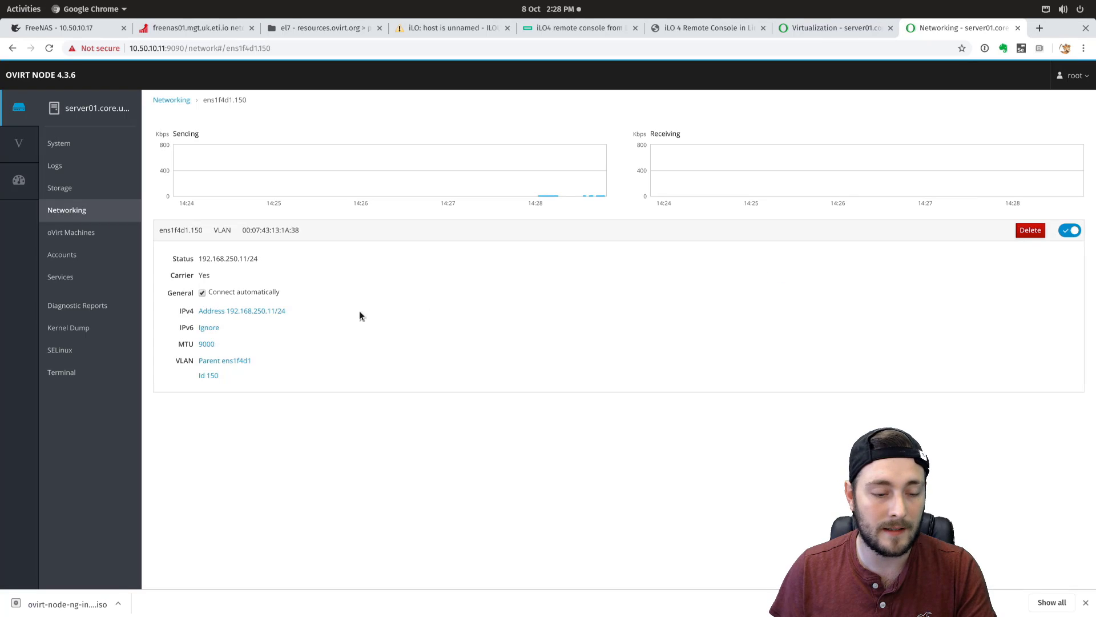
- Give ens1f4d1.151 manual IPv4 192.168.251.11/24 with automatic DNS turned off
left_click(186, 100)
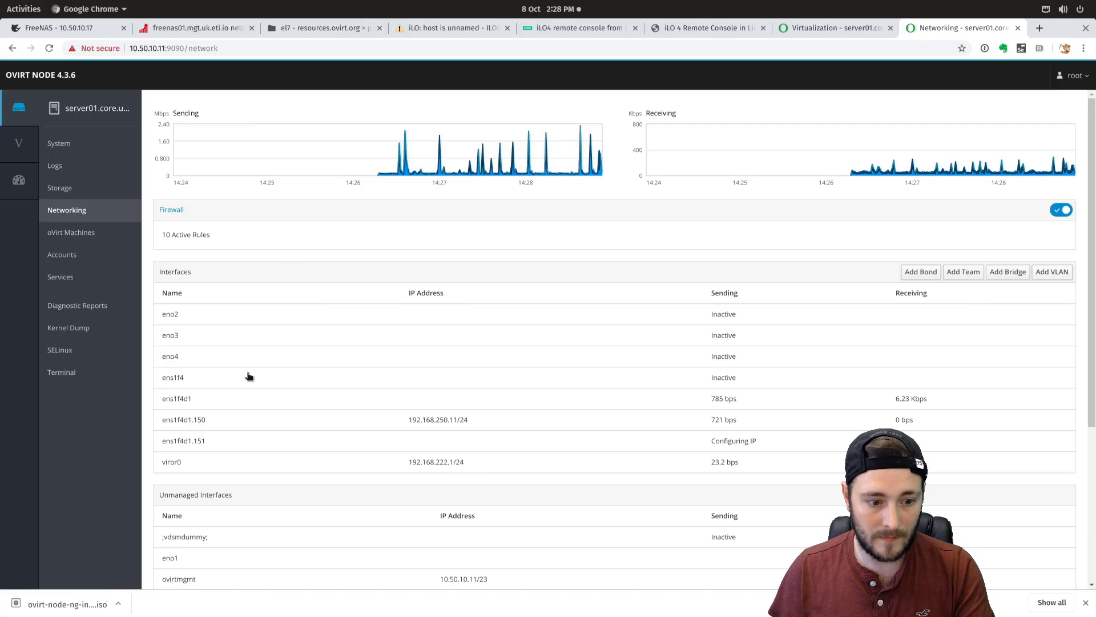
left_click(265, 442)
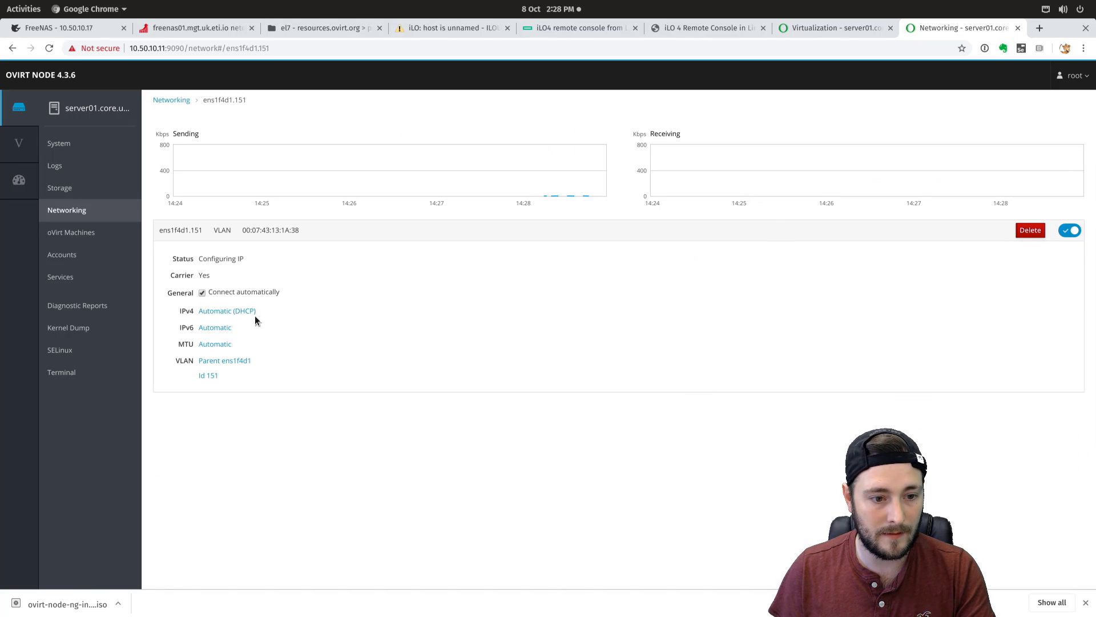
left_click(216, 311)
left_click(732, 147)
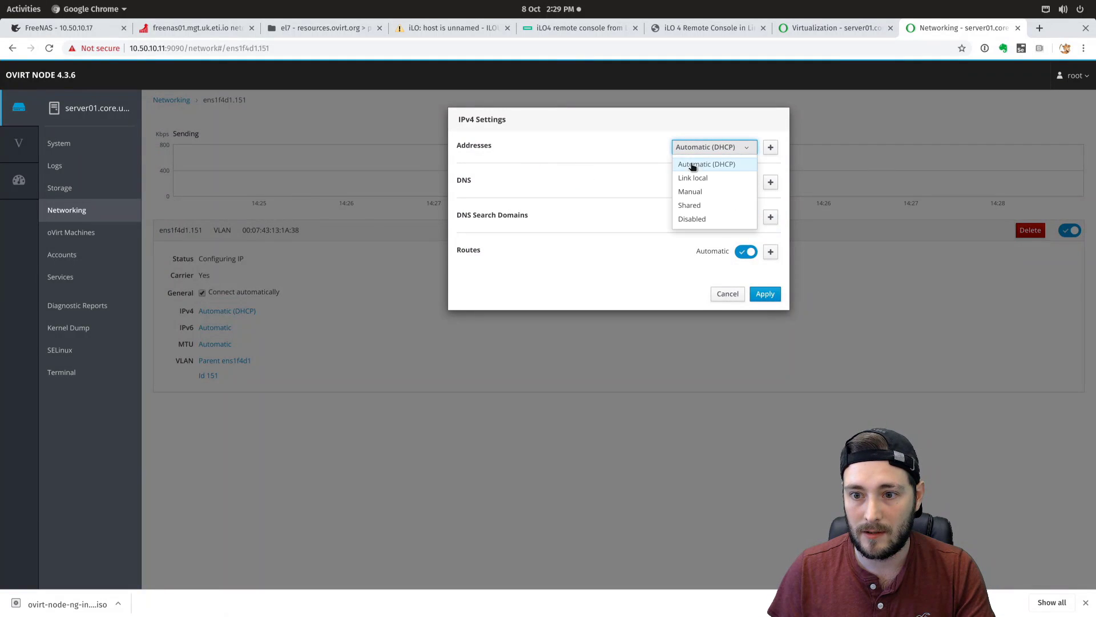
left_click(698, 186)
left_click(526, 169)
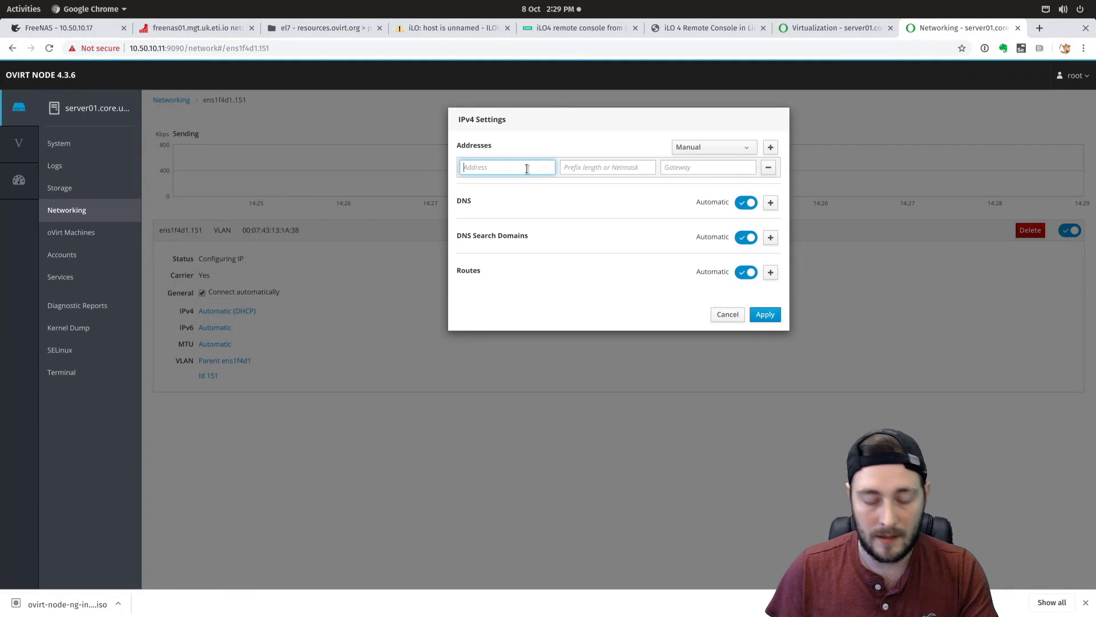
type("192.168.25")
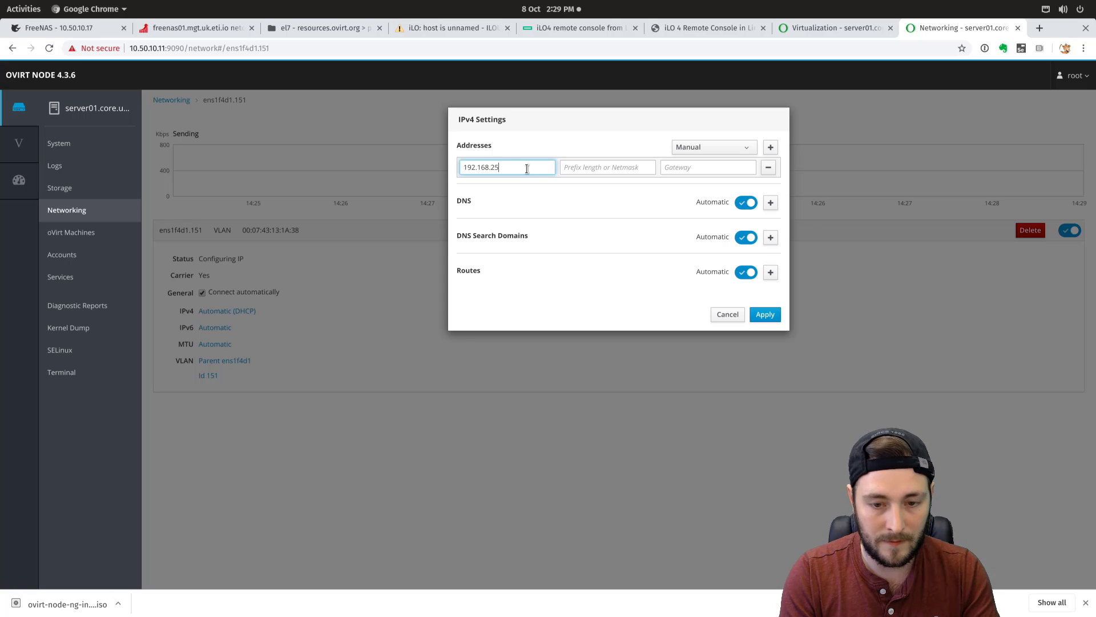
type("1.11")
key("Tab")
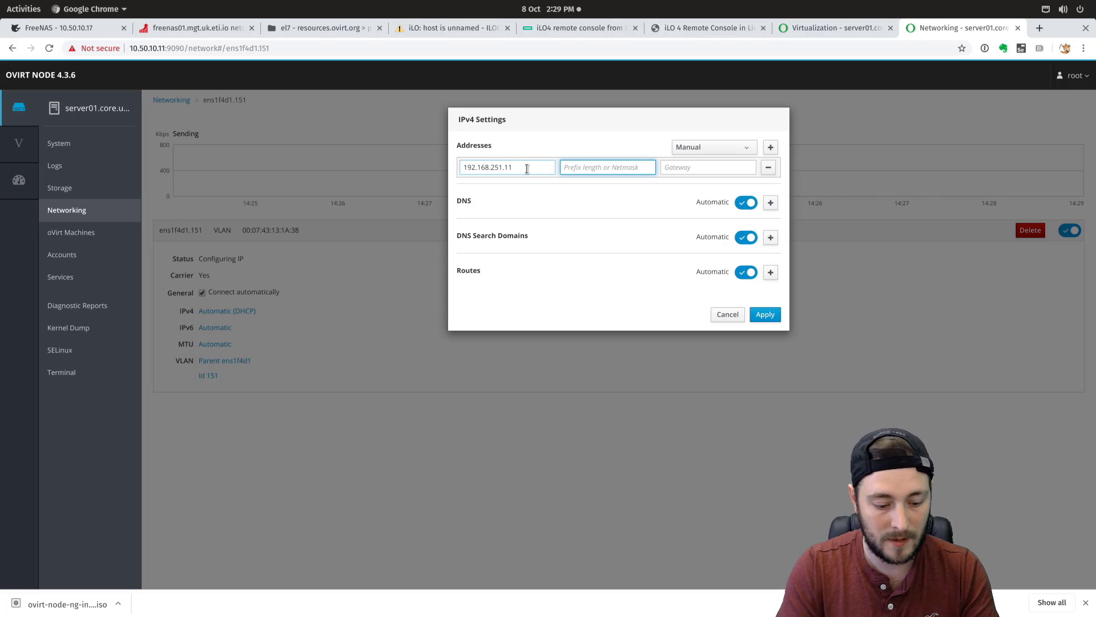
type("24")
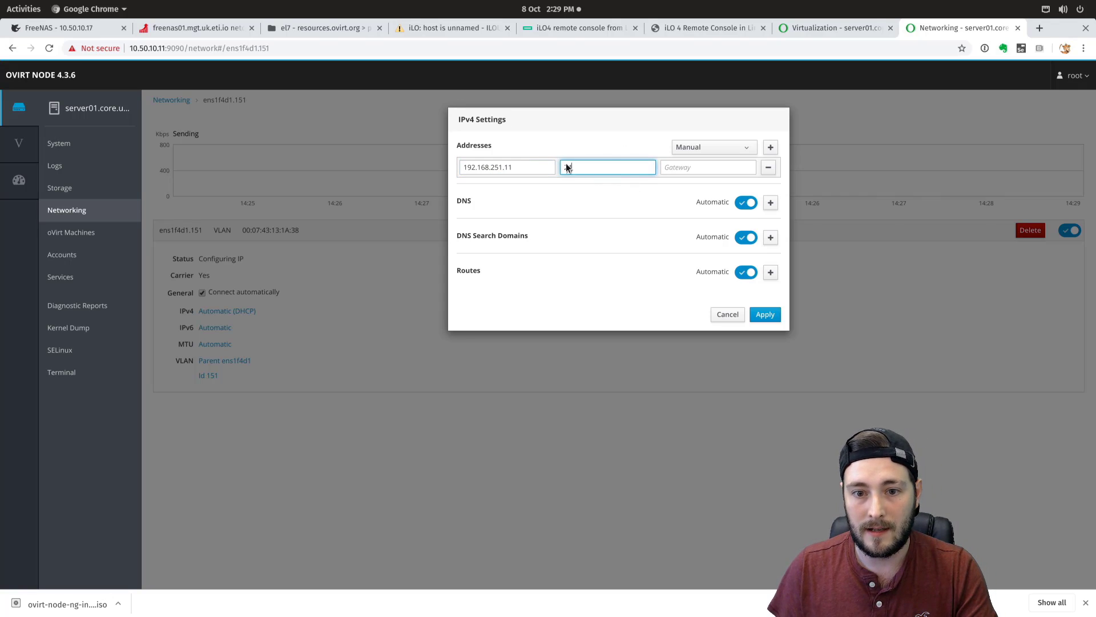
left_click(739, 206)
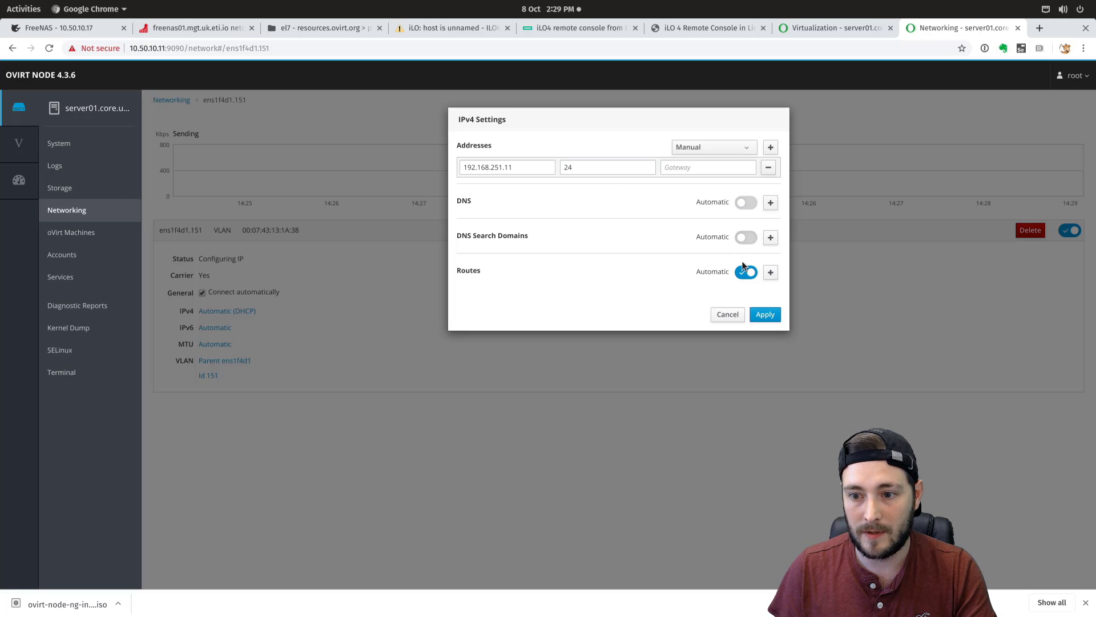
left_click(766, 315)
- Set ens1f4d1.151 IPv6 to Ignore with automatic DNS, search domains and routes off
left_click(227, 327)
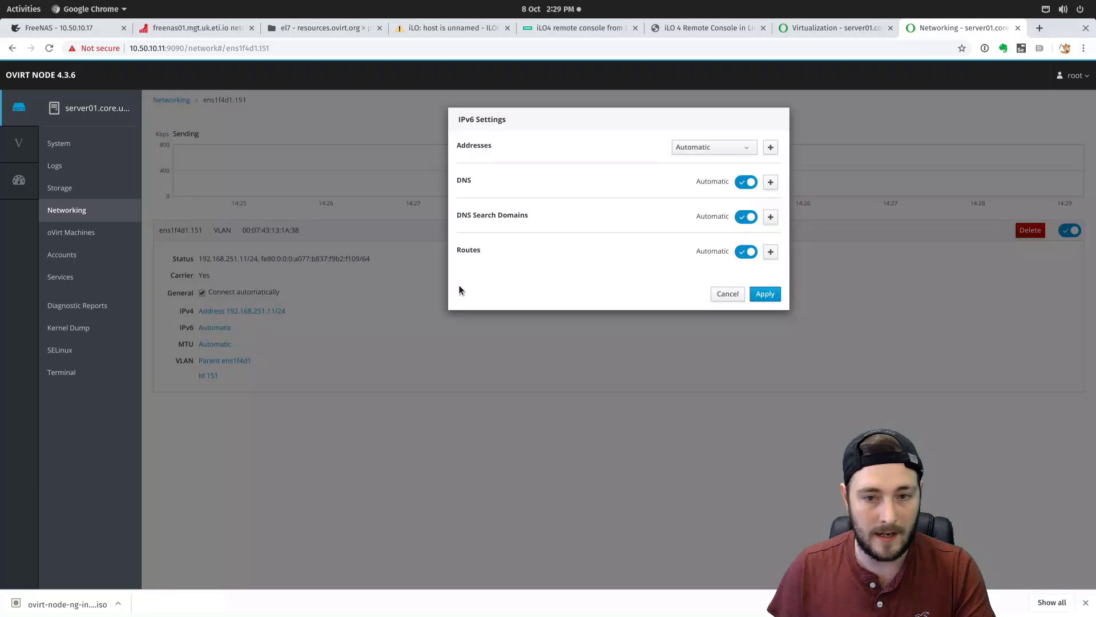
left_click(709, 148)
left_click(710, 218)
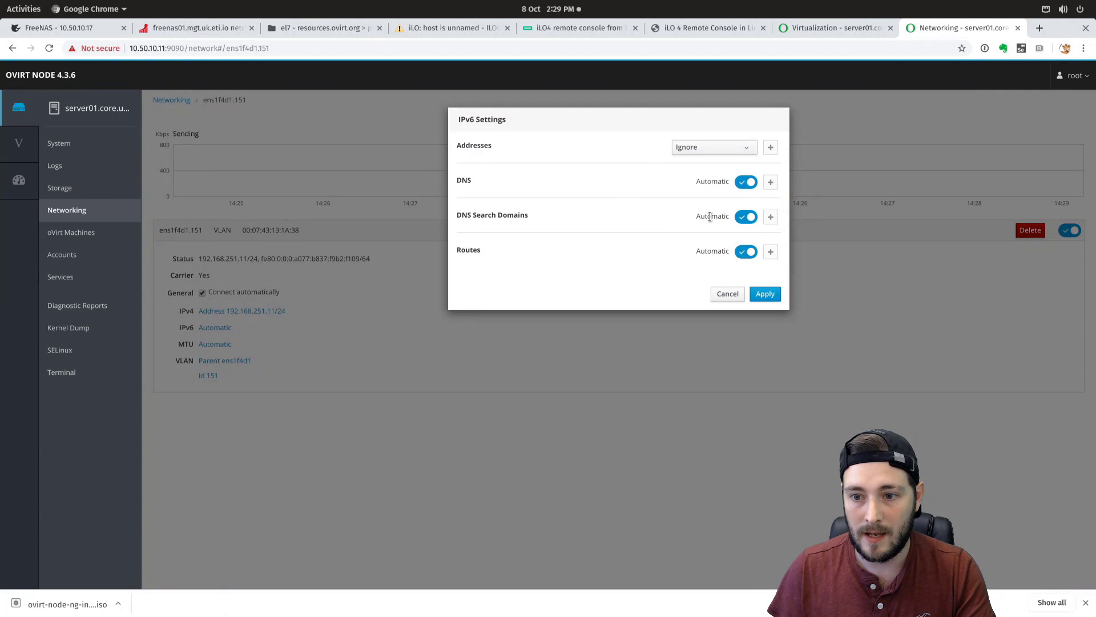
left_click(745, 182)
left_click(747, 217)
left_click(746, 252)
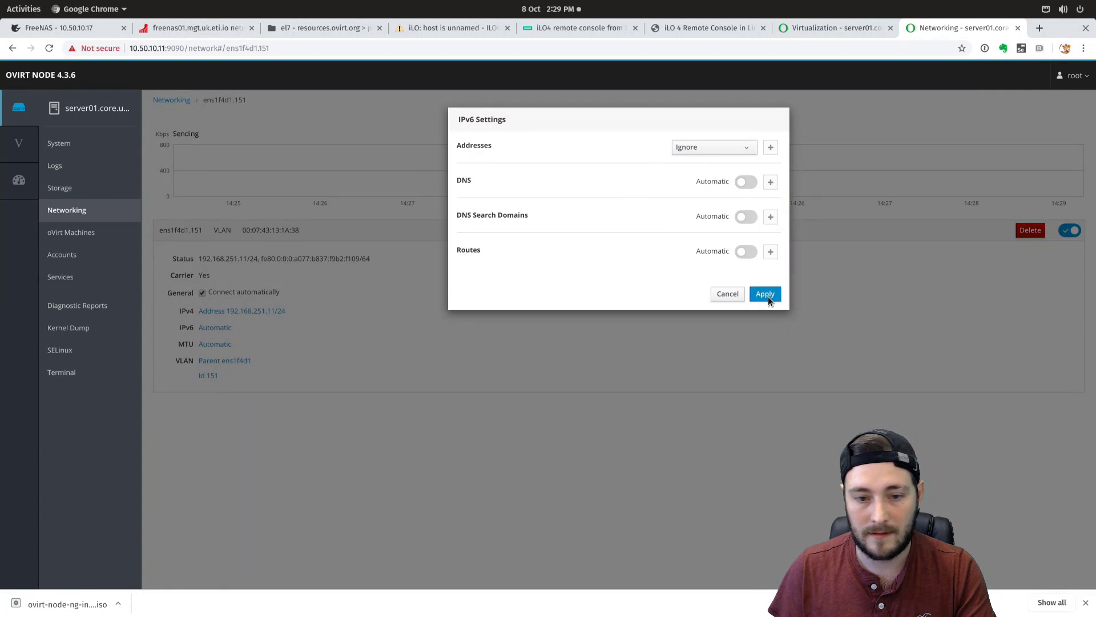
left_click(765, 294)
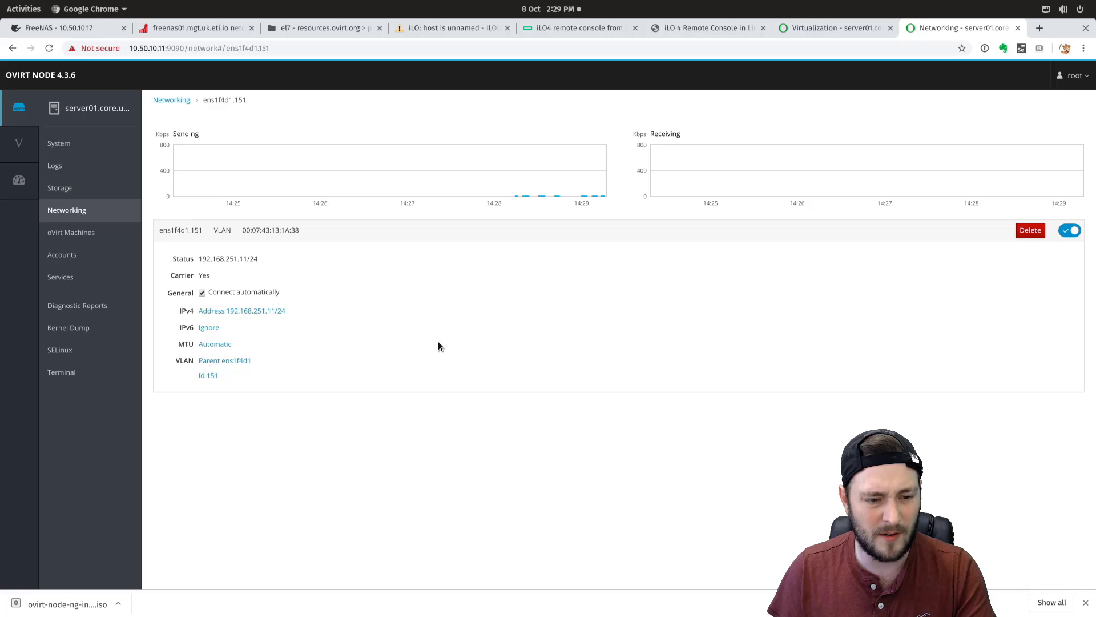
left_click(217, 344)
- Apply a 9000 MTU to ens1f4d1.151 and return to the Networking overview
left_click(505, 164)
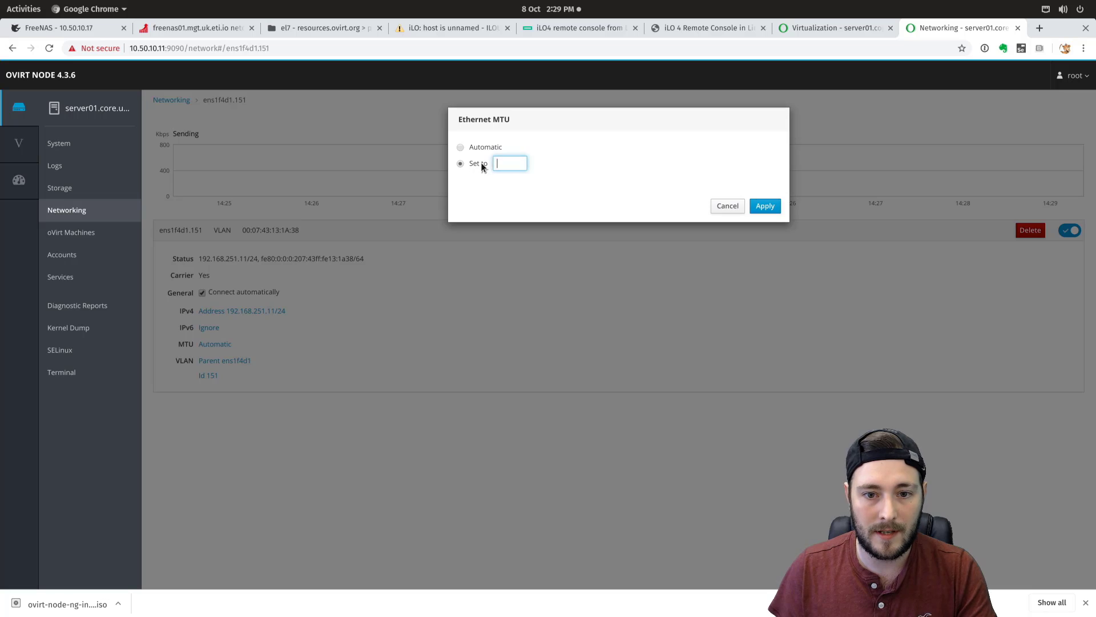
type("9000")
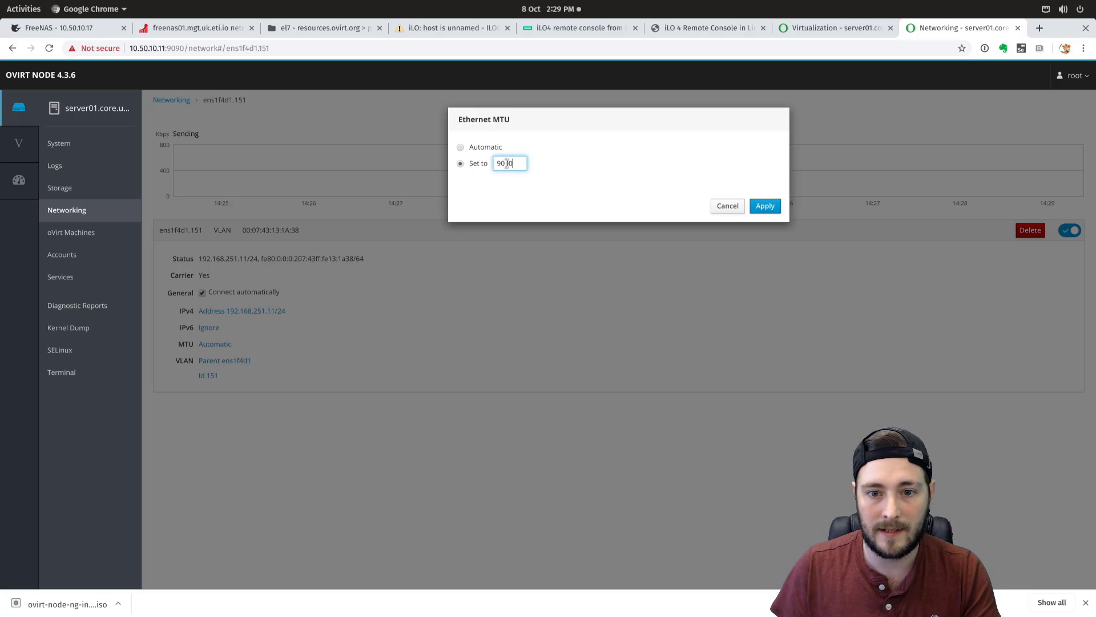
left_click(765, 206)
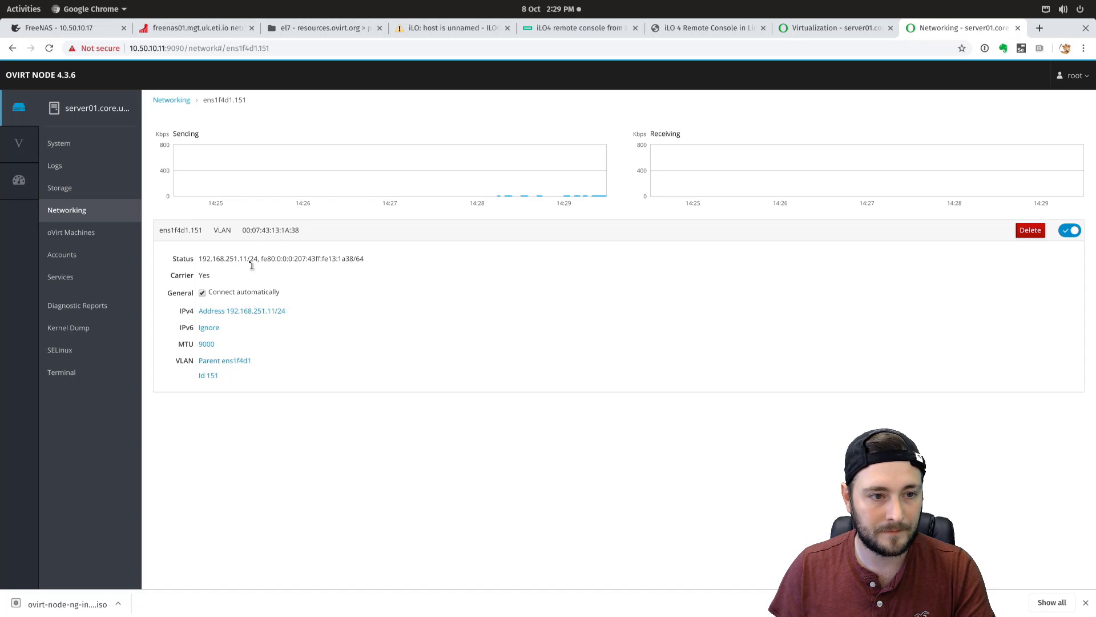
left_click(174, 100)
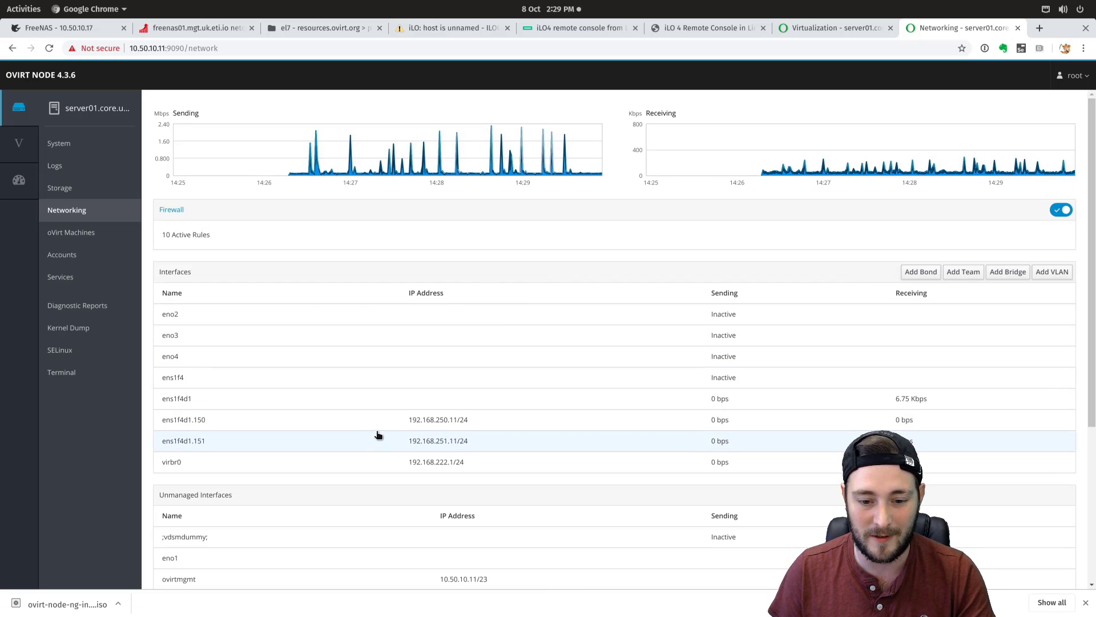
scroll(377, 432, "down", 2)
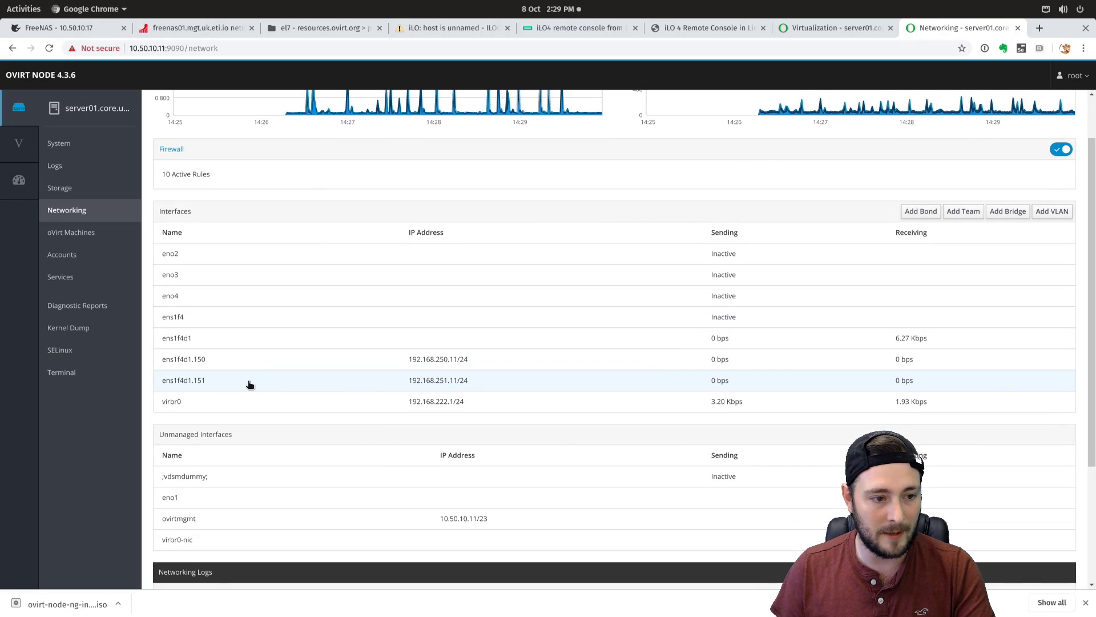
- Back in the deployment's storage step, retry retrieving the iSCSI target list
left_click(831, 28)
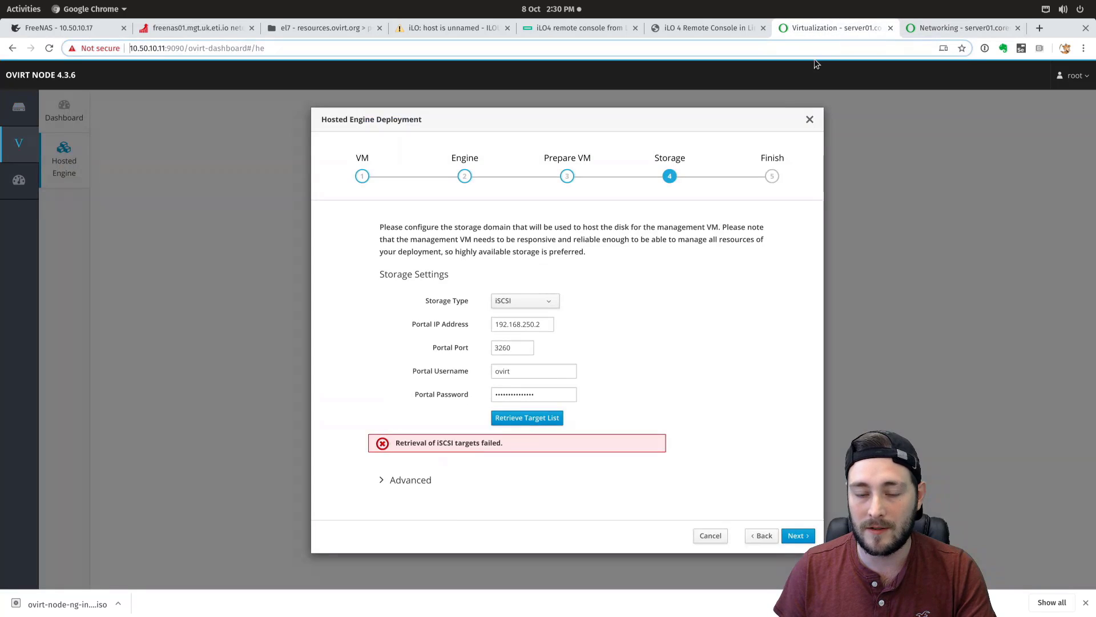
left_click(556, 418)
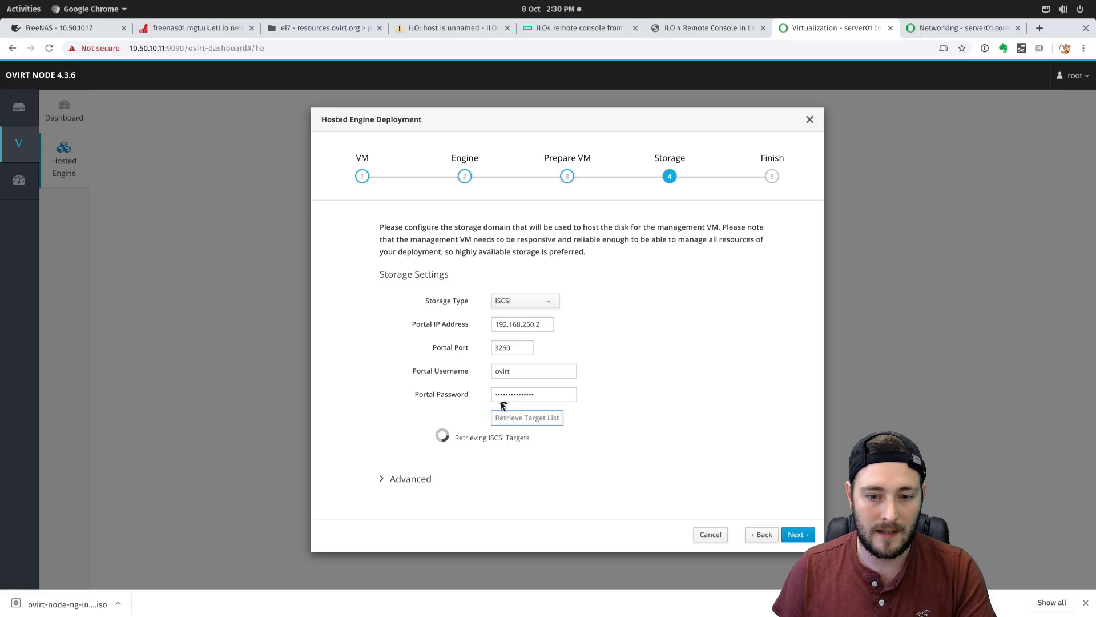
left_click_drag(547, 324, 475, 328)
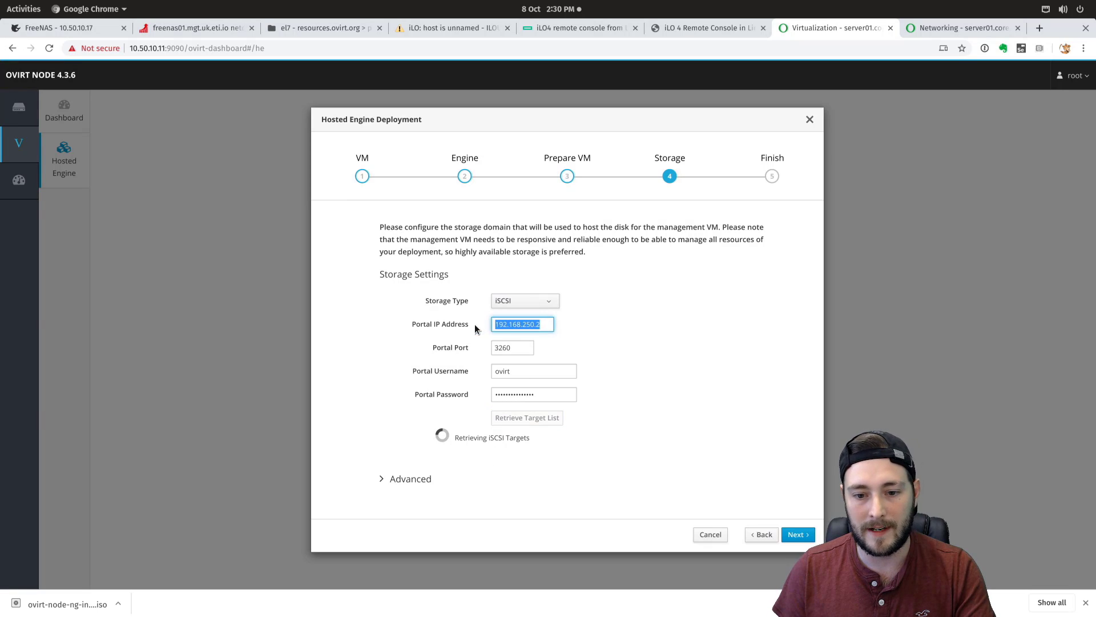
left_click(601, 327)
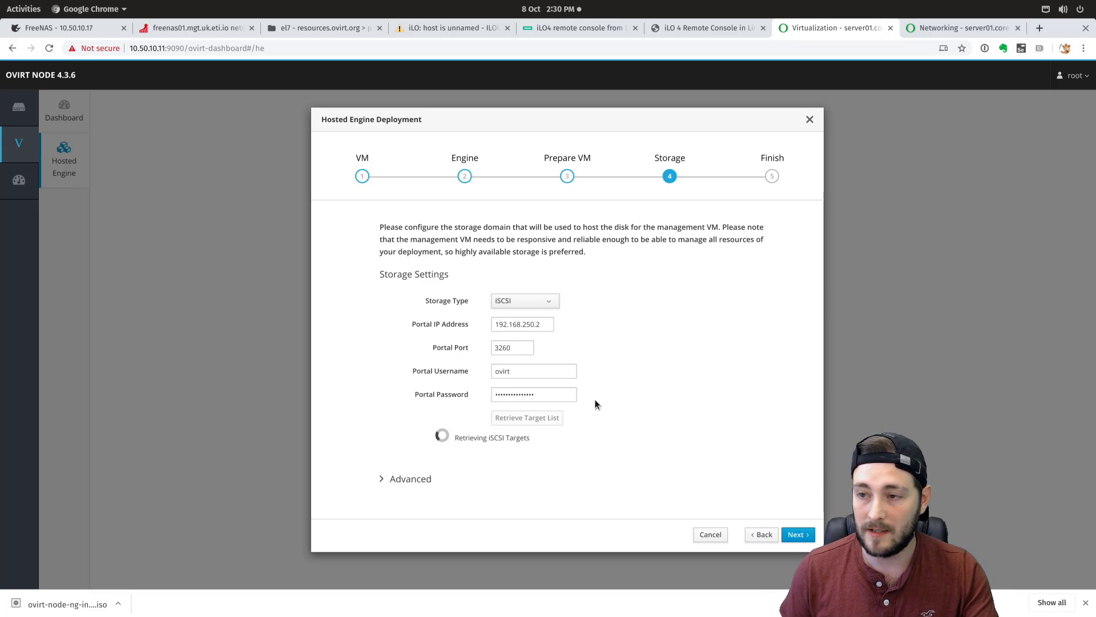
double_click(541, 324)
left_click(479, 481)
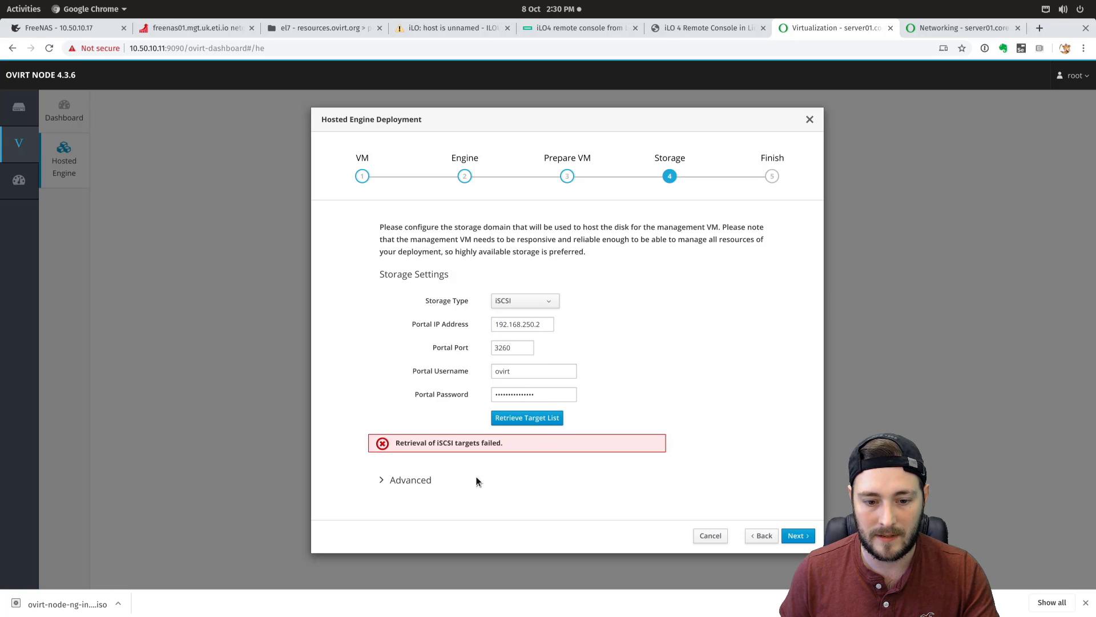
- Enter the discovery username and password under Advanced and retrieve targets again
left_click(396, 484)
scroll(677, 411, "down", 1)
scroll(594, 451, "up", 1)
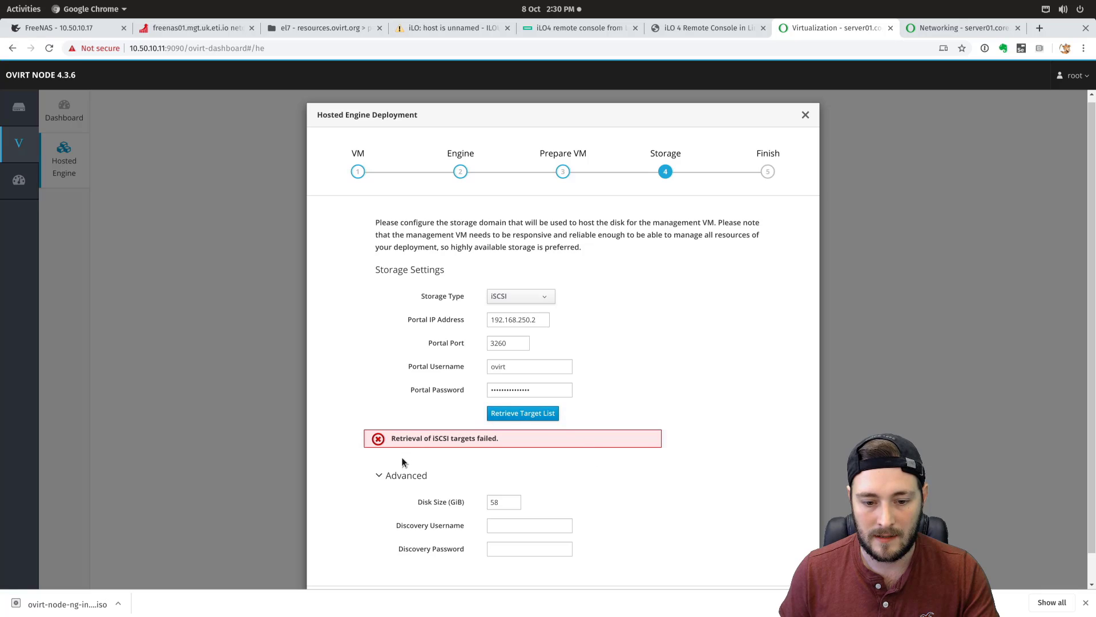
left_click(516, 523)
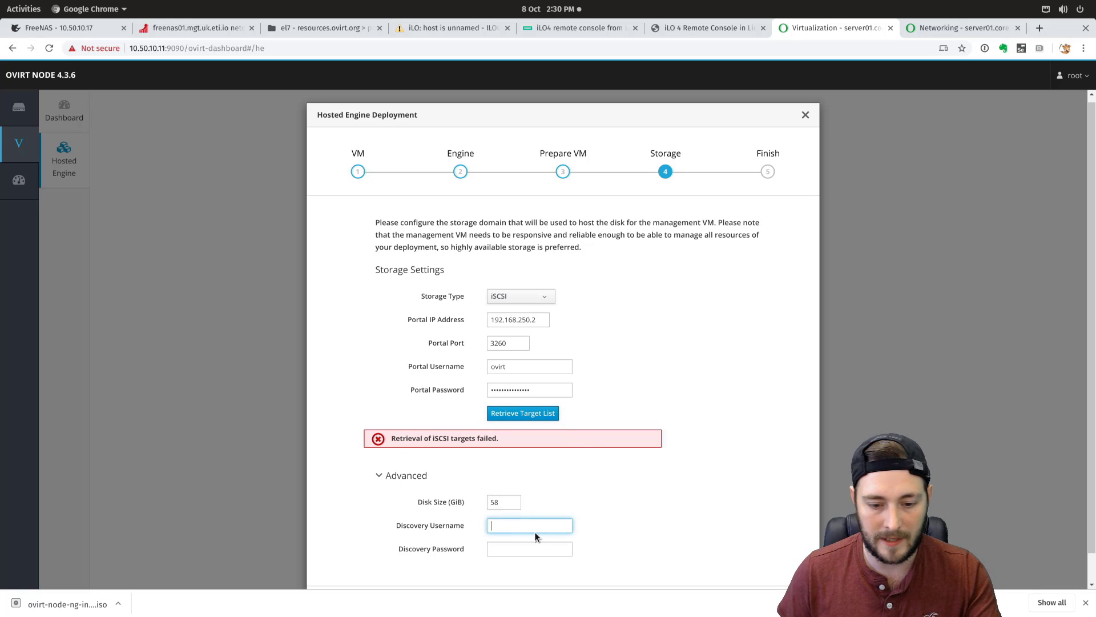
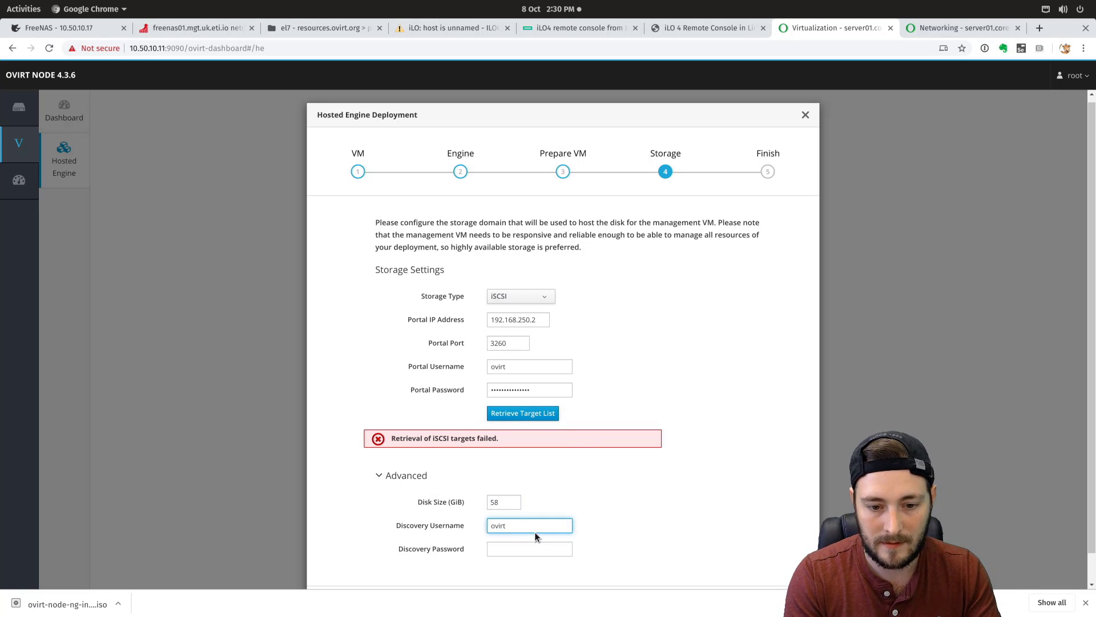
key("Tab")
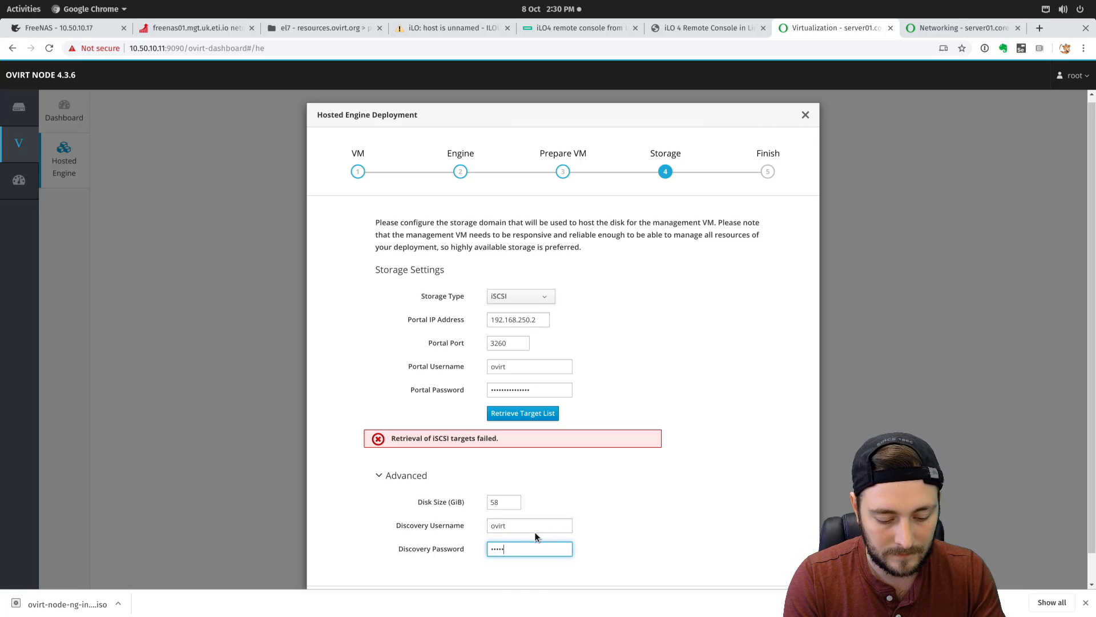
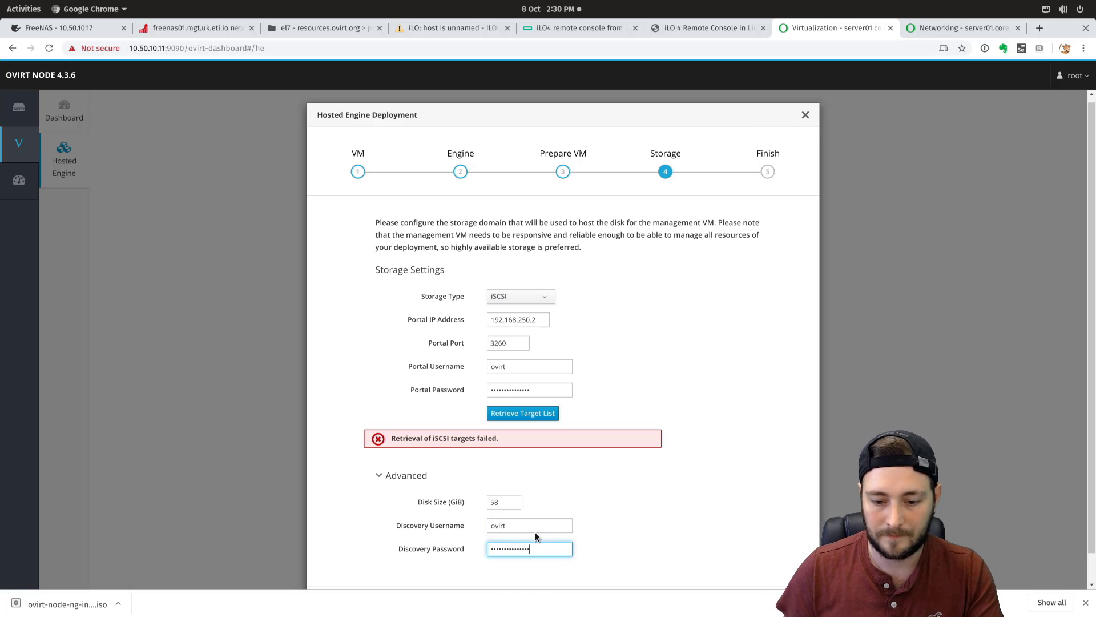
scroll(676, 537, "down", 1)
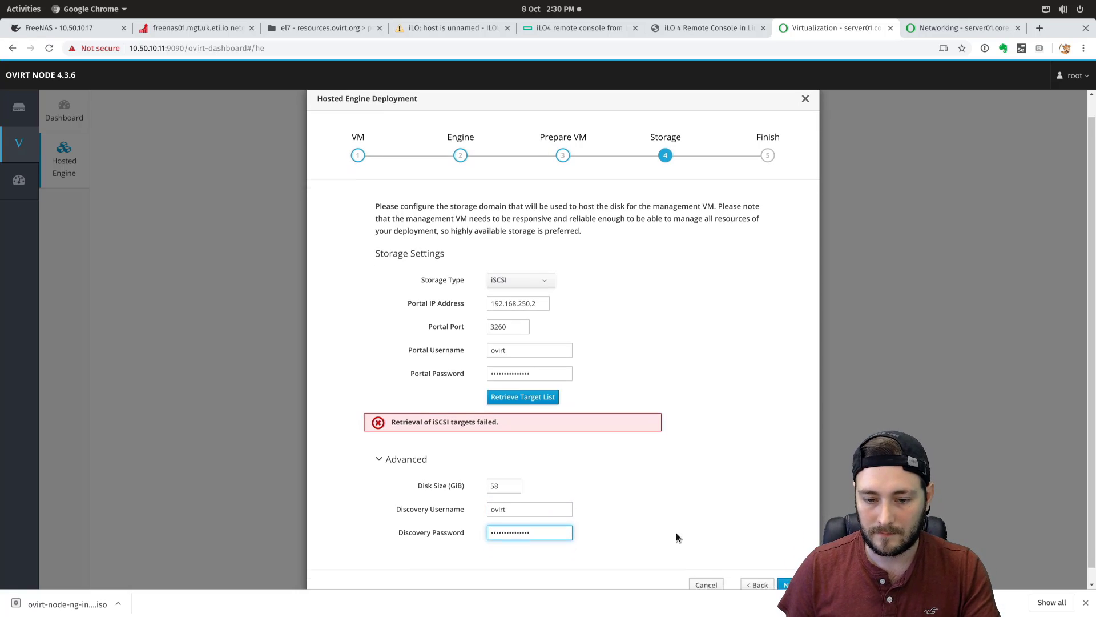
left_click(540, 383)
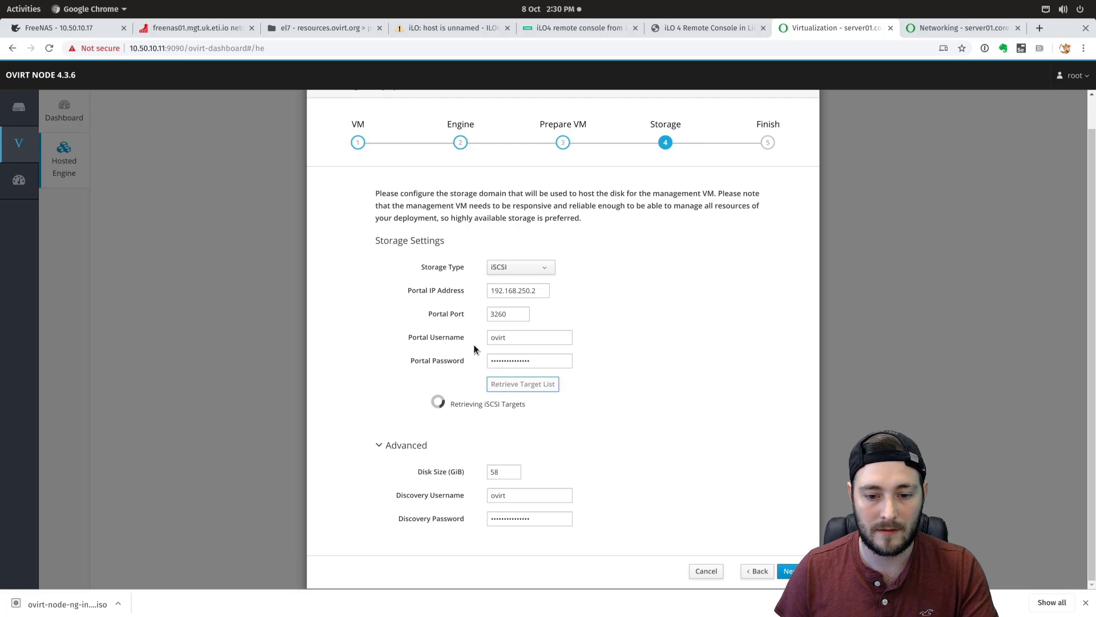
- In FreeNAS, review the iSCSI portal entry without changing it
left_click(83, 36)
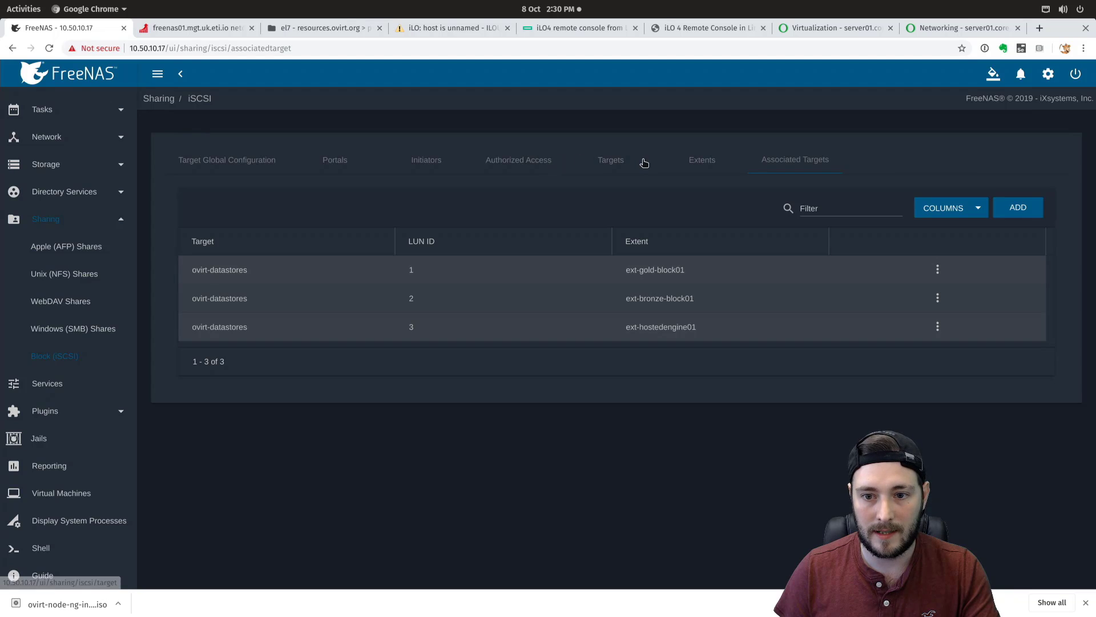
left_click(342, 164)
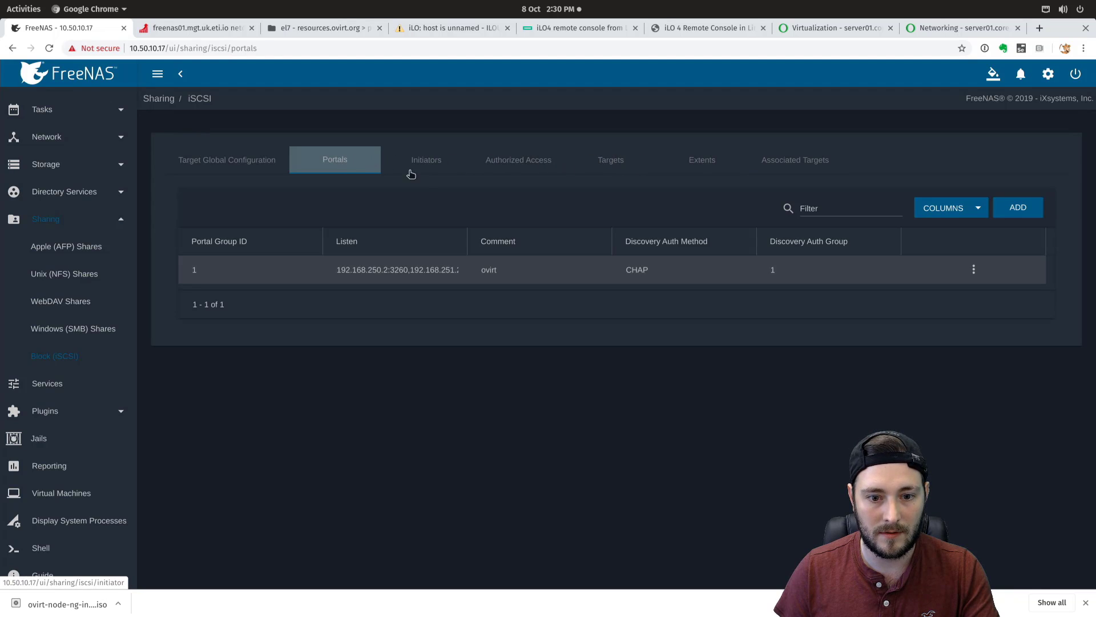
left_click(973, 270)
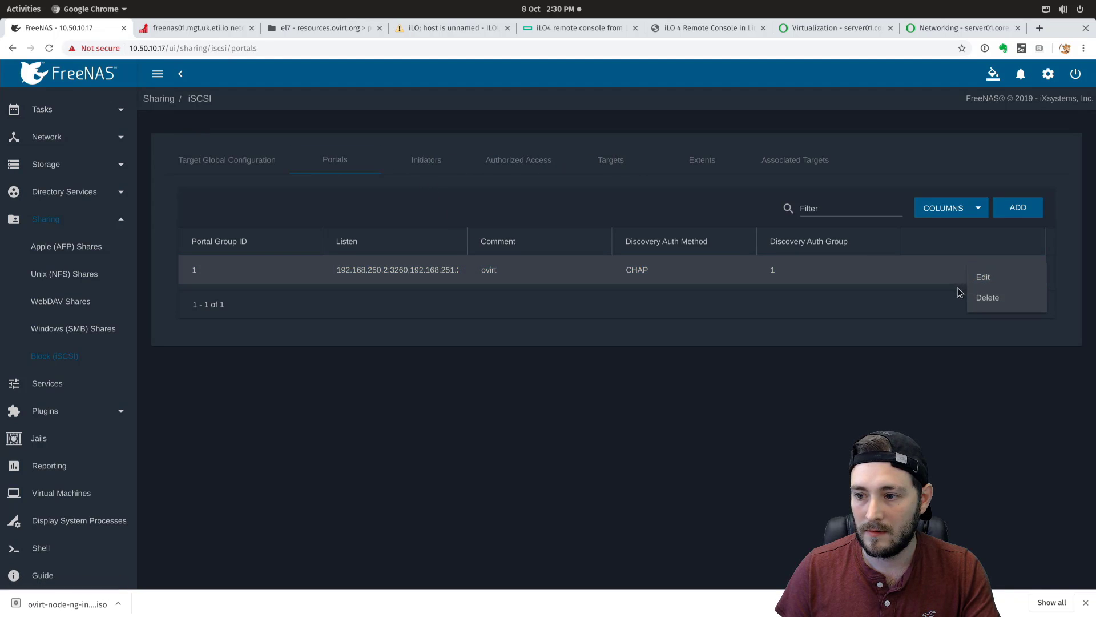
left_click(979, 283)
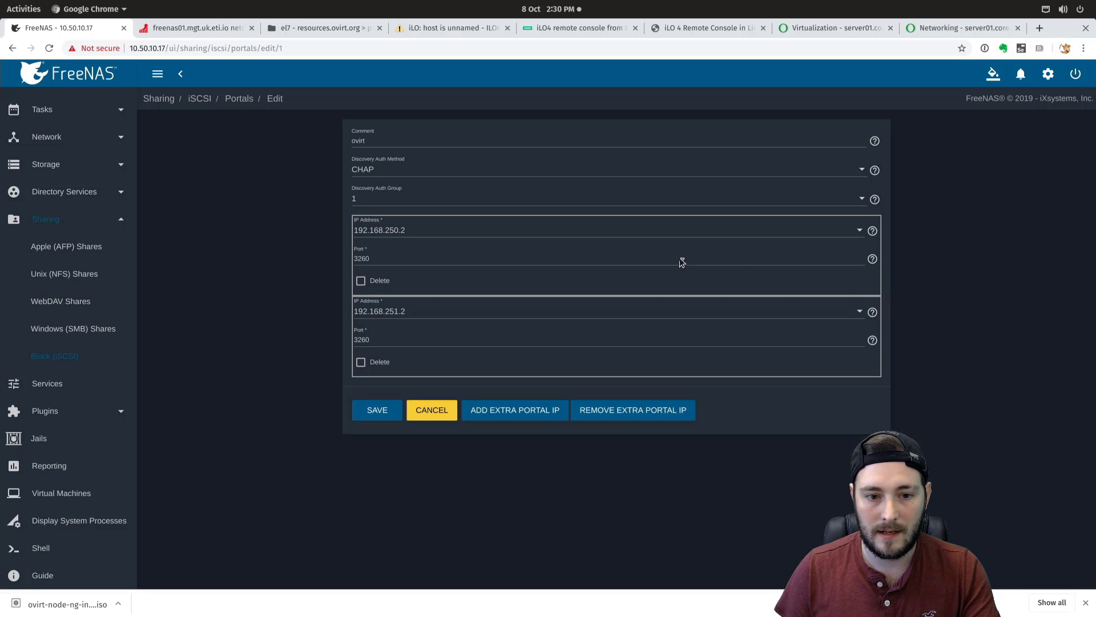
left_click(433, 410)
- Open the iSCSI Authorized Access entry for editing
left_click(520, 165)
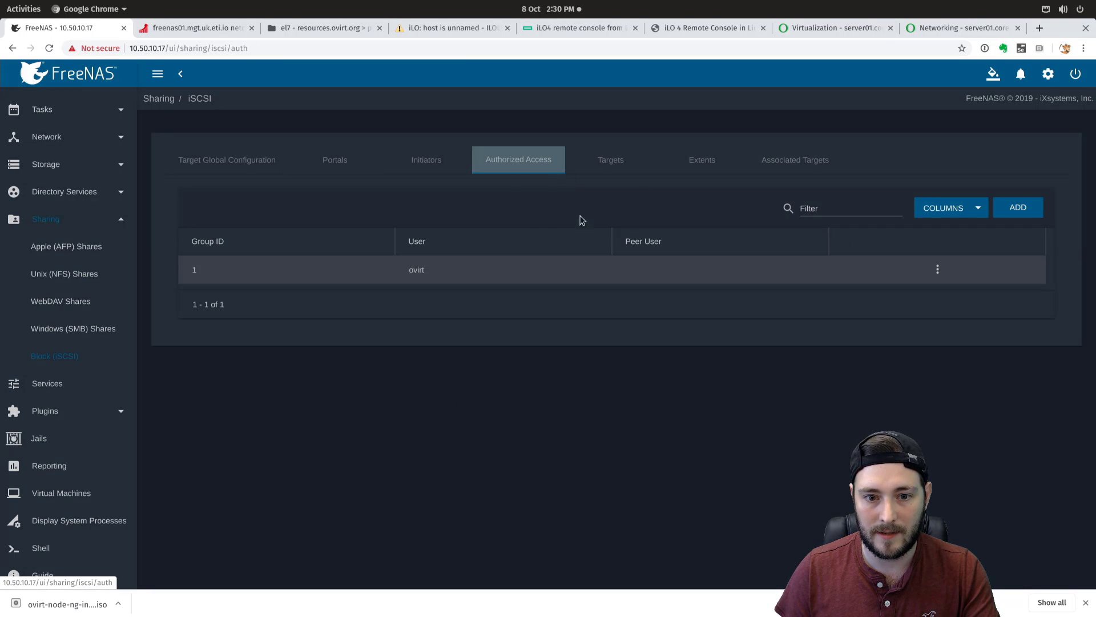
left_click(937, 269)
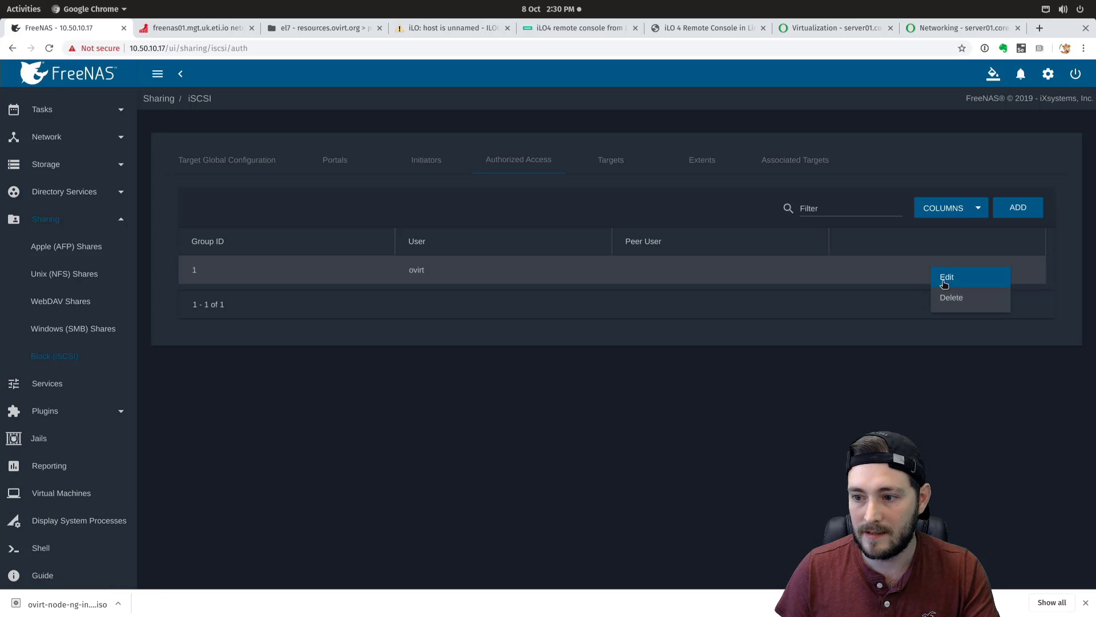
left_click(946, 280)
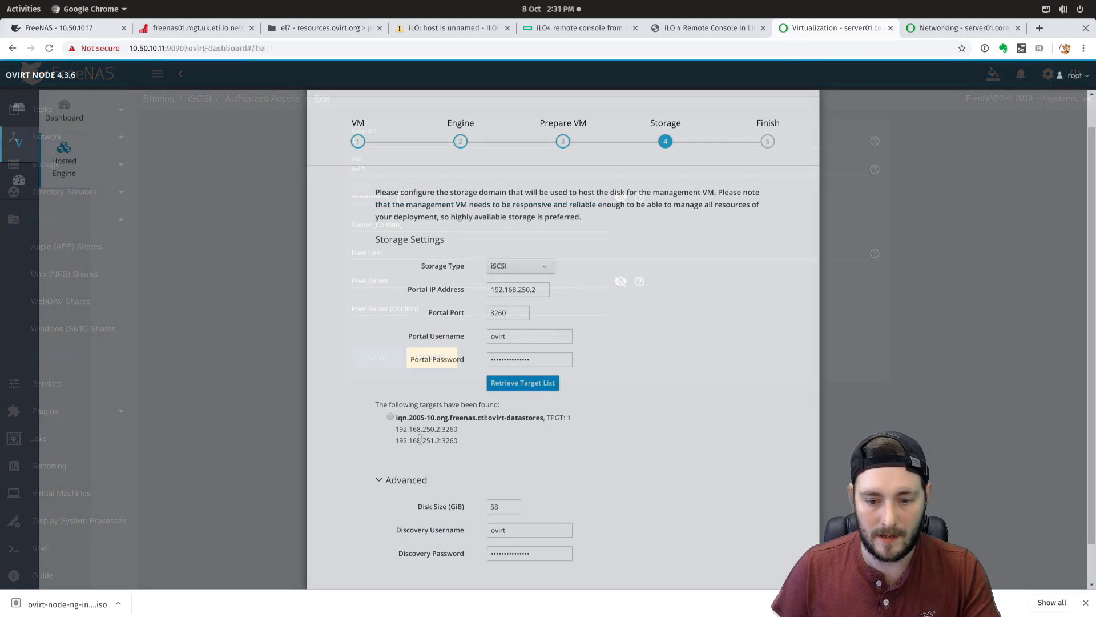
- Set the hosted engine disk size to 100 GiB
scroll(464, 549, "down", 2)
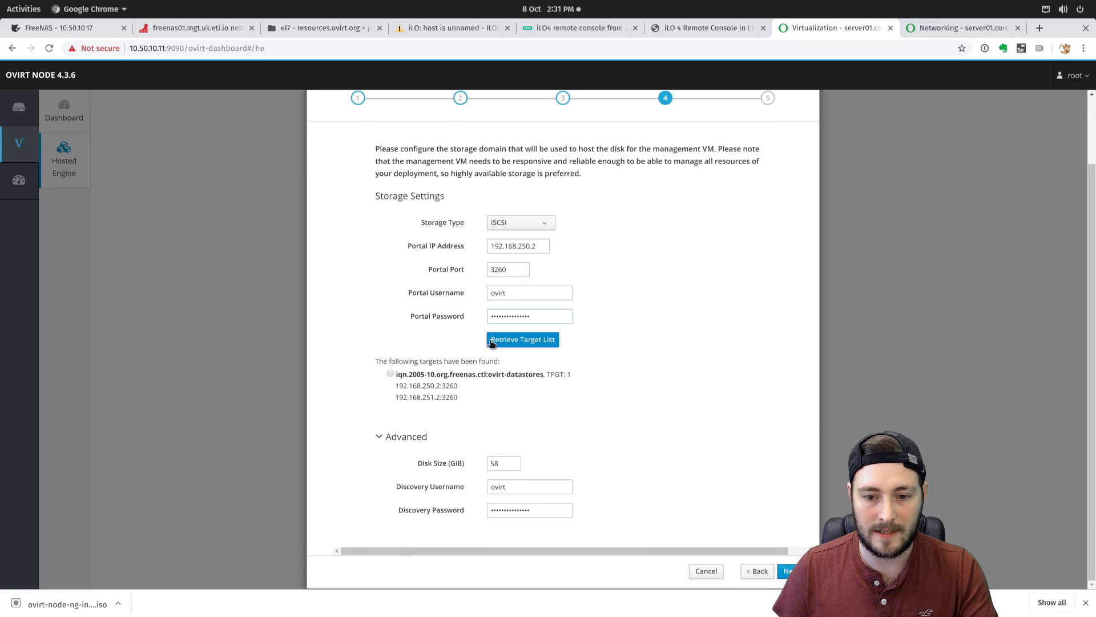
double_click(496, 463)
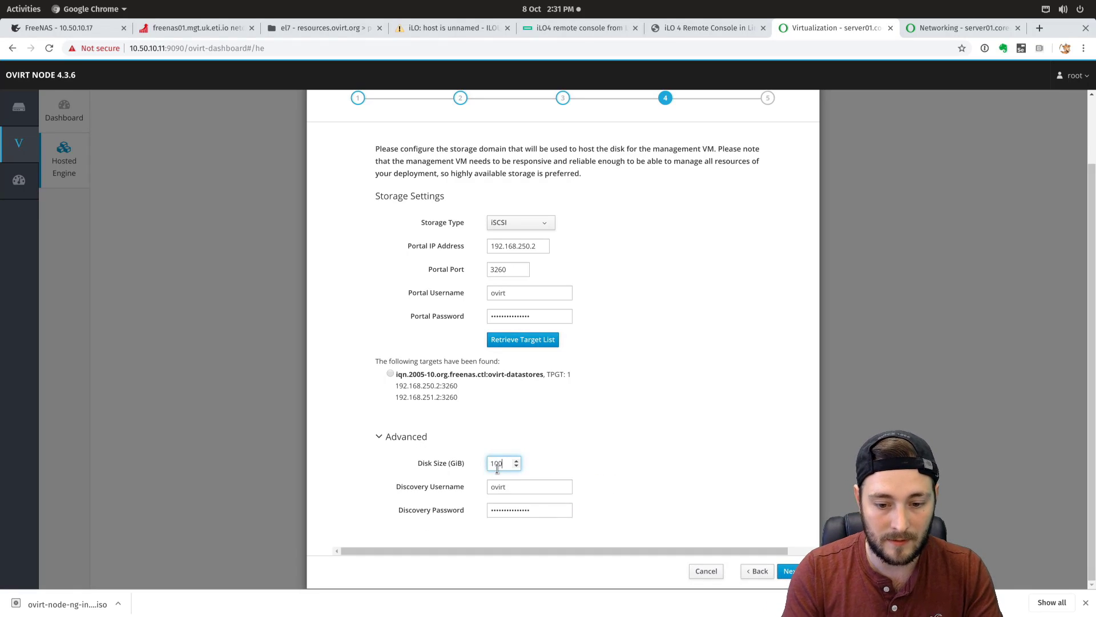
type("100")
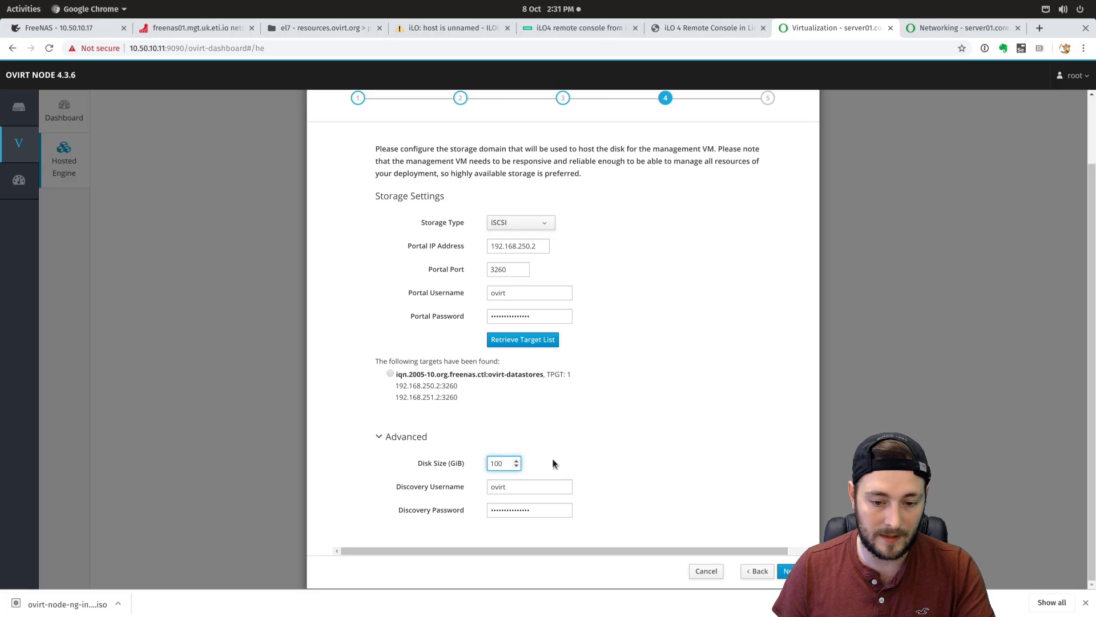
- Select the iqn.2005-10.org.freenas.ctl:ovirt-datastores target so its LUNs are retrieved
left_click(390, 373)
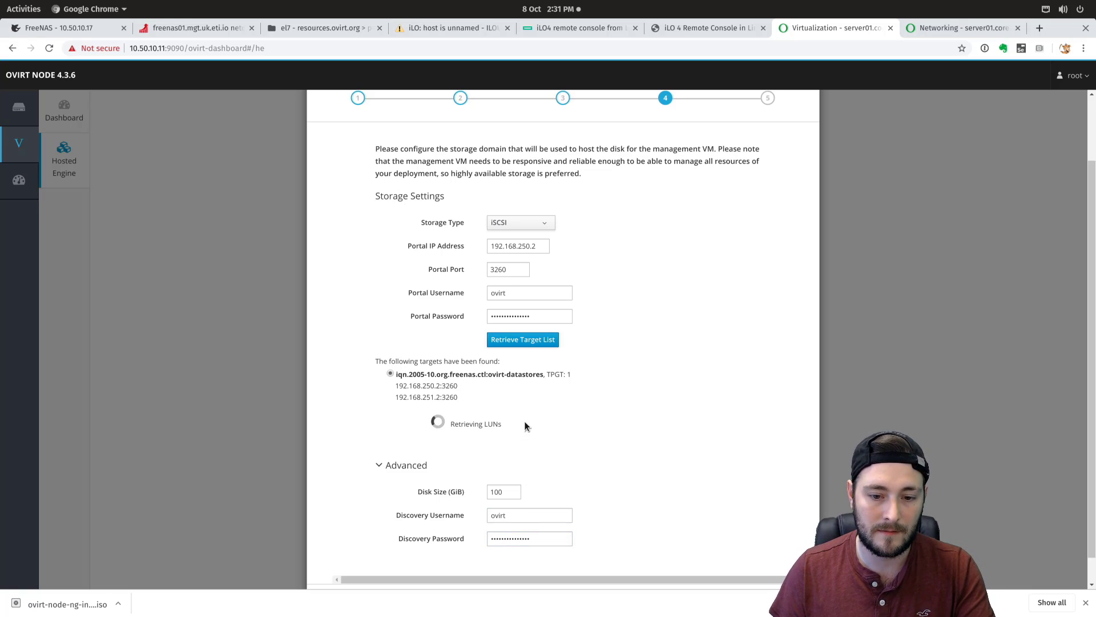
left_click_drag(449, 373, 475, 375)
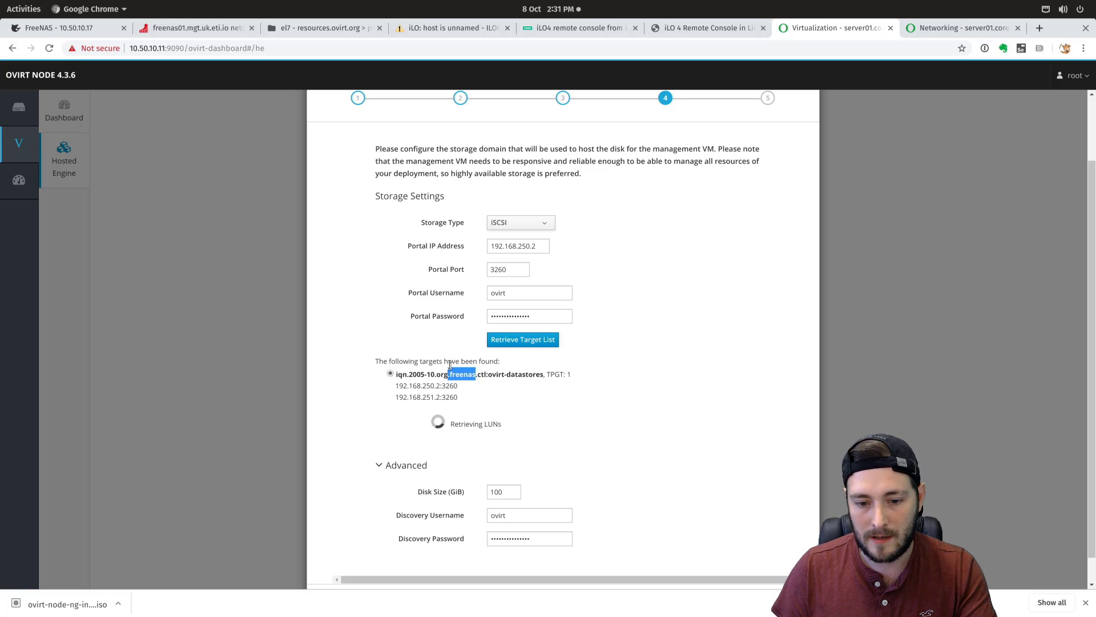
left_click_drag(493, 374, 545, 376)
left_click(537, 393)
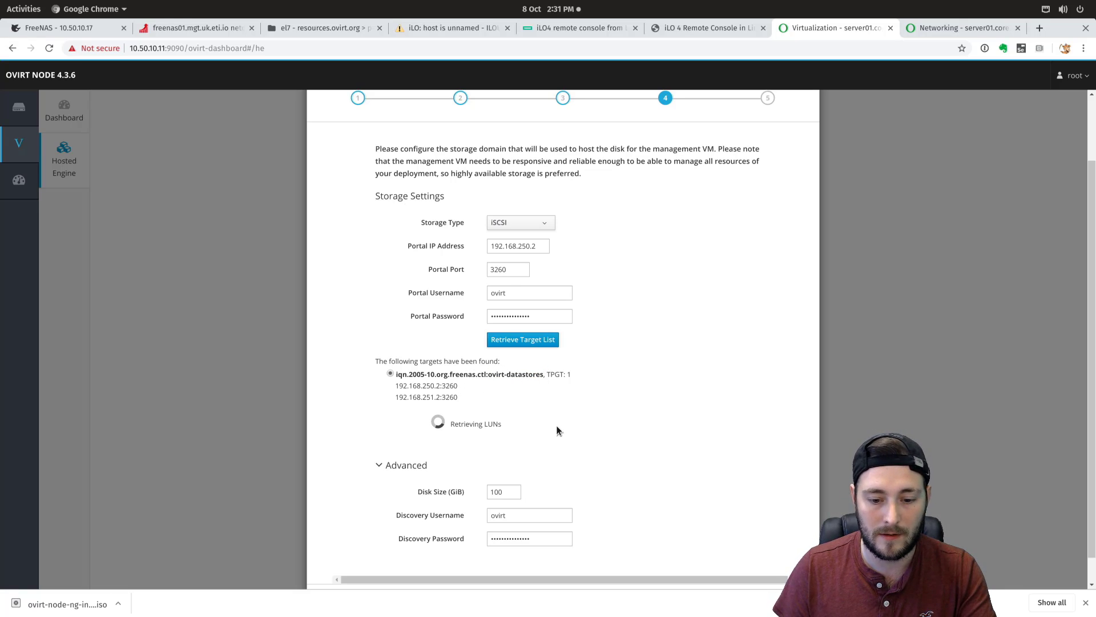
scroll(558, 434, "down", 1)
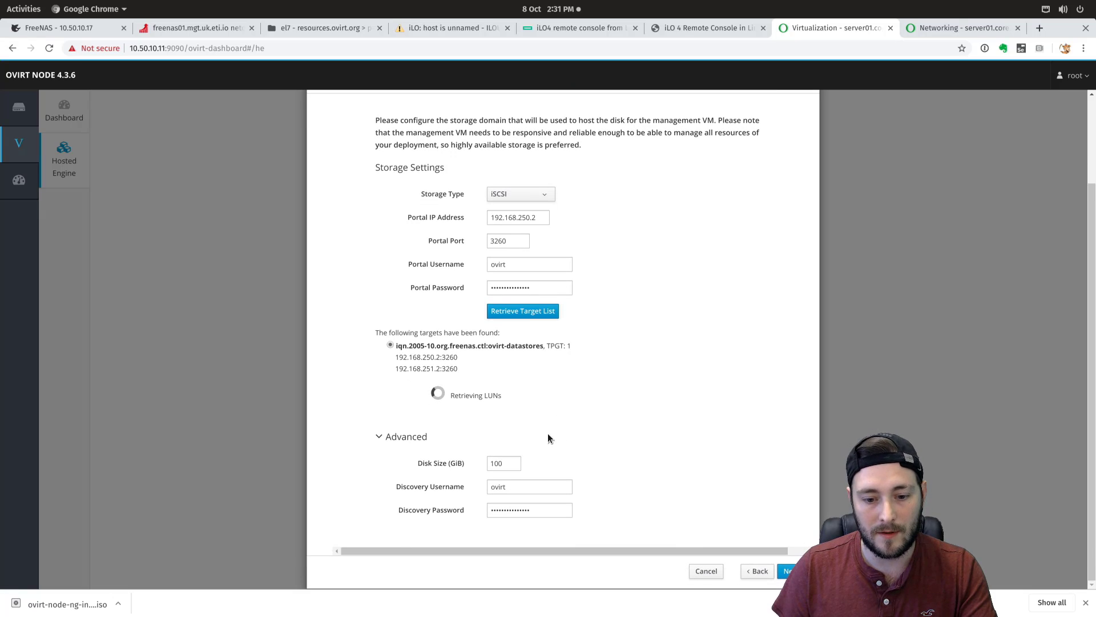
left_click(59, 28)
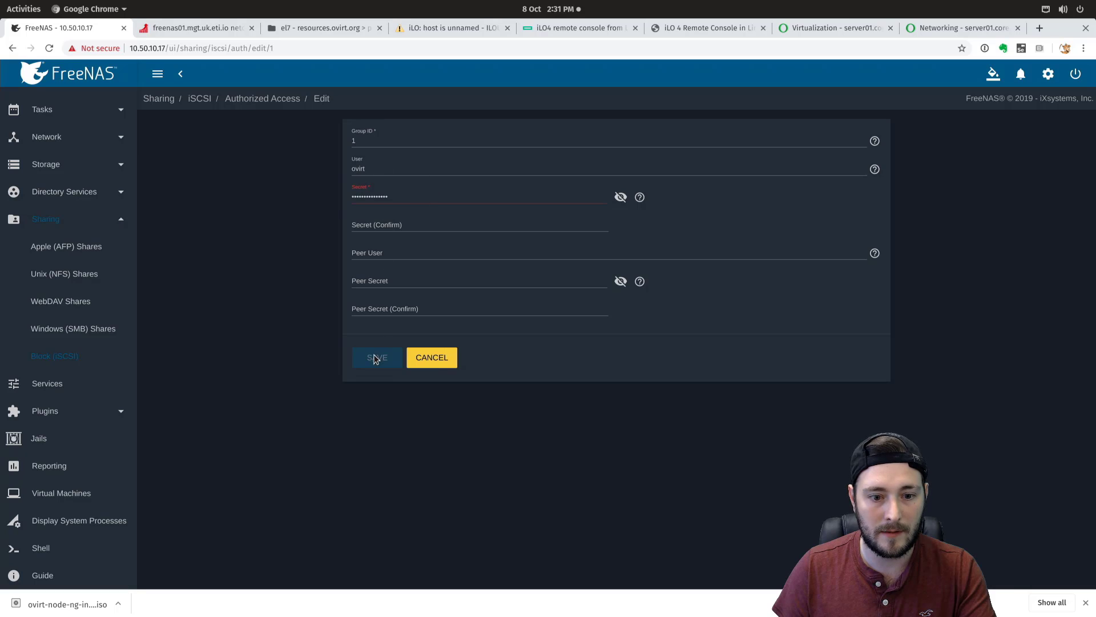
left_click(432, 358)
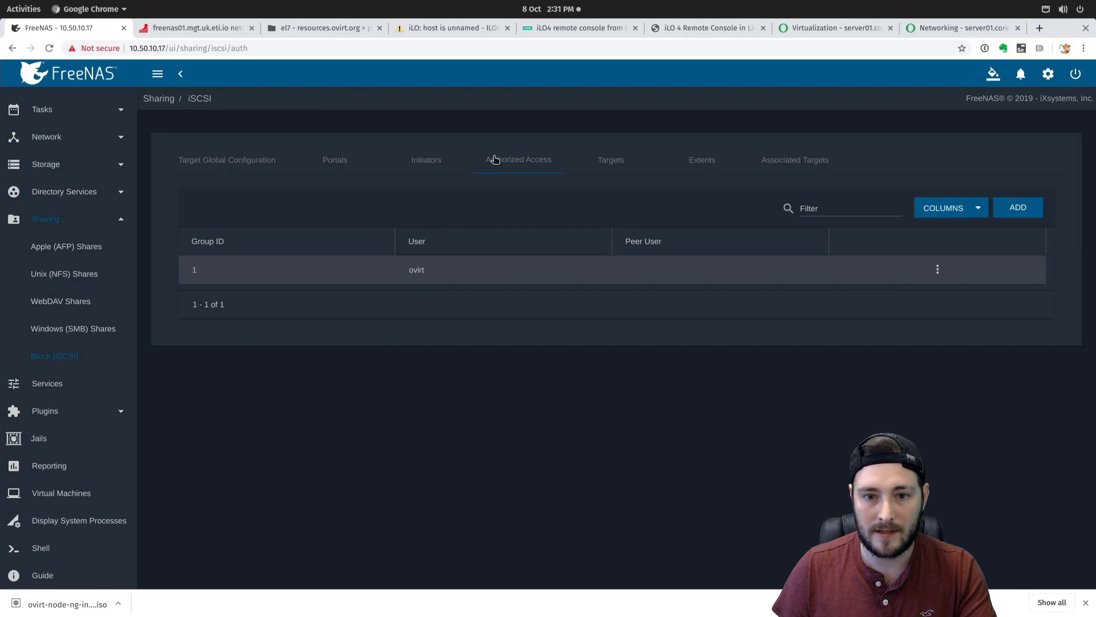
left_click(424, 160)
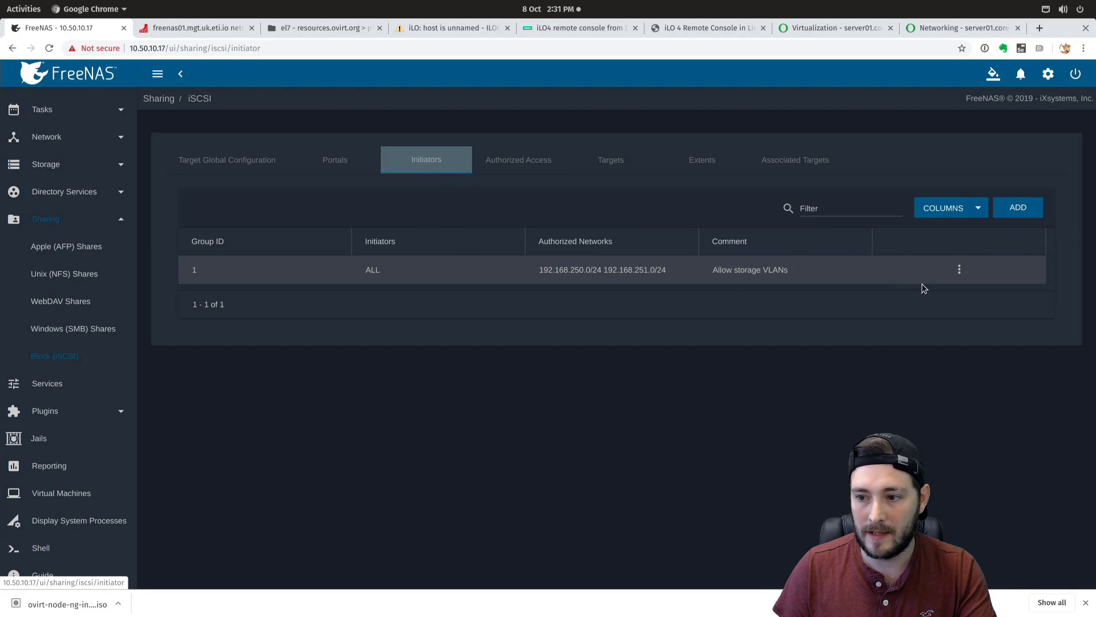
left_click(960, 270)
left_click(966, 285)
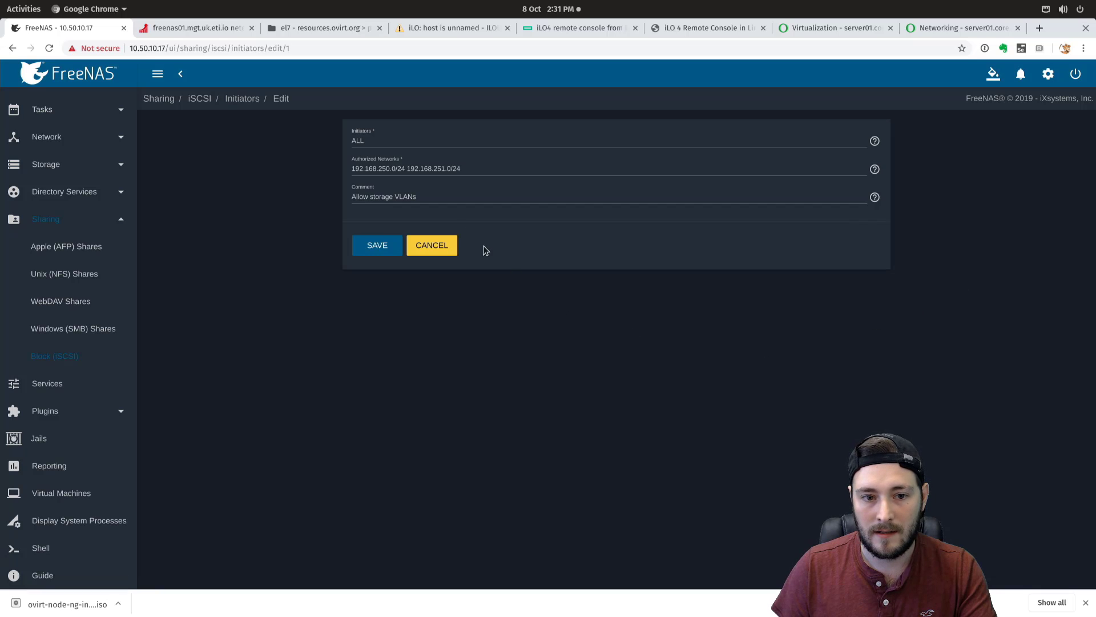
left_click(433, 246)
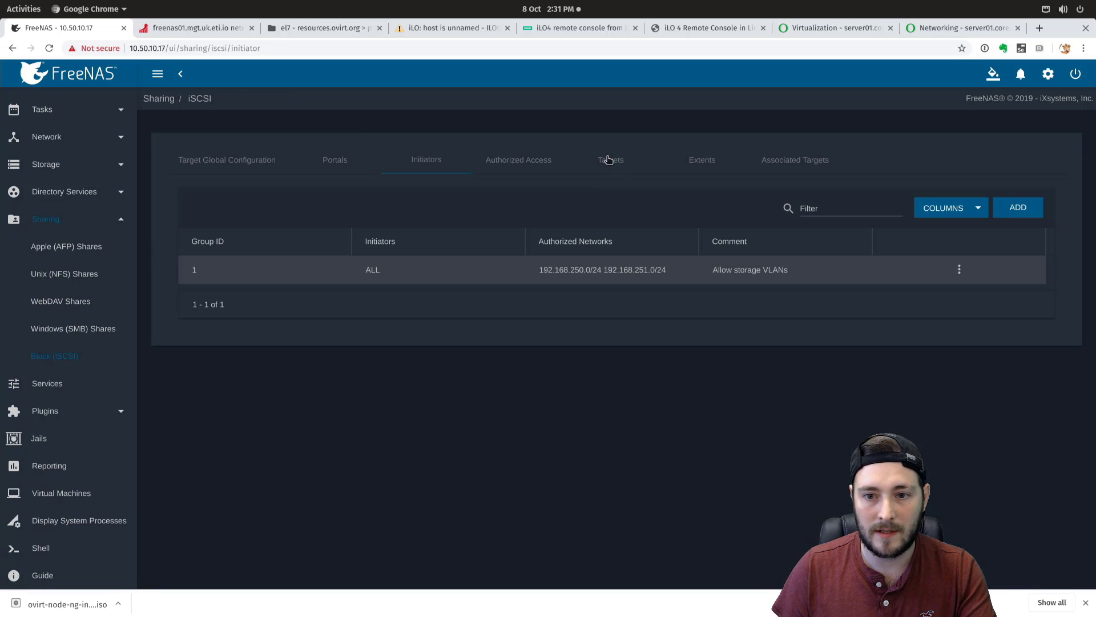
left_click(609, 160)
left_click(904, 270)
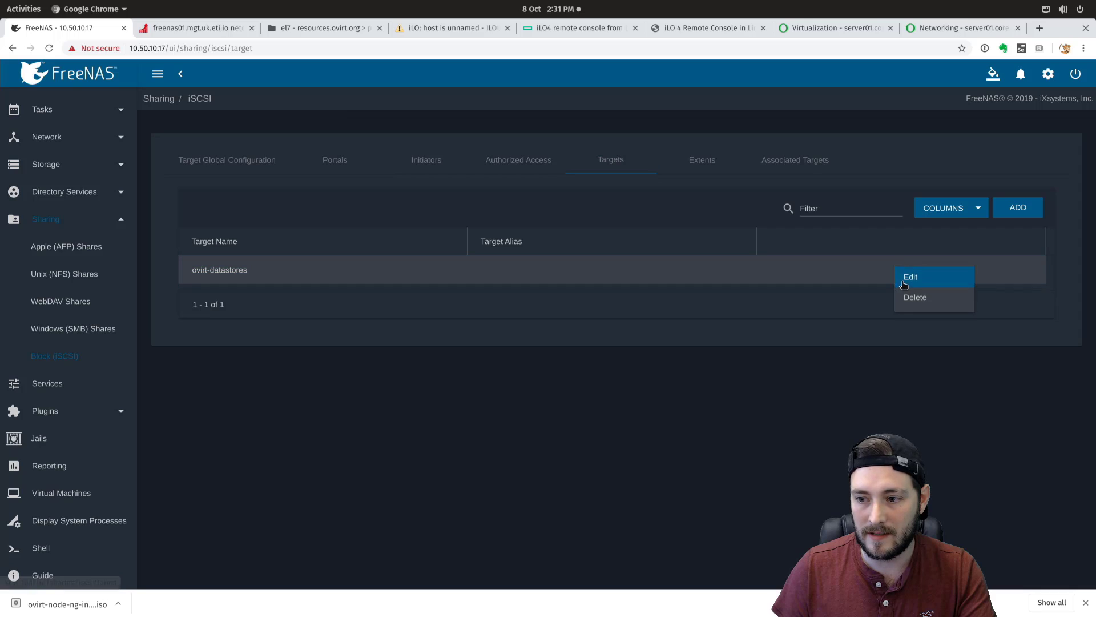
left_click(908, 282)
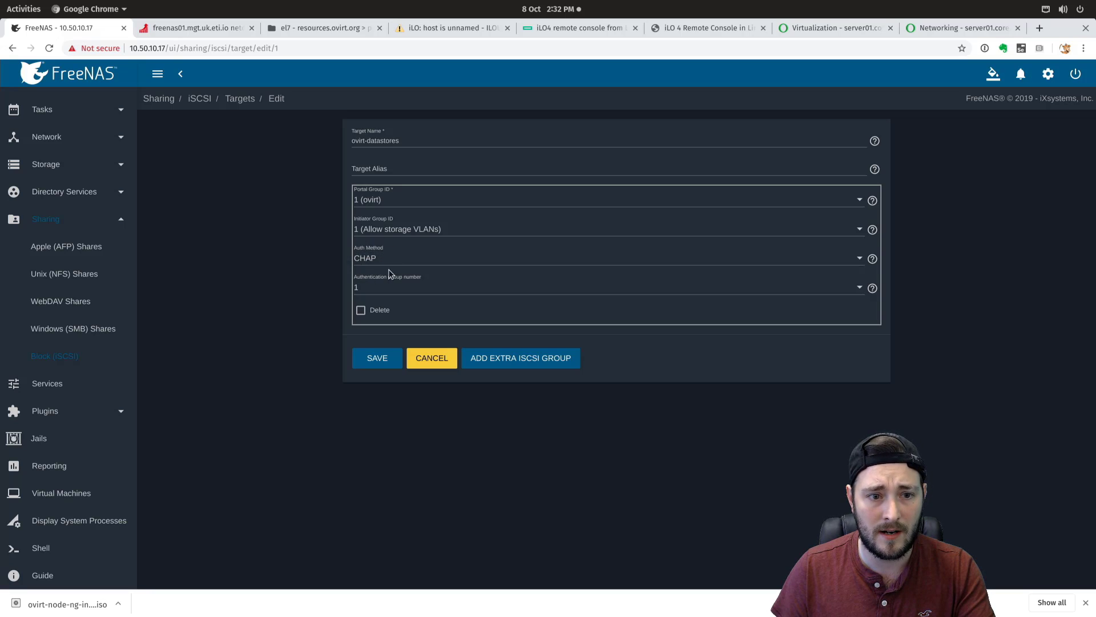
left_click(432, 358)
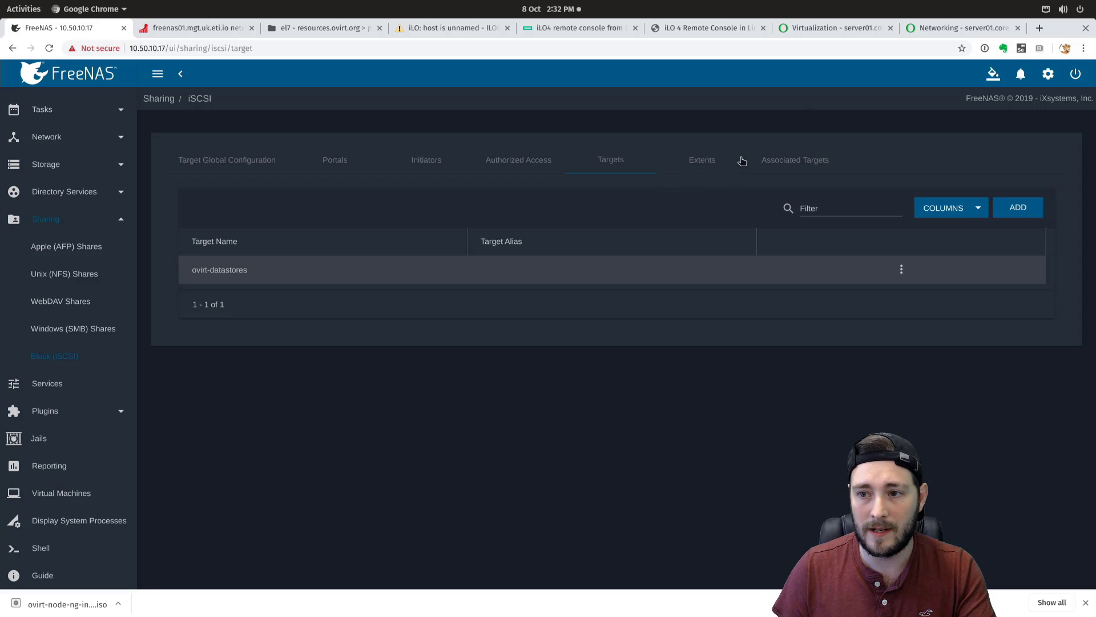
left_click(965, 28)
left_click(843, 28)
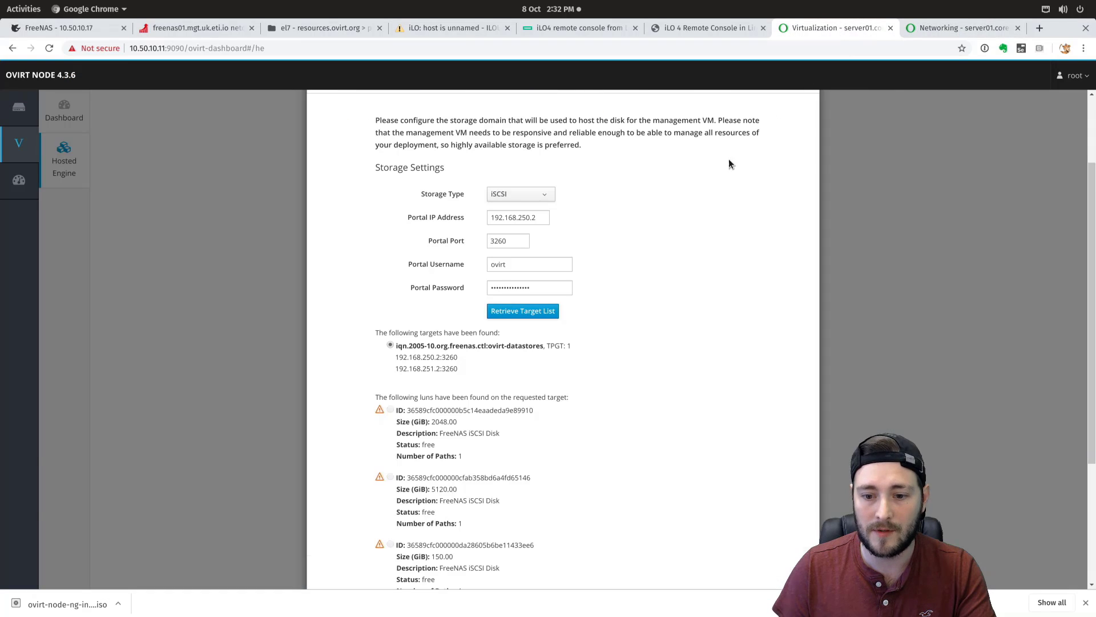
scroll(498, 429, "down", 4)
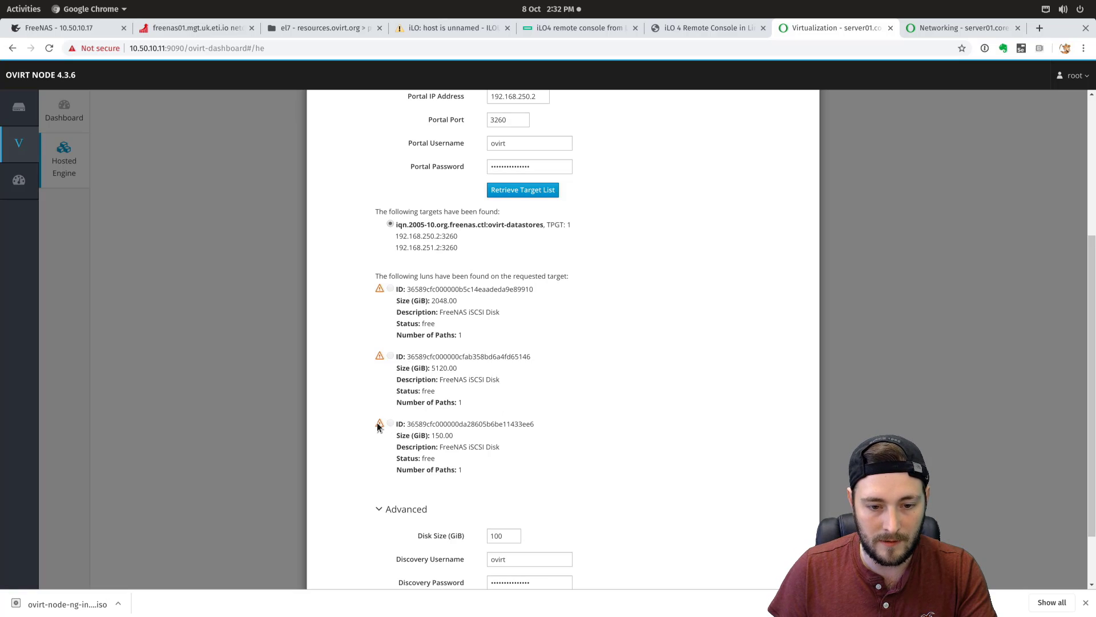
mouse_move(378, 425)
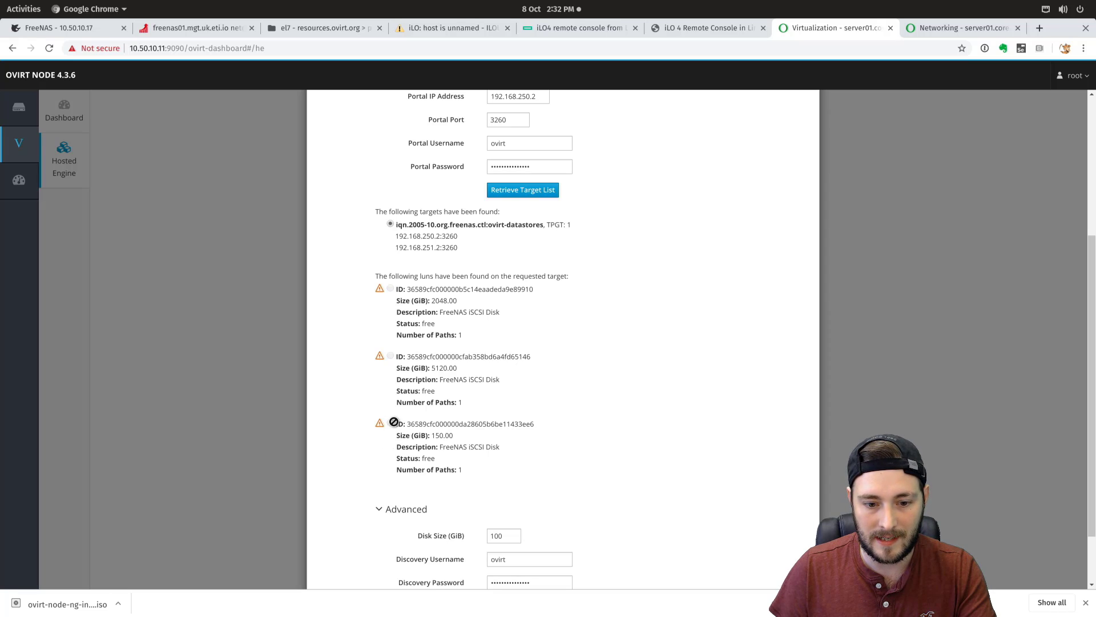
scroll(493, 402, "down", 2)
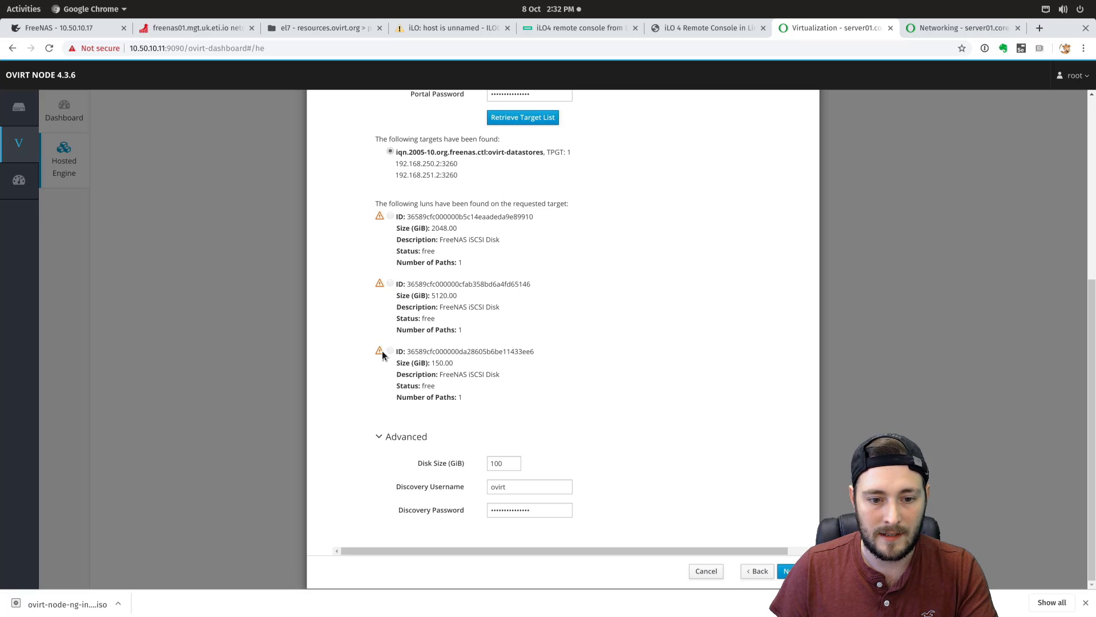
mouse_move(378, 353)
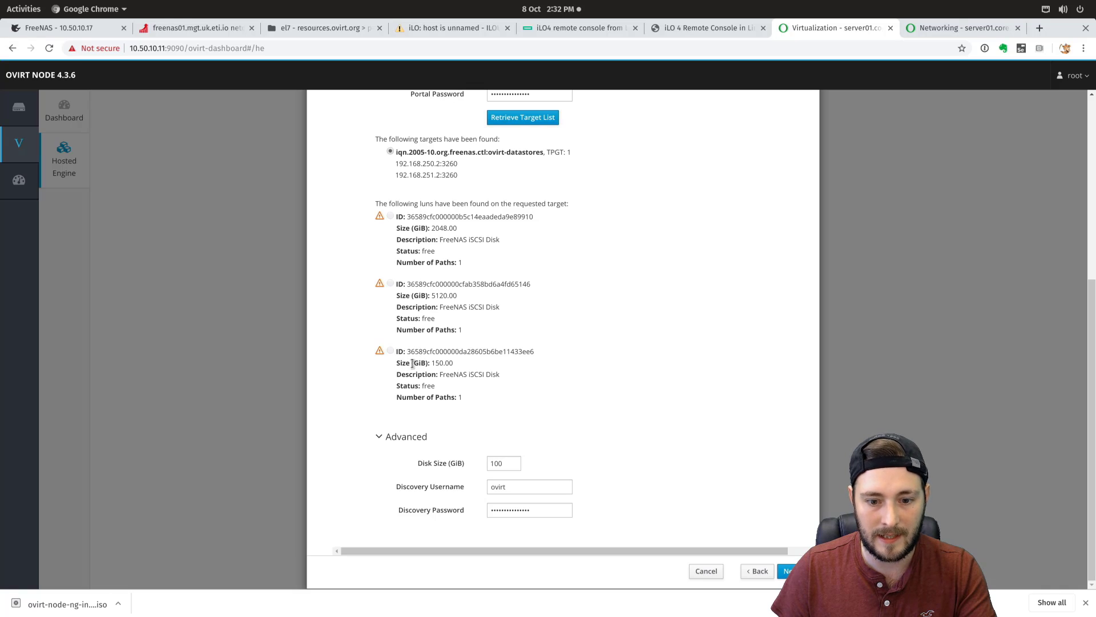
left_click_drag(504, 464, 484, 461)
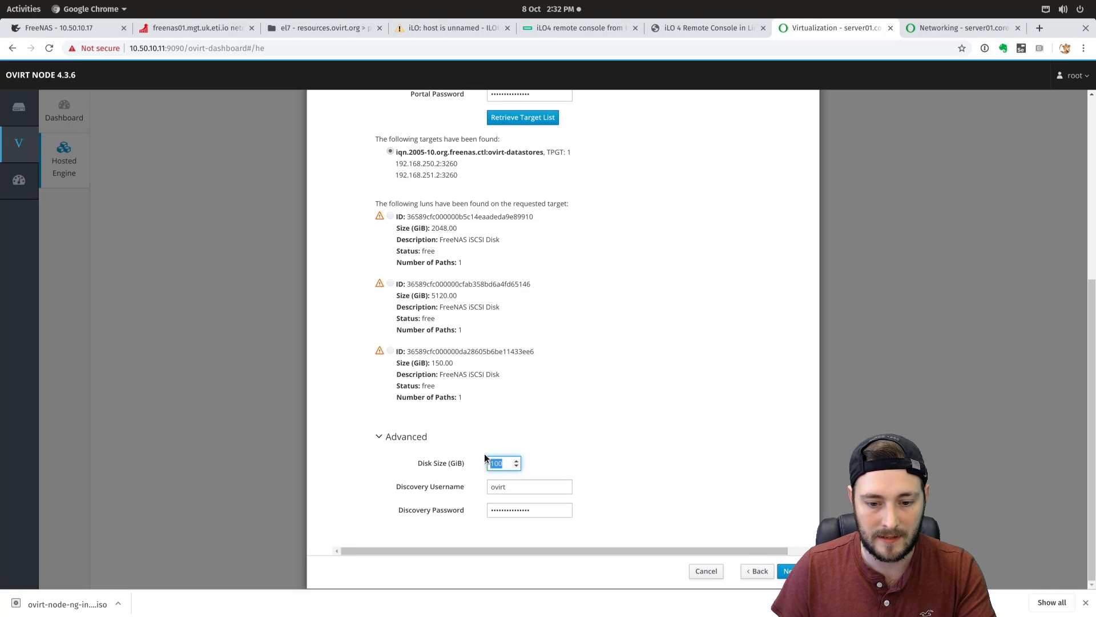
type("58")
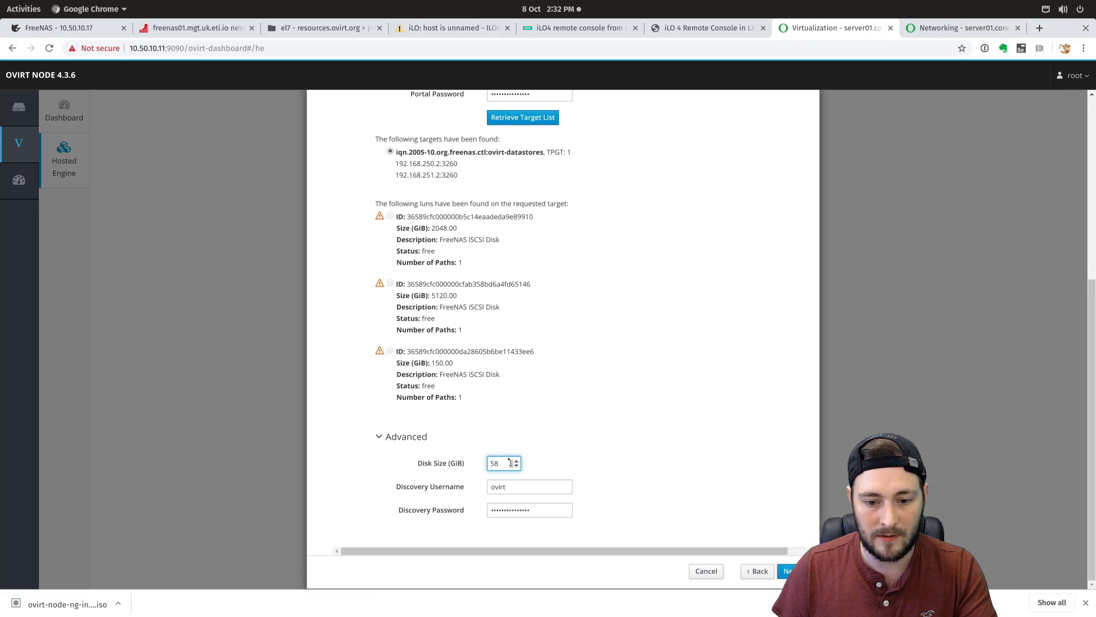
type("1")
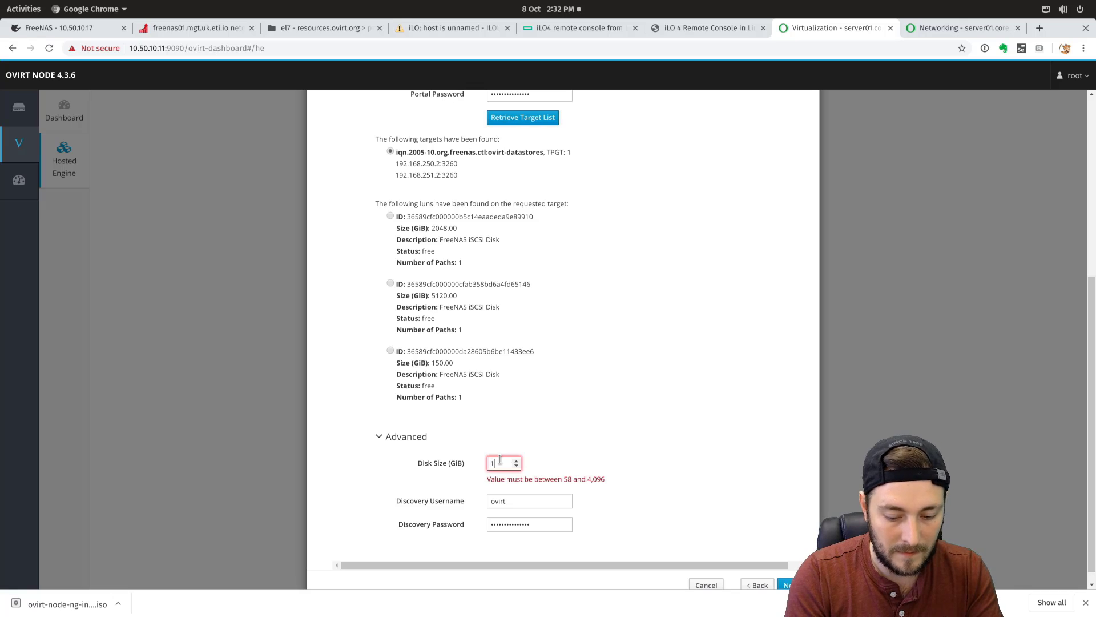
type("50")
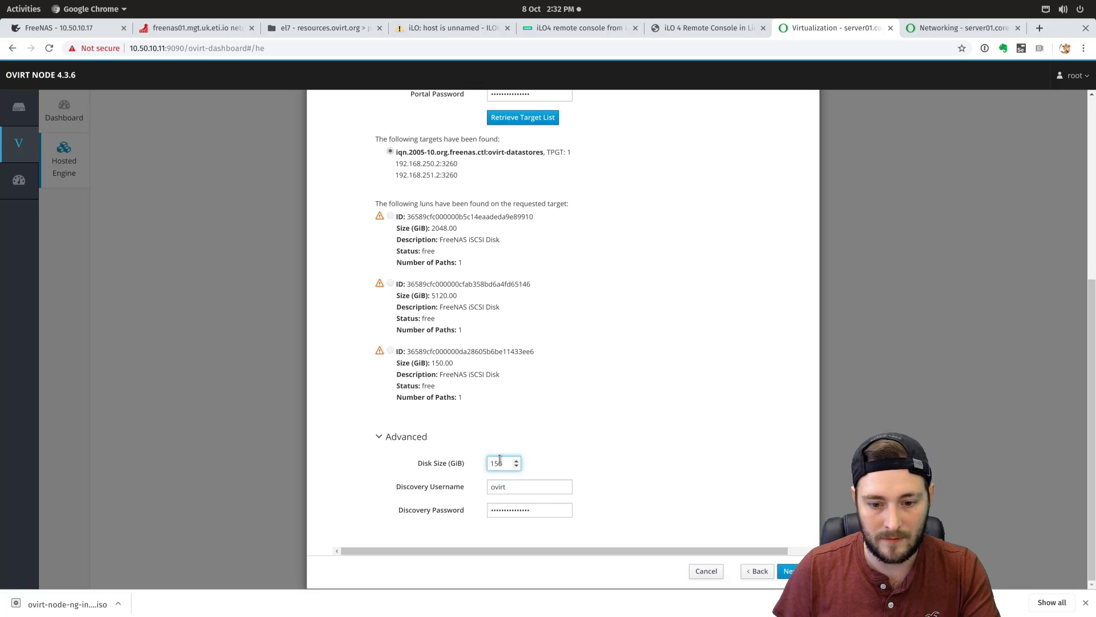
key("BackSpace")
key("BackSpace")
type("00")
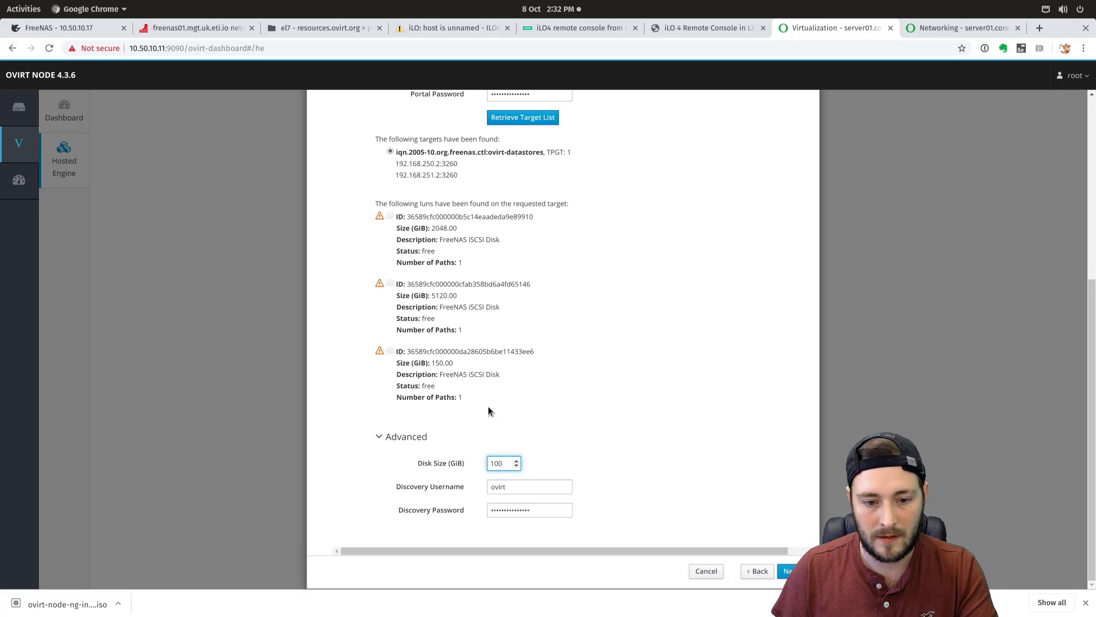
left_click(489, 407)
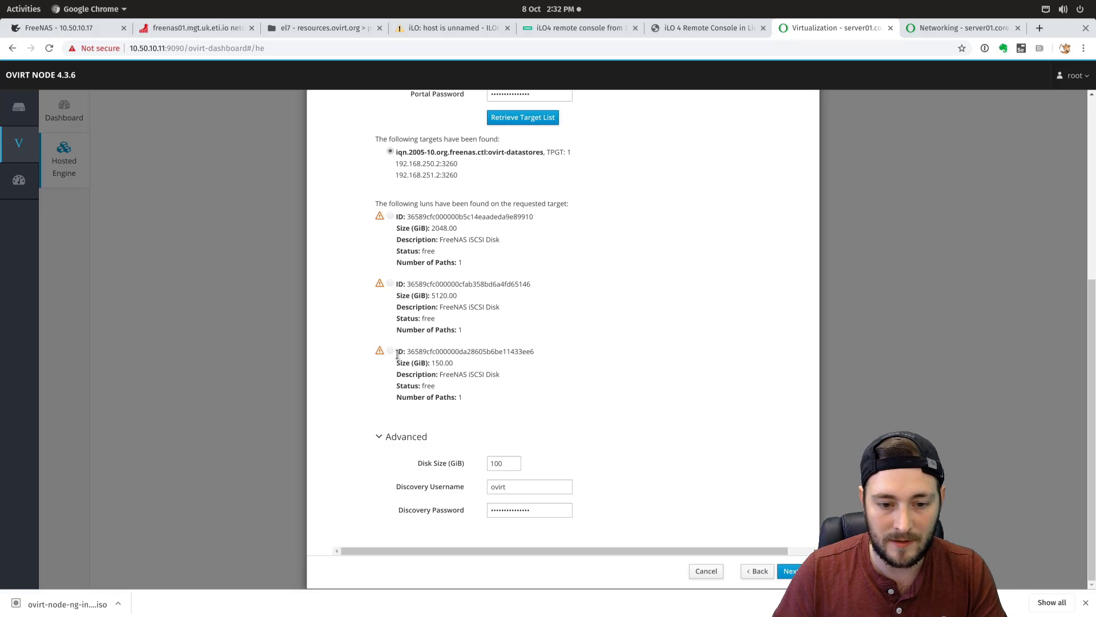
- Open Chrome DevTools and inspect the third LUN's row
left_click(1084, 49)
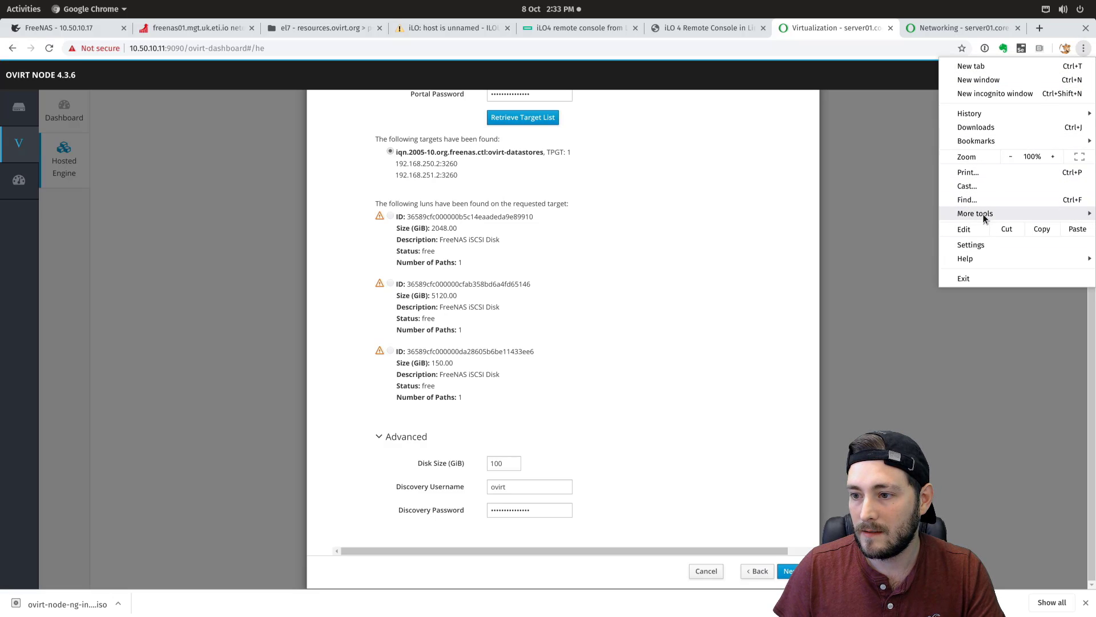
mouse_move(985, 220)
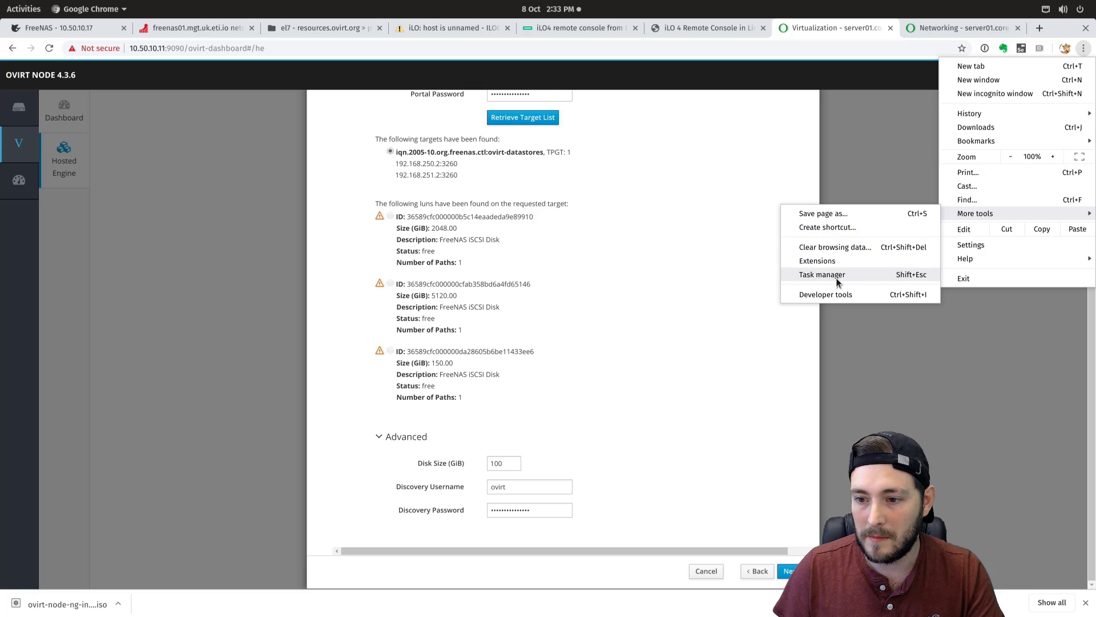
left_click(855, 301)
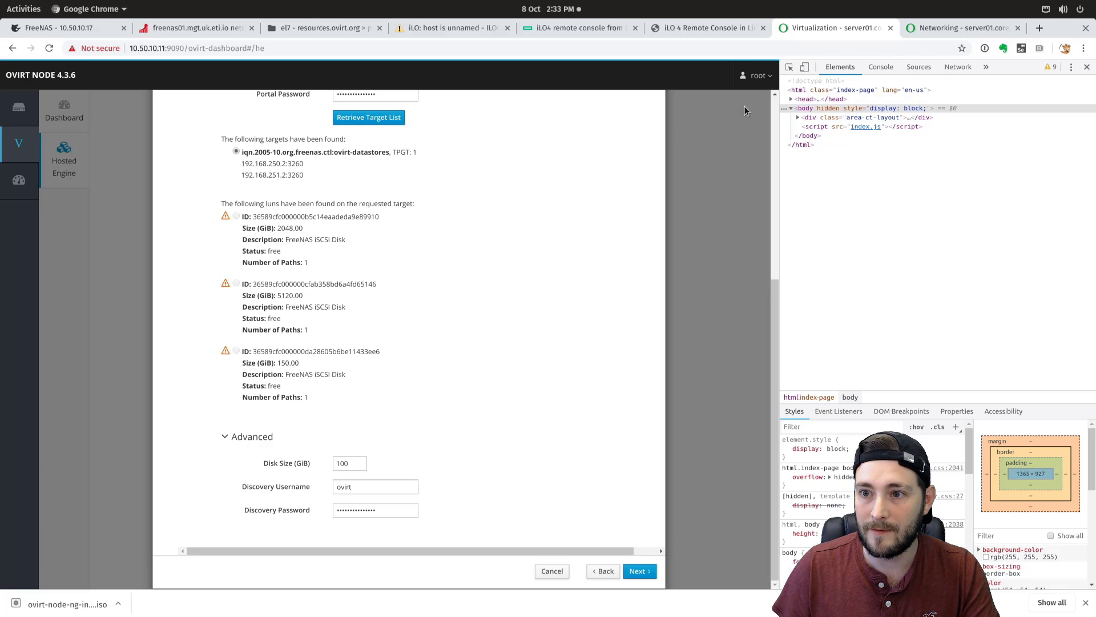
left_click(789, 67)
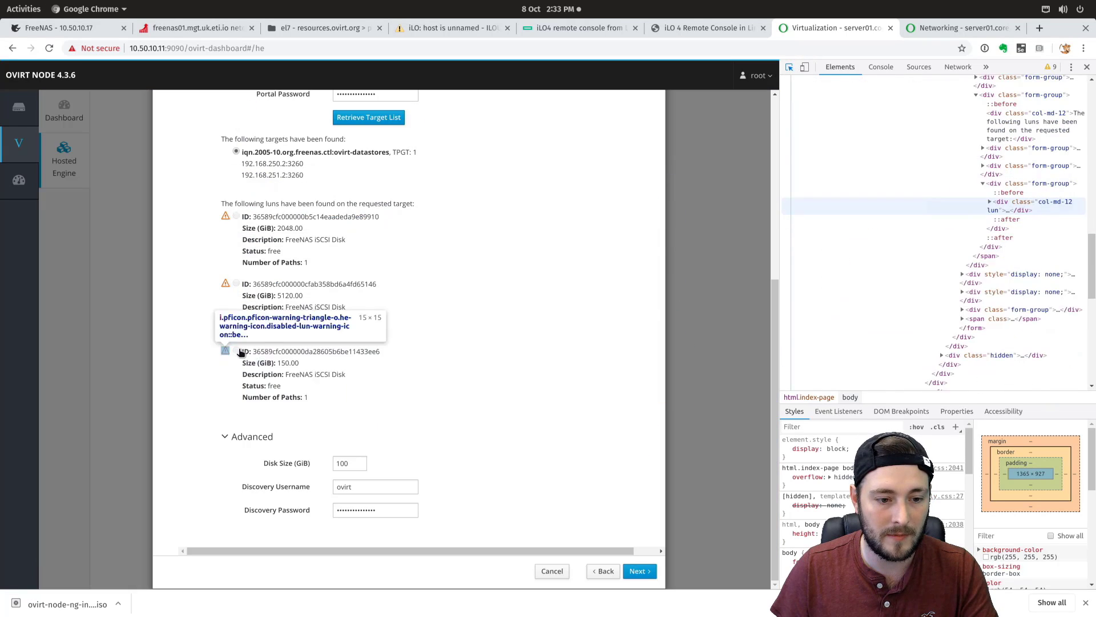
left_click(456, 351)
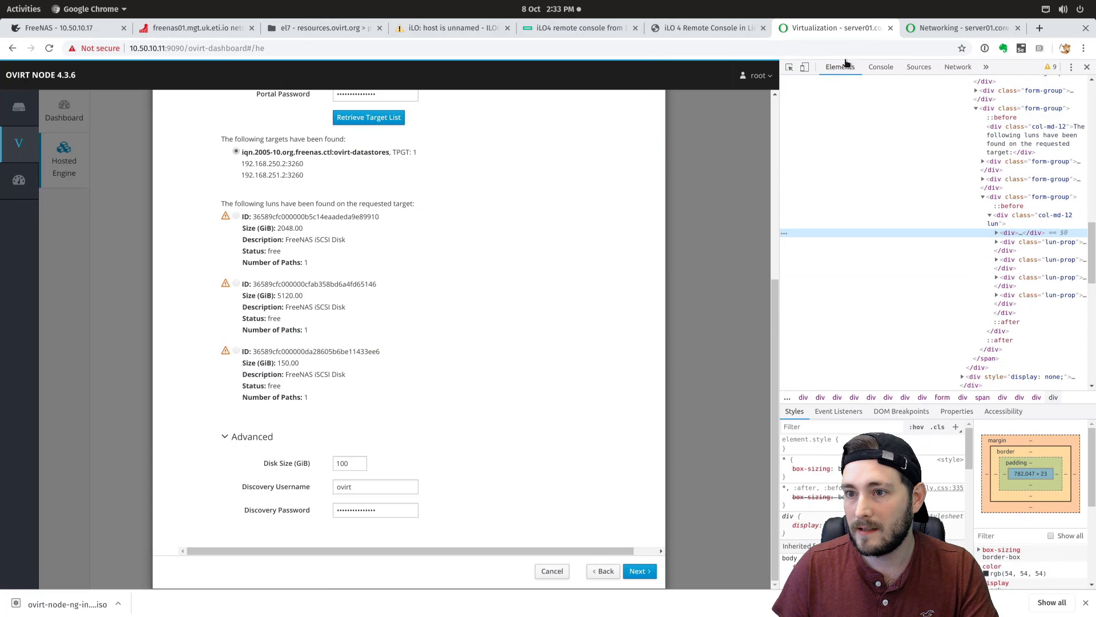
left_click(1010, 67)
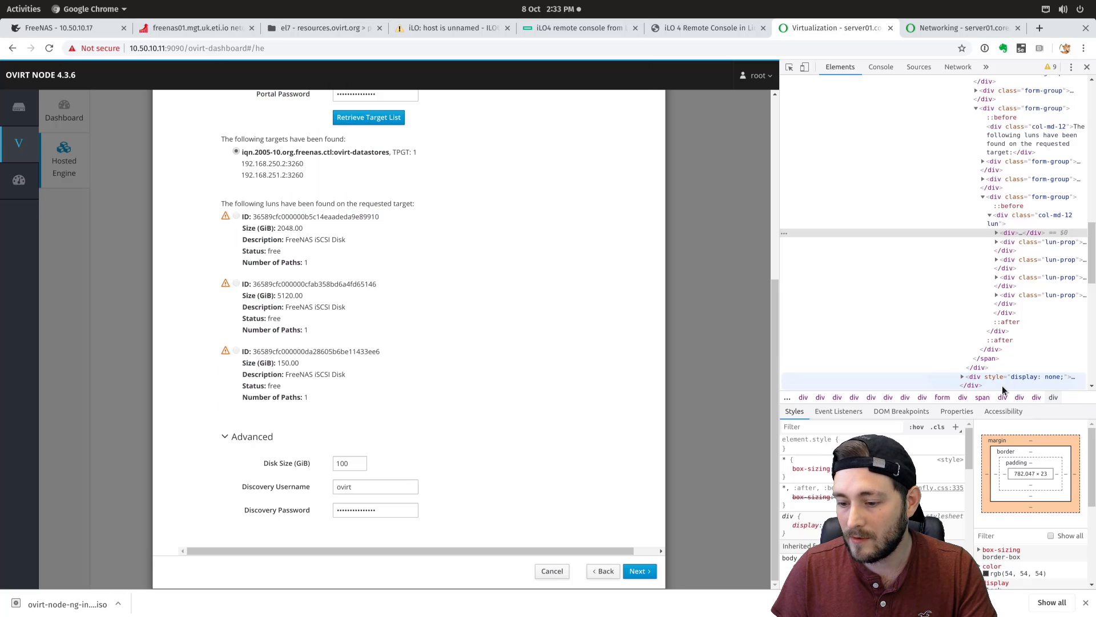
- Delete the 'disabled' attribute from the 150 GiB LUN's radio input
left_click(997, 233)
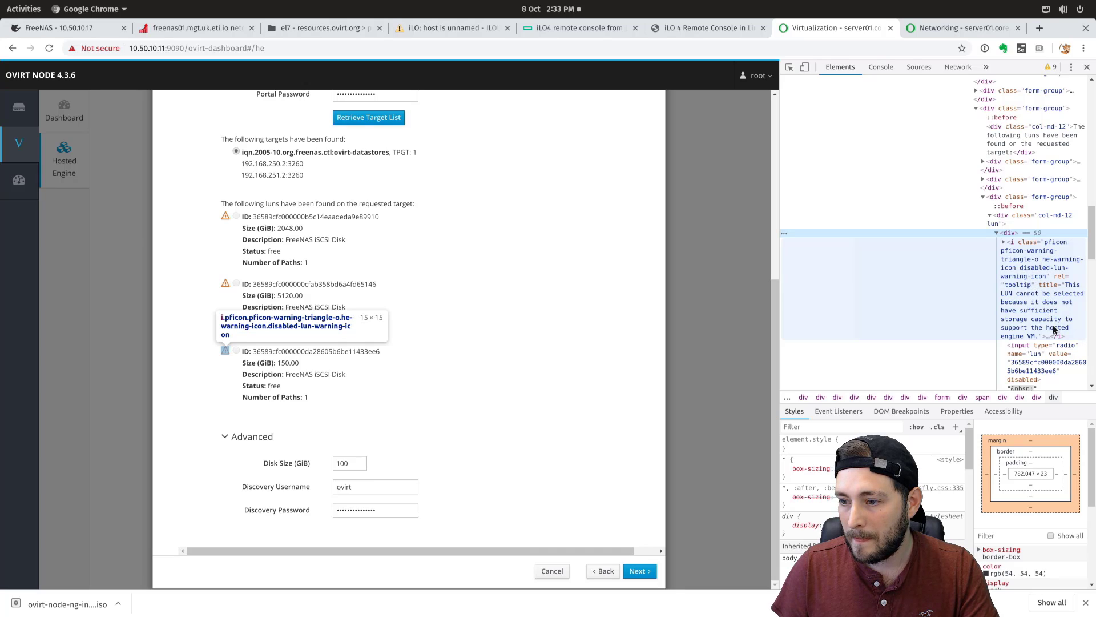
left_click(1050, 347)
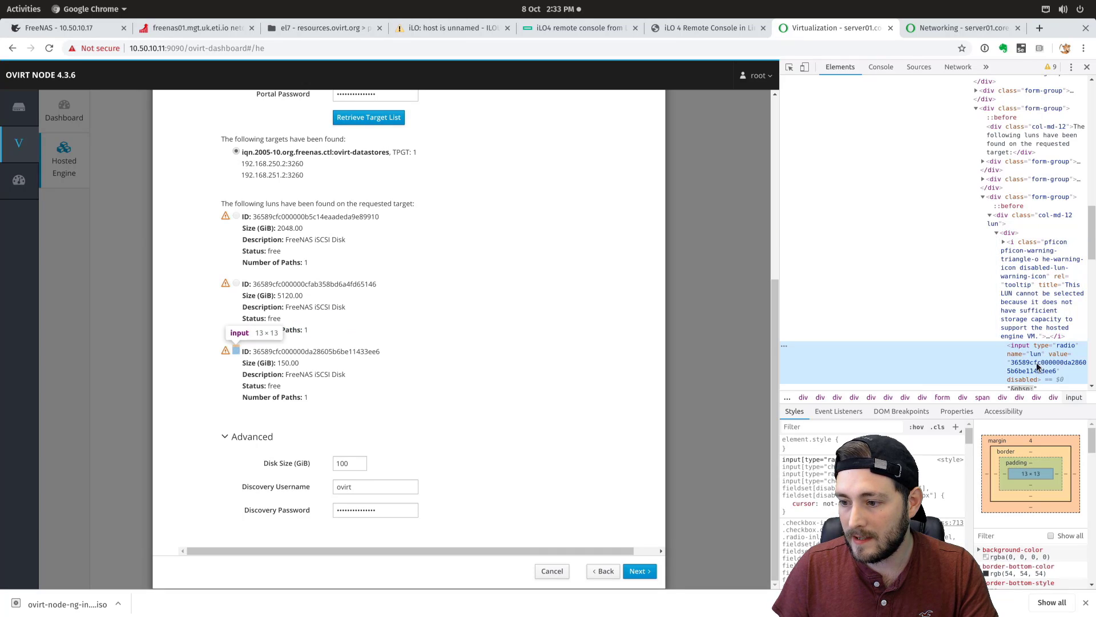
double_click(1024, 379)
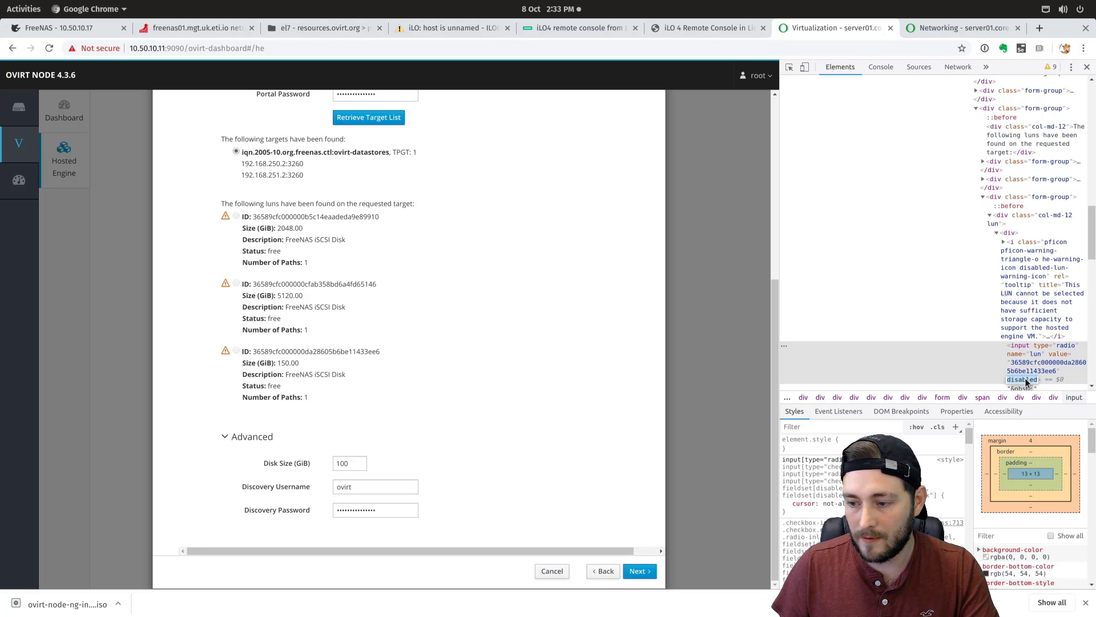
key("BackSpace")
key("Return")
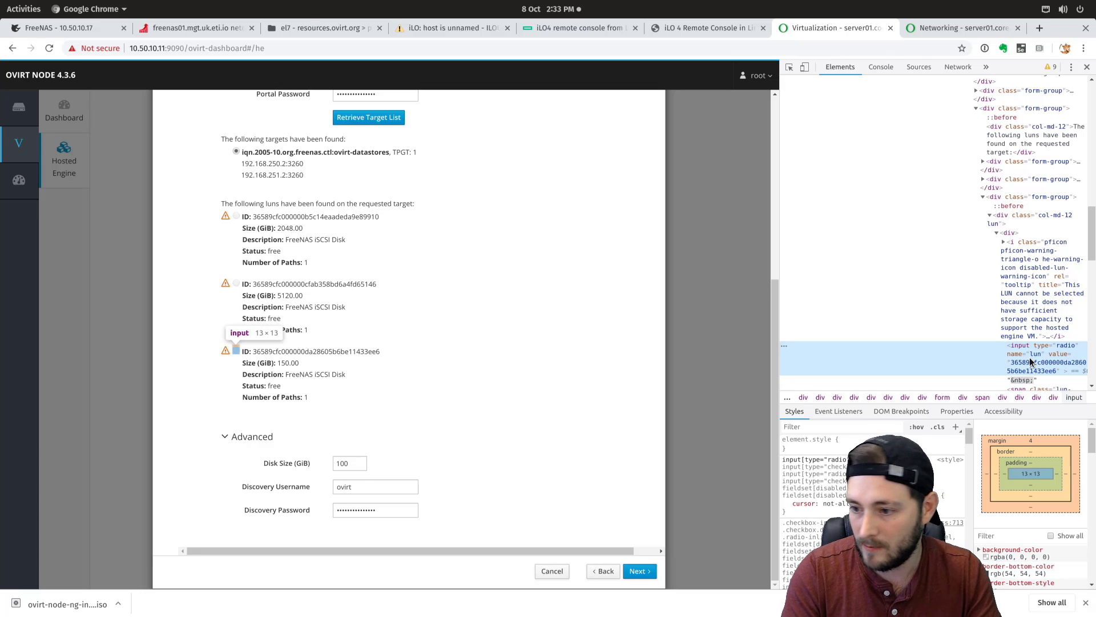
left_click(1031, 363)
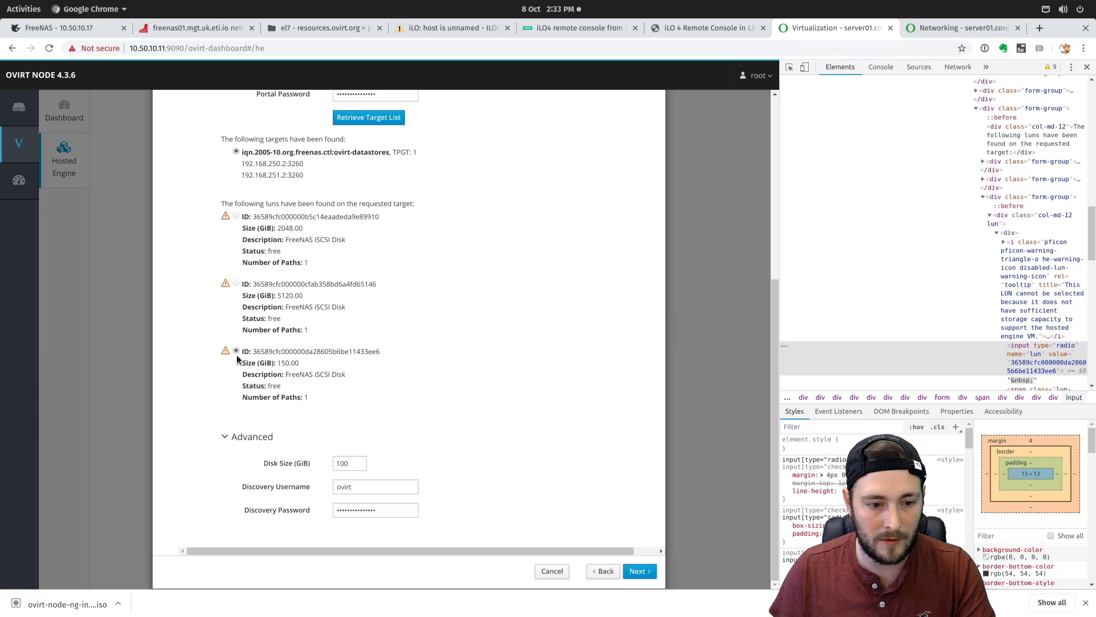
- Advance to the Finish review step and launch the hosted engine deployment
left_click(640, 571)
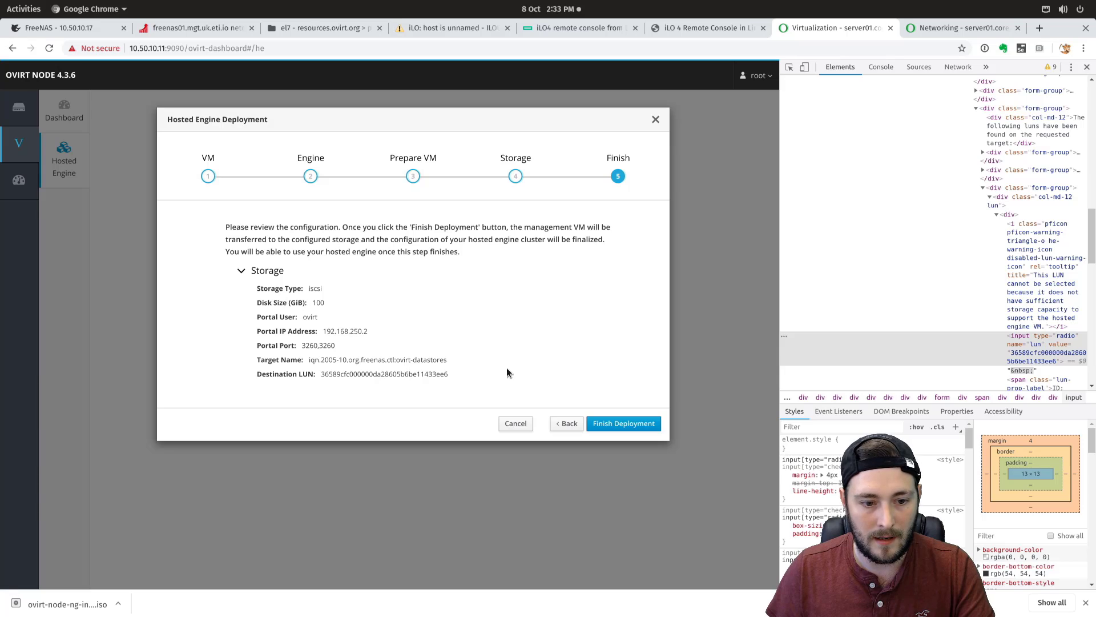
left_click(638, 428)
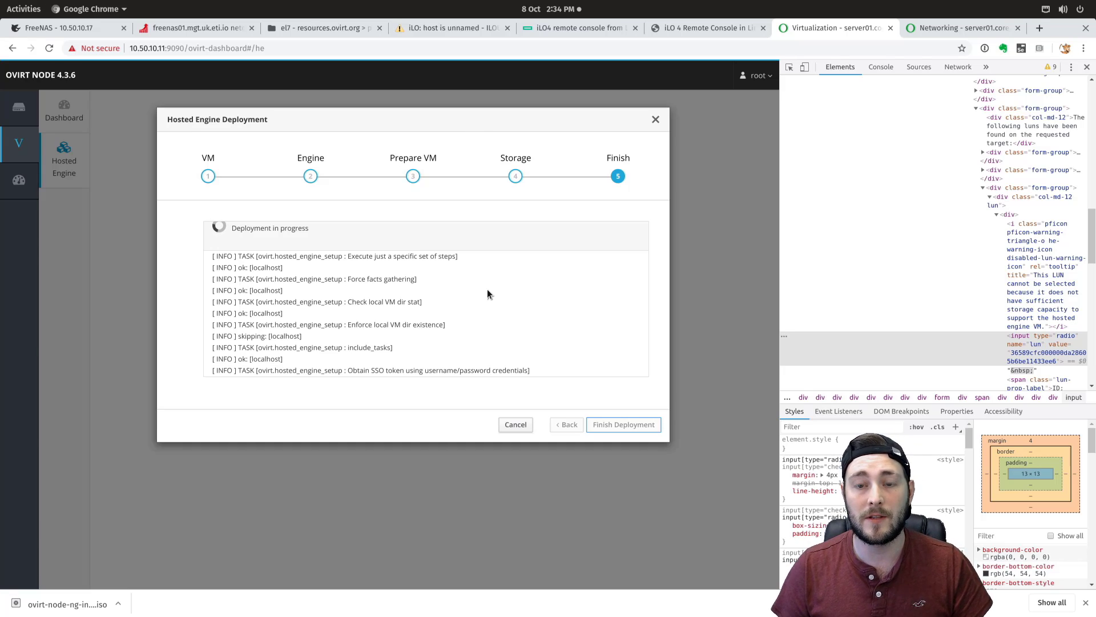
left_click(83, 30)
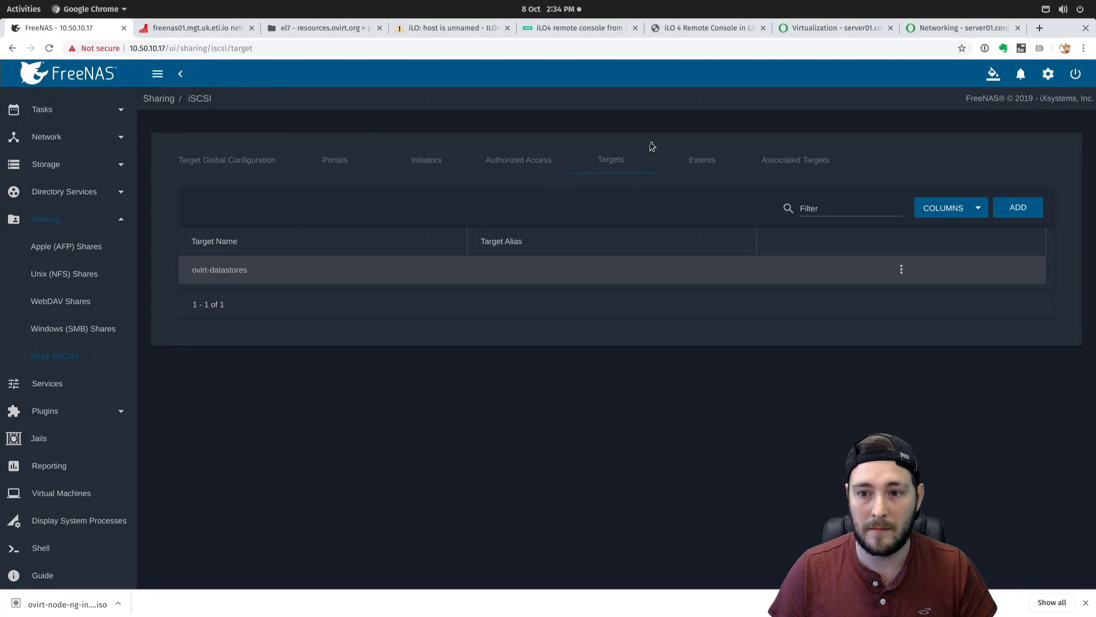
left_click(192, 28)
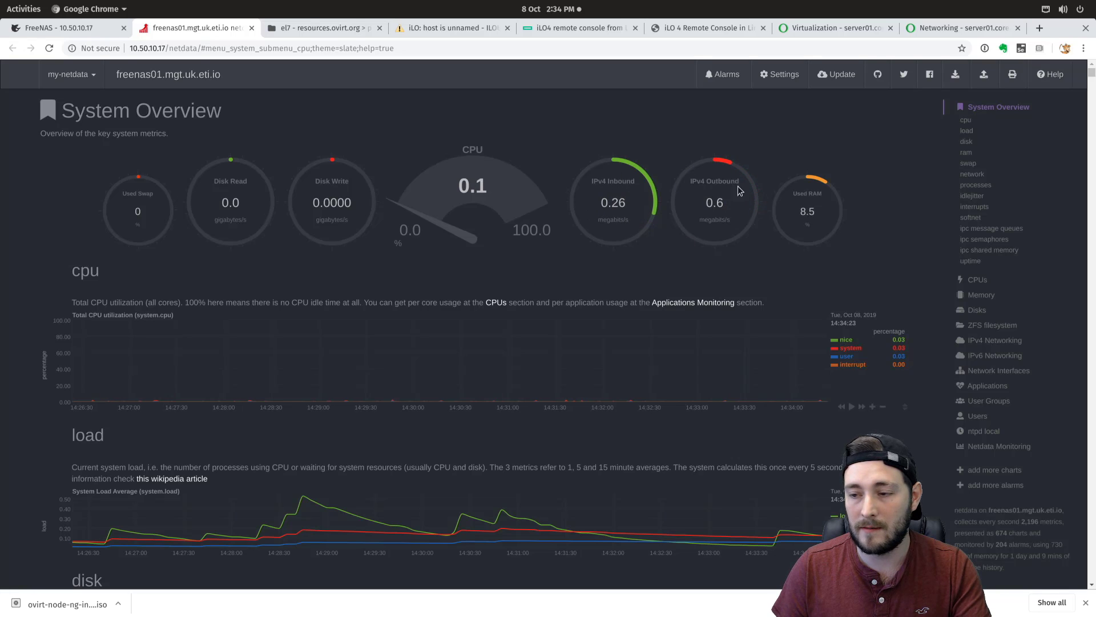
left_click(972, 173)
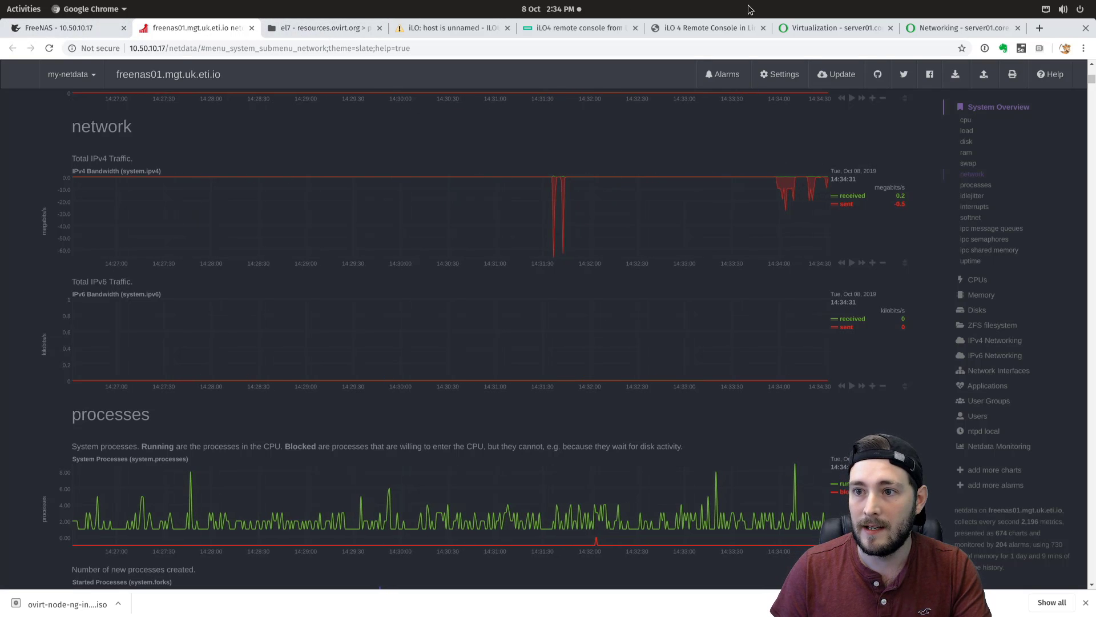
left_click(837, 27)
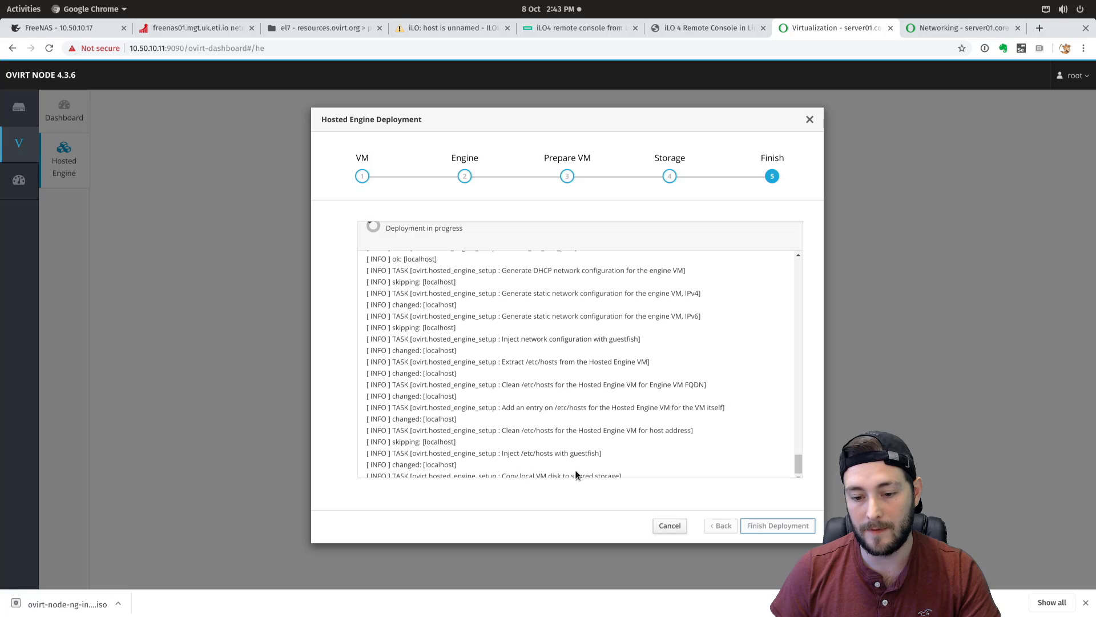
- Switch to the FreeNAS netdata dashboard while the deployment runs
left_click(174, 28)
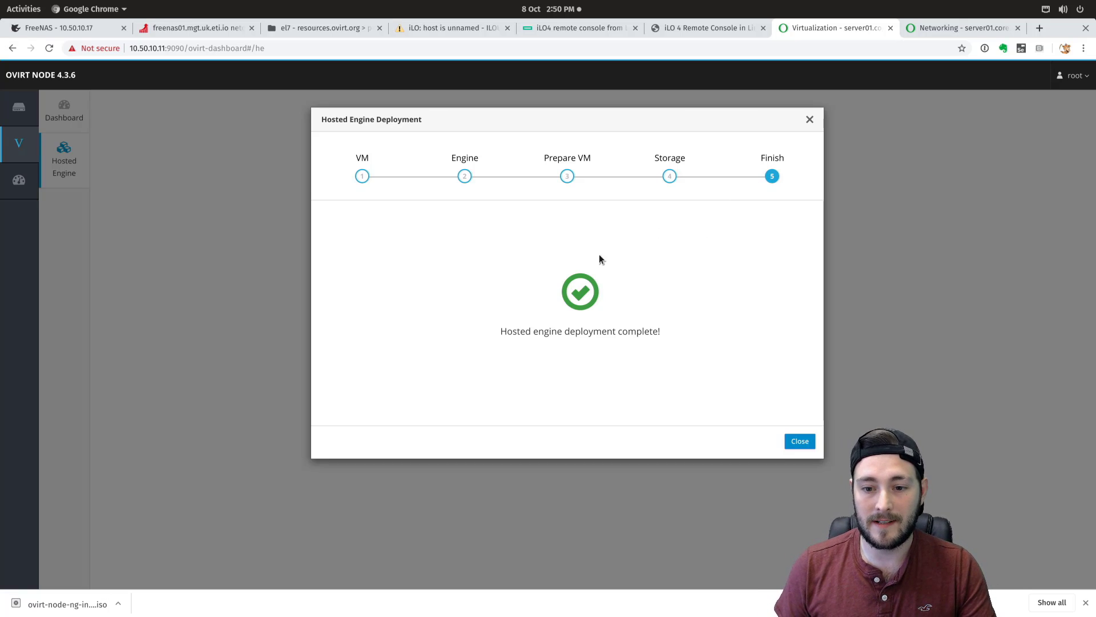
- Exit the completed deployment wizard and bring up the Hosted Engine status page
left_click(804, 440)
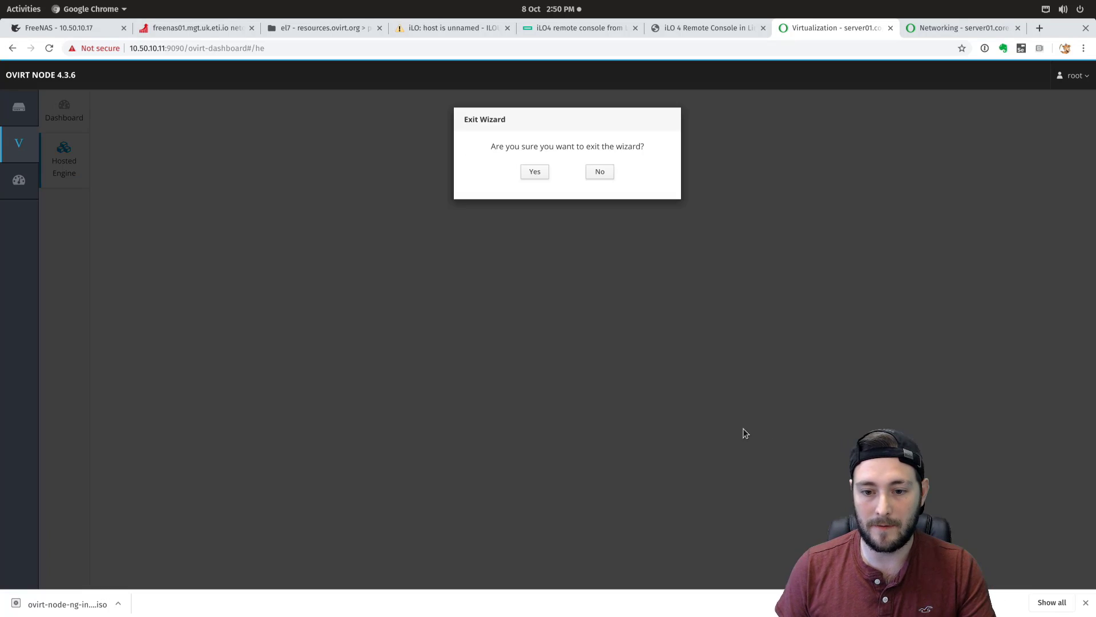
left_click(535, 172)
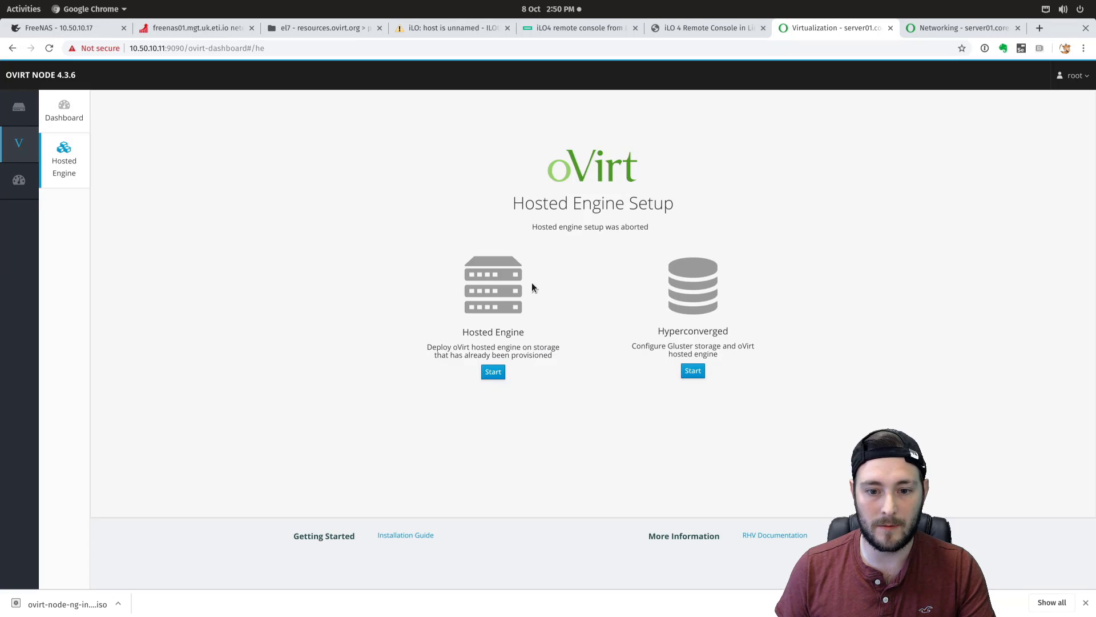
left_click(72, 113)
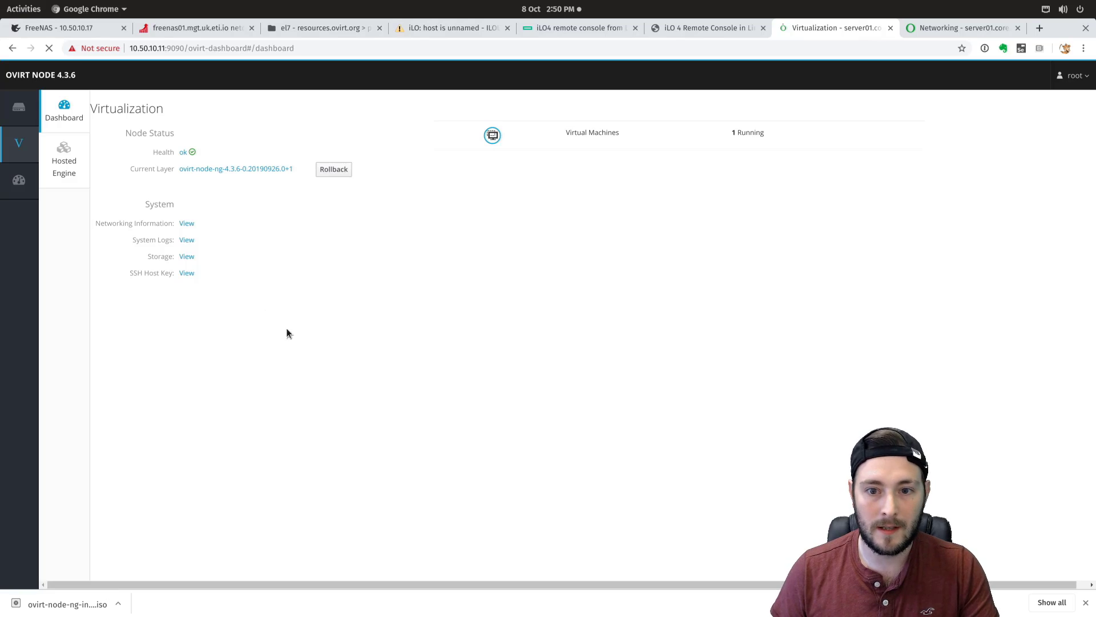
left_click(67, 161)
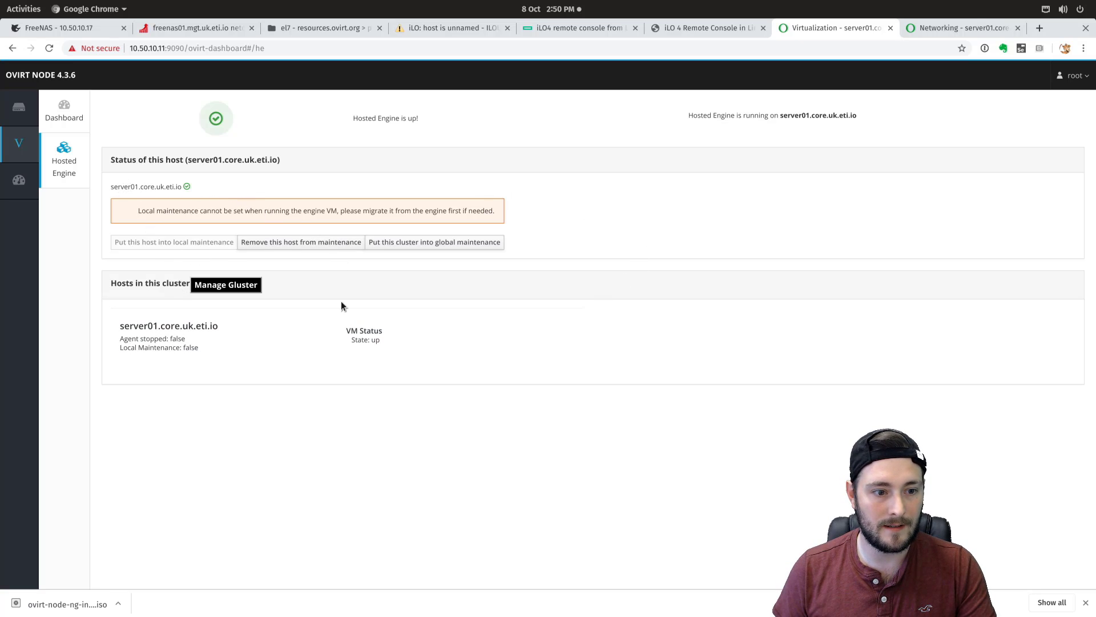
- Check the host name and 'Hosted Engine is up!' message, glancing at Gluster
left_click_drag(112, 186, 181, 189)
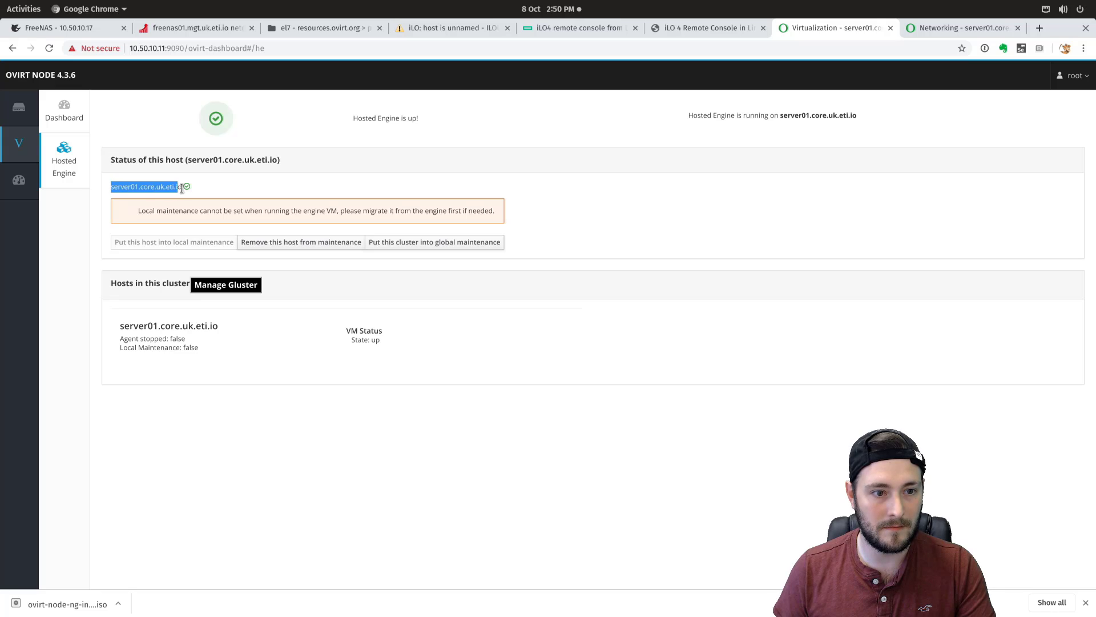
left_click(248, 180)
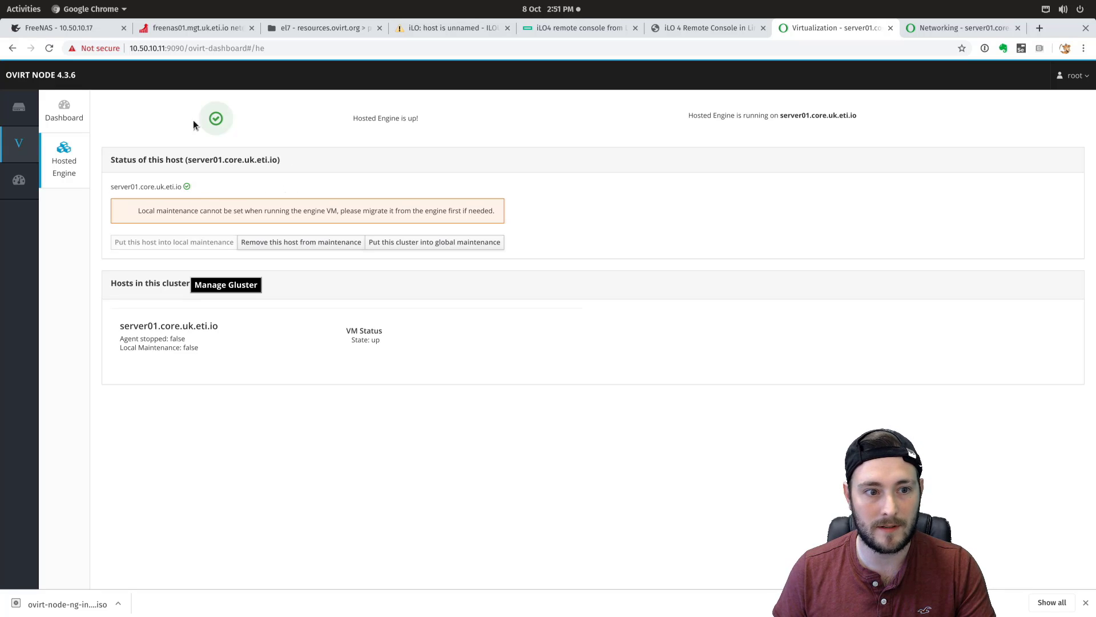
left_click_drag(317, 106, 479, 111)
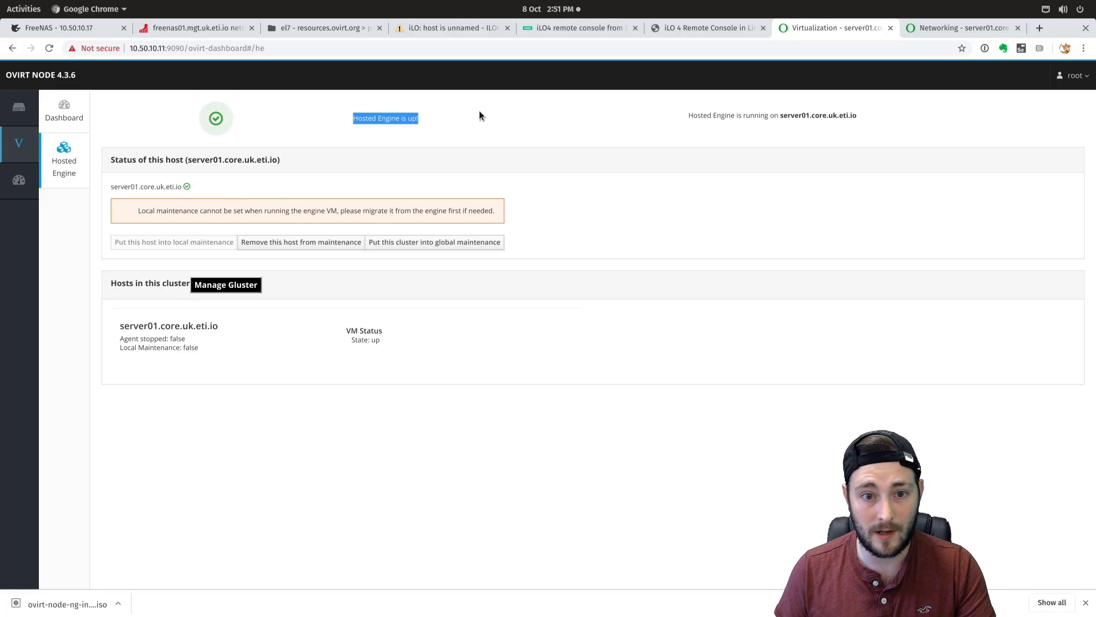
left_click(522, 118)
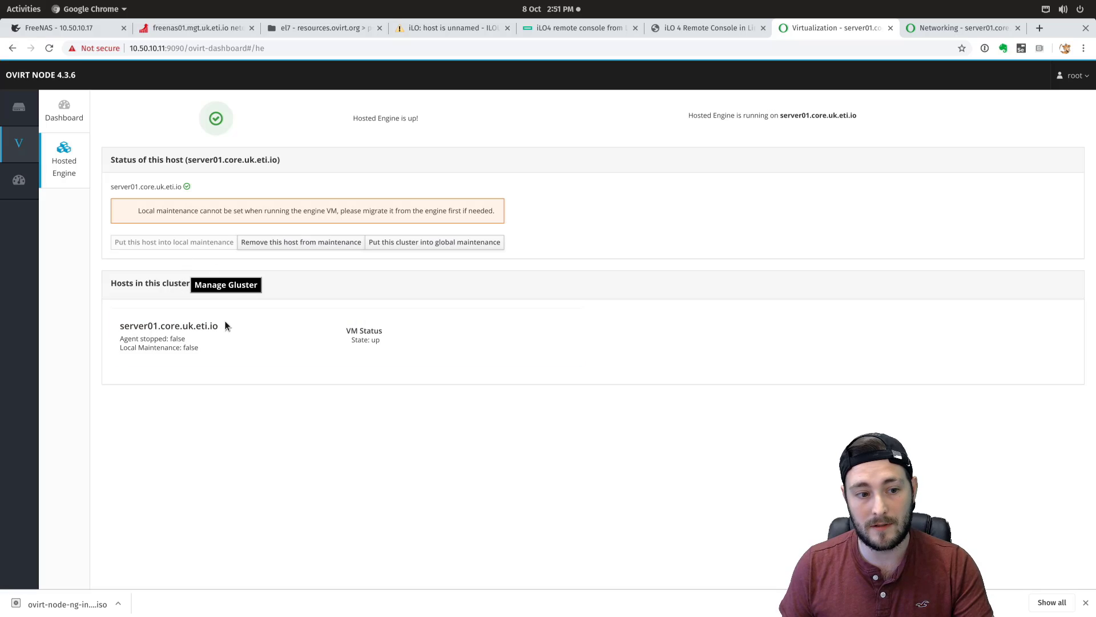
left_click(224, 286)
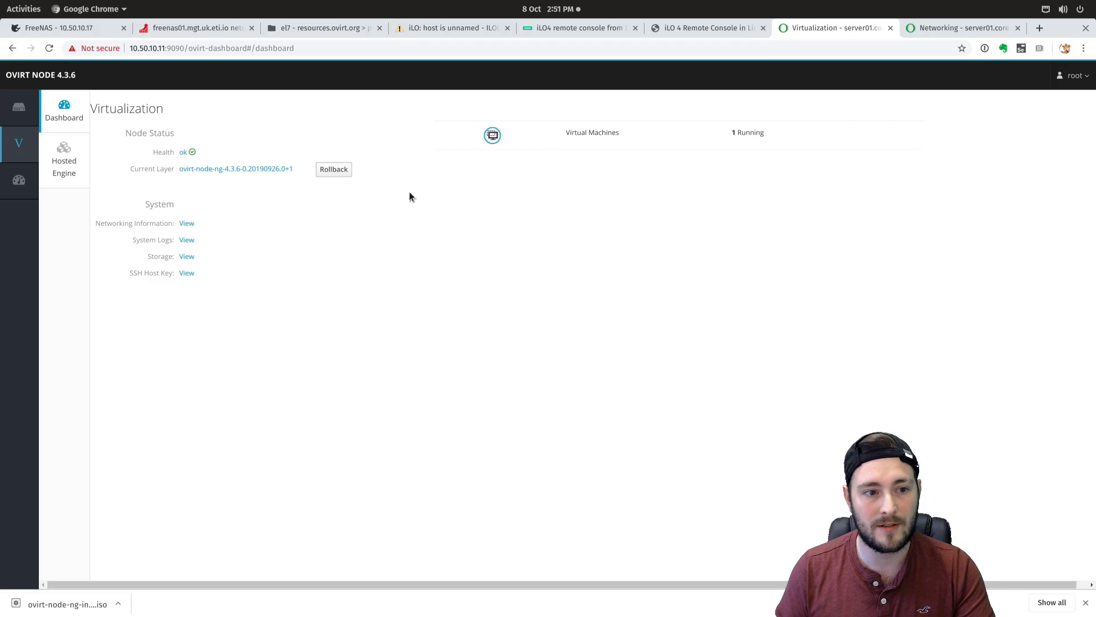
left_click(64, 160)
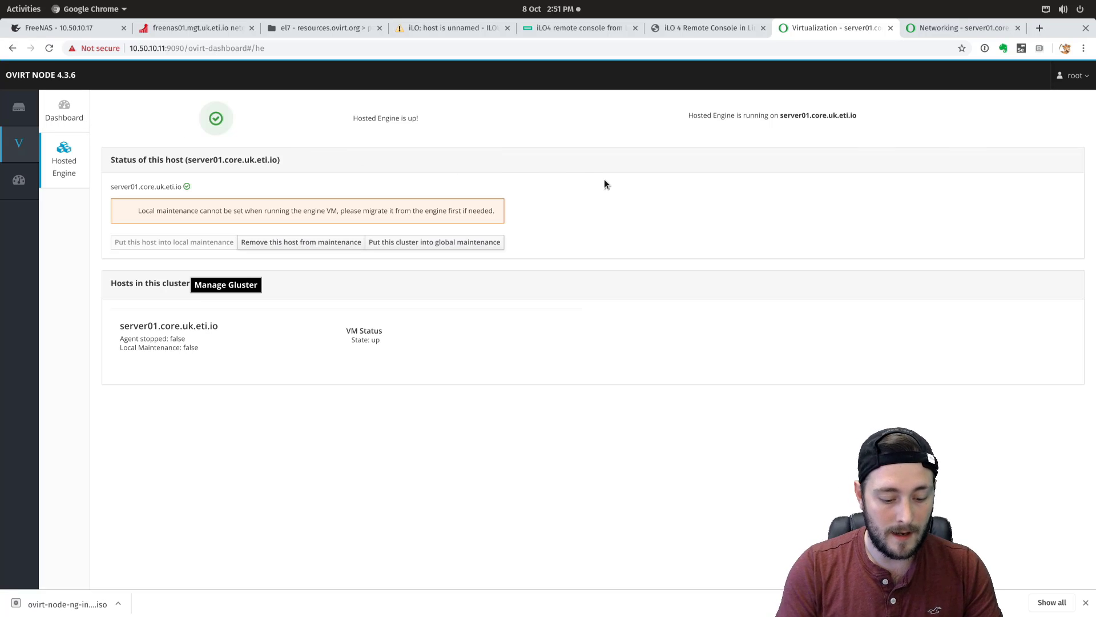
- Load ovirt.core.uk.eti.io in a new tab and proceed past the certificate warning
key("ctrl+t")
type("ovi")
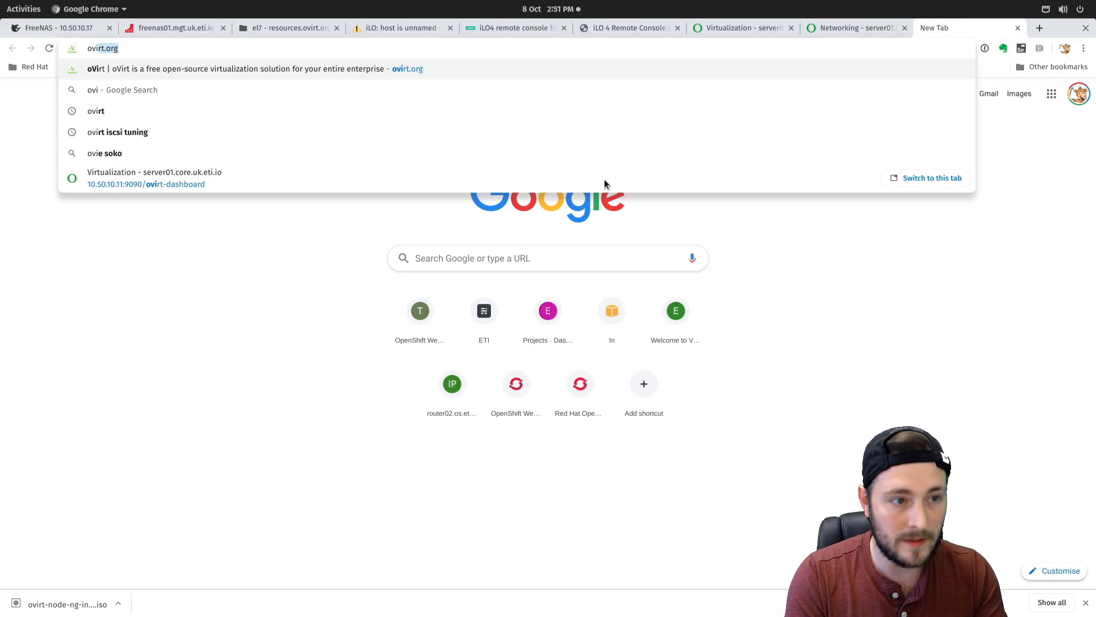
type("rt.core.uk.eti.io")
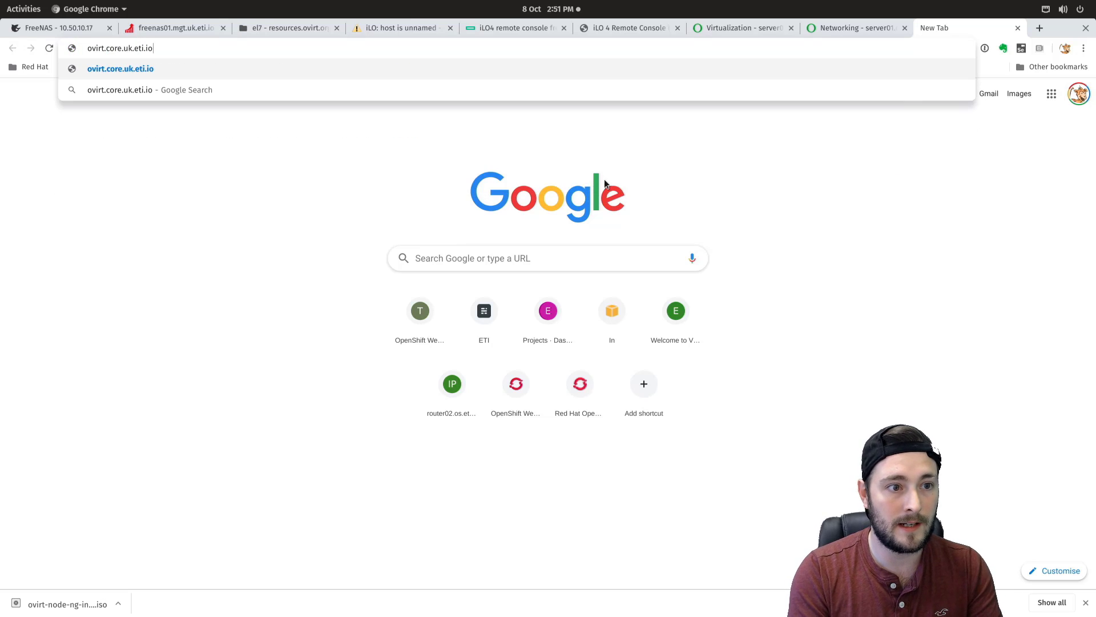
key("Return")
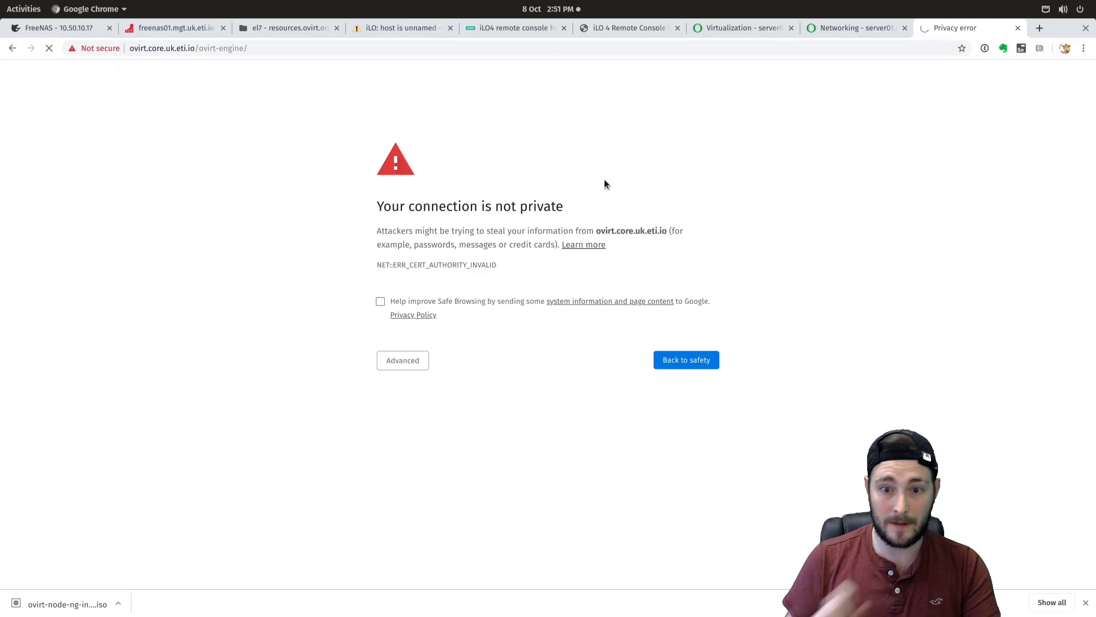
left_click(388, 363)
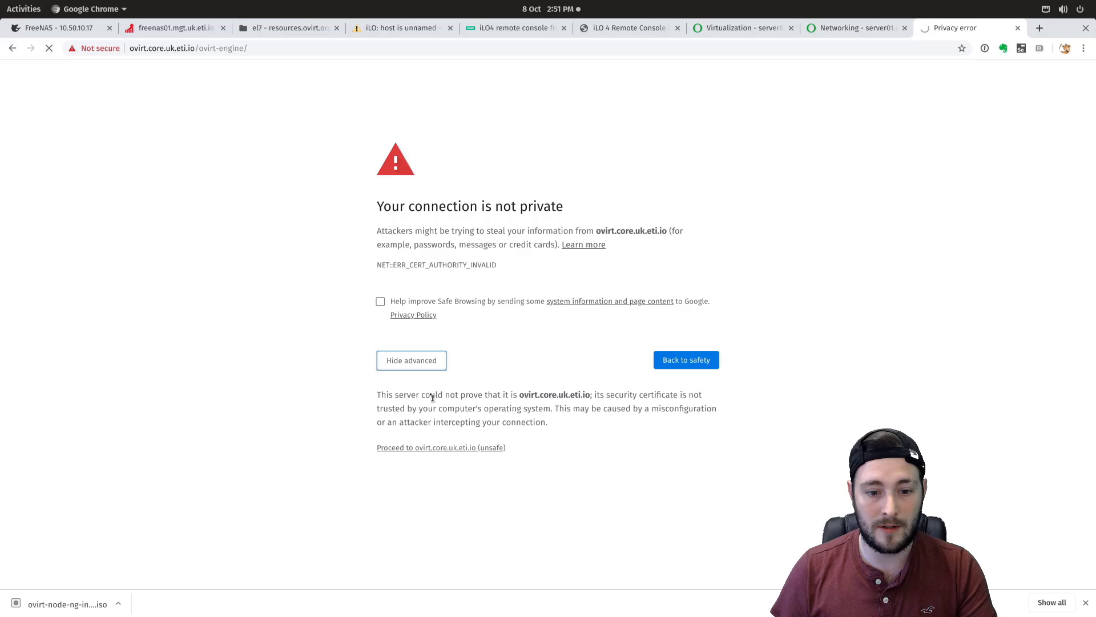
left_click(441, 449)
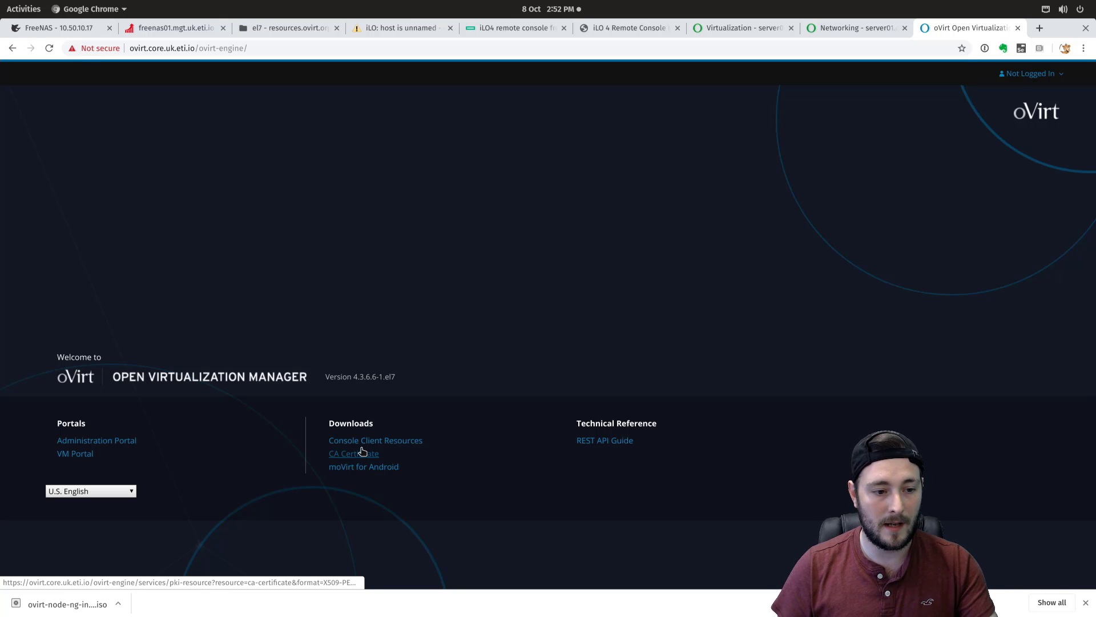
- Log in to the Administration Portal with the admin credentials and list the Data Centers
left_click(127, 445)
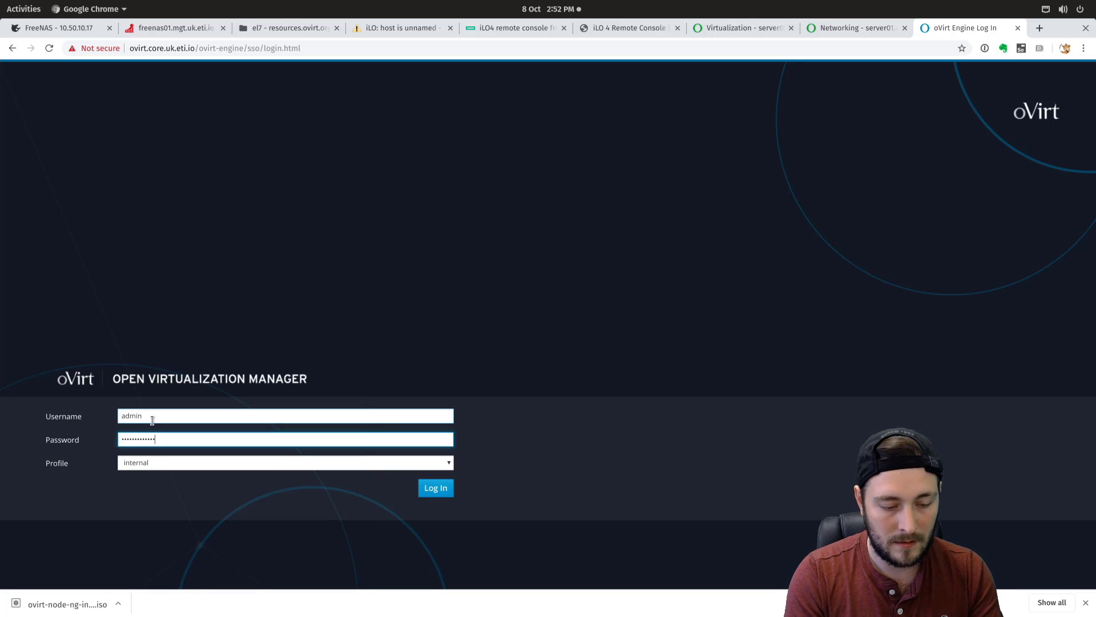
key("Return")
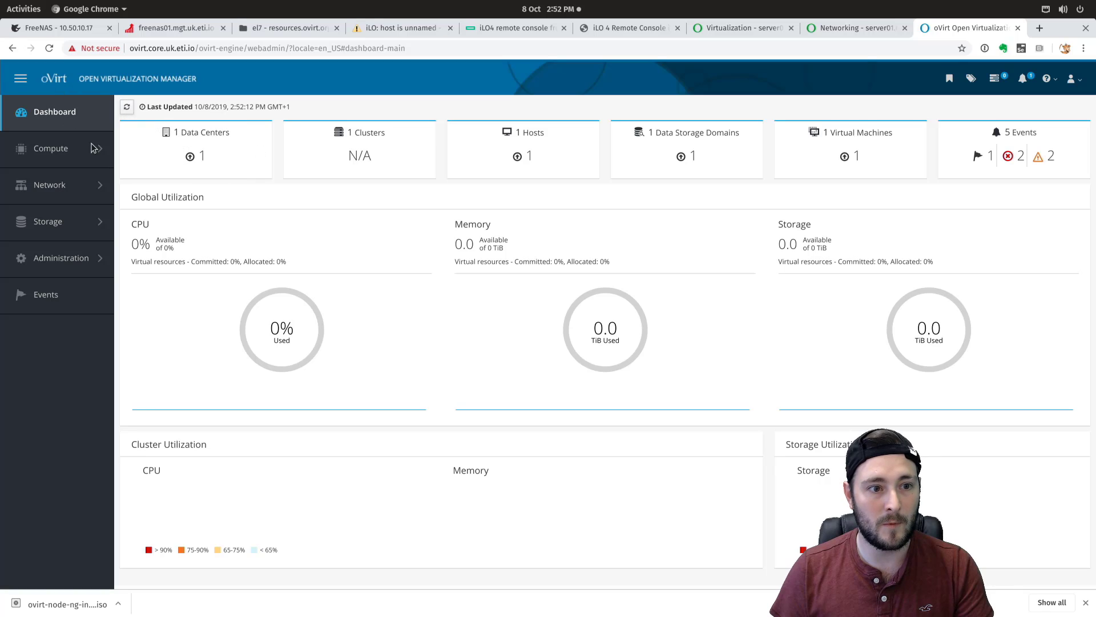
left_click(206, 134)
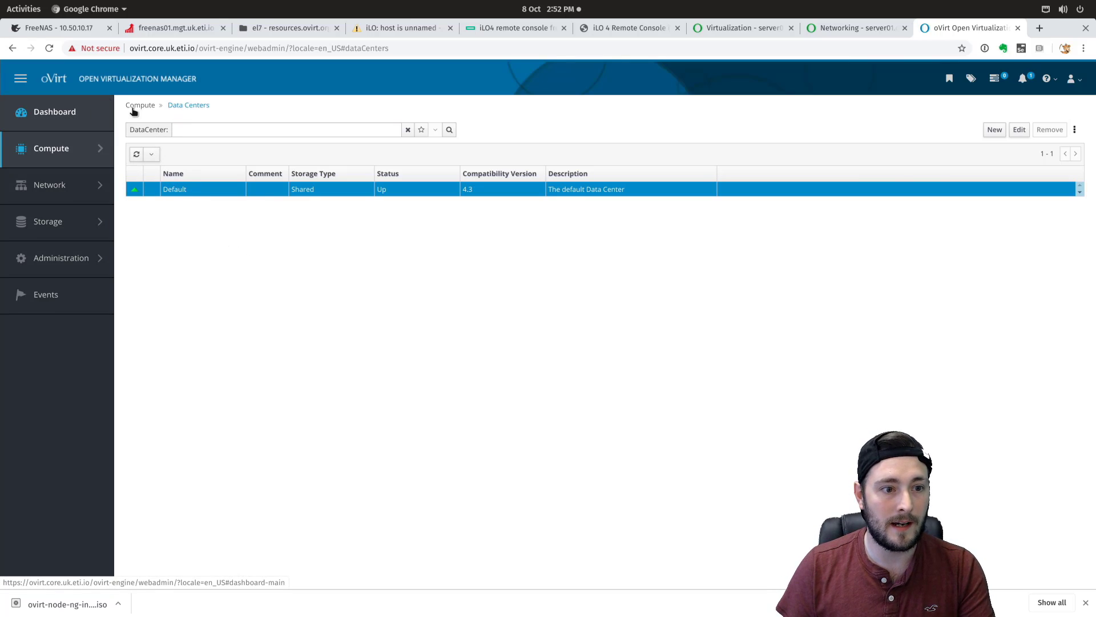
- Browse the Default data center's Storage, iSCSI Multipathing, Logical Networks and Clusters tabs, then open Default cluster
left_click(174, 190)
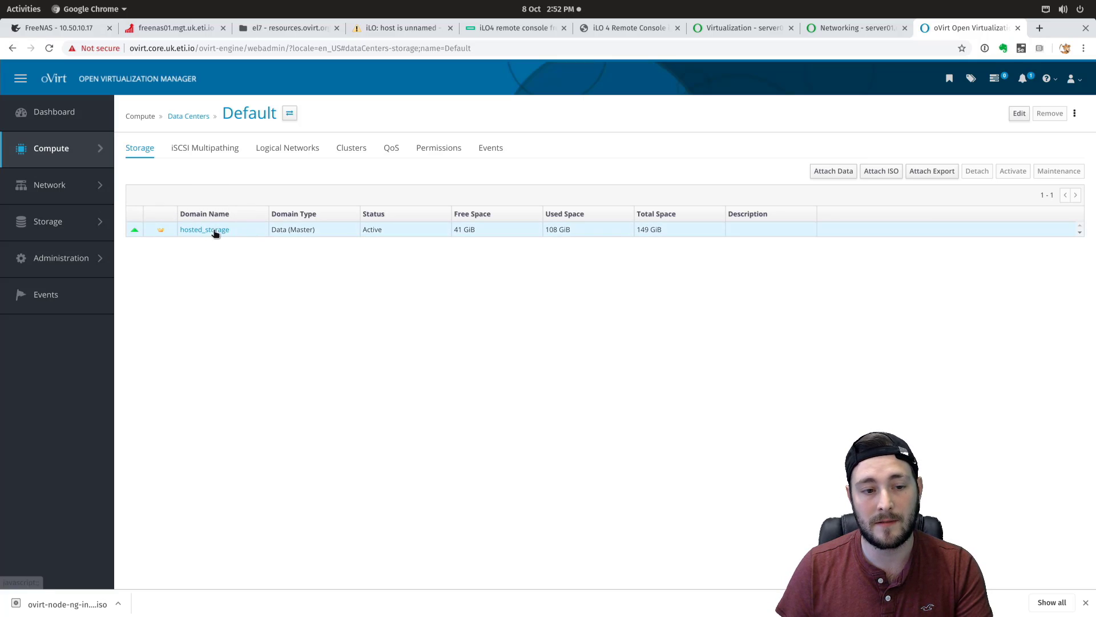
left_click_drag(701, 231, 190, 231)
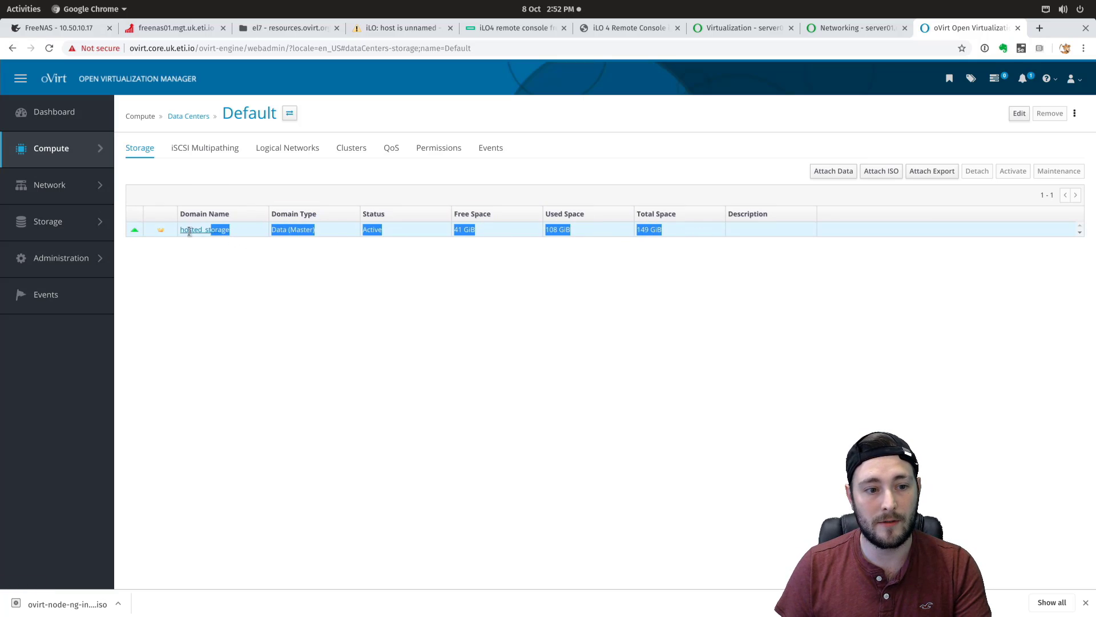
left_click(253, 280)
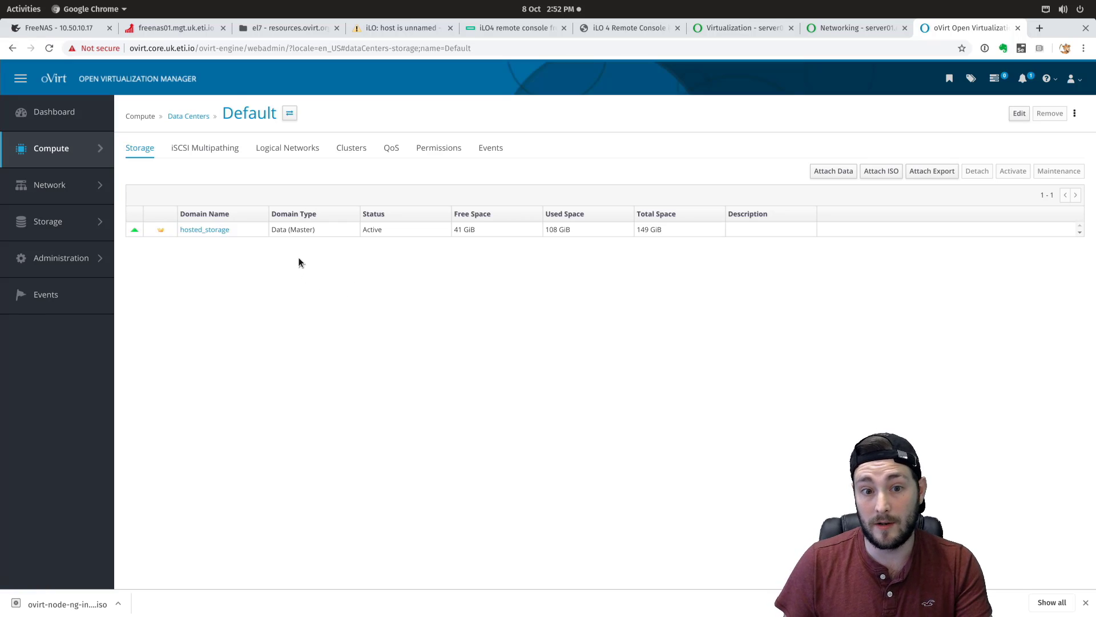
left_click(197, 149)
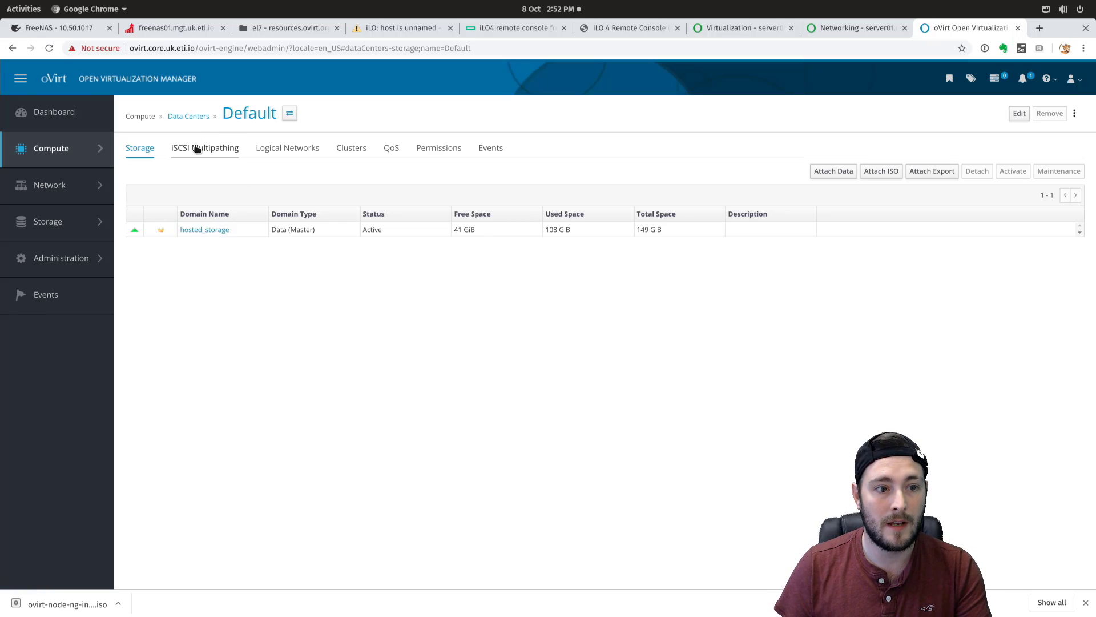
left_click(308, 147)
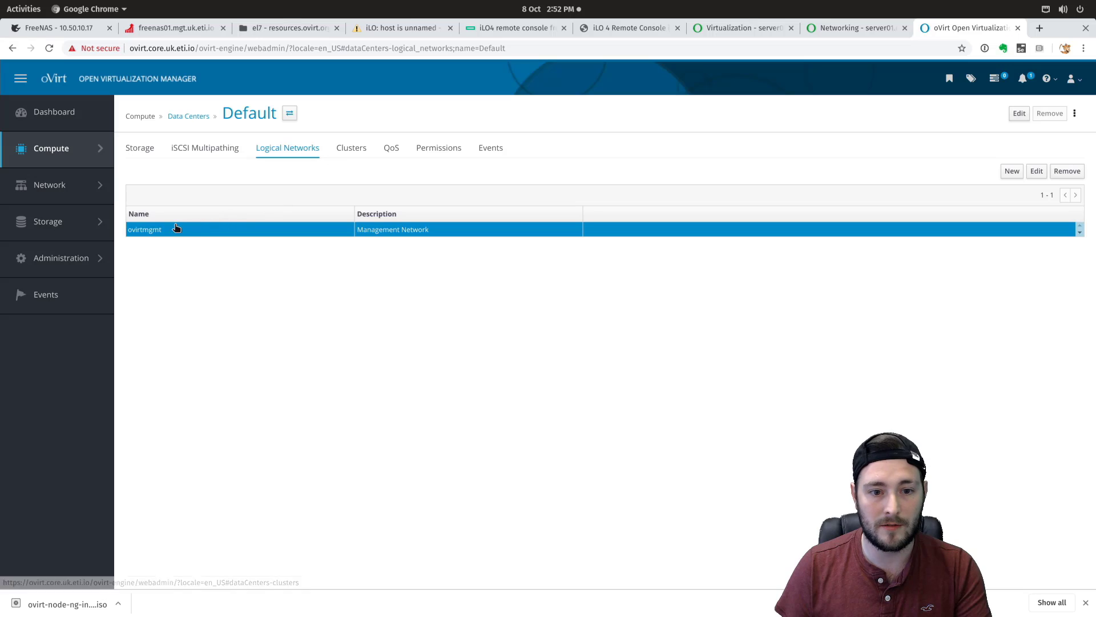
left_click(366, 155)
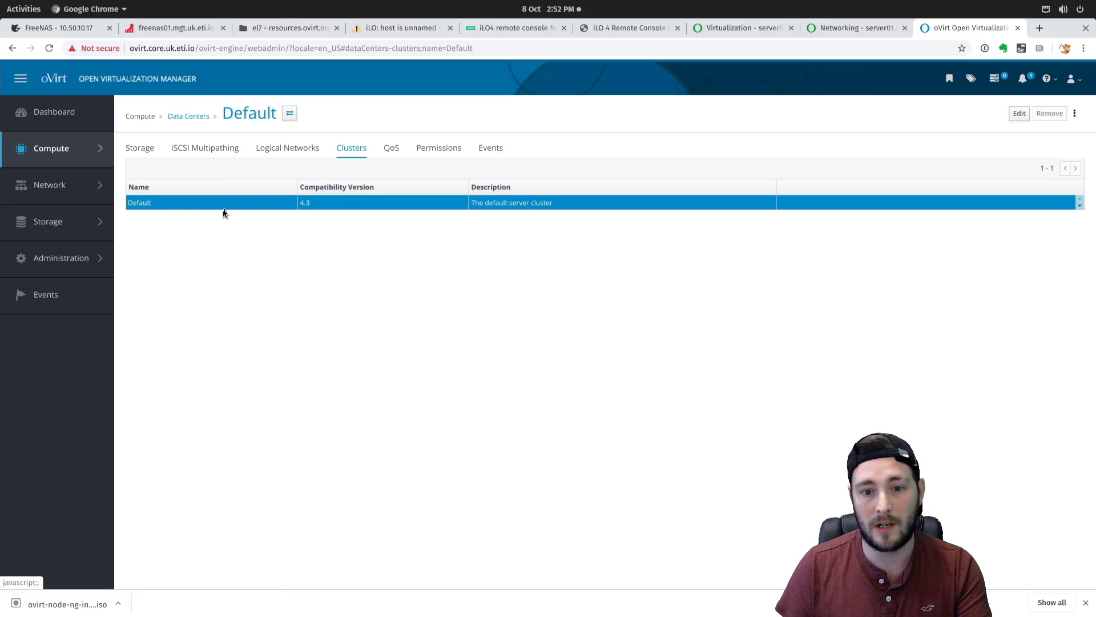
left_click(139, 203)
- Check the cluster's Hosts, Logical Networks and Virtual Machines tabs: server01.core.uk.eti.io Up with HostedEngine
left_click(263, 148)
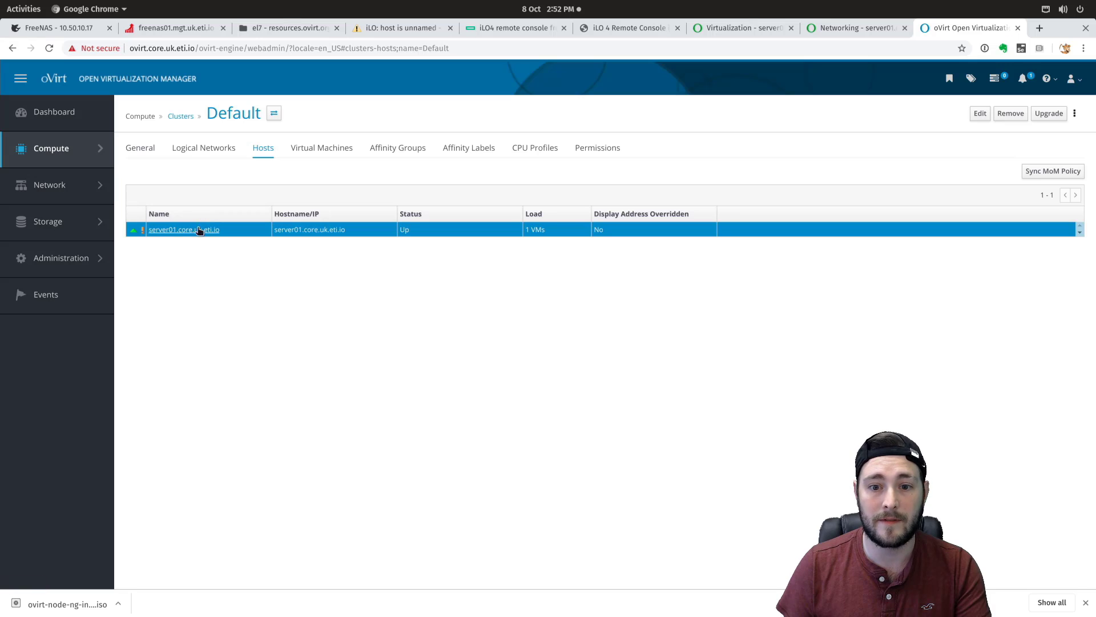
left_click(213, 154)
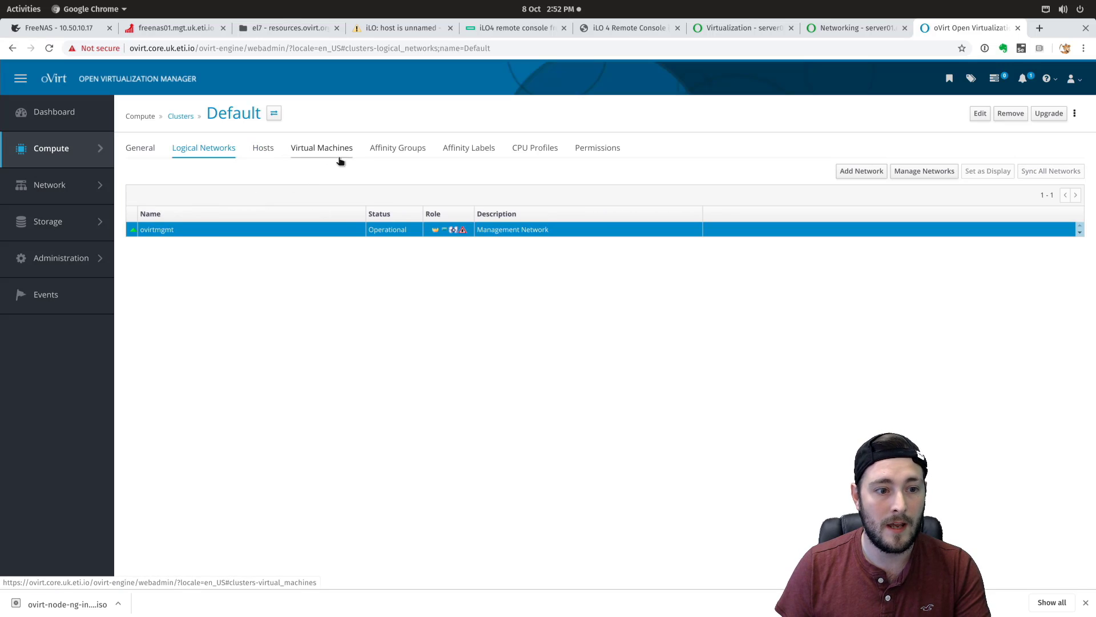
left_click(340, 147)
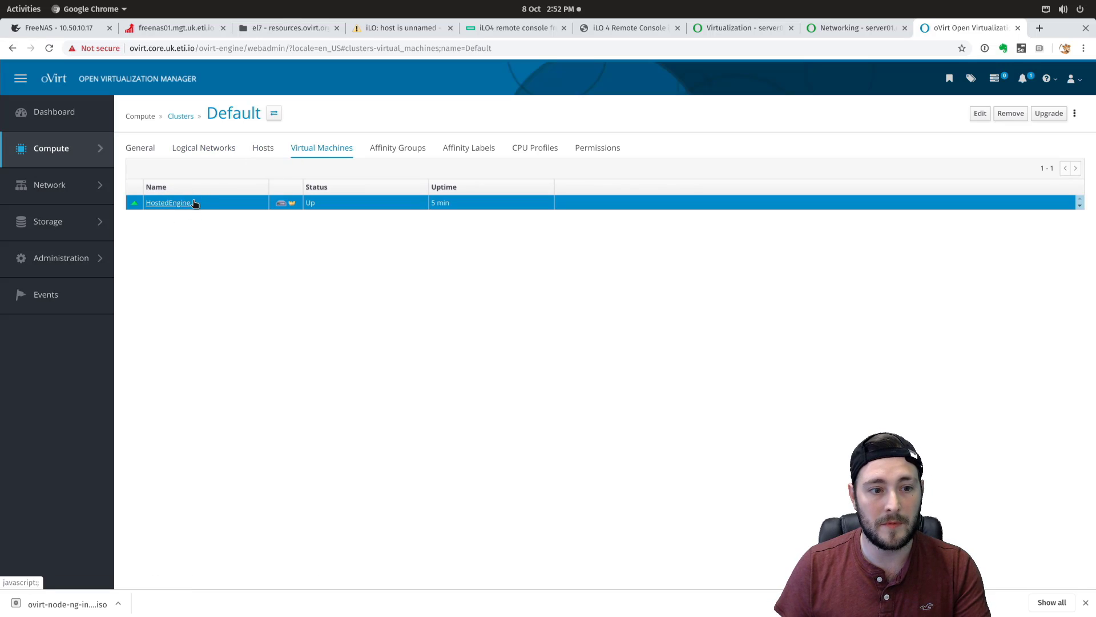
mouse_move(293, 205)
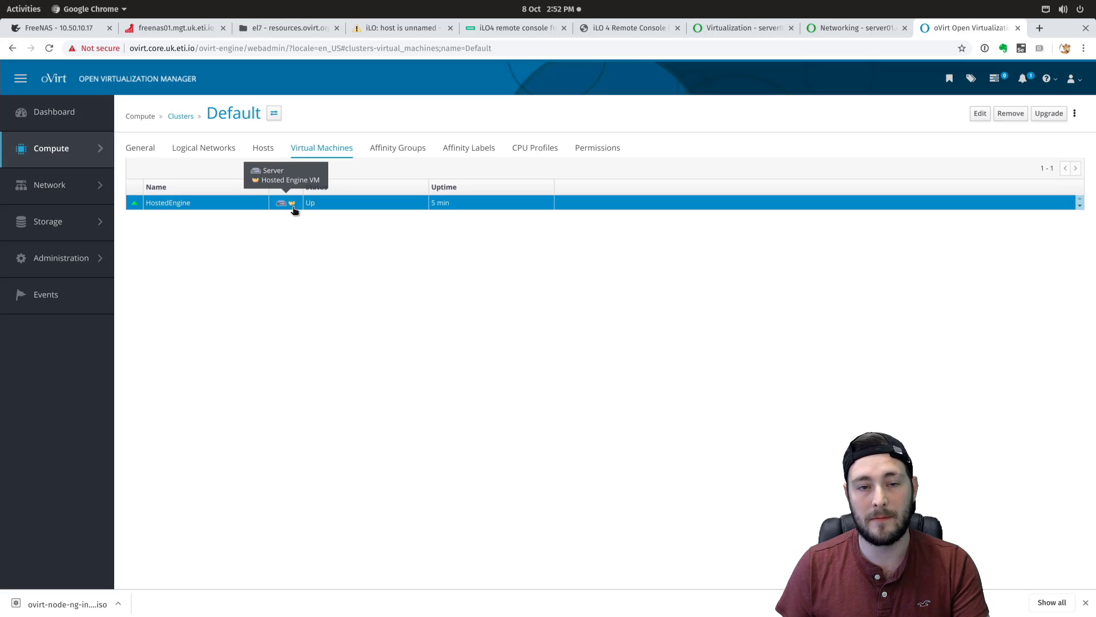
left_click(262, 149)
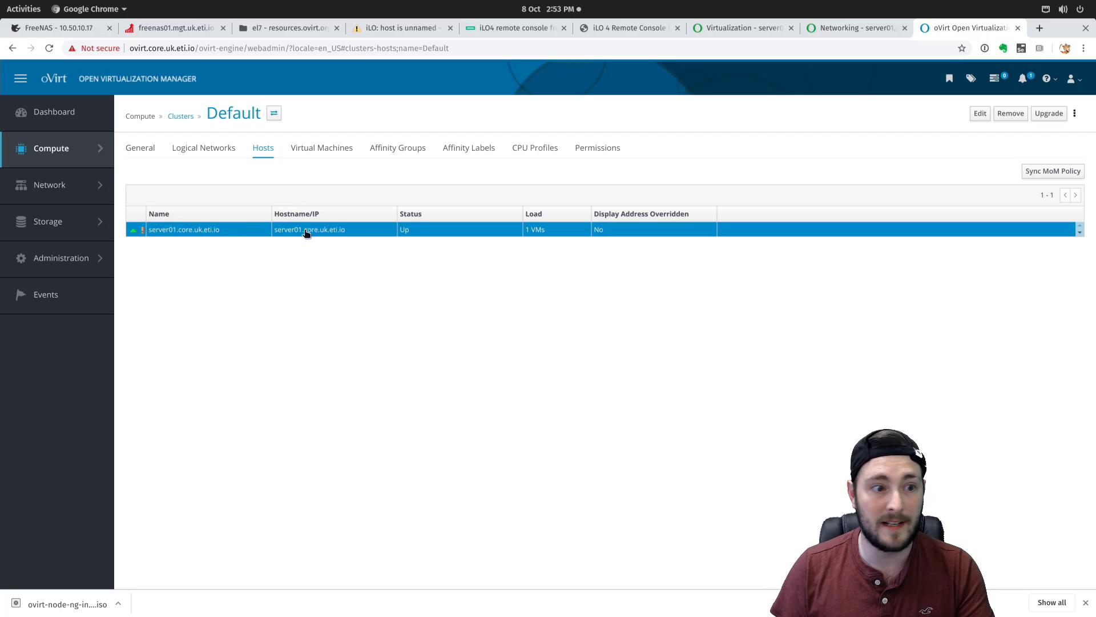
- Inspect the Default data center's details under Storage > Data Centers
mouse_move(72, 223)
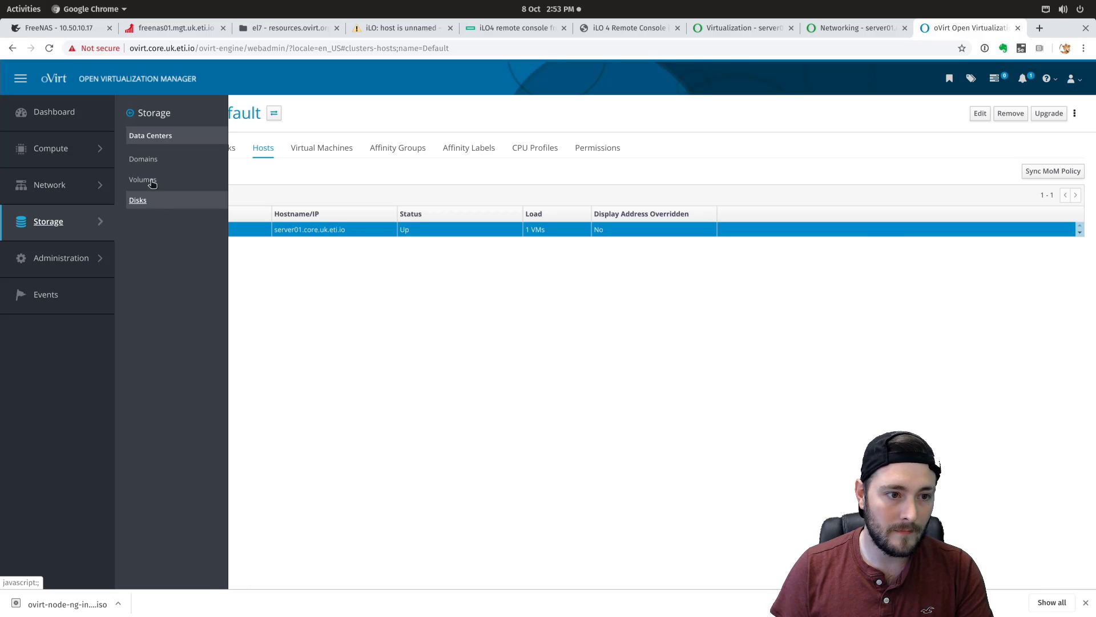
left_click(148, 137)
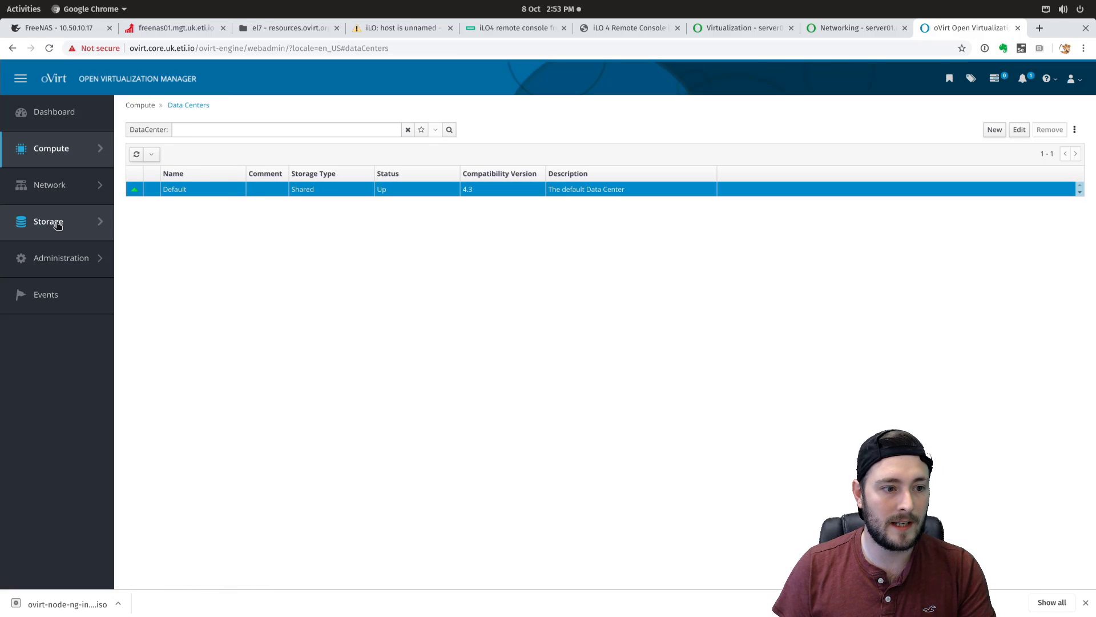
left_click(175, 189)
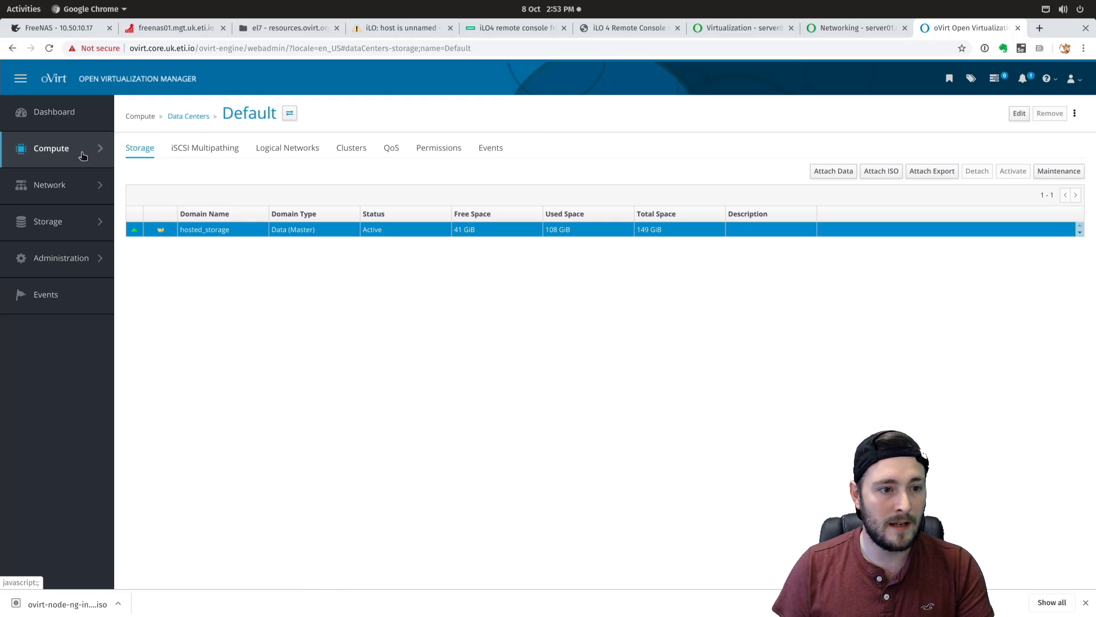
- List all virtual machines showing HostedEngine Up on server01.core.uk.eti.io, cancelling a New Virtual Machine dialog
mouse_move(86, 155)
left_click(186, 137)
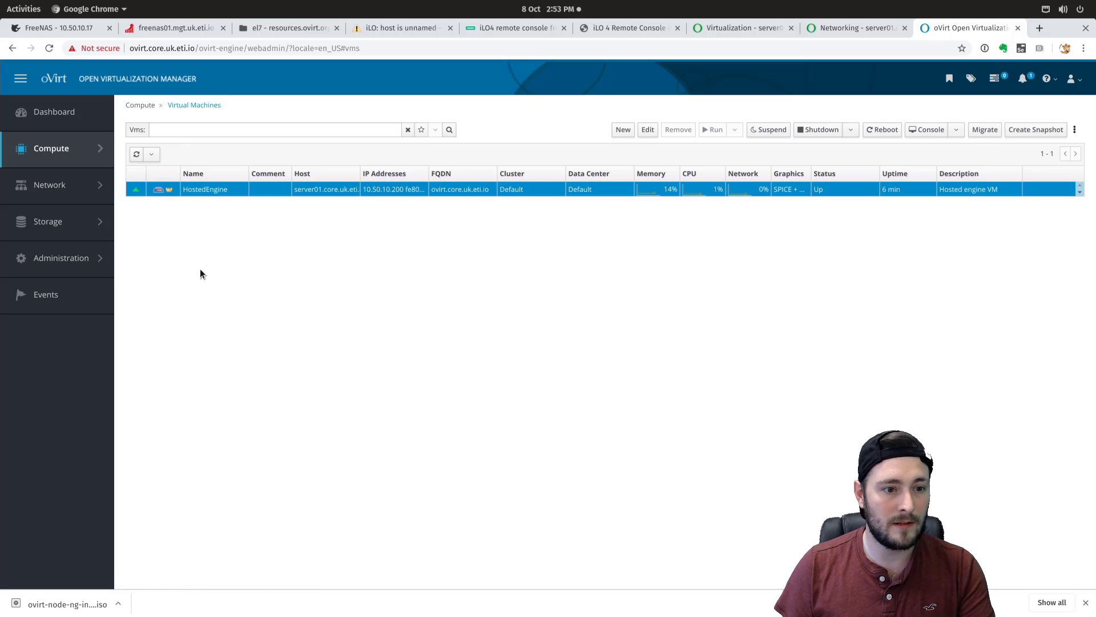
mouse_move(171, 190)
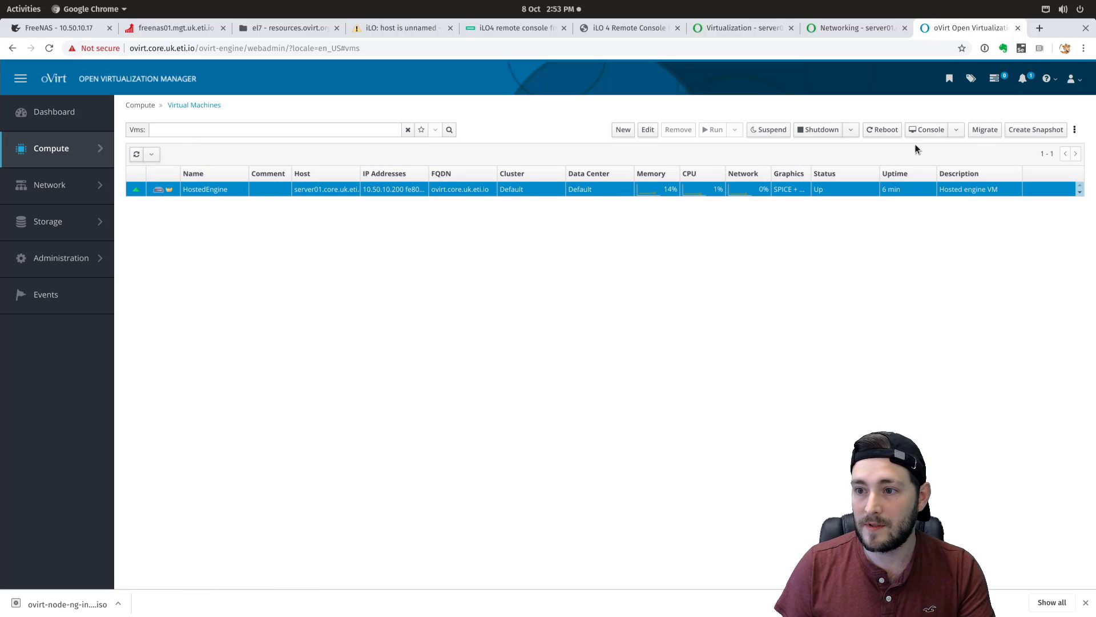
left_click(623, 129)
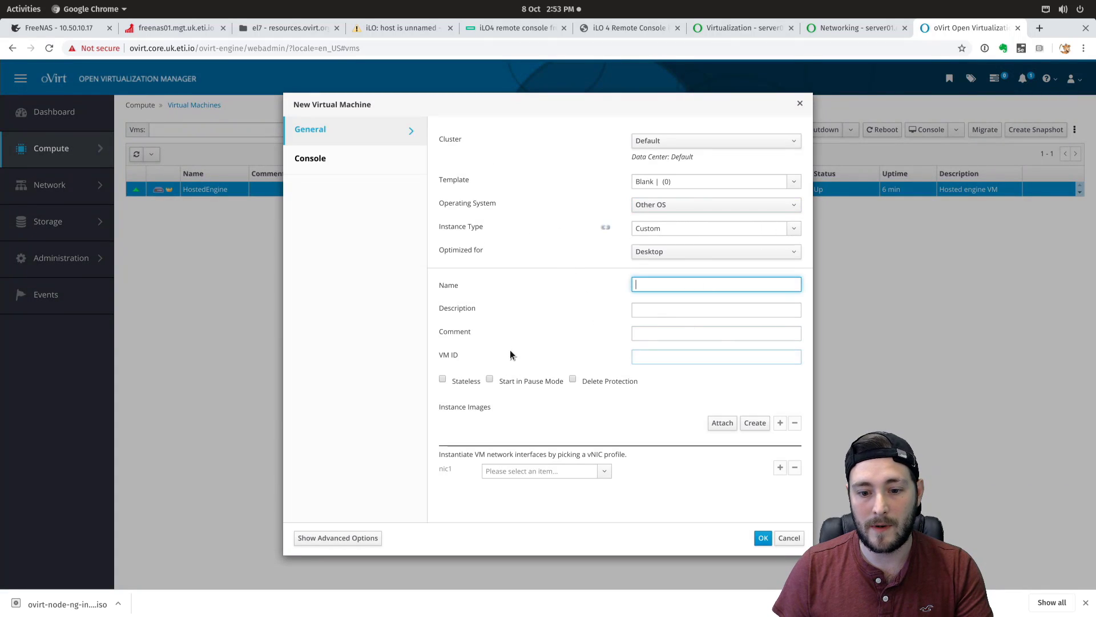
left_click(789, 537)
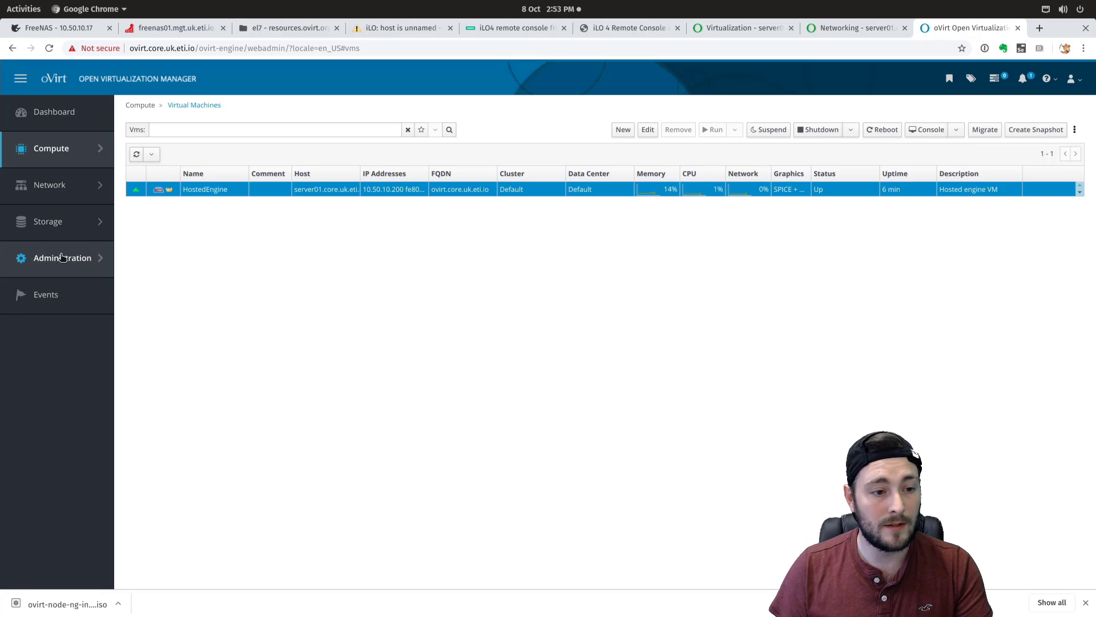
mouse_move(61, 257)
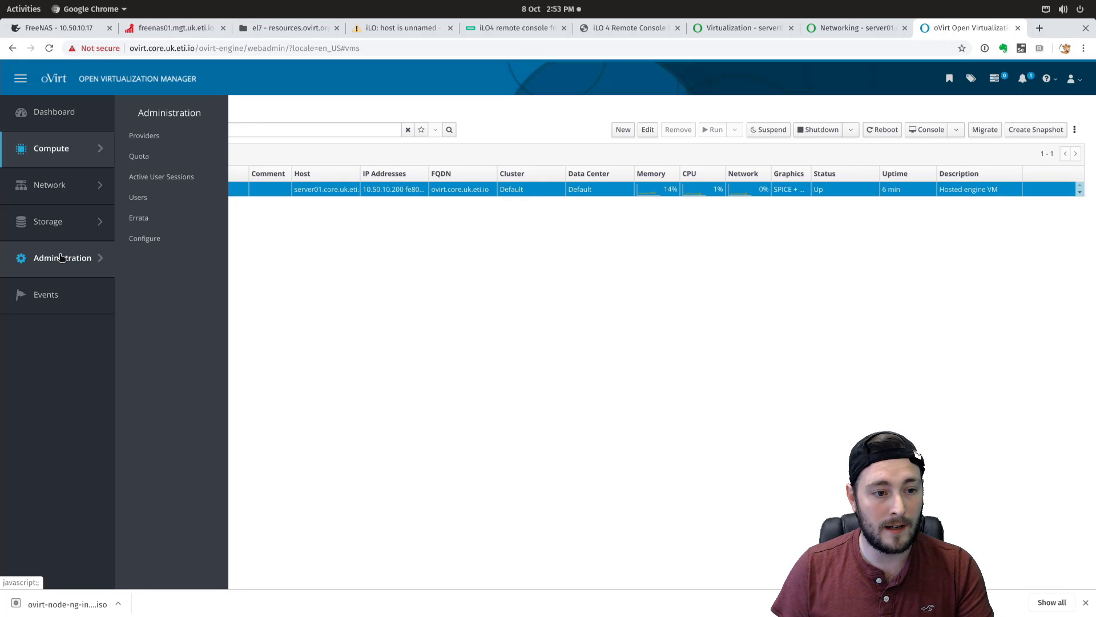